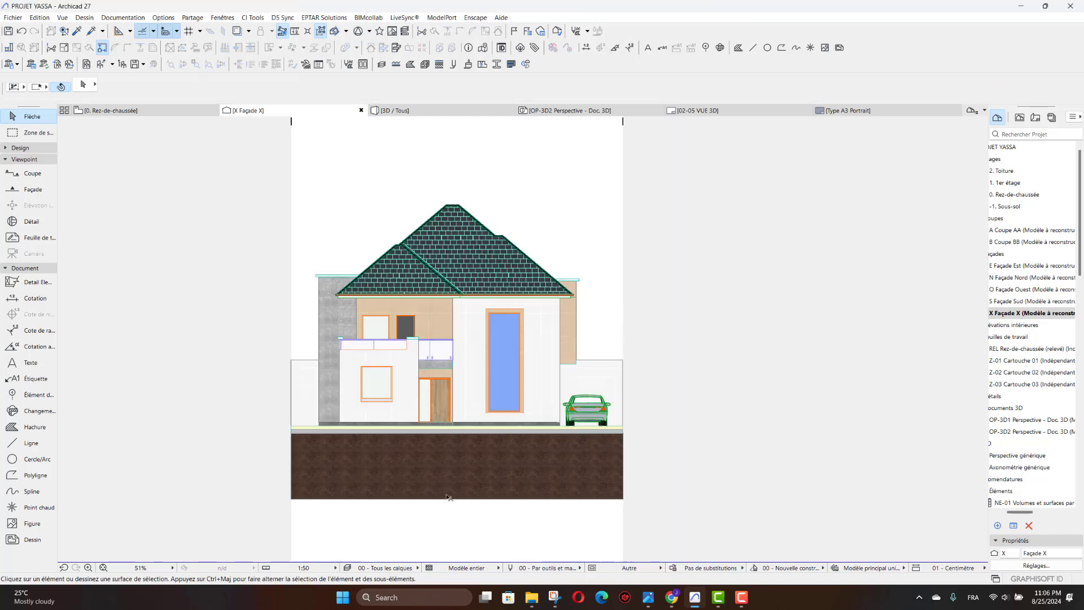
scroll(418, 395, "up", 2)
left_click_drag(192, 319, 164, 320)
left_click(192, 471)
scroll(314, 394, "down", 2)
left_click(531, 597)
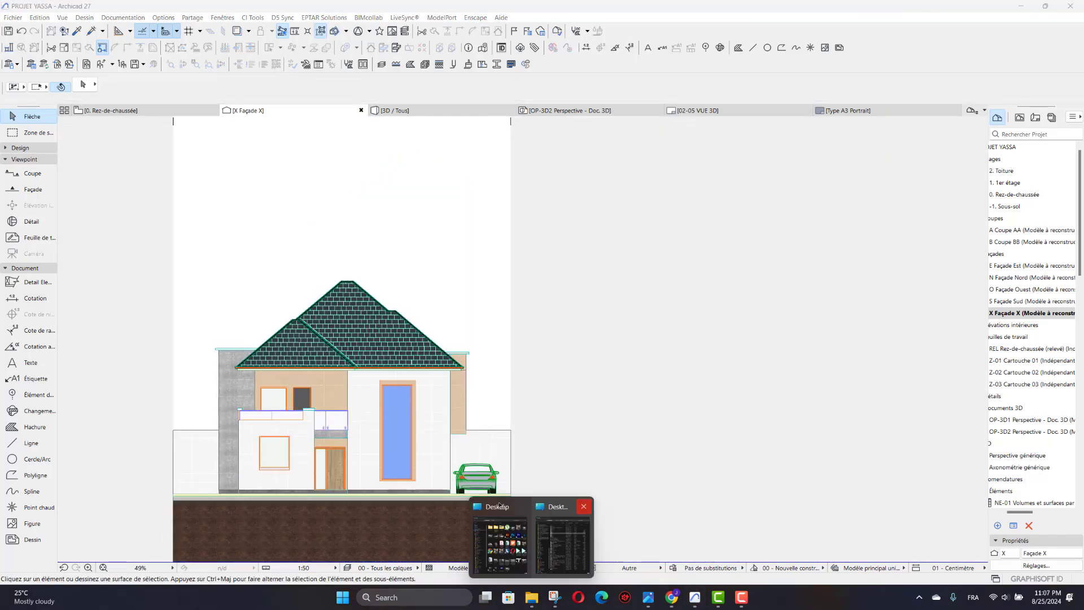
left_click(561, 536)
Step: Activate the Object tool for placing library elements in the façade view
scroll(485, 468, "up", 1)
left_click(19, 148)
left_click(31, 434)
left_click(83, 85)
left_click(414, 61)
left_click(400, 72)
left_click(383, 192)
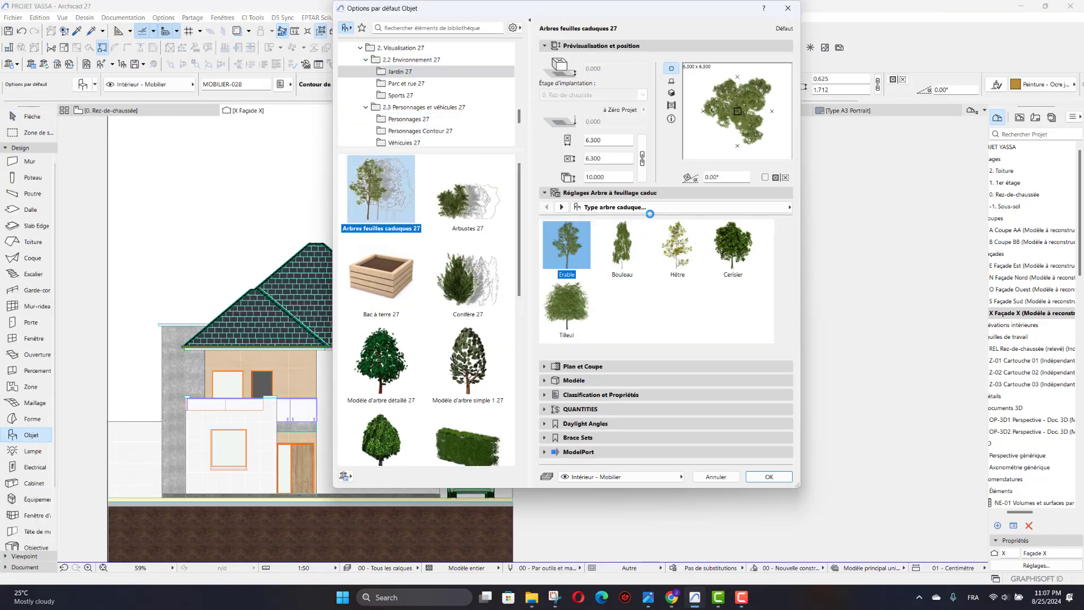
left_click(648, 210)
left_click(671, 232)
left_click(609, 236)
left_click(610, 254)
left_click(787, 9)
scroll(139, 485, "up", 2)
scroll(381, 459, "down", 2)
scroll(552, 435, "up", 4)
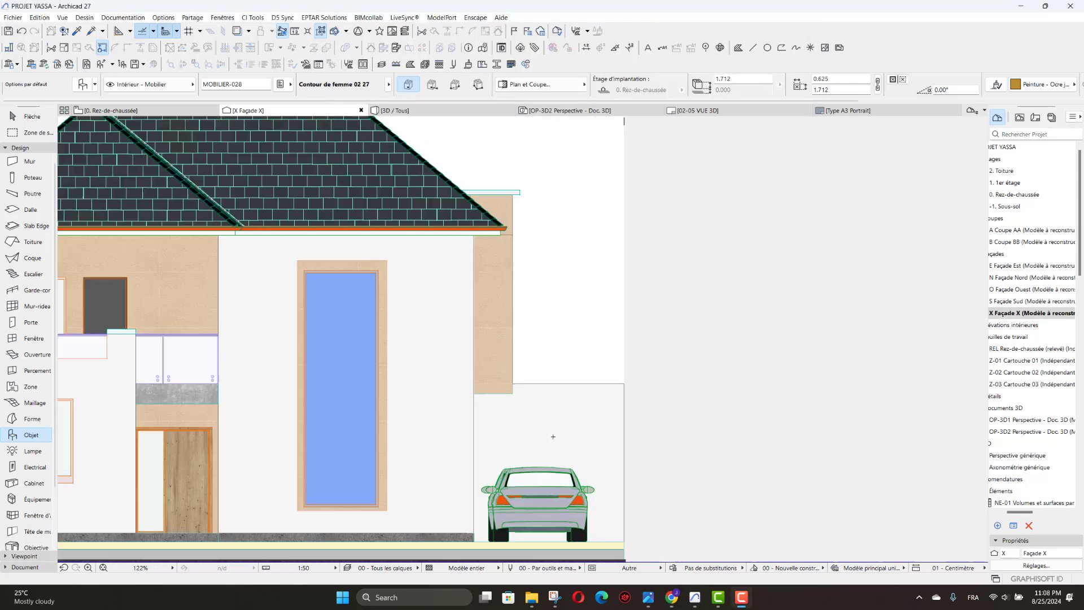
scroll(429, 379, "down", 5)
Step: Choose the Arbres feuilles caduques 27 object from Jardin 27 and set its 2D view type to Vue latérale
left_click(83, 85)
left_click(400, 49)
left_click(399, 72)
left_click(381, 191)
left_click(682, 208)
left_click(840, 219)
left_click(620, 235)
left_click(615, 254)
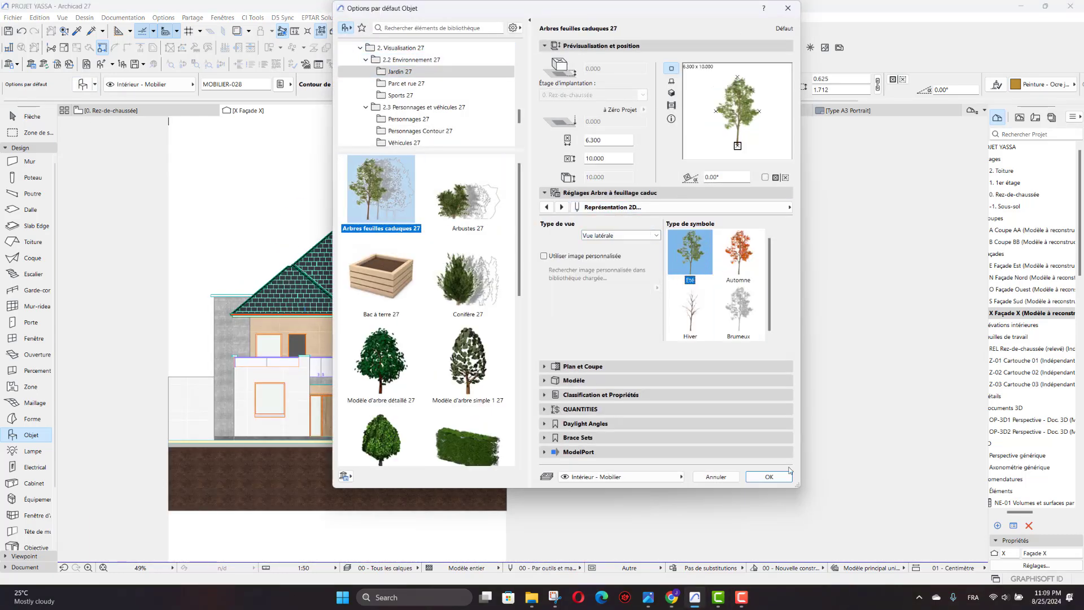
left_click(769, 476)
Step: Place the tree beside the façade on the car's side and send it behind the house
left_click(429, 402)
left_click(520, 402)
right_click(438, 235)
left_click(594, 396)
scroll(700, 289, "down", 3)
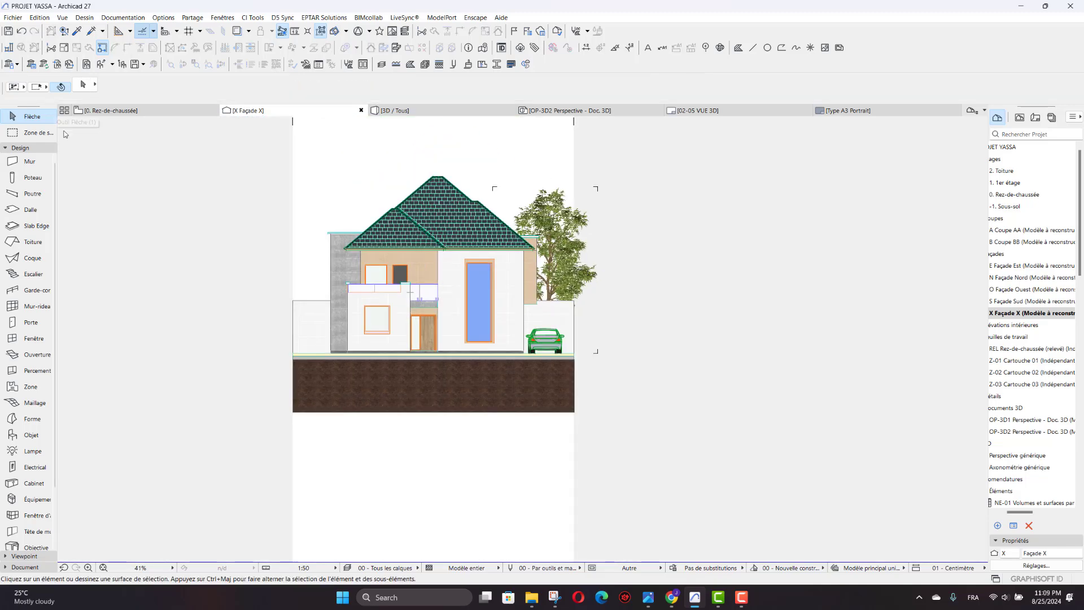
Step: Copy the tree to the opposite side of the façade and to a spot behind the roof
left_click(545, 188)
left_click(544, 188)
left_click(308, 189)
left_click(309, 189)
left_click(462, 145)
left_click(462, 145)
Step: Change the symbol type of the tree on the grey wall side to Hiver
scroll(328, 184, "up", 3)
left_click(285, 299)
left_click(83, 85)
left_click(687, 307)
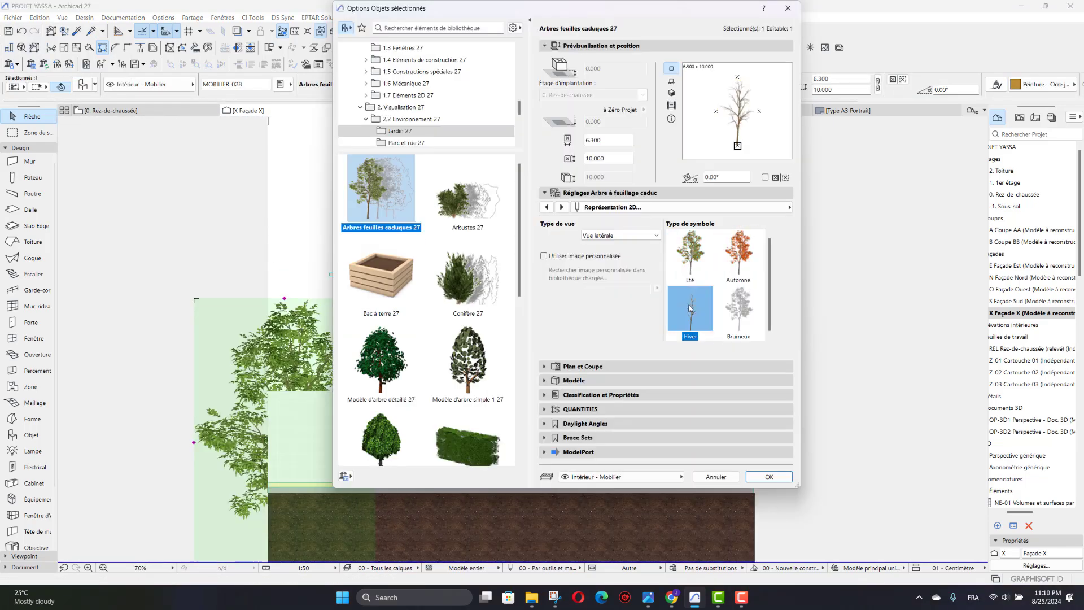
left_click(769, 476)
left_click(306, 206)
Step: Change the structure of the ground slab under the house to a thinner crosshatched slab
scroll(445, 380, "down", 2)
scroll(265, 407, "up", 2)
left_click(644, 416)
left_click(82, 84)
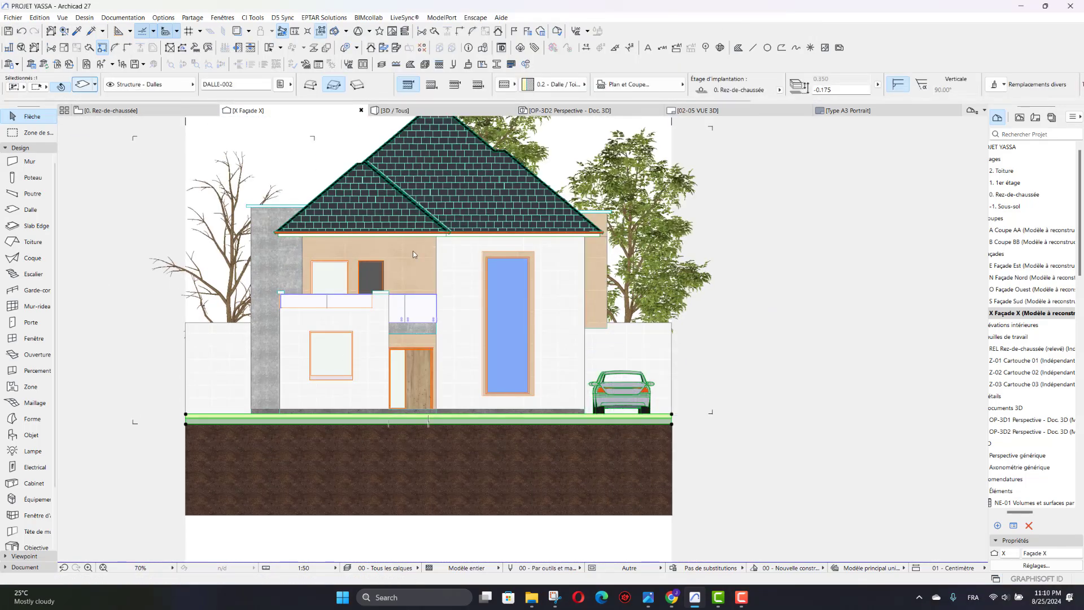
left_click(452, 129)
left_click(568, 169)
scroll(367, 232, "down", 2)
left_click(370, 210)
left_click(469, 452)
Step: Adjust the ground layer settings to close the white gap between the crosshatched slab and the soil
scroll(350, 409, "up", 2)
left_click(176, 424)
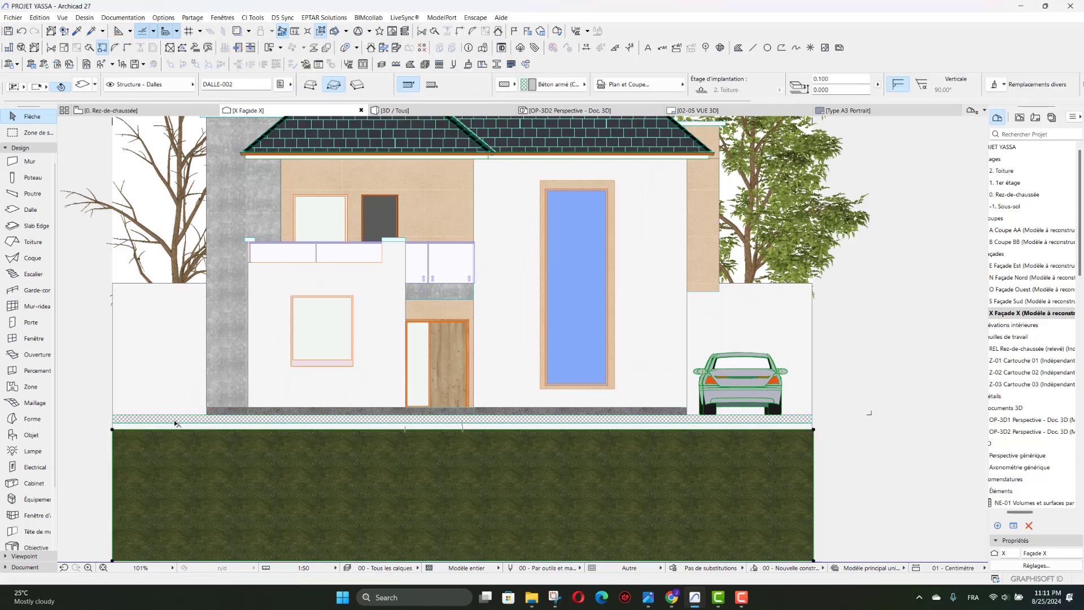
left_click(83, 84)
left_click(464, 234)
left_click(469, 452)
scroll(350, 409, "up", 2)
key("Escape")
Step: Choose the Contour de groupe 01 27 silhouette from the Personnages Contour 27 library for the Object tool
scroll(508, 367, "down", 4)
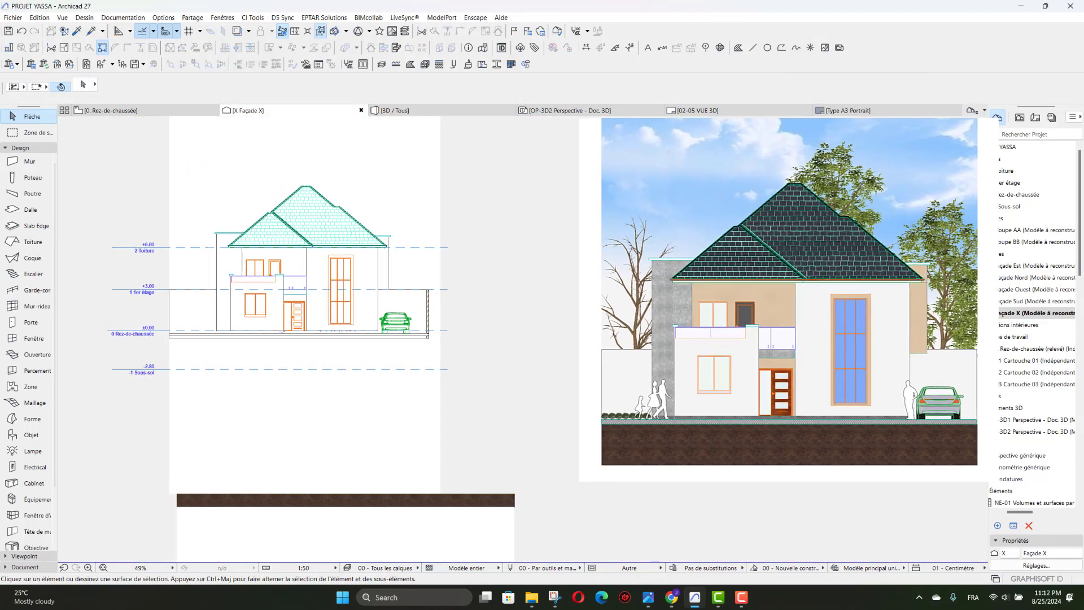
scroll(153, 393, "up", 2)
double_click(31, 435)
scroll(426, 96, "down", 3)
left_click(420, 119)
scroll(426, 338, "down", 3)
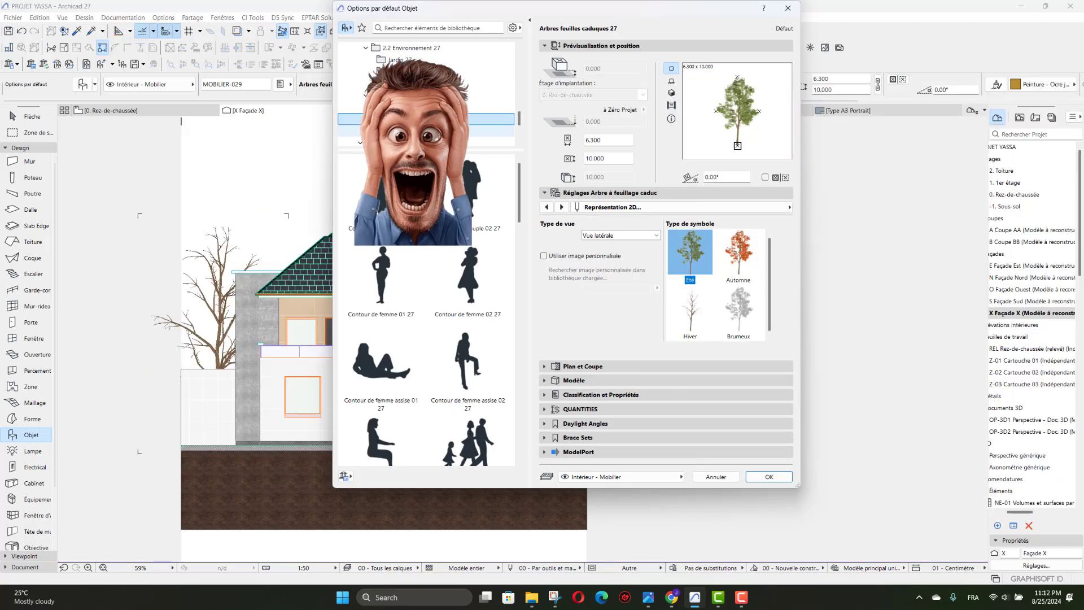
left_click(467, 417)
Step: Set the group silhouette to Vue de face with the Lattrage fill pattern in its 2D representation
left_click(680, 207)
left_click(778, 207)
left_click(545, 229)
left_click(755, 272)
left_click(826, 211)
left_click(545, 218)
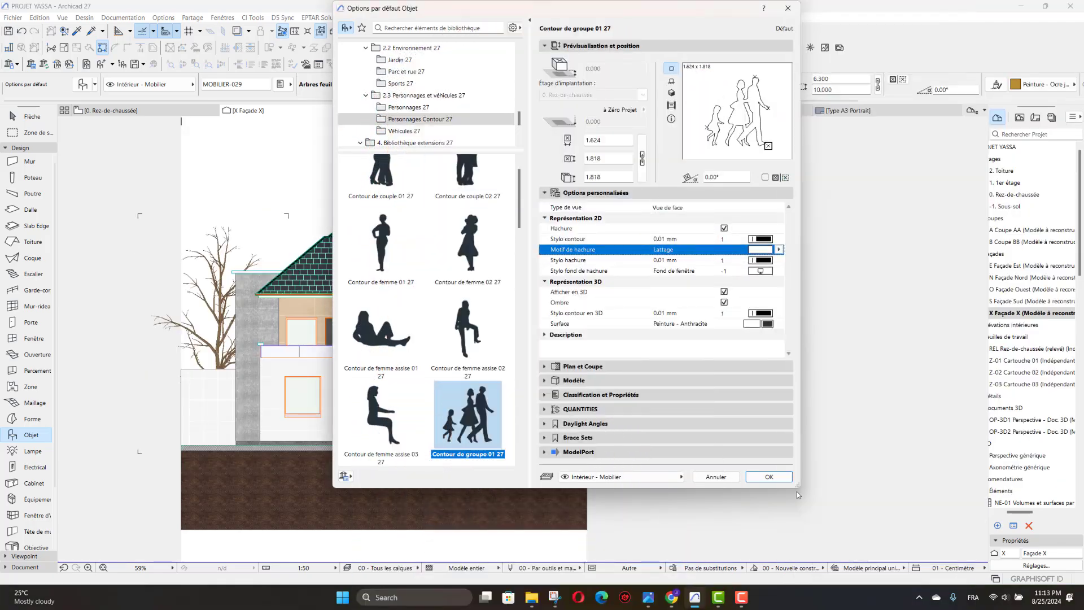
left_click(768, 477)
Step: Place the walking group silhouette on the ground in front of the grey wall
scroll(237, 452, "up", 4)
left_click(268, 479)
scroll(268, 478, "down", 4)
key("Escape")
scroll(516, 471, "down", 2)
scroll(516, 378, "up", 3)
scroll(31, 394, "down", 2)
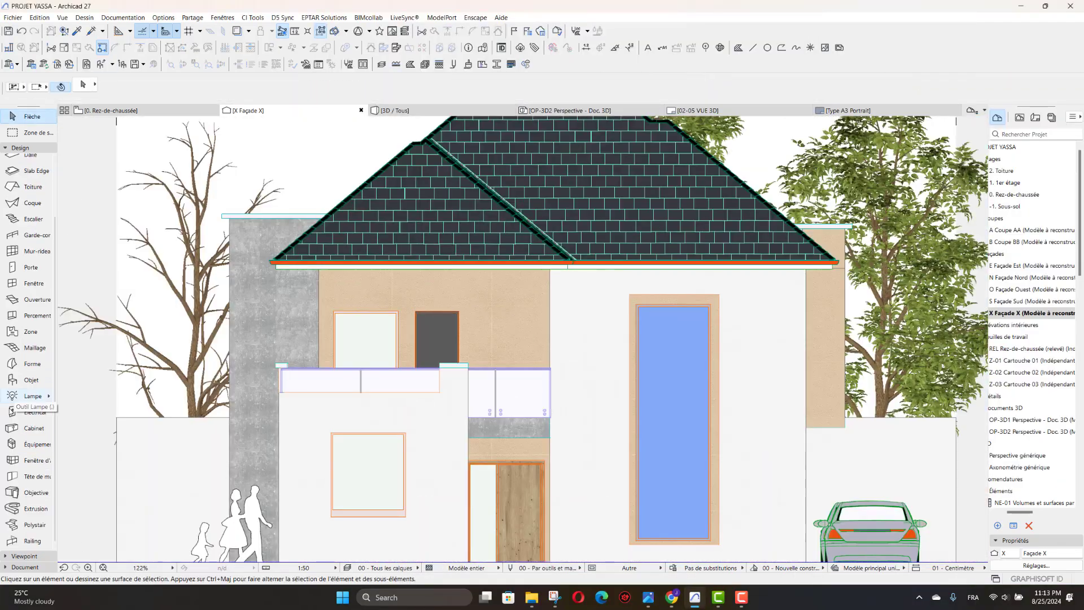
Step: Set up the Contour d'homme debout 01 27 silhouette with Vue de face and the Lattrage fill pattern
double_click(31, 380)
scroll(406, 249, "down", 3)
scroll(486, 286, "up", 4)
scroll(485, 286, "down", 3)
left_click(381, 361)
left_click(778, 207)
left_click(544, 218)
left_click(757, 250)
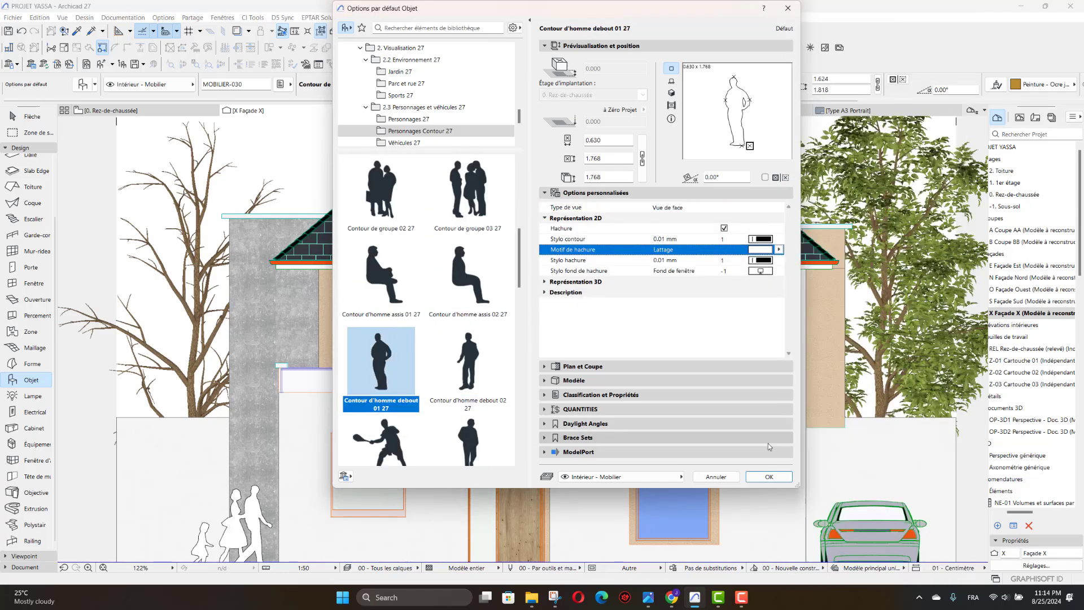
left_click(769, 477)
Step: Place the standing man silhouette on the balcony and try to send it behind the railing
scroll(530, 429, "up", 4)
left_click(544, 474)
right_click(520, 344)
right_click(501, 332)
scroll(509, 445, "up", 1)
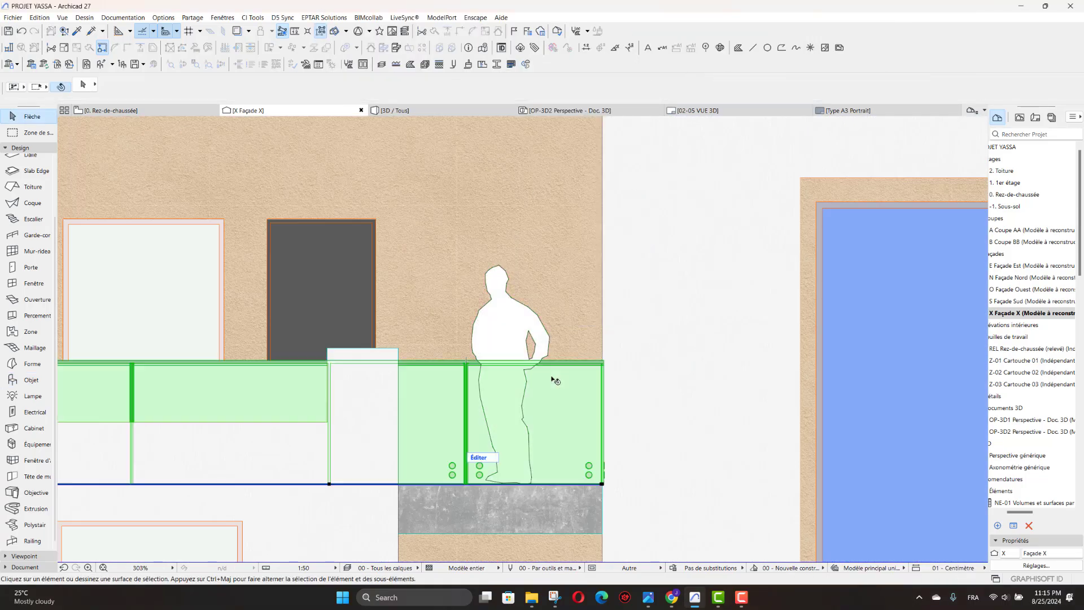
Step: Move the standing man silhouette along the ground from the entrance door to beside the car
scroll(551, 377, "down", 5)
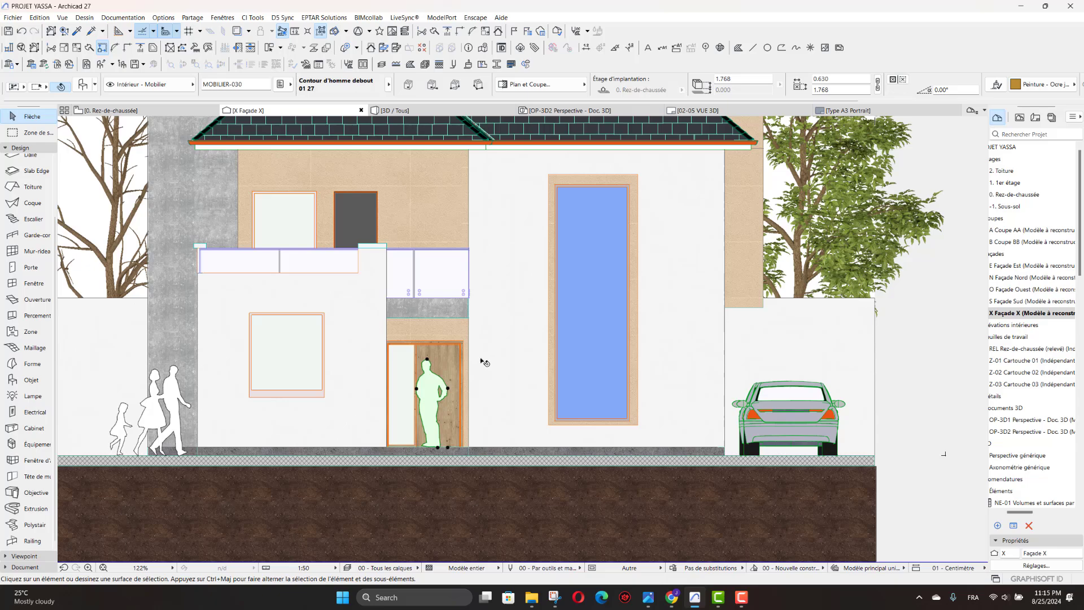
scroll(517, 425, "down", 1)
left_click_drag(457, 442, 689, 447)
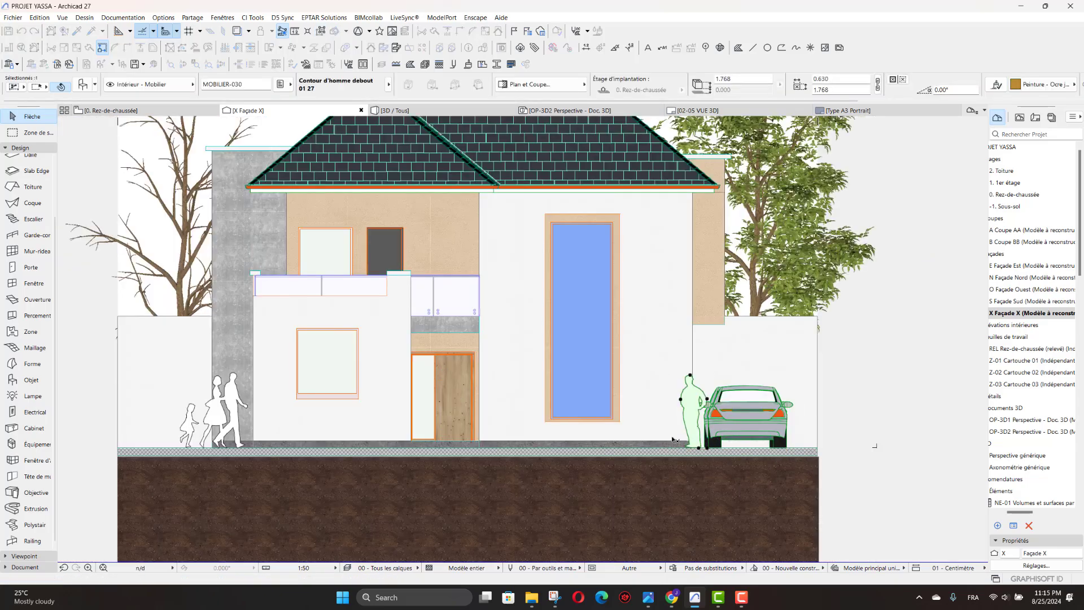
Step: Place an Arbustes 27 shrub from Jardin 27 on the ground at the façade's outer end beside the walking group
scroll(472, 466, "down", 2)
double_click(31, 380)
left_click(400, 70)
left_click(469, 190)
left_click(733, 208)
left_click(769, 476)
scroll(323, 457, "up", 7)
left_click(344, 452)
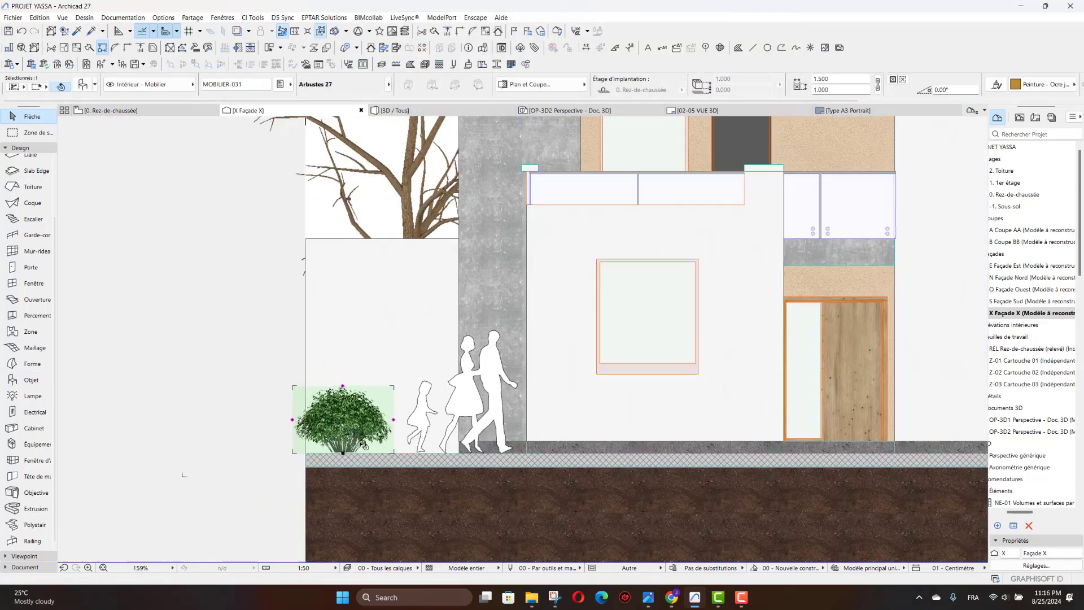
Step: Link the shrub's proportions and set its width to 0.5
scroll(369, 446, "up", 2)
scroll(195, 502, "down", 3)
scroll(288, 420, "up", 2)
left_click(878, 85)
double_click(822, 79)
type("0.5")
Step: Duplicate the shrub in a row along the wall base using Translation with Distribution and 3 copies
scroll(233, 499, "up", 2)
key("ctrl+u")
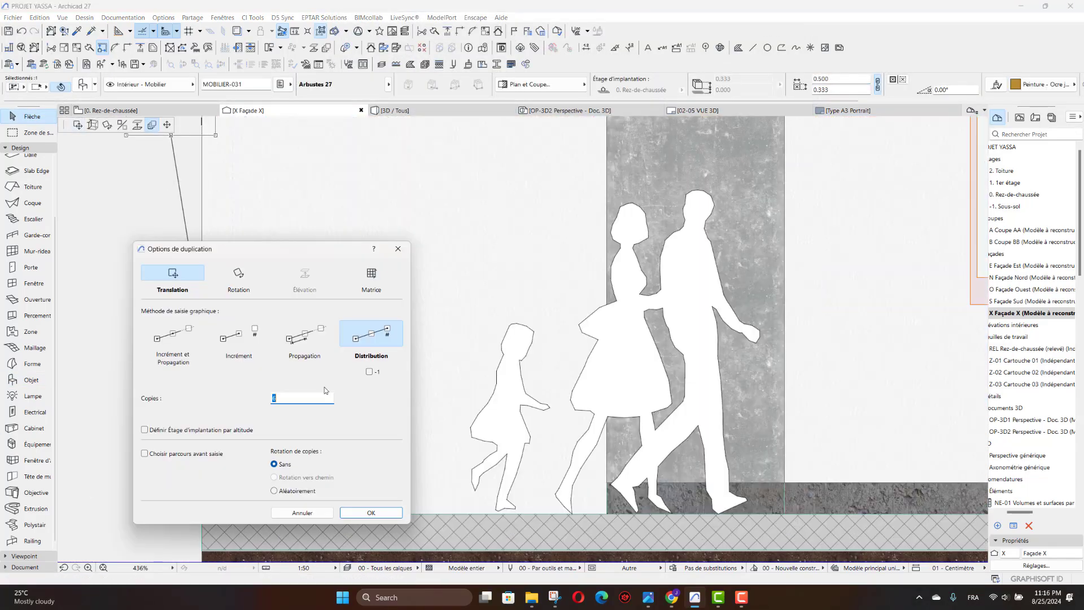
type("3")
left_click(370, 513)
scroll(389, 496, "down", 3)
key("Escape")
scroll(416, 497, "down", 3)
scroll(314, 396, "down", 3)
scroll(305, 308, "up", 2)
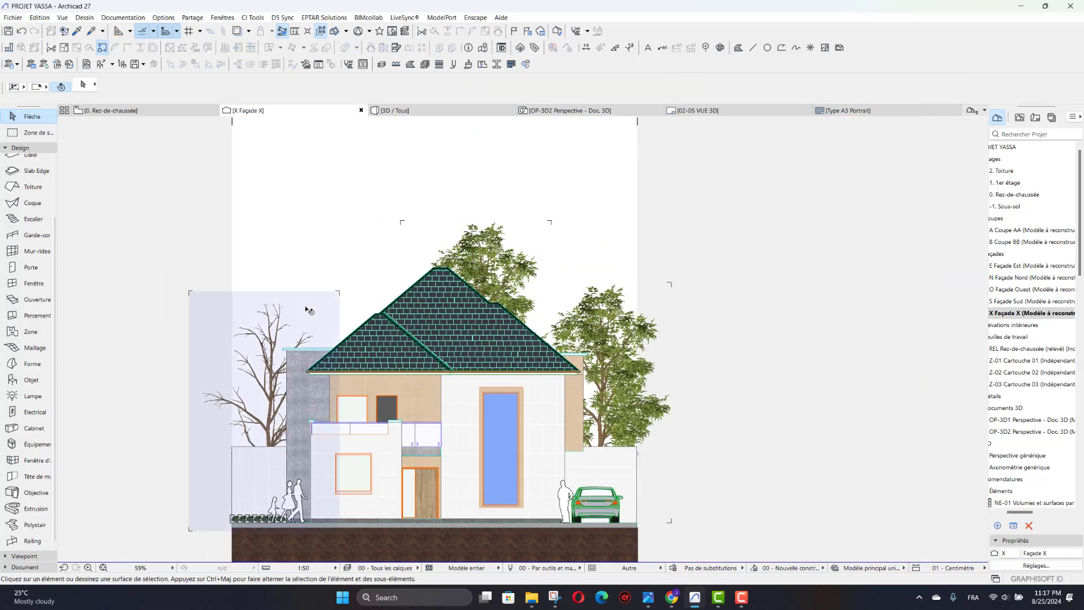
Step: Switch to File Explorer and insert the blue cloudy sky image from the Pictures > Alarms folder into the façade
left_click(531, 597)
left_click_drag(285, 8, 813, 106)
double_click(704, 205)
scroll(847, 429, "down", 15)
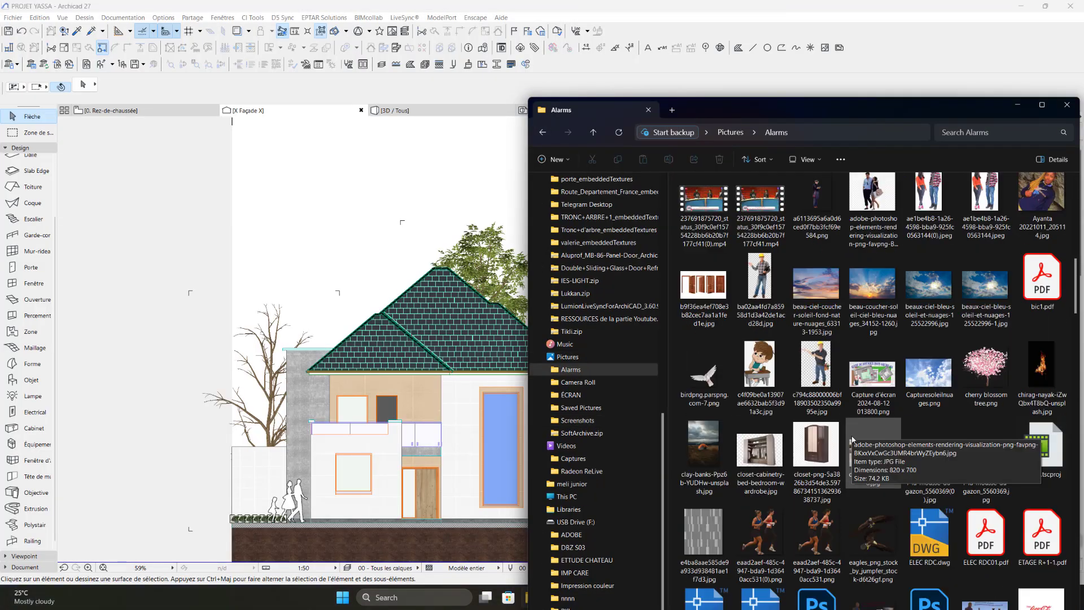
scroll(931, 380, "up", 3)
left_click_drag(929, 451, 418, 291)
left_click(701, 600)
left_click(1018, 105)
Step: Align the sky image with the façade frame's upper-left corner and enlarge it to the frame's full width
left_click(382, 281)
scroll(507, 407, "down", 3)
left_click(416, 234)
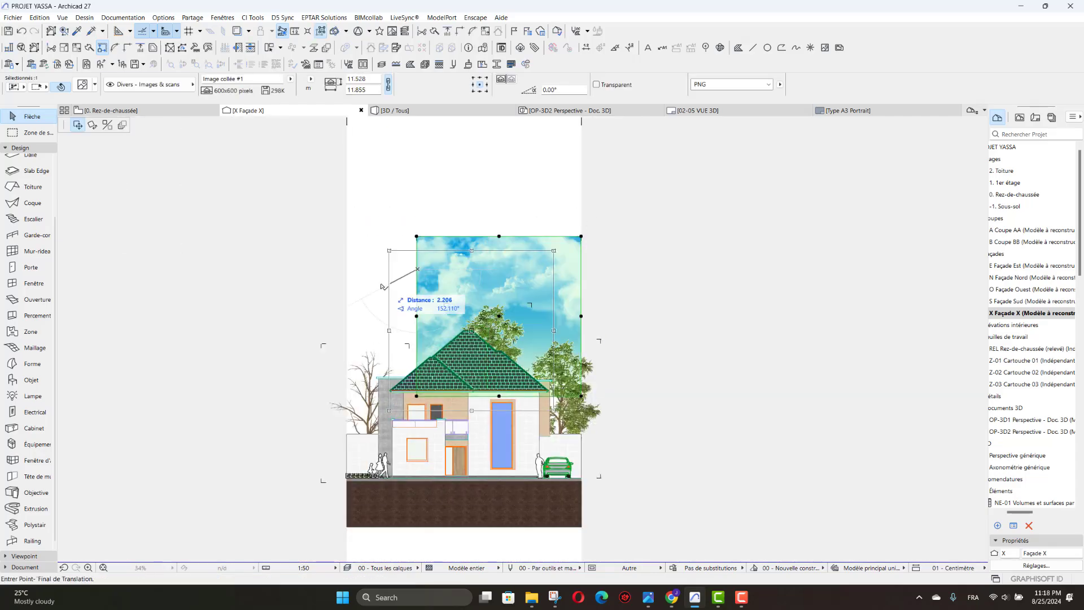
left_click(346, 235)
scroll(551, 415, "up", 2)
left_click(595, 151)
left_click(596, 233)
left_click(531, 597)
scroll(989, 356, "down", 15)
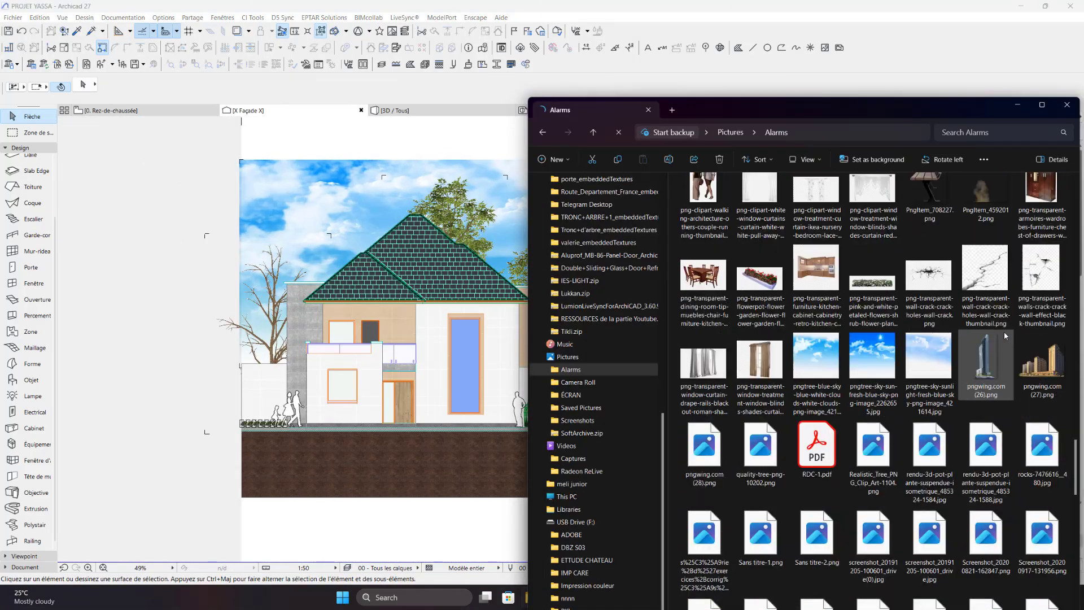
left_click_drag(873, 357, 447, 305)
key("ctrl+z")
Step: Insert a wide sky image from the Alarms folder and position it behind the house and trees
left_click(531, 597)
scroll(872, 470, "down", 3)
left_click_drag(929, 204, 441, 338)
scroll(429, 338, "down", 2)
left_click(450, 286)
left_click(450, 287)
left_click(488, 166)
scroll(295, 203, "up", 2)
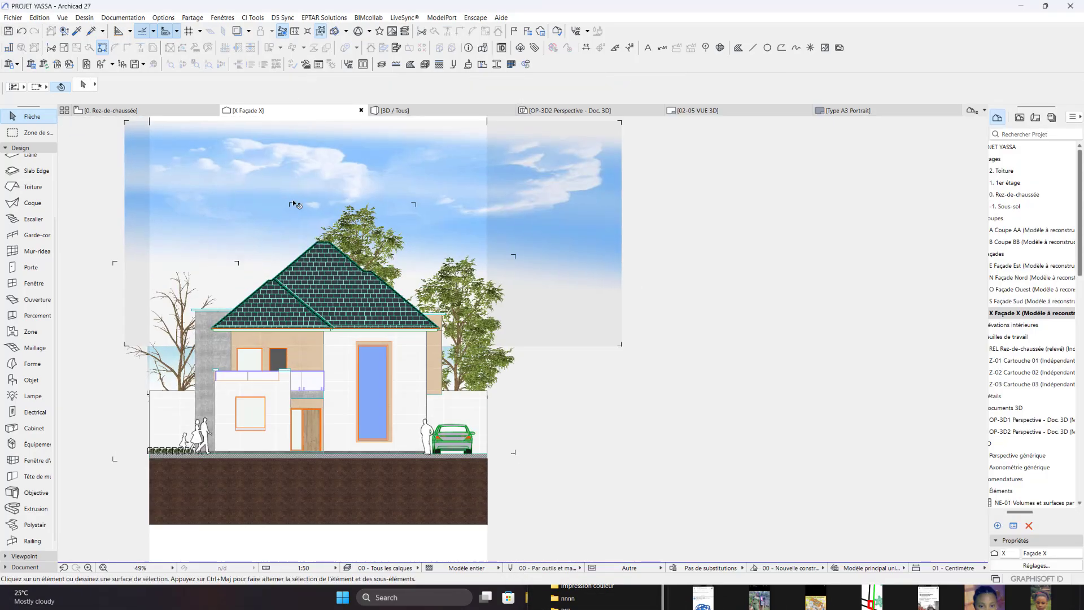
Step: Adjust the wide sky image so it extends down behind the house to near ground level
scroll(295, 305, "down", 2)
left_click(455, 405)
left_click(552, 418)
Step: Select the façade's windows and doors together and check their shared settings
scroll(395, 339, "up", 5)
left_click(436, 368)
left_click(298, 446, "shift")
left_click(182, 409, "shift")
left_click(181, 299, "shift")
left_click(240, 300, "shift")
key("ctrl+t")
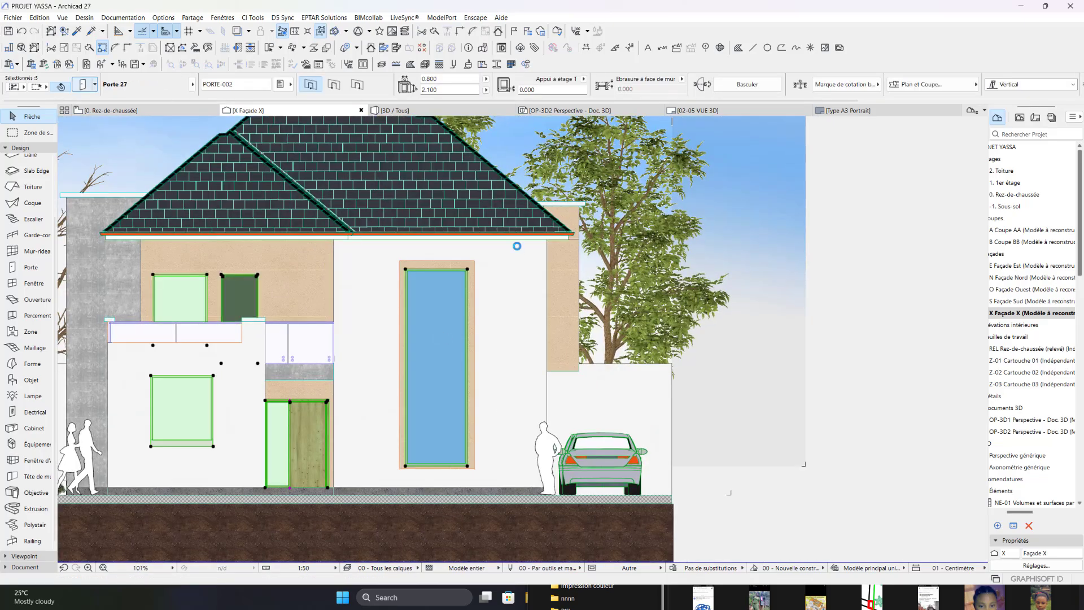
left_click(512, 365)
left_click(517, 547)
Step: Set the entrance door's leaf to Style 3
scroll(377, 376, "down", 1)
left_click(409, 451)
key("ctrl+t")
left_click(361, 278)
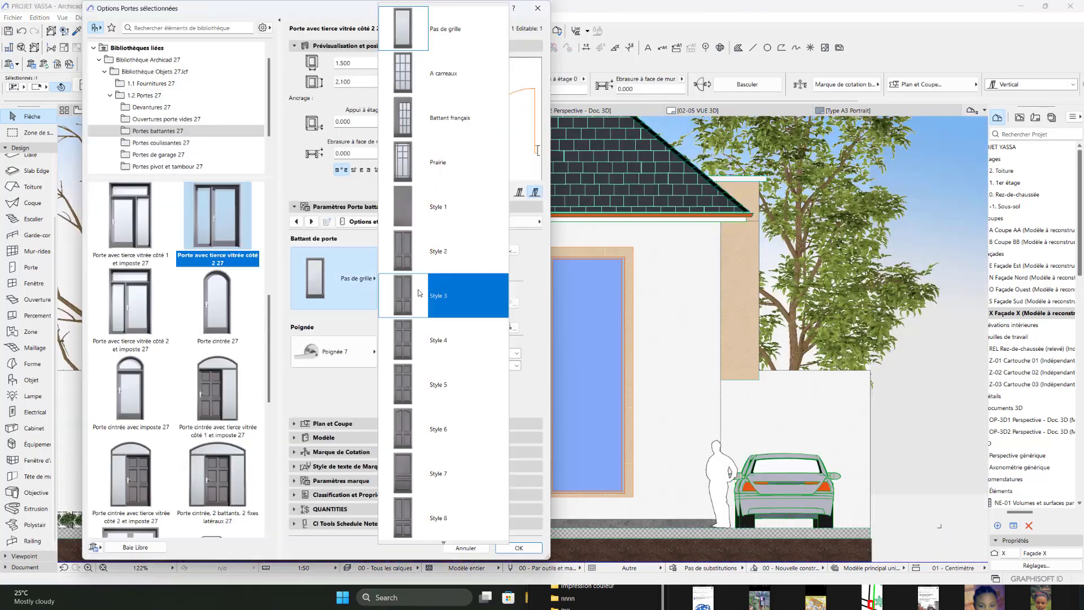
left_click(419, 293)
left_click(518, 548)
Step: Choose a different leaf style for the entrance door and set its exterior frame surface to Bois - Séquoia laqué
key("ctrl+t")
left_click(361, 278)
left_click(421, 429)
left_click(434, 225)
left_click(511, 312)
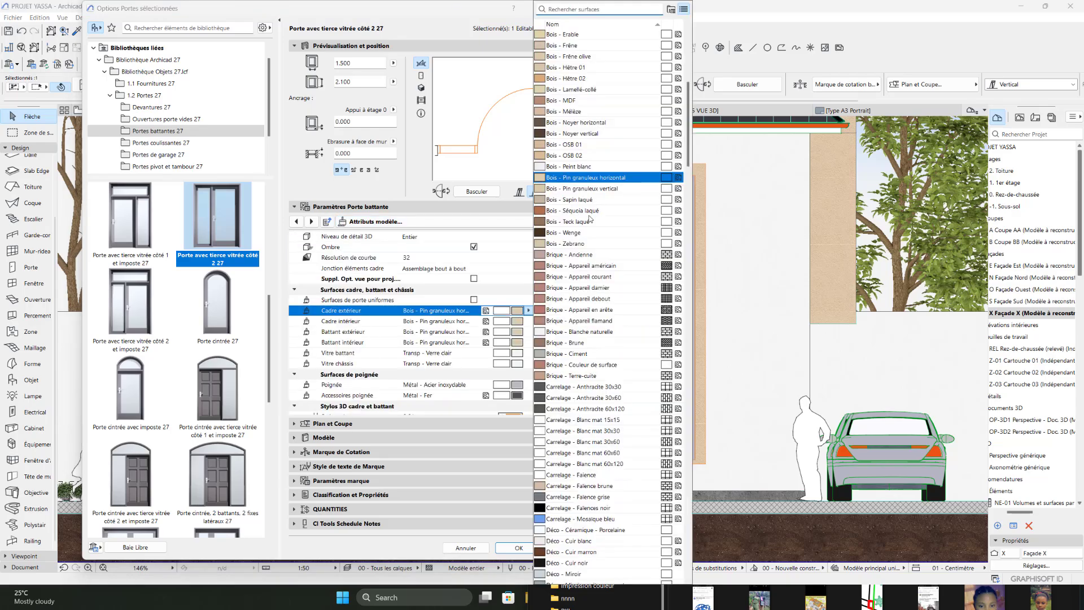
left_click(581, 176)
left_click(518, 548)
Step: Set the entrance door's leaf glass surface (Vitre battant) to Transp - Verre satiné and adjust the fixed frame's glass surface
scroll(480, 440, "up", 8)
left_click(531, 345)
key("ctrl+t")
left_click(519, 547)
key("ctrl+t")
left_click(510, 354)
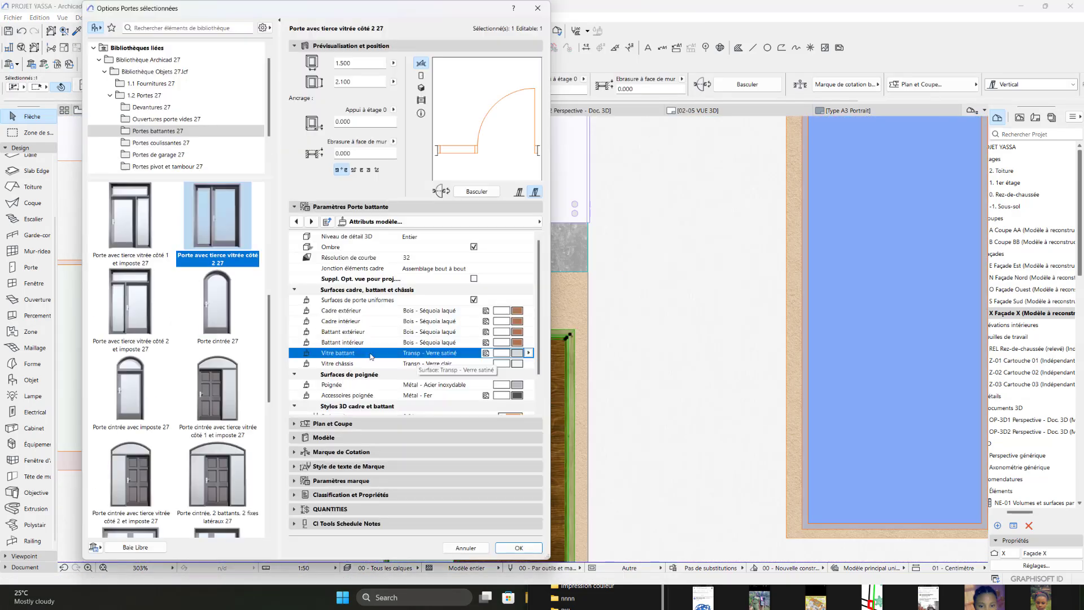
left_click(510, 364)
left_click(519, 547)
Step: Revise the surface override of the entrance door's fixed glazing (Vitre châssis)
scroll(481, 419, "down", 2)
left_click(499, 364)
key("ctrl+t")
left_click(486, 364)
left_click(533, 550)
Step: Change the settings of the façade's windows so they are drawn with their sash divisions
scroll(439, 404, "down", 6)
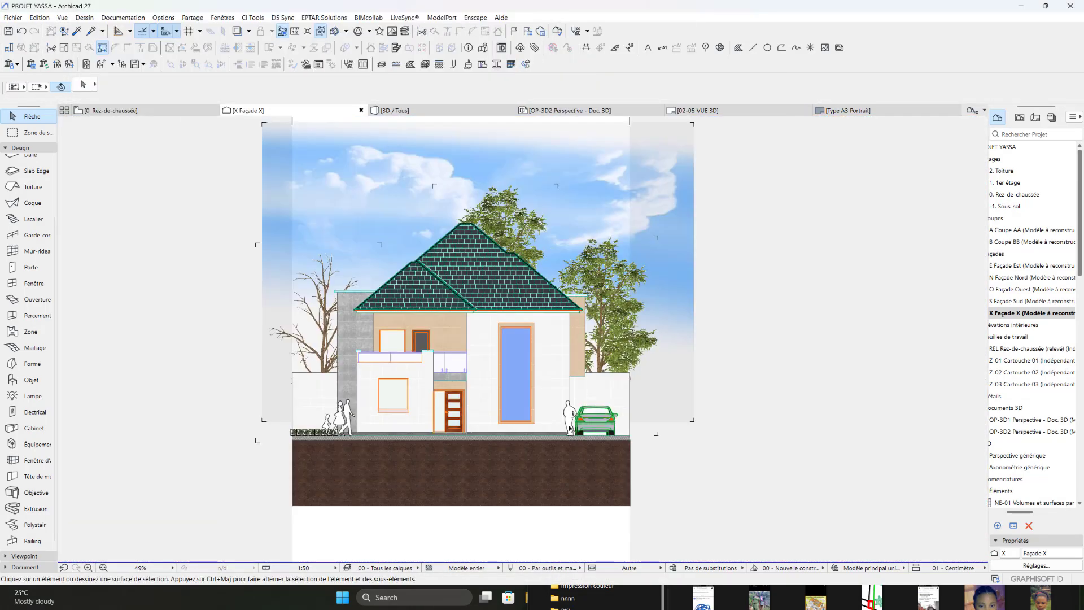
scroll(350, 333, "up", 3)
left_click(310, 395, "shift")
left_click(300, 353, "shift")
left_click(479, 399, "shift")
key("ctrl+t")
left_click(503, 569)
key("Escape")
middle_click_drag(395, 509, 363, 468)
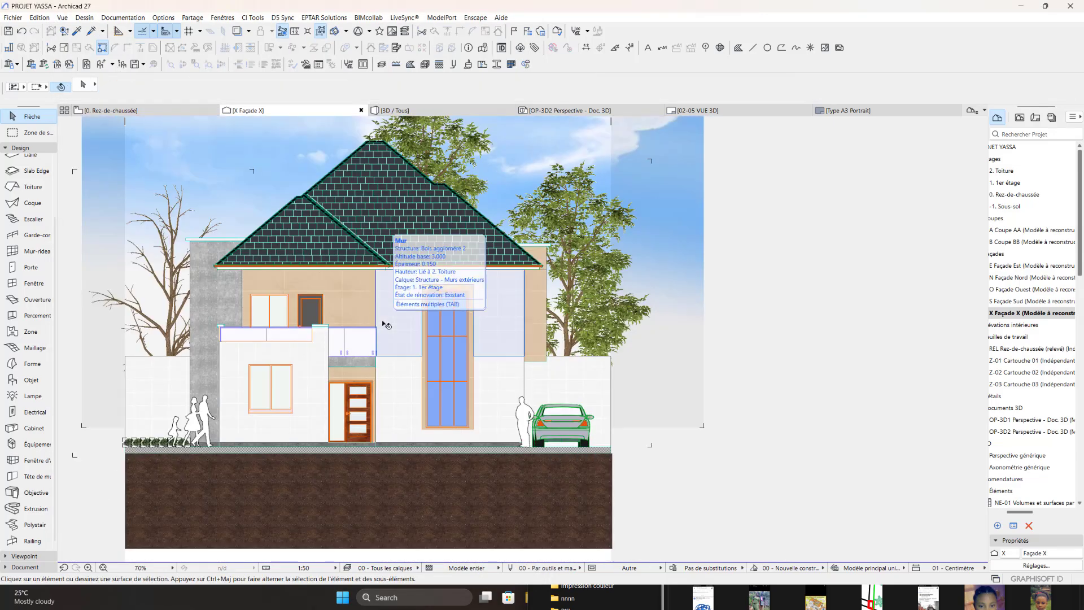
scroll(348, 356, "down", 4)
Step: Open layout 02-01 PLAN DE DISTRIBUTION RDC and move the floor plan drawing off the sheet to its left
left_click(1035, 118)
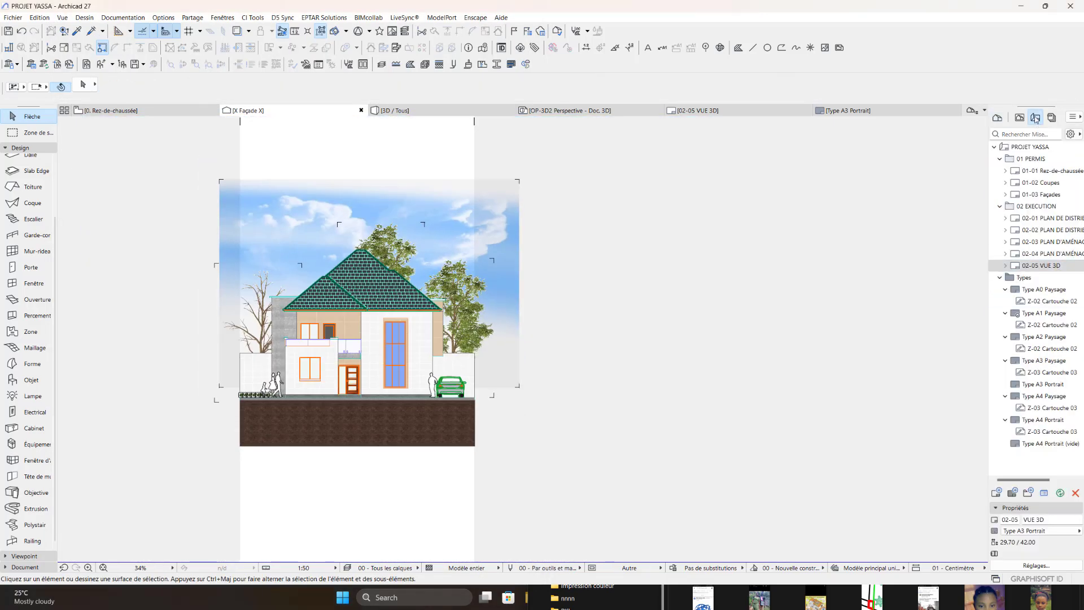
double_click(1051, 218)
left_click(395, 293)
left_click_drag(395, 293, 110, 291)
key("Escape")
Step: Use the layout organizer to place the X Façade X elevation on the layout
left_click(1073, 117)
left_click(1005, 185)
left_click(680, 151)
left_click_drag(734, 274, 398, 312)
Step: Crop the placed façade drawing's frame to the top of the sky and the bottom of the ground fill
scroll(338, 334, "down", 6)
left_click(464, 332)
left_click(122, 125)
scroll(341, 333, "up", 6)
left_click(314, 353)
scroll(245, 294, "down", 5)
left_click(214, 219)
scroll(215, 225, "up", 3)
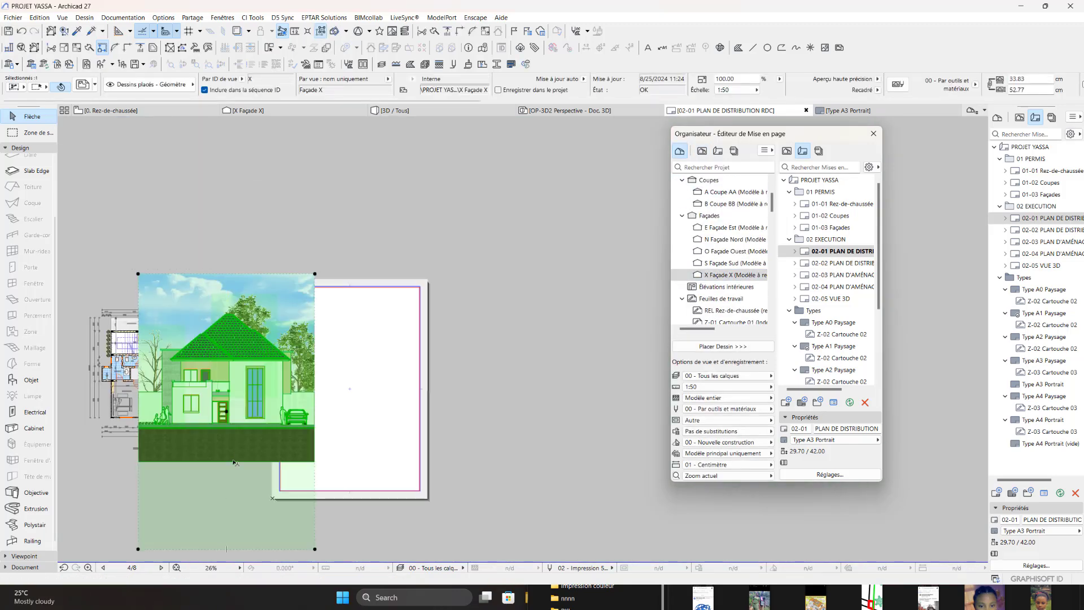
left_click(227, 455)
Step: Move the façade drawing to the middle of the A3 portrait sheet and scale it to 70%
left_click_drag(226, 364, 348, 387)
scroll(369, 369, "up", 3)
left_click_drag(752, 80, 688, 83)
type("70")
key("Return")
key("Escape")
scroll(384, 280, "down", 2)
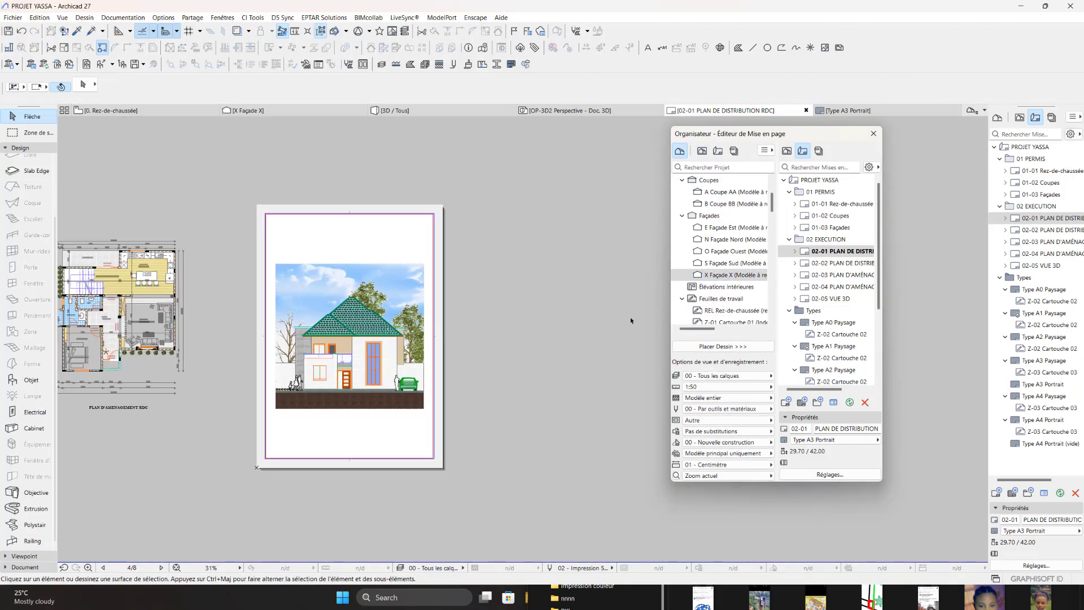
Step: Publish the 02 EXECUTION (PDF) publisher set
left_click(1051, 117)
left_click(1025, 174)
left_click(1026, 564)
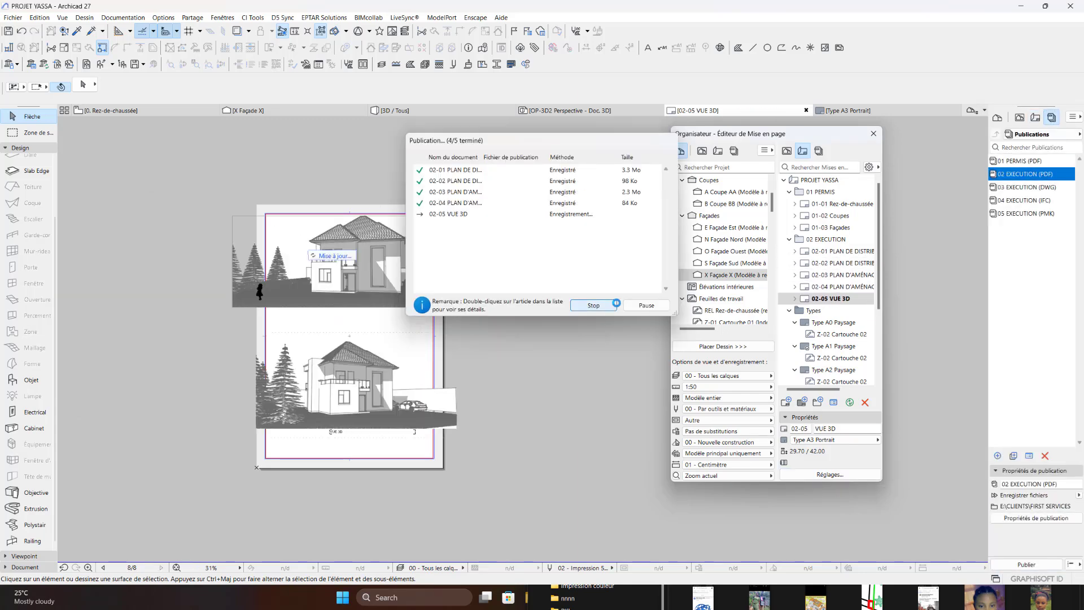
Step: Switch to File Explorer and browse through the drive's folders to view the published PDF
left_click(529, 598)
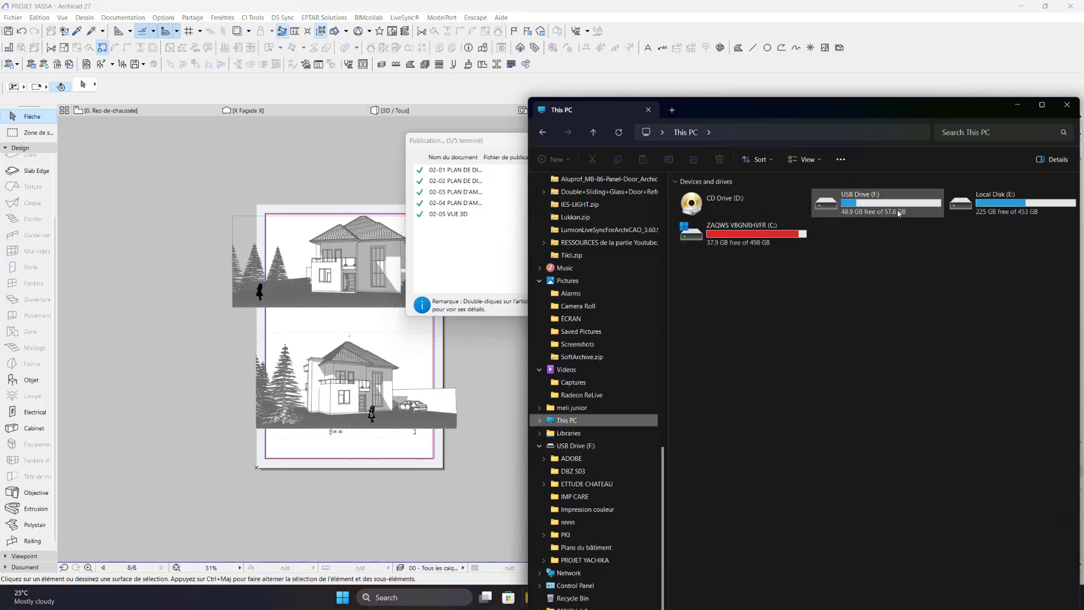
double_click(900, 213)
double_click(728, 219)
double_click(734, 231)
double_click(776, 230)
scroll(508, 264, "down", 4)
left_click(137, 58)
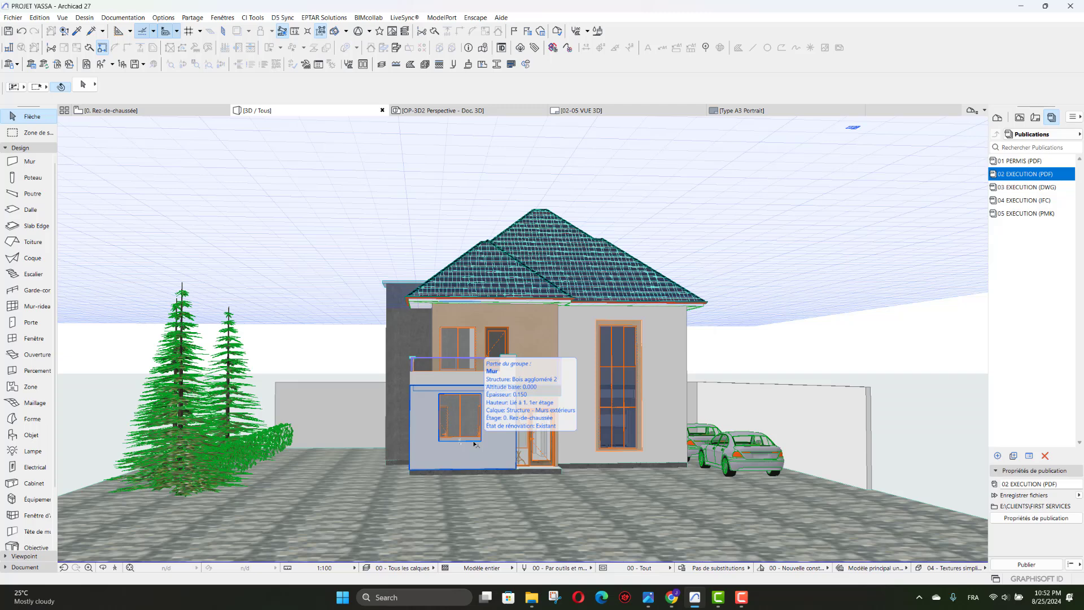
Step: Open the Rez-de-chaussée plan and examine the house layout, its front side and the existing façade markers
left_click(188, 112)
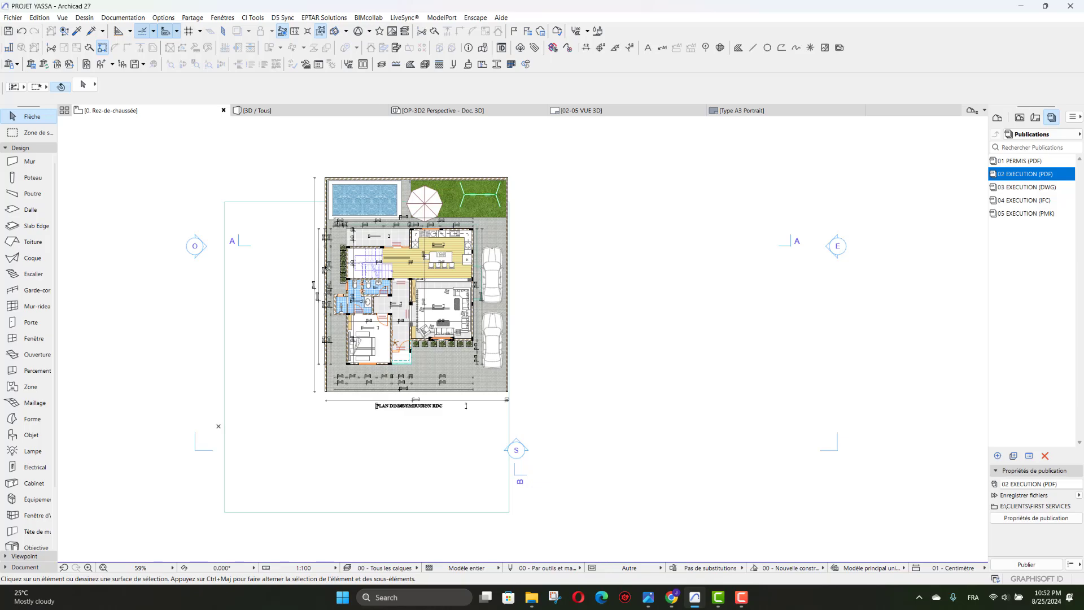
scroll(333, 281, "down", 5)
scroll(327, 271, "up", 6)
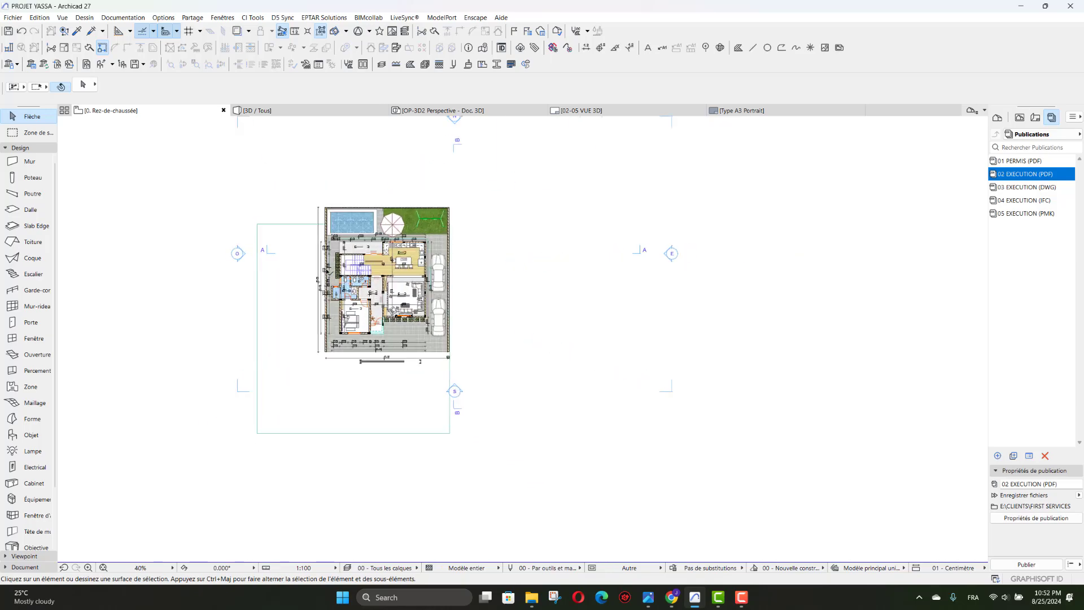
scroll(333, 283, "up", 4)
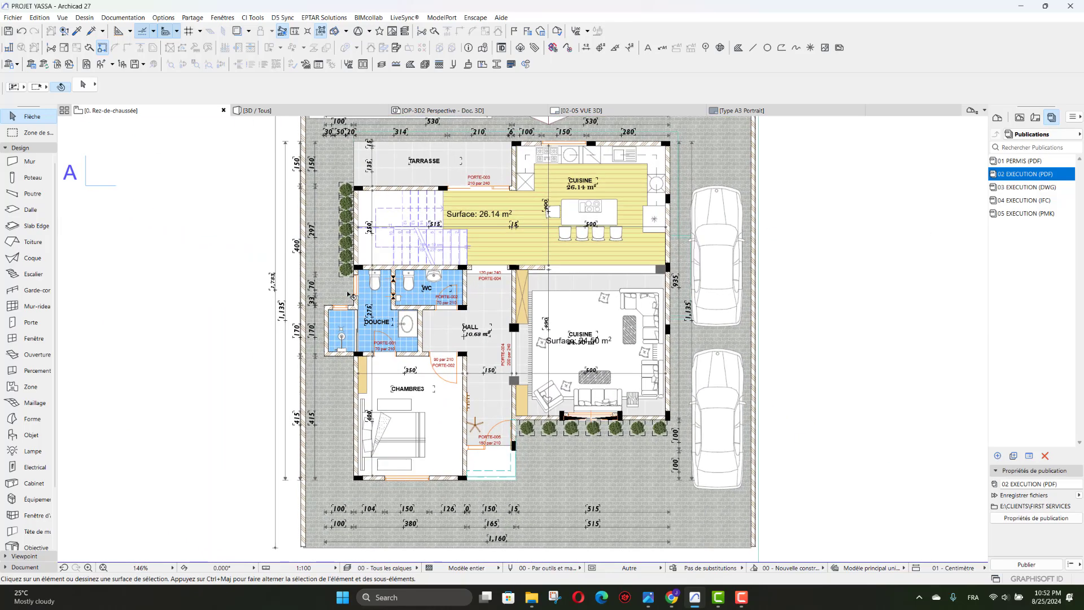
scroll(350, 295, "down", 5)
scroll(351, 295, "down", 2)
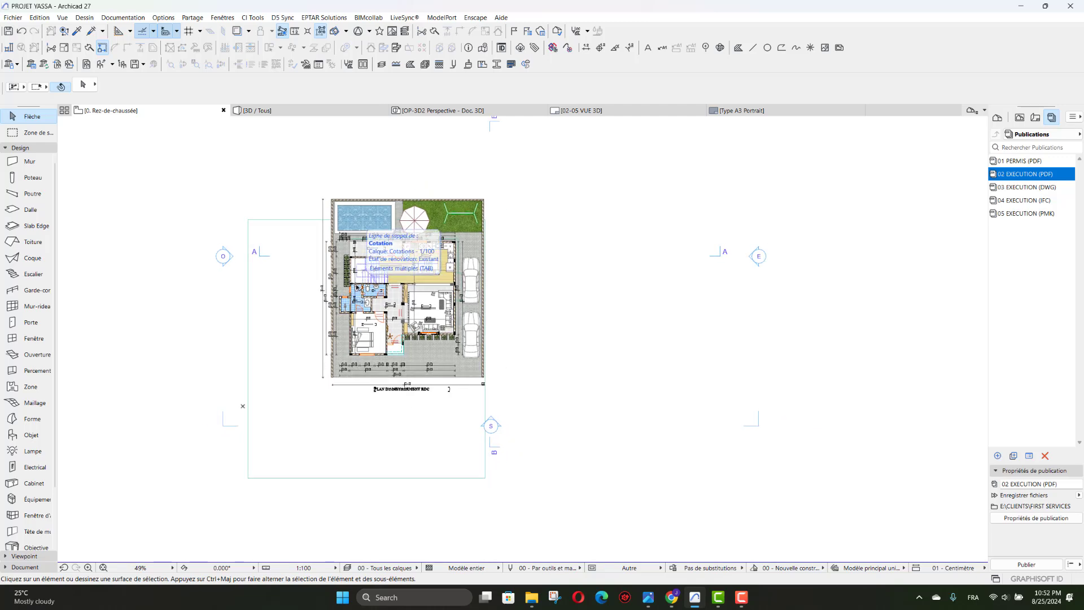
mouse_move(426, 204)
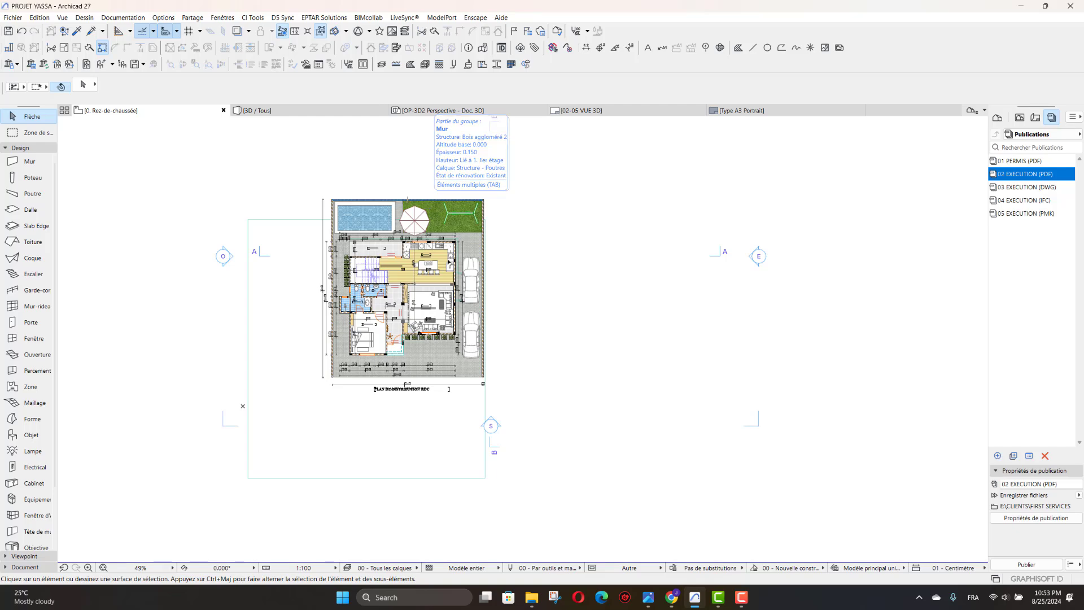
scroll(444, 377, "up", 5)
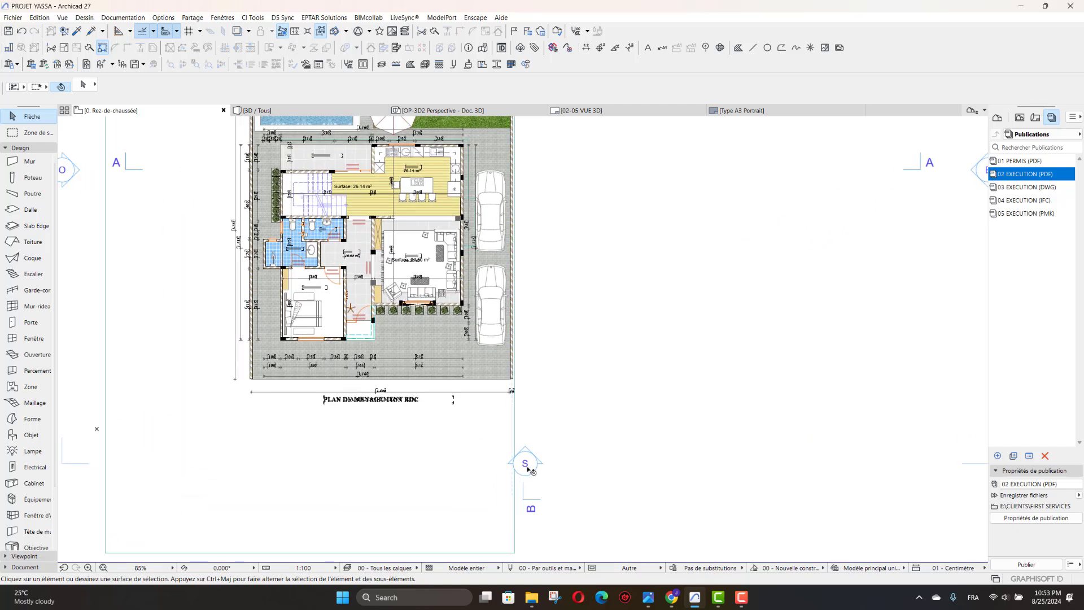
scroll(526, 466, "down", 5)
scroll(495, 455, "up", 4)
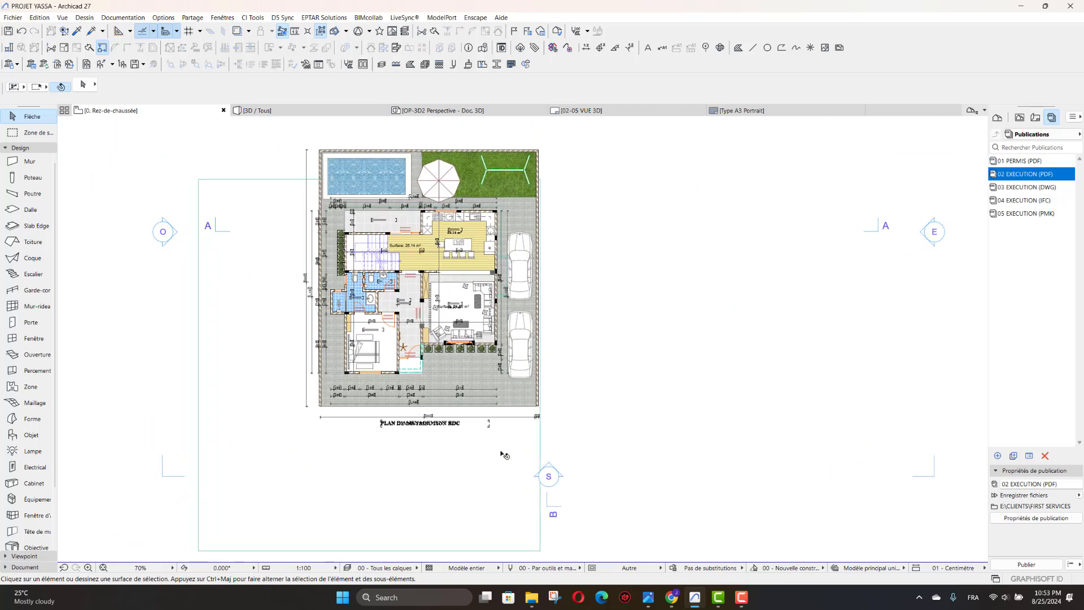
scroll(395, 384, "up", 2)
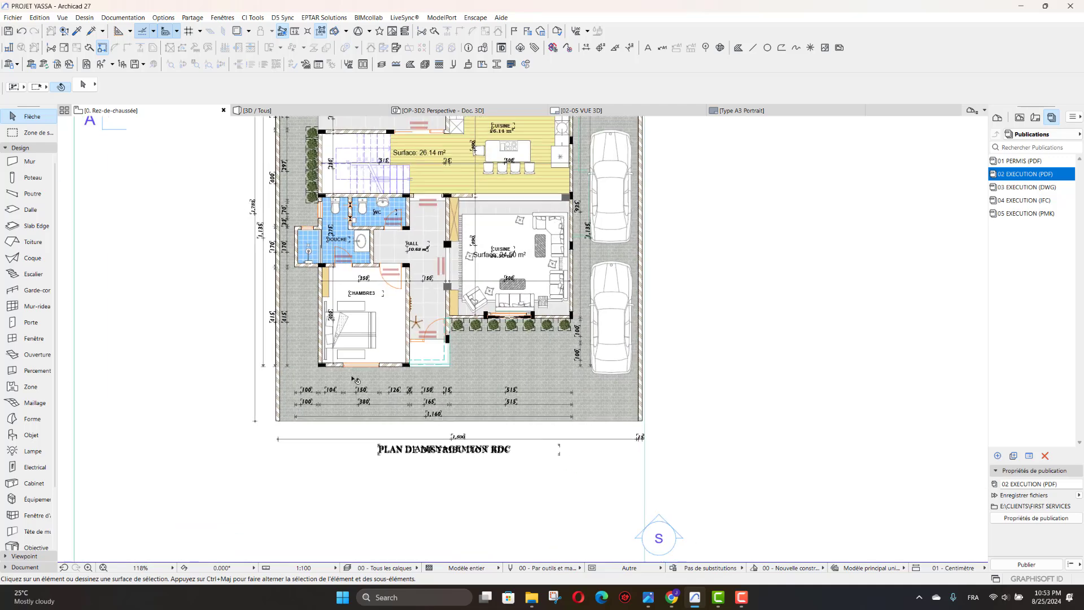
scroll(404, 428, "down", 2)
scroll(404, 427, "up", 2)
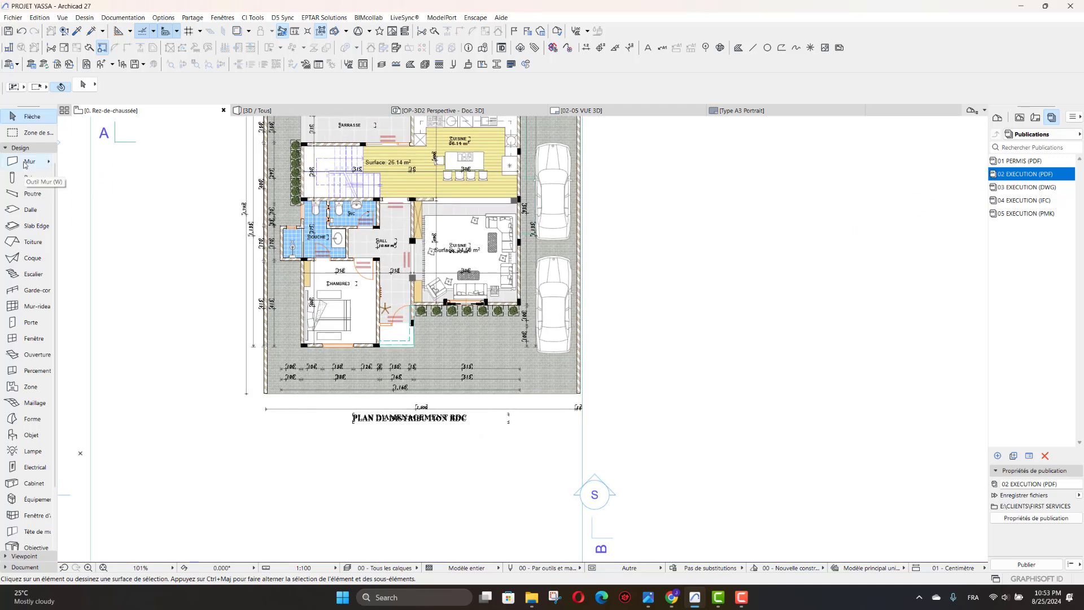
scroll(271, 308, "down", 3)
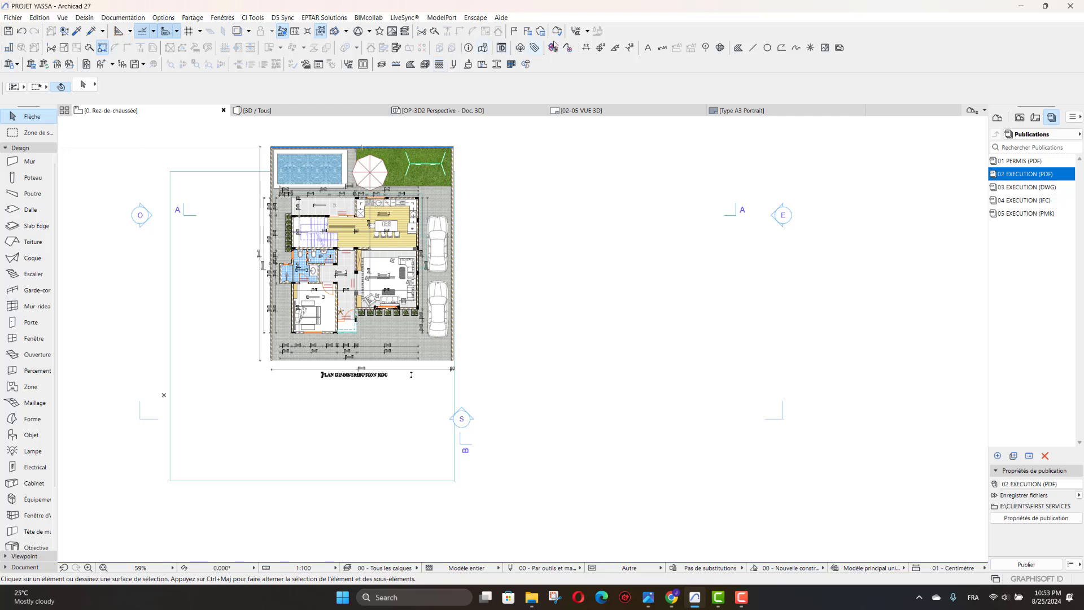
Step: Draw a façade line across the front of the house, just below the ground-floor plan, facing the building
left_click(5, 566)
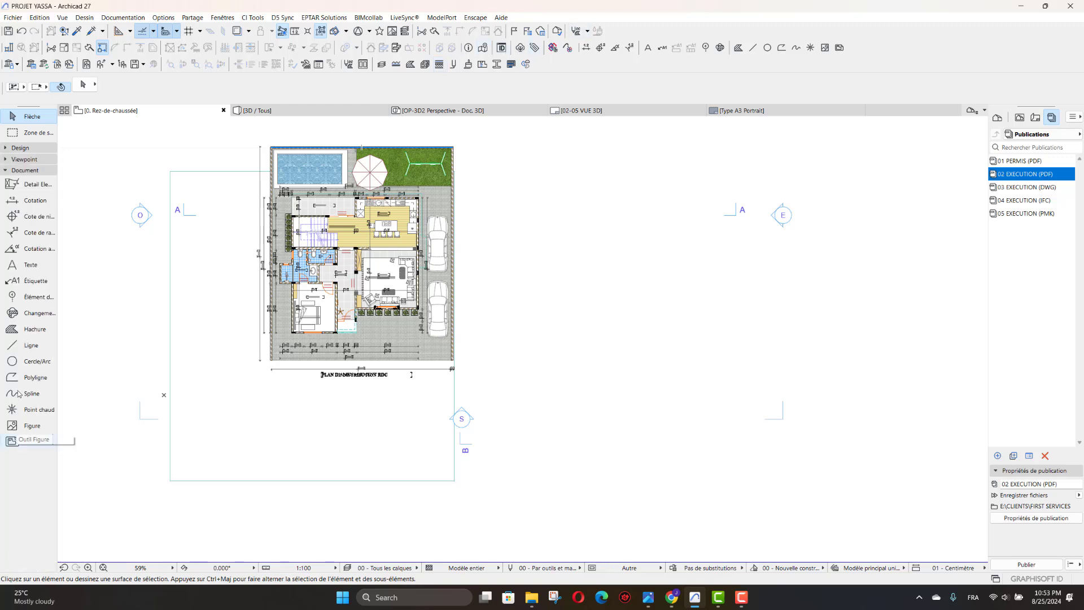
left_click(8, 159)
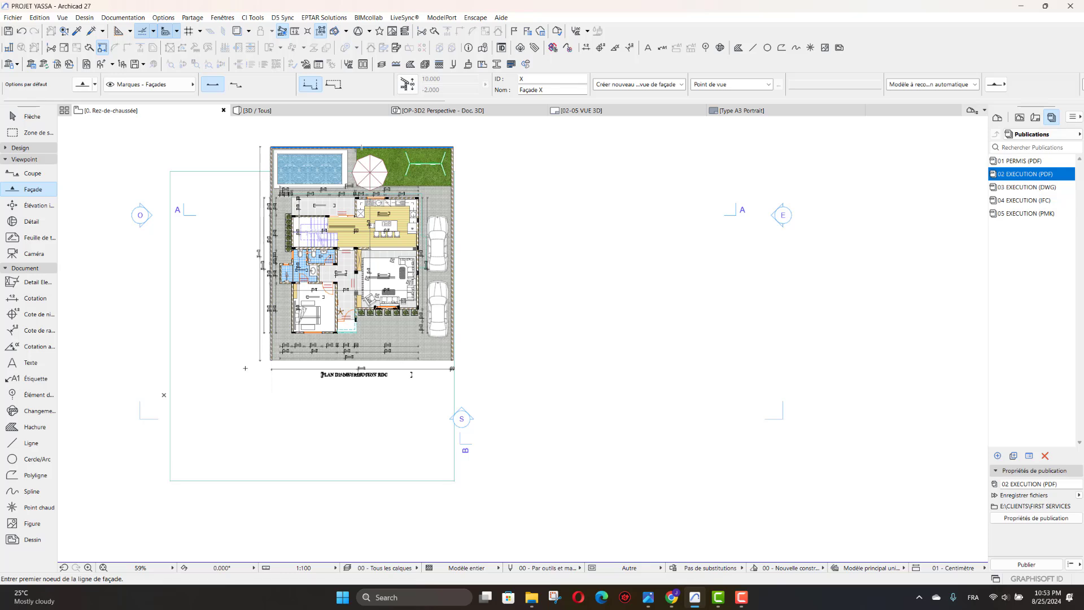
left_click(248, 367)
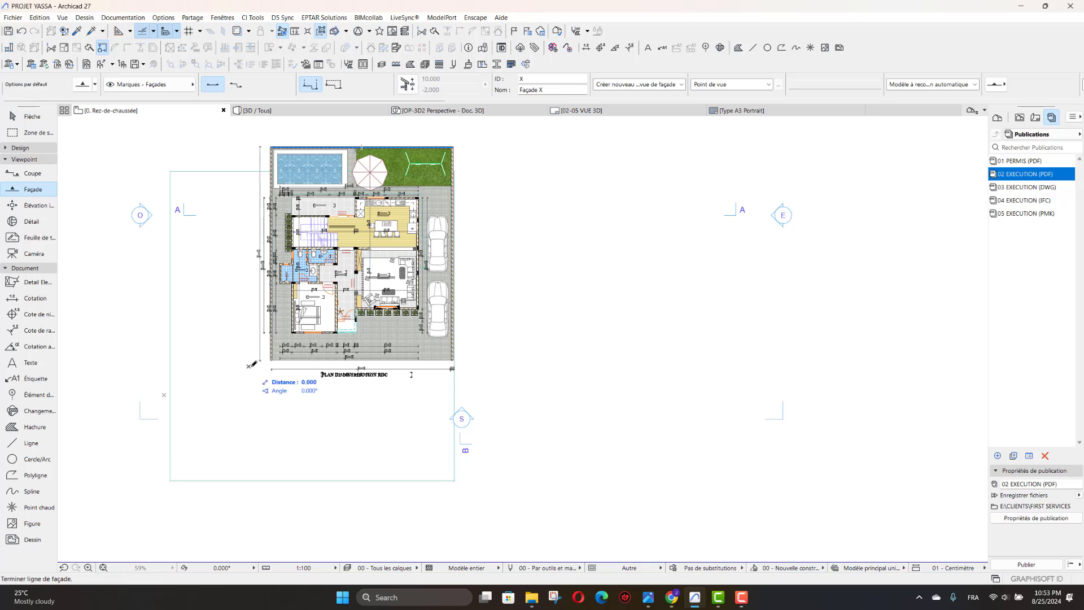
left_click(475, 365)
left_click(357, 345)
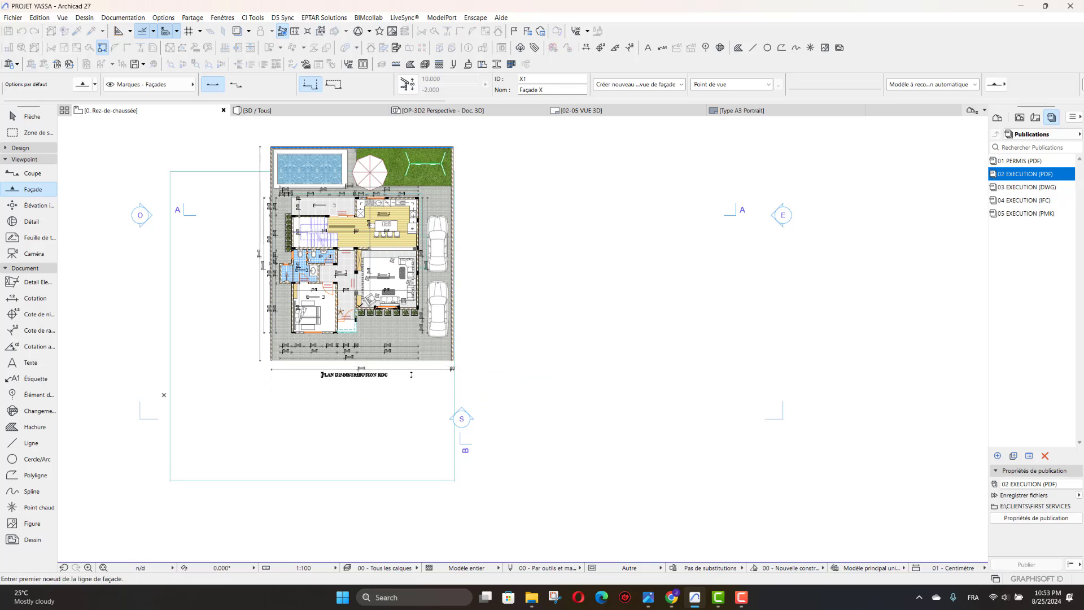
scroll(357, 345, "up", 2)
scroll(356, 350, "up", 5)
key("Escape")
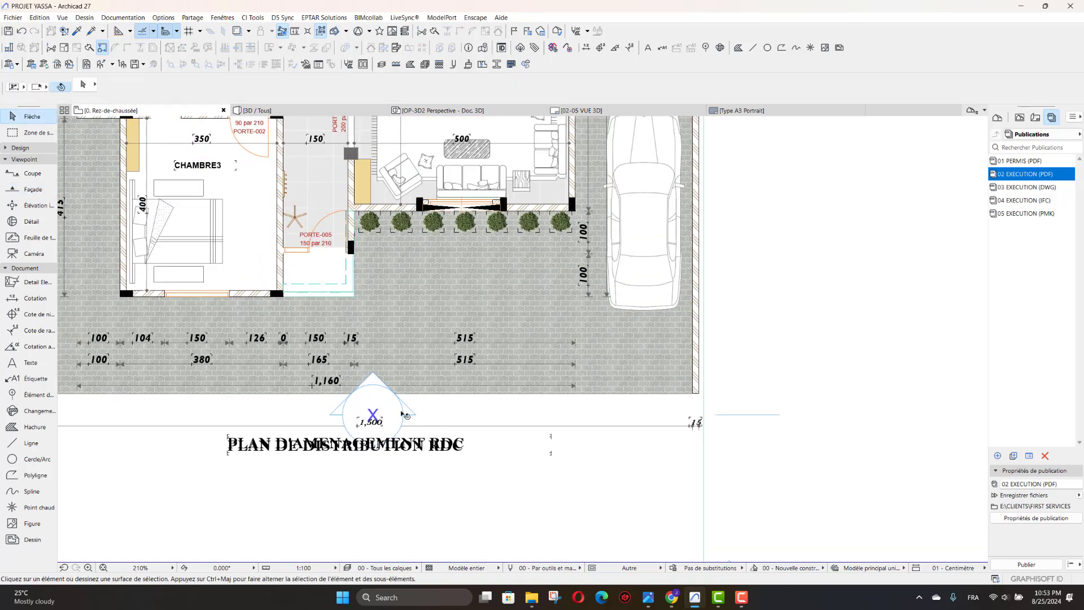
Step: Select the new façade marker on the plan and open the X Façade X view
left_click(402, 412)
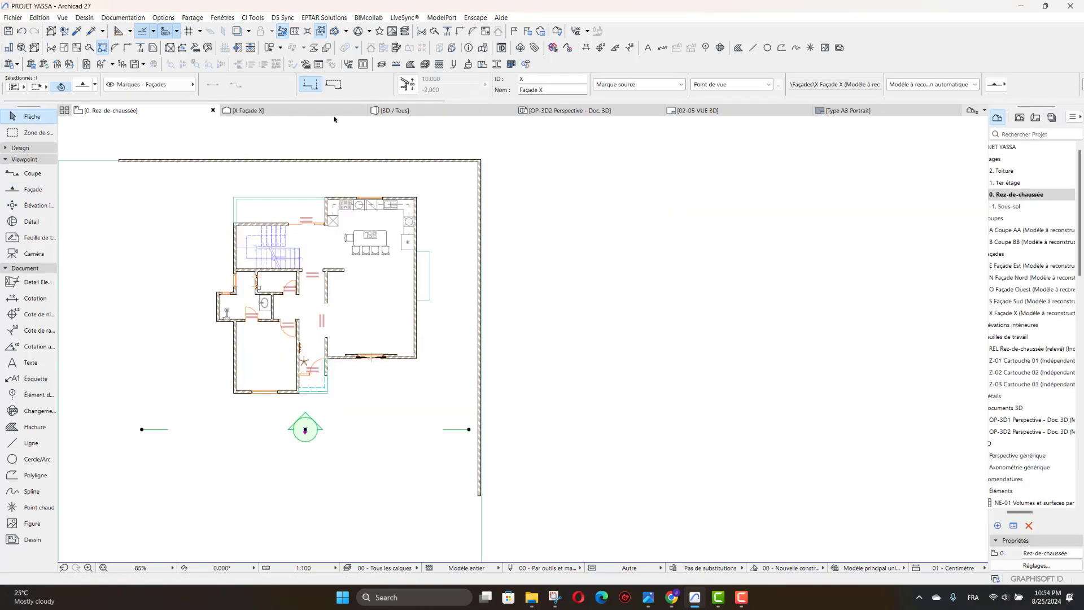
left_click(286, 111)
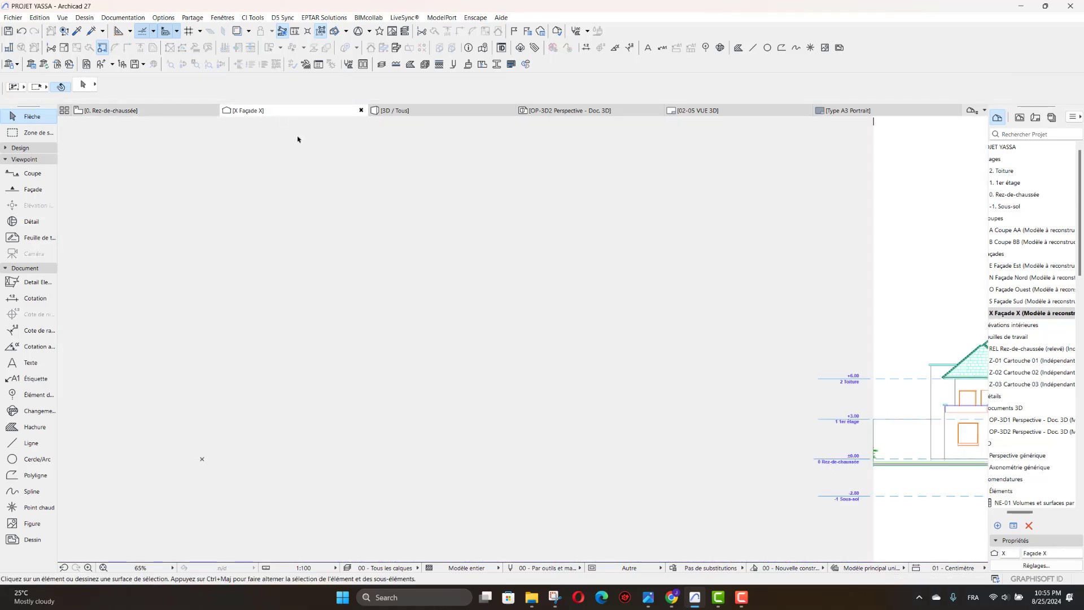
scroll(249, 328, "down", 7)
scroll(368, 341, "up", 7)
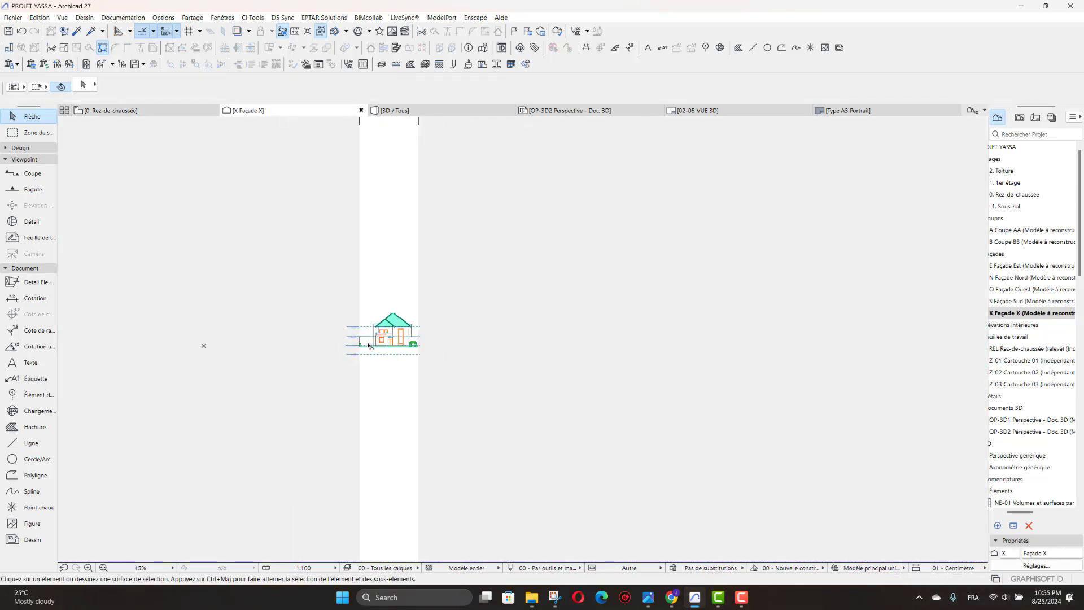
scroll(404, 340, "up", 2)
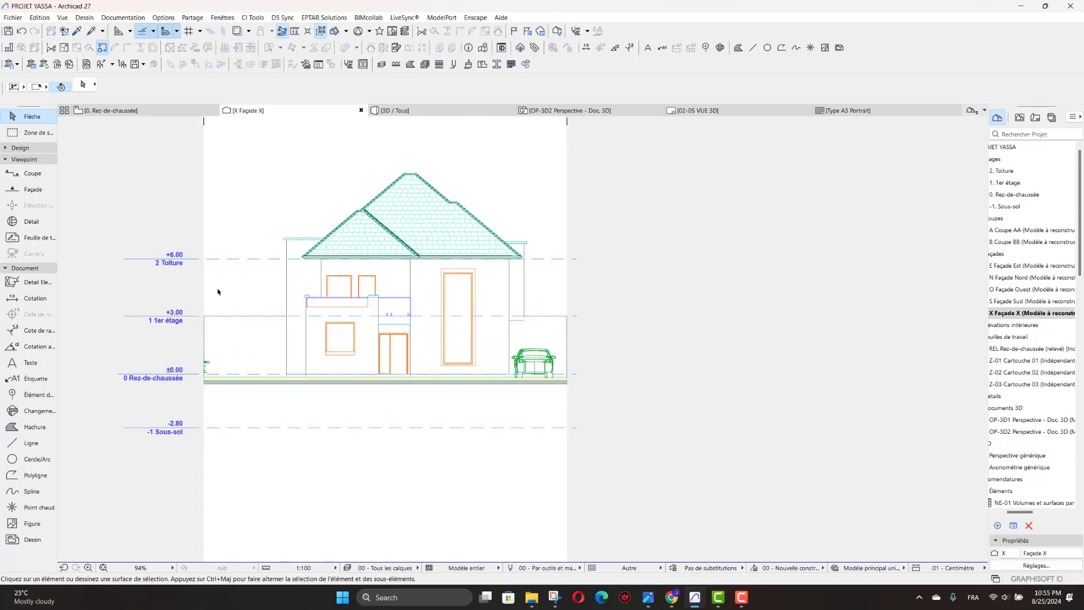
Step: Move the façade view's left boundary inward by 3.000 m, closer to the house
left_click_drag(259, 287, 261, 284)
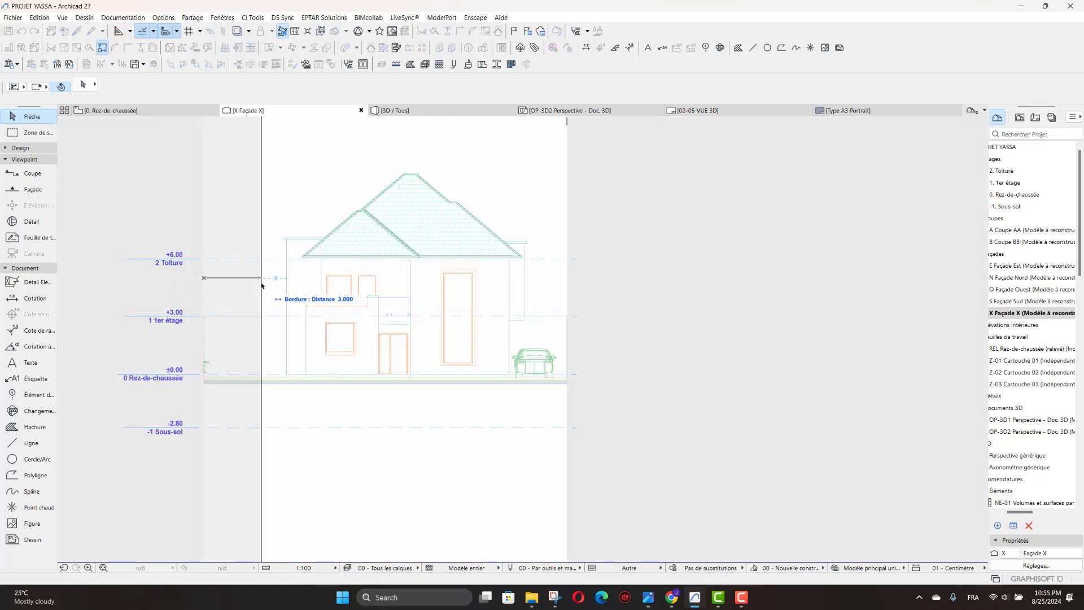
left_click(261, 285)
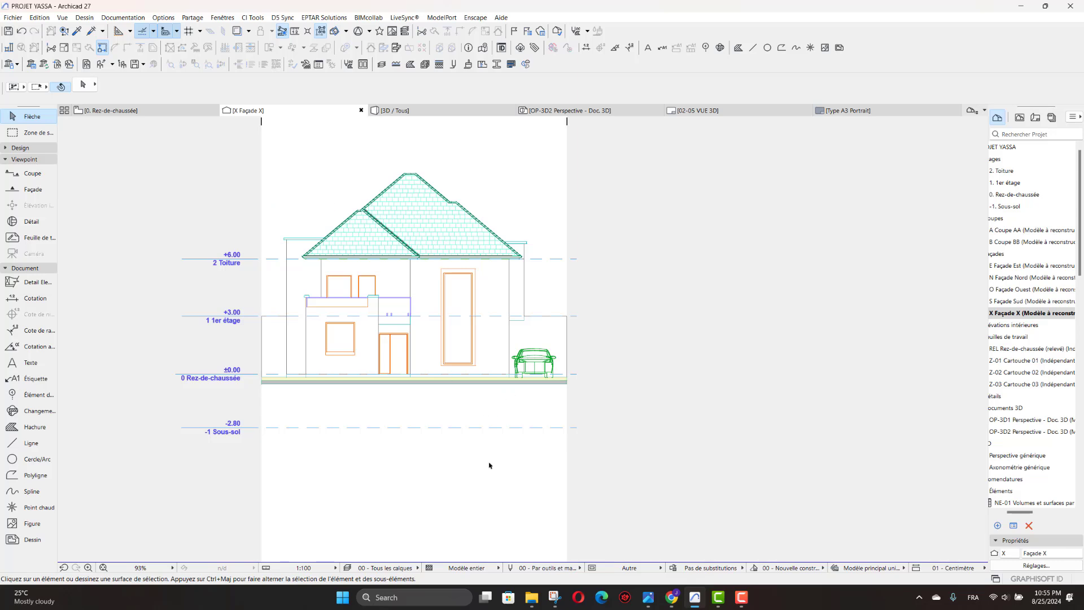
scroll(489, 464, "down", 3)
scroll(481, 429, "up", 3)
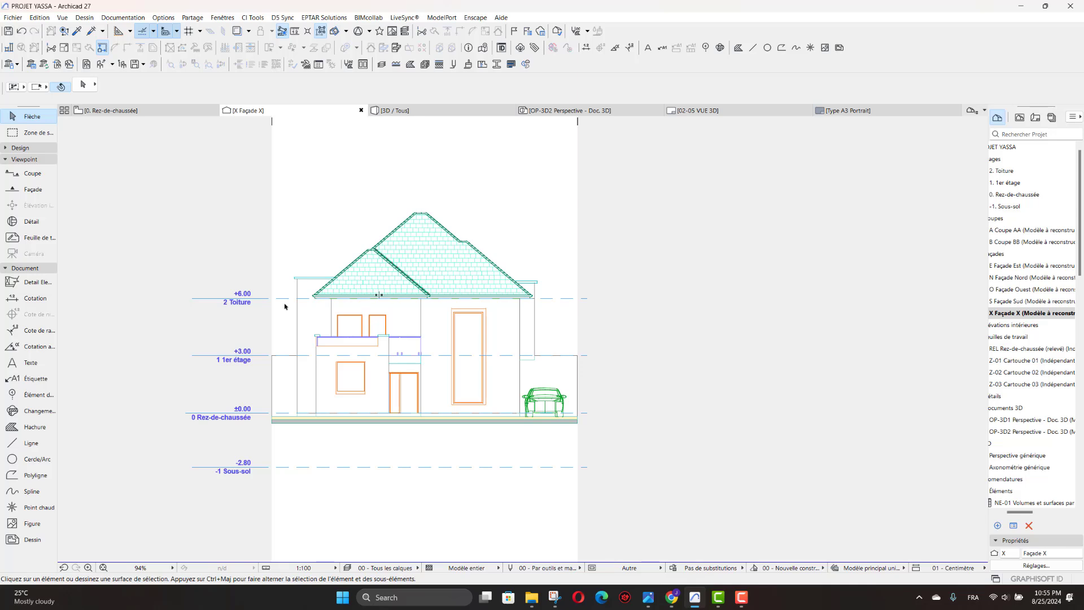
scroll(285, 307, "up", 2)
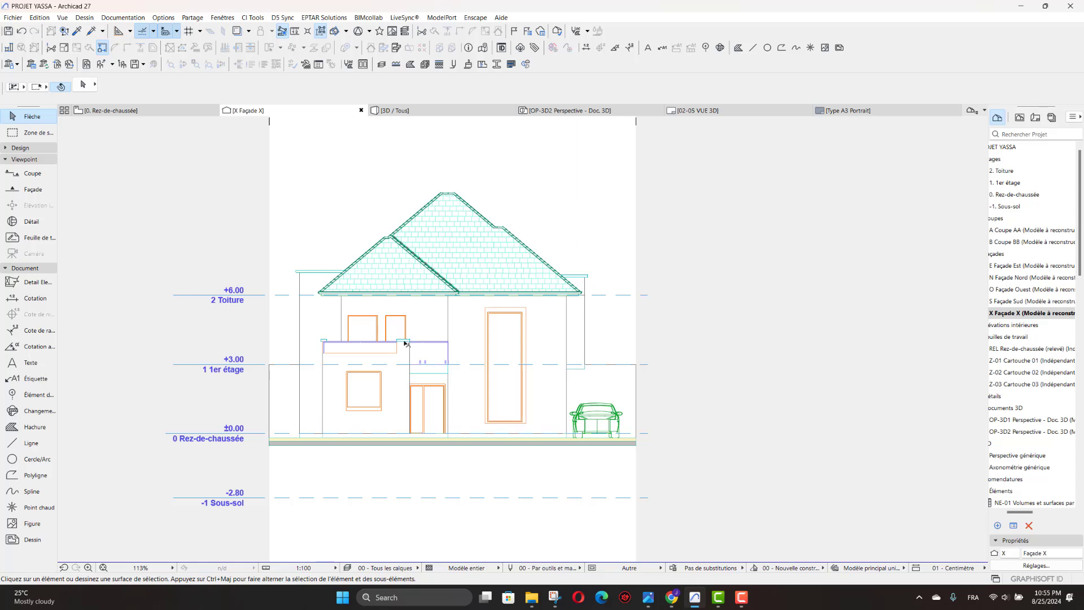
Step: Turn off the storey level display in Façade X's settings by setting Afficher niveaux d'étage to Non
right_click(596, 164)
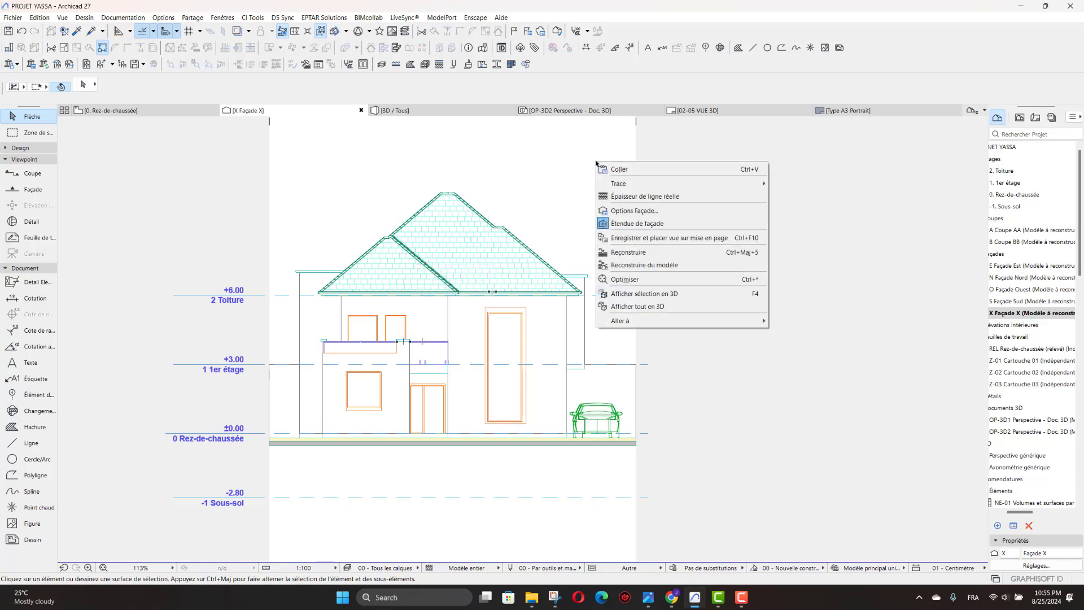
left_click(624, 210)
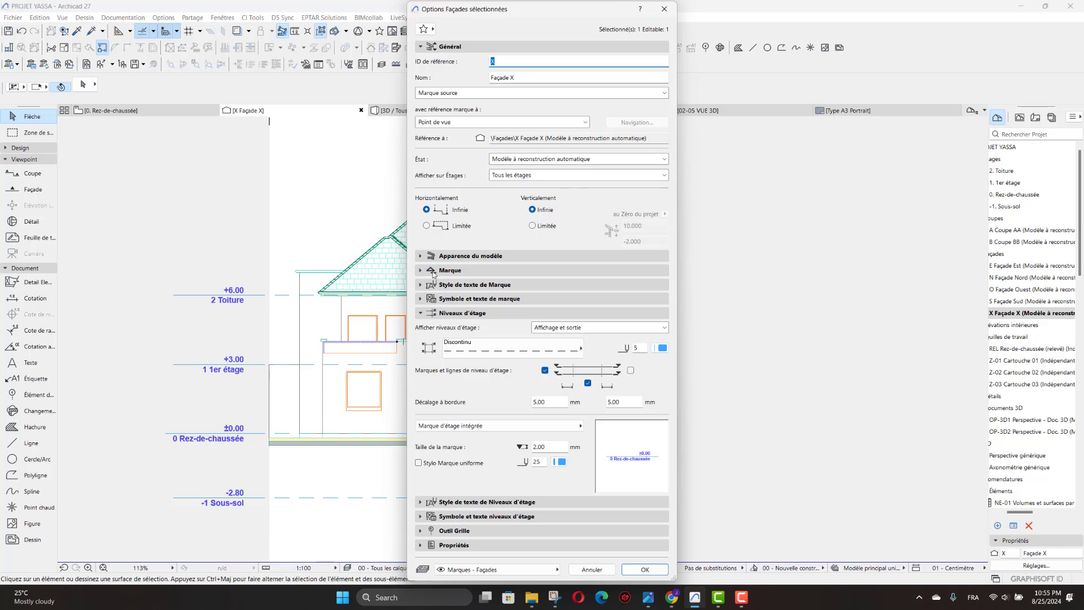
left_click(570, 332)
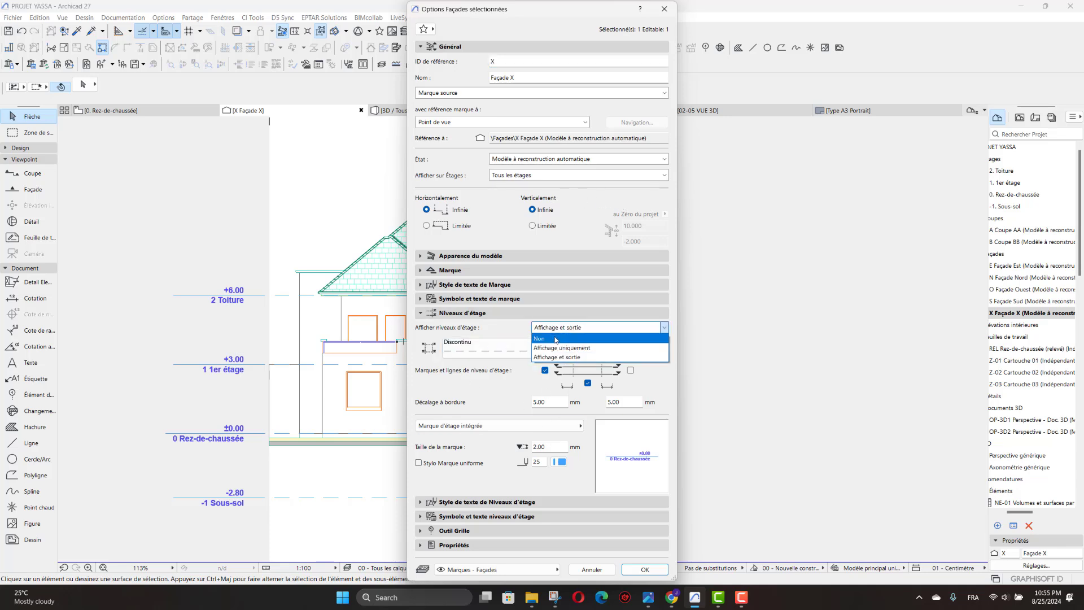
left_click(555, 338)
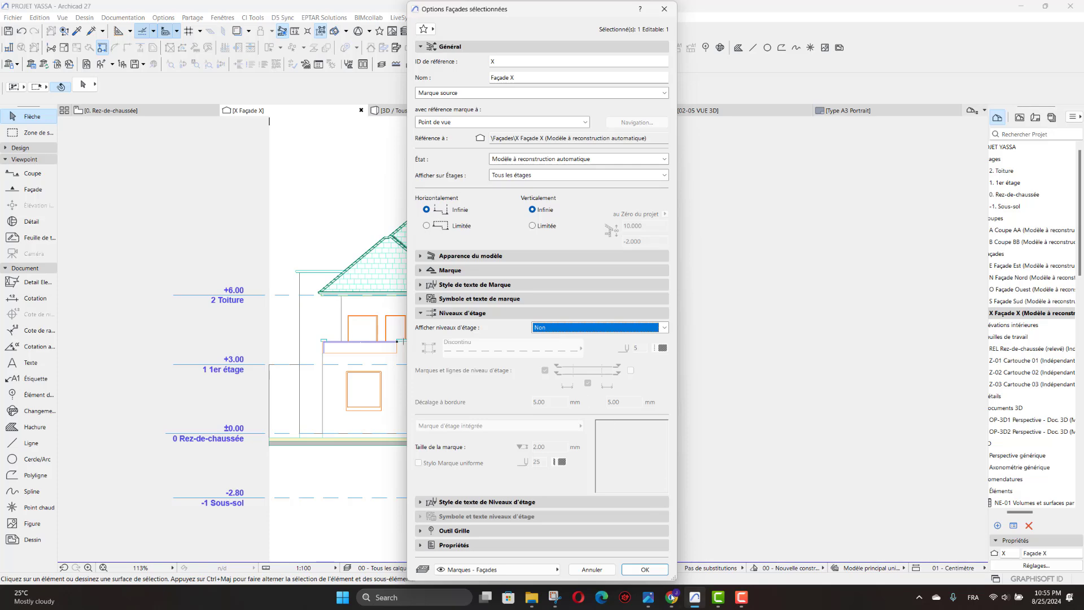
left_click(656, 570)
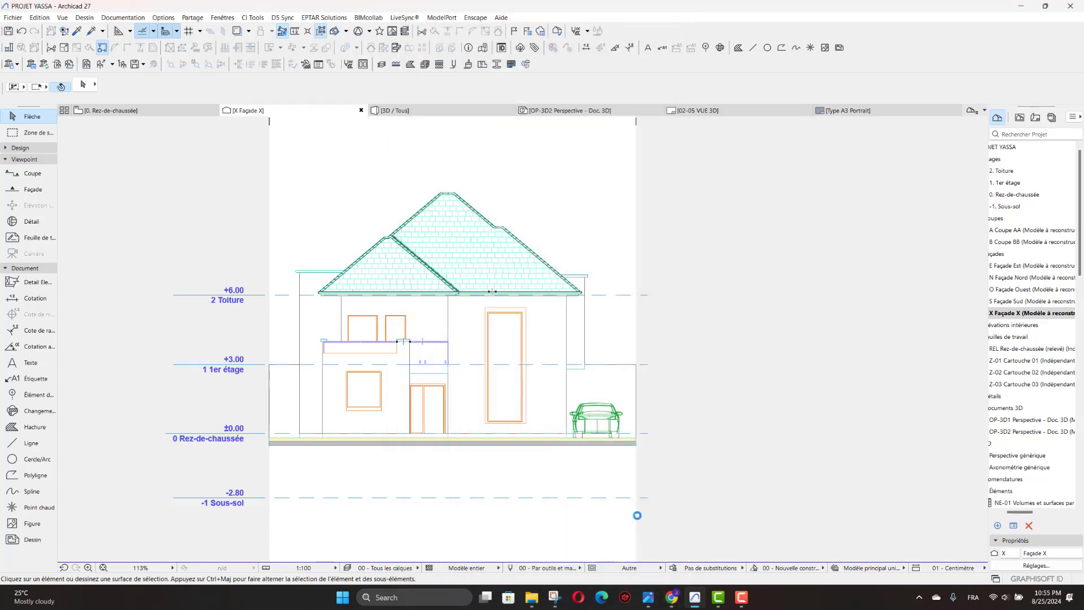
scroll(484, 452, "down", 4)
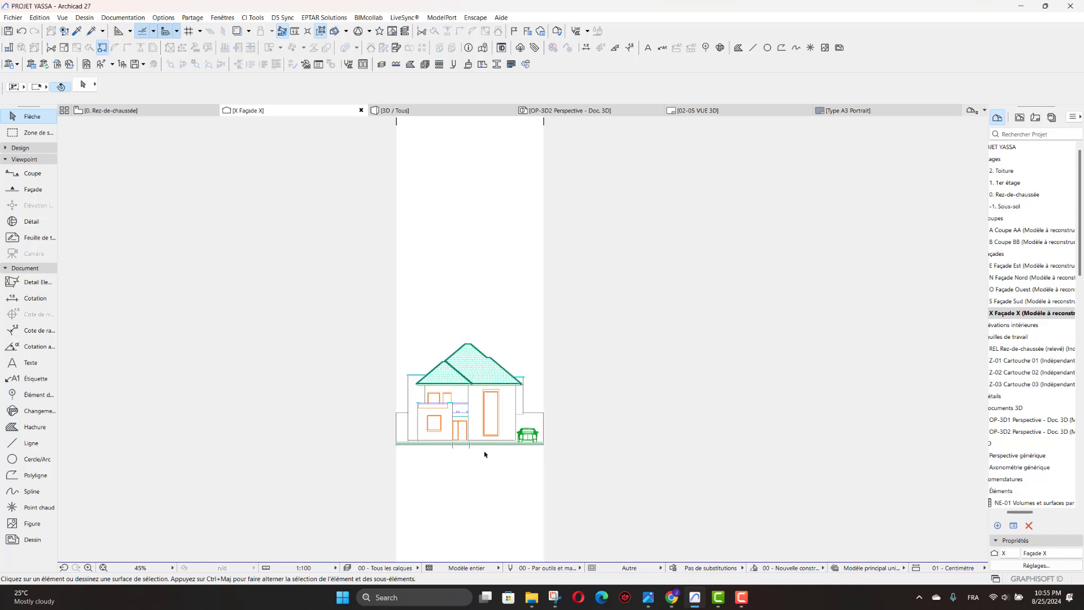
scroll(485, 454, "up", 5)
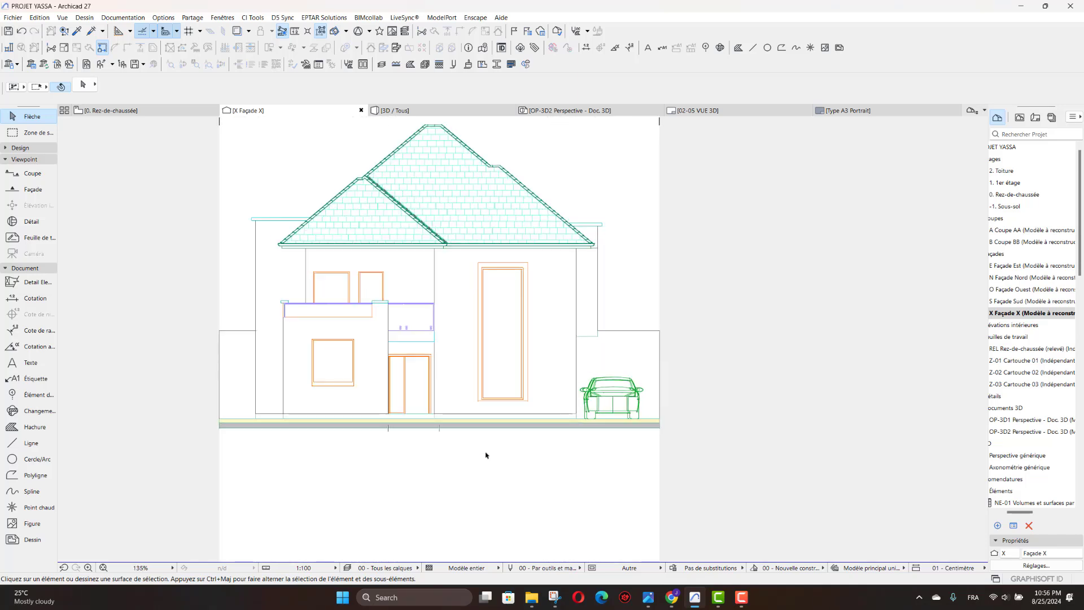
scroll(486, 455, "down", 2)
scroll(478, 339, "up", 1)
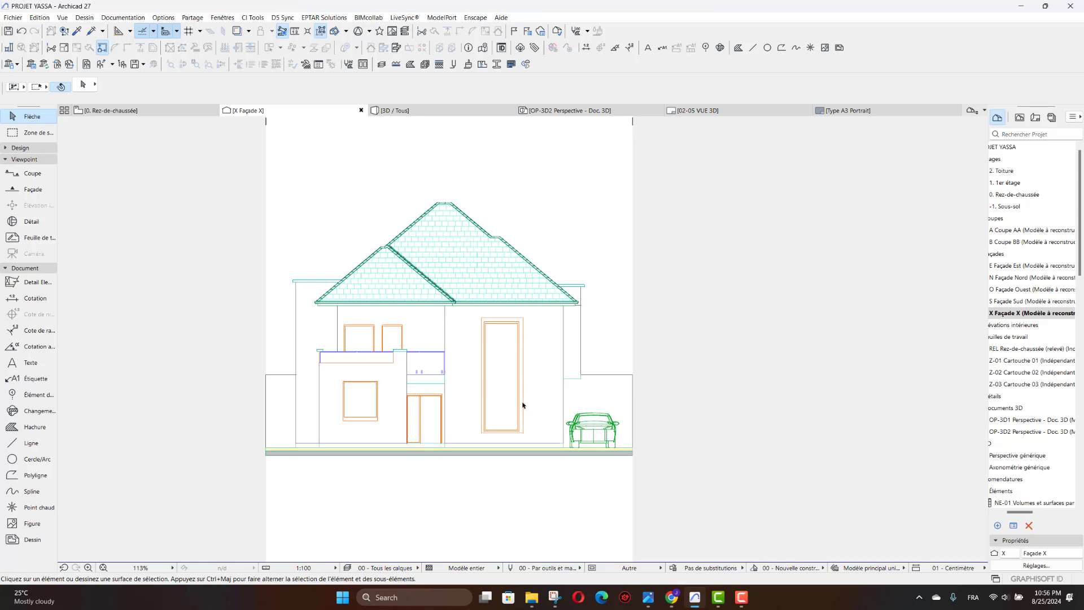
Step: In Façade X's model appearance settings, set the uncut elements' fill to Surface - Hachure couleur, non ombrée
mouse_move(464, 396)
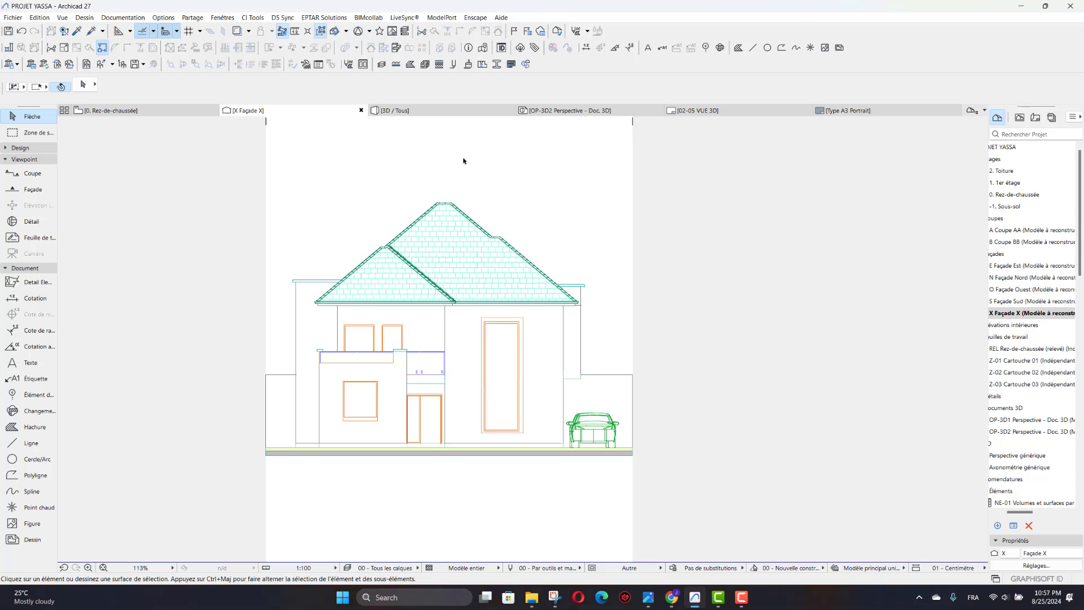
right_click(500, 175)
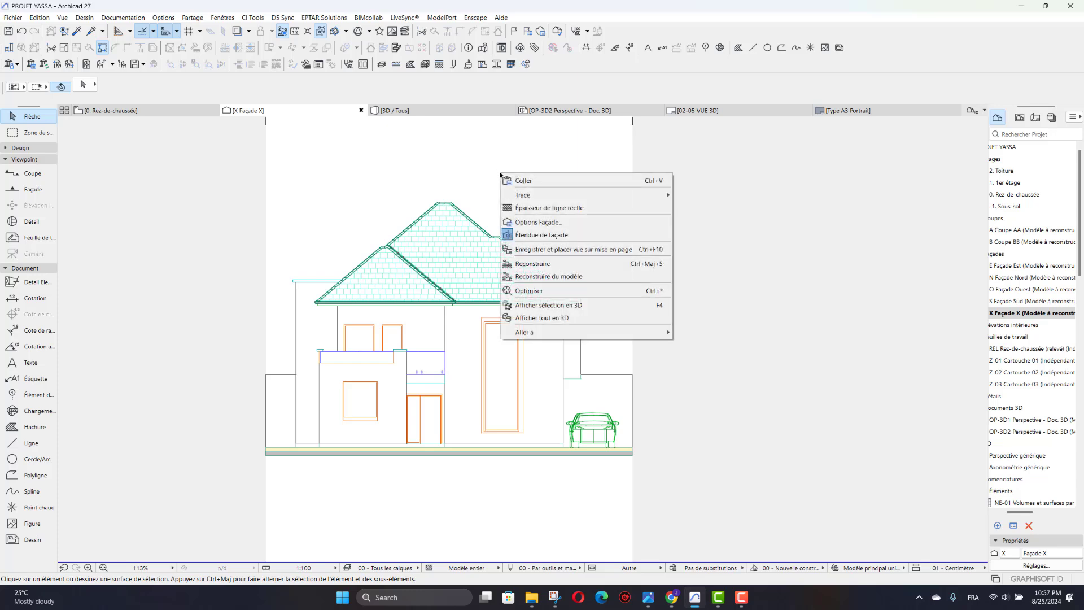
left_click(423, 177)
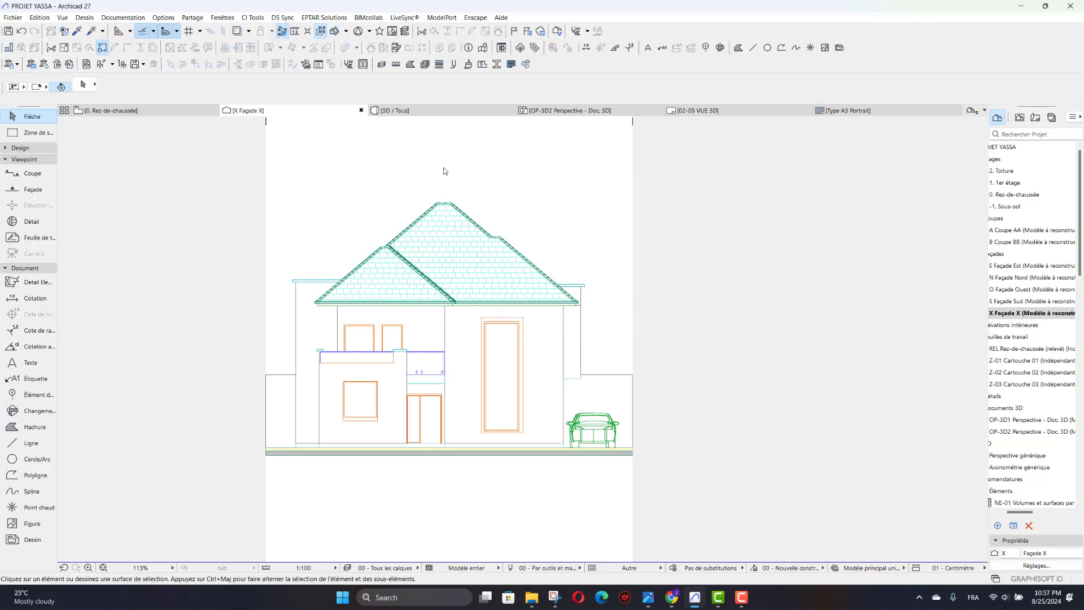
right_click(481, 145)
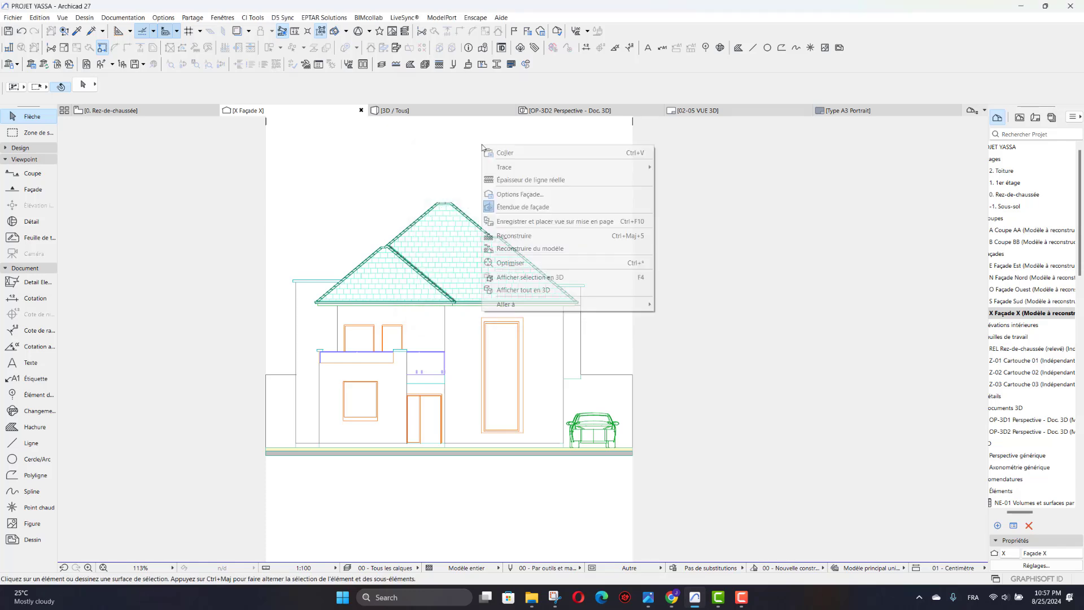
left_click(508, 195)
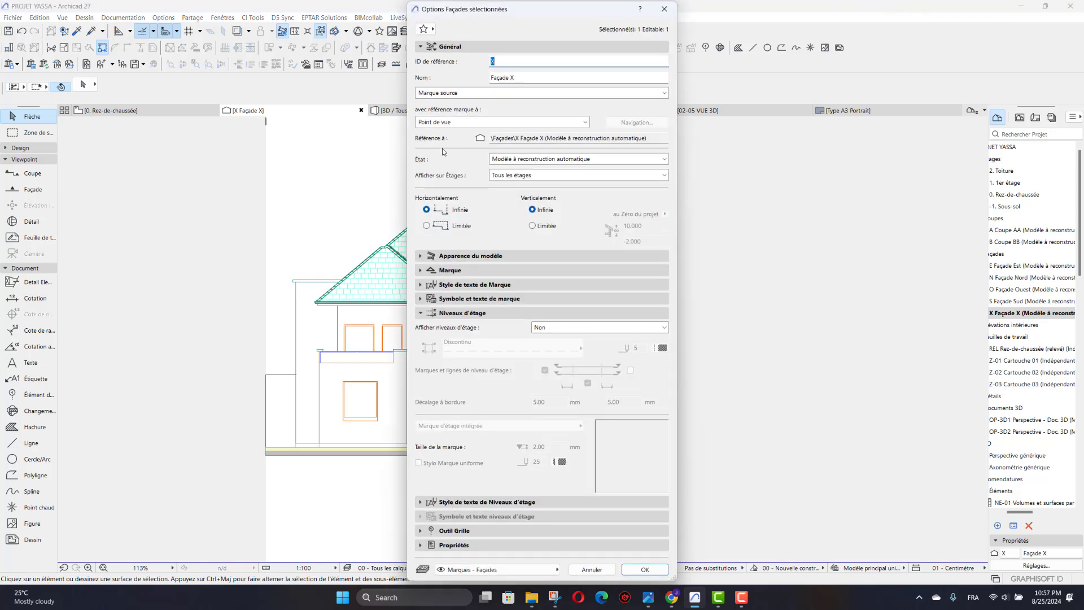
left_click(420, 257)
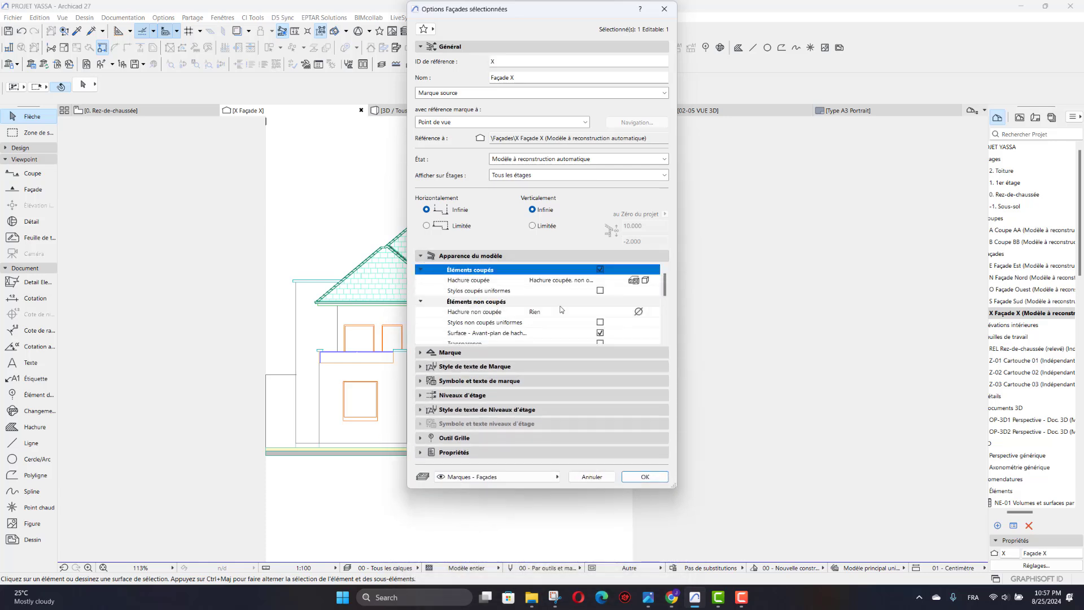
left_click(638, 312)
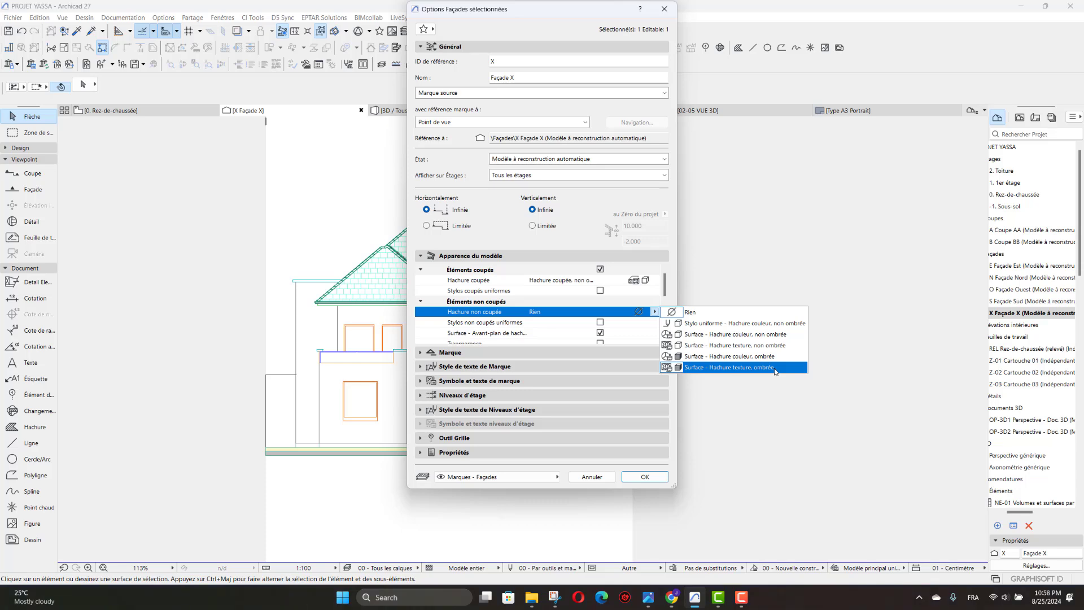
left_click(754, 335)
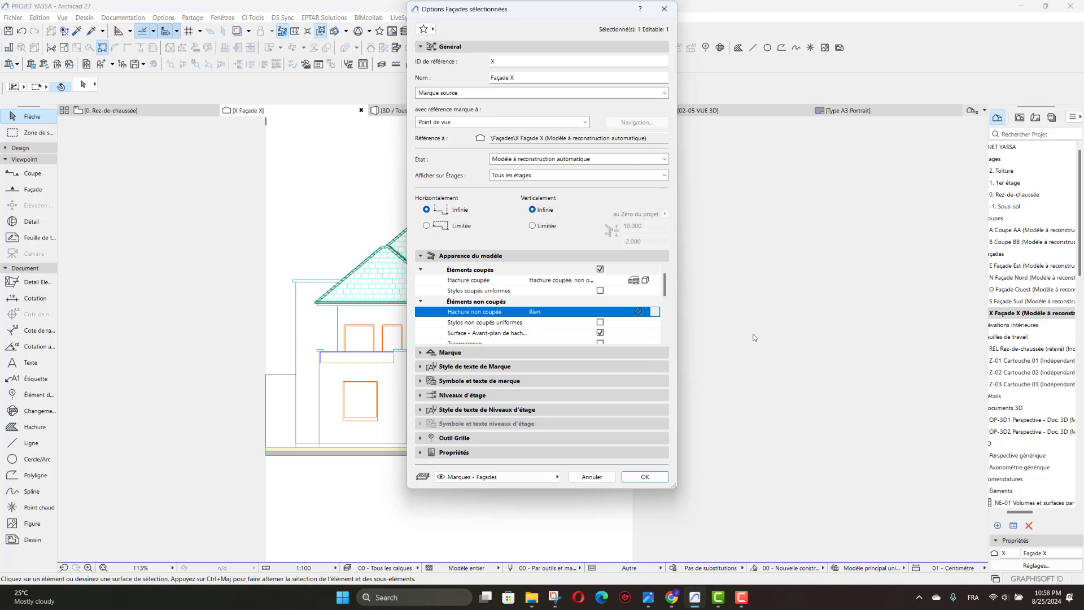
left_click(645, 477)
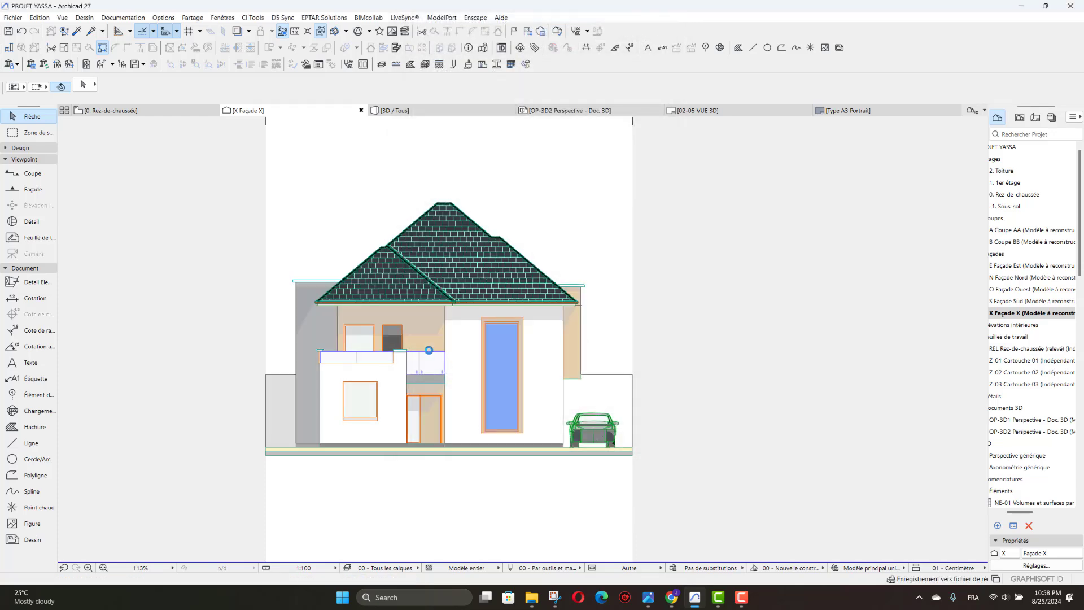
scroll(345, 397, "up", 2)
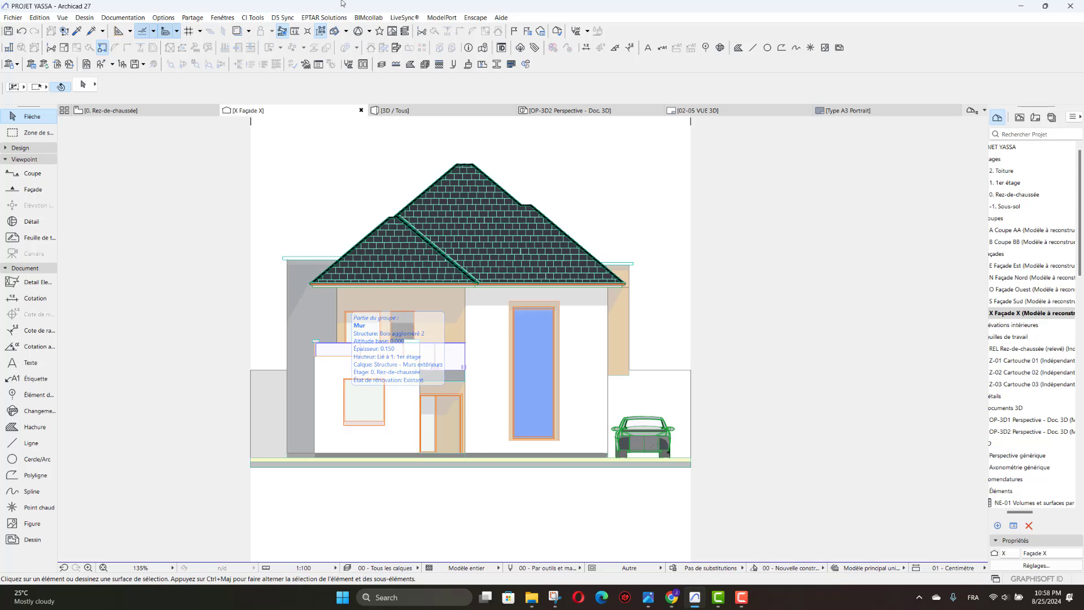
Step: Change Façade X's uncut element fill to Surface - Hachure couleur, ombrée
right_click(605, 152)
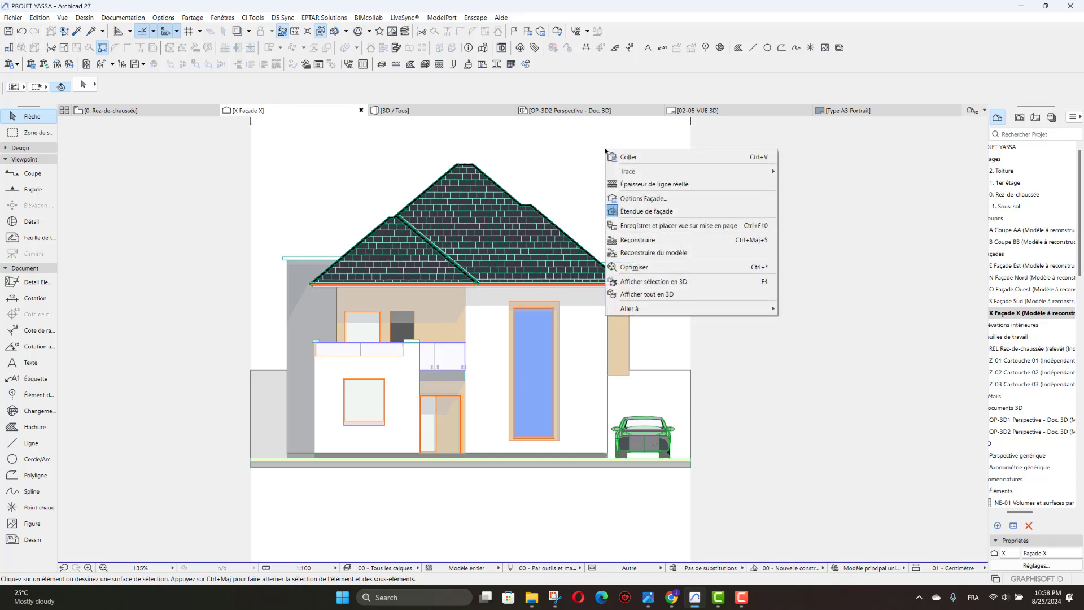
left_click(654, 198)
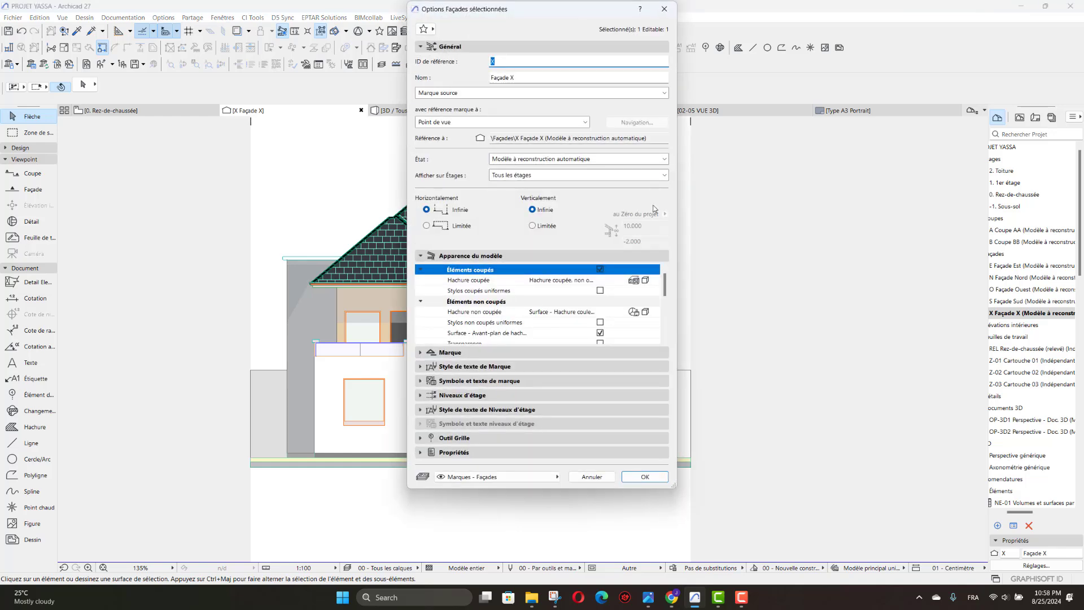
left_click(632, 311)
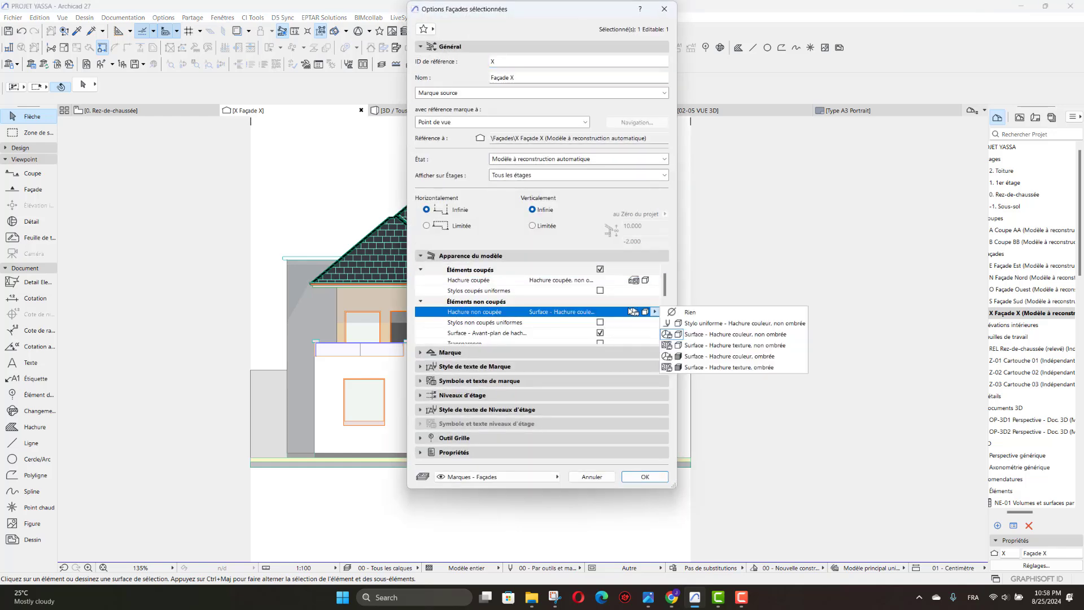
left_click(735, 358)
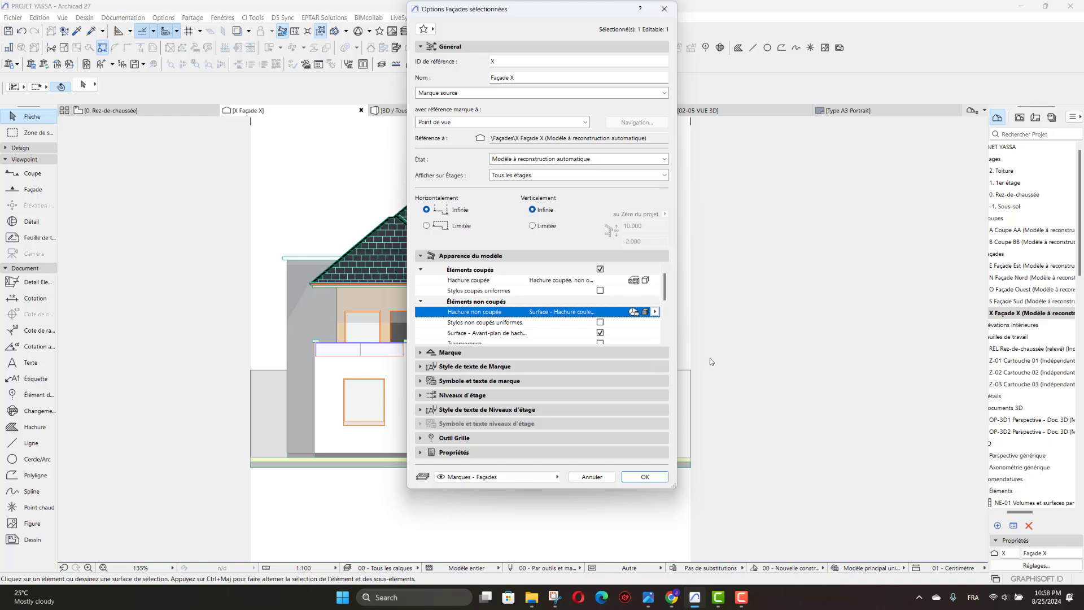
left_click(644, 477)
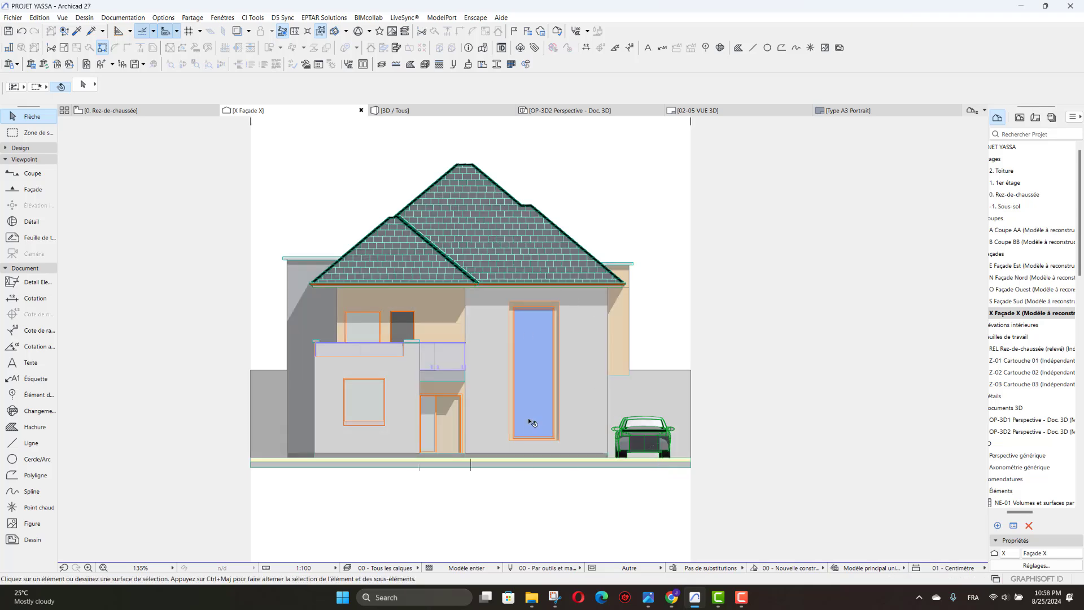
Step: Open the perspective settings, move the sun from the house's front-left towards its rear in the plan preview, and apply it
mouse_move(528, 419)
left_click(472, 182)
key("ctrl+shift+F3")
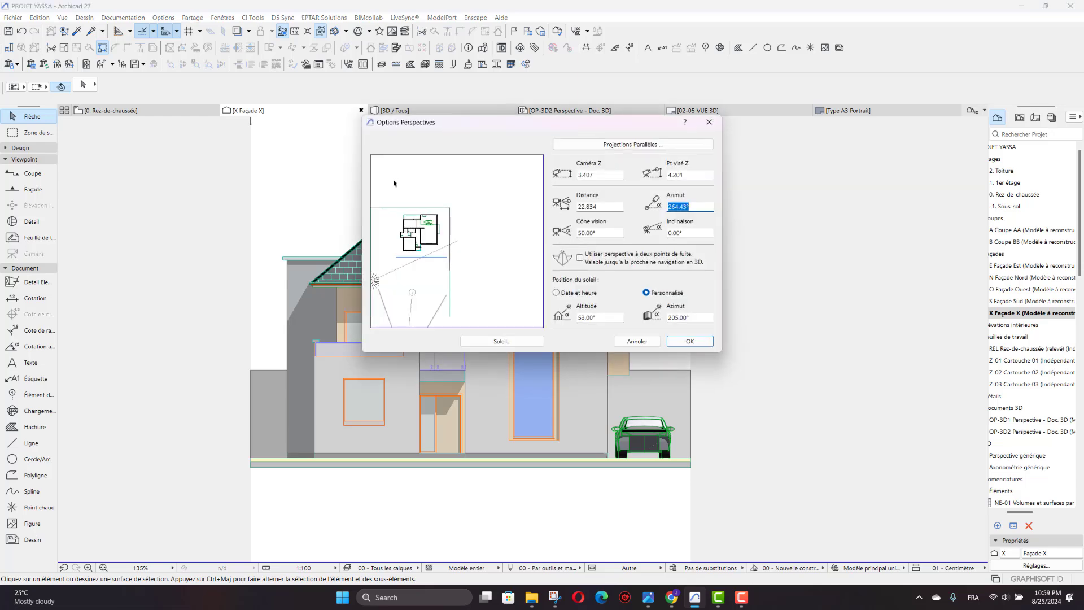
left_click_drag(481, 121, 589, 148)
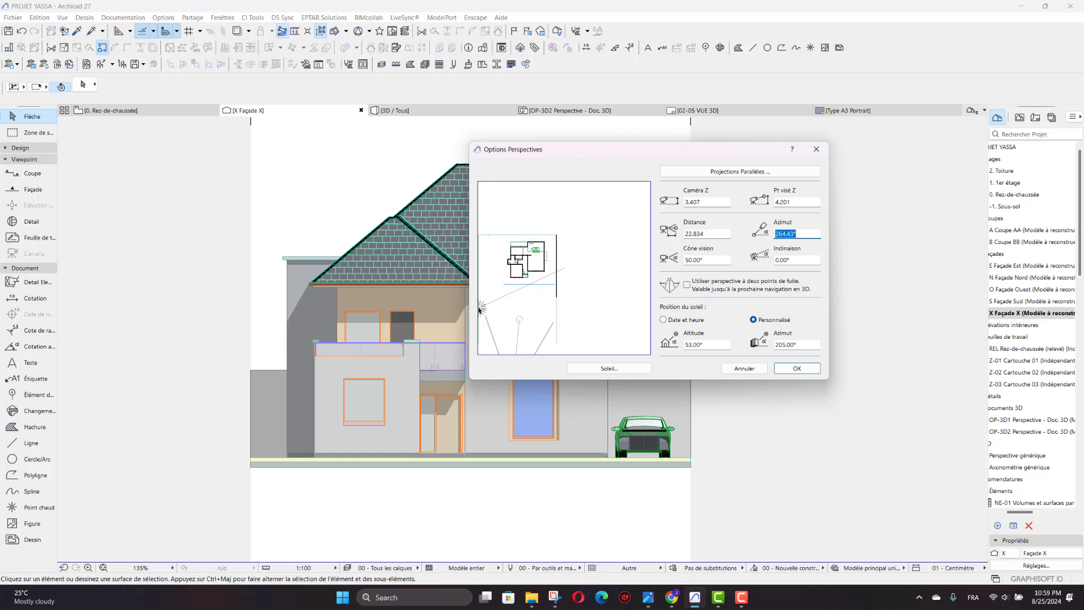
left_click_drag(481, 307, 522, 236)
left_click(796, 368)
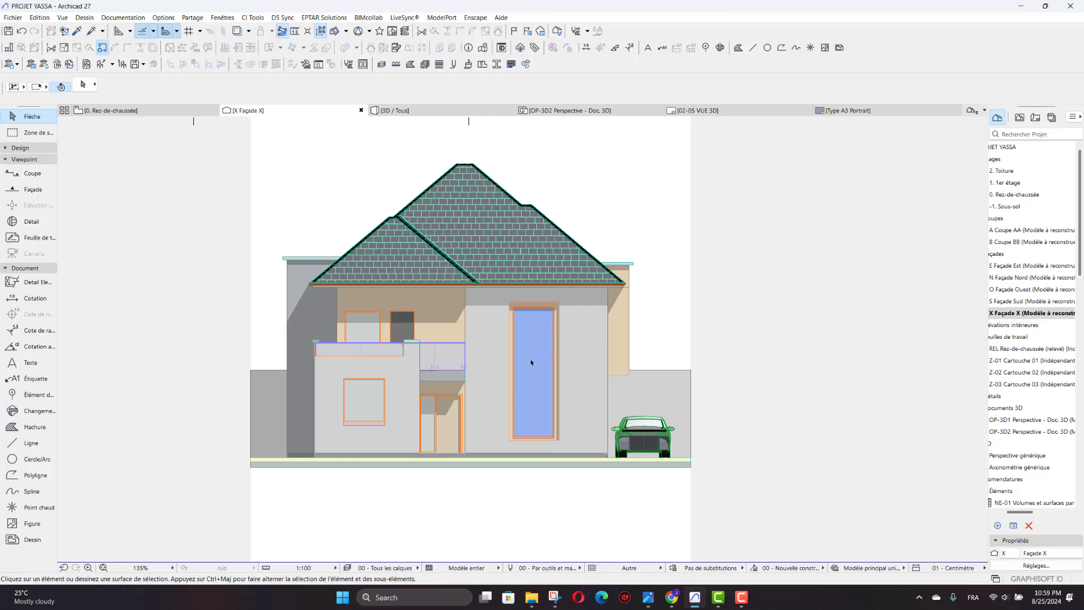
Step: Set Façade X's uncut element fill to Surface - Hachure texture, non ombrée and examine the wall textures up close
scroll(531, 362, "down", 5)
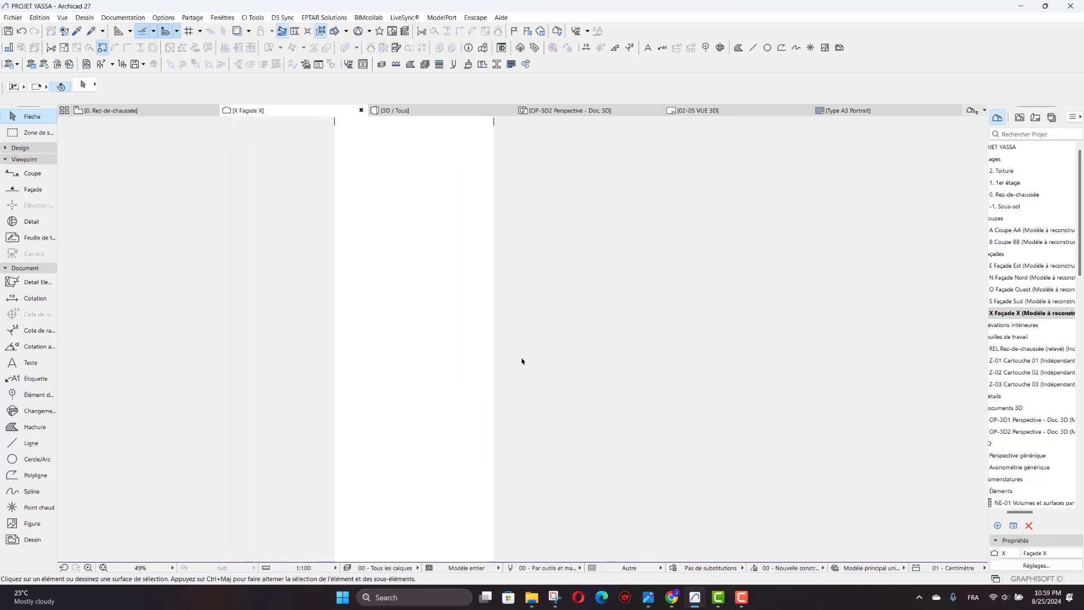
scroll(499, 336, "down", 5)
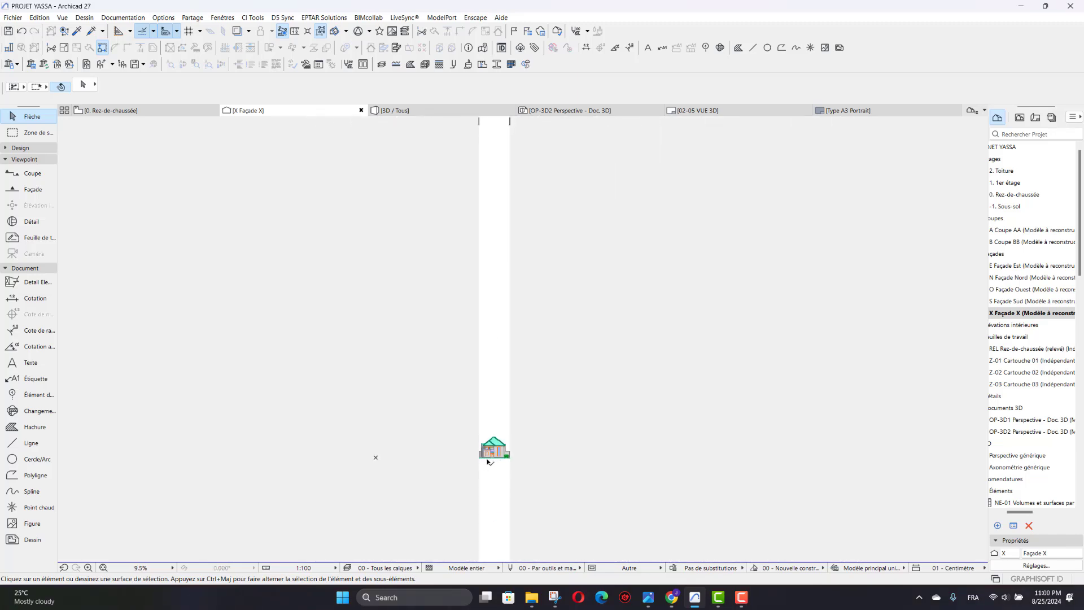
scroll(489, 467, "up", 5)
scroll(506, 453, "up", 4)
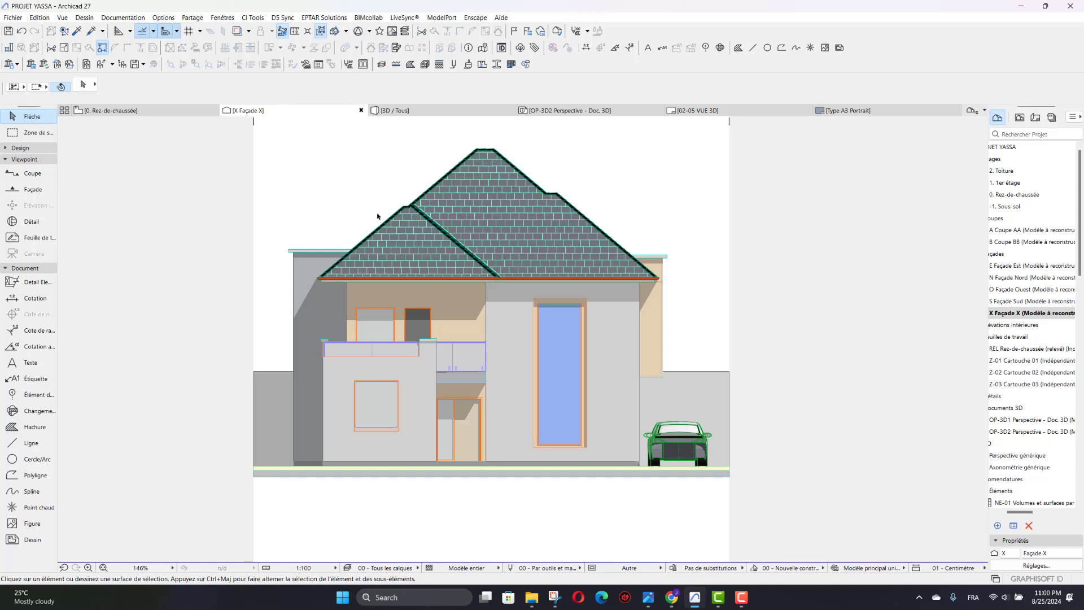
right_click(356, 179)
left_click(388, 229)
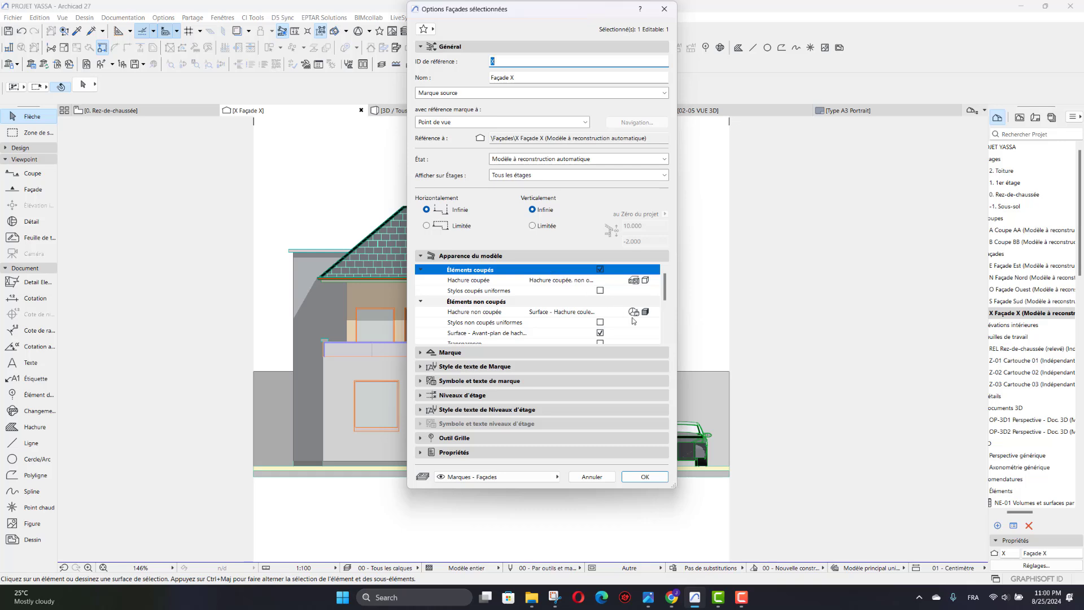
left_click(633, 311)
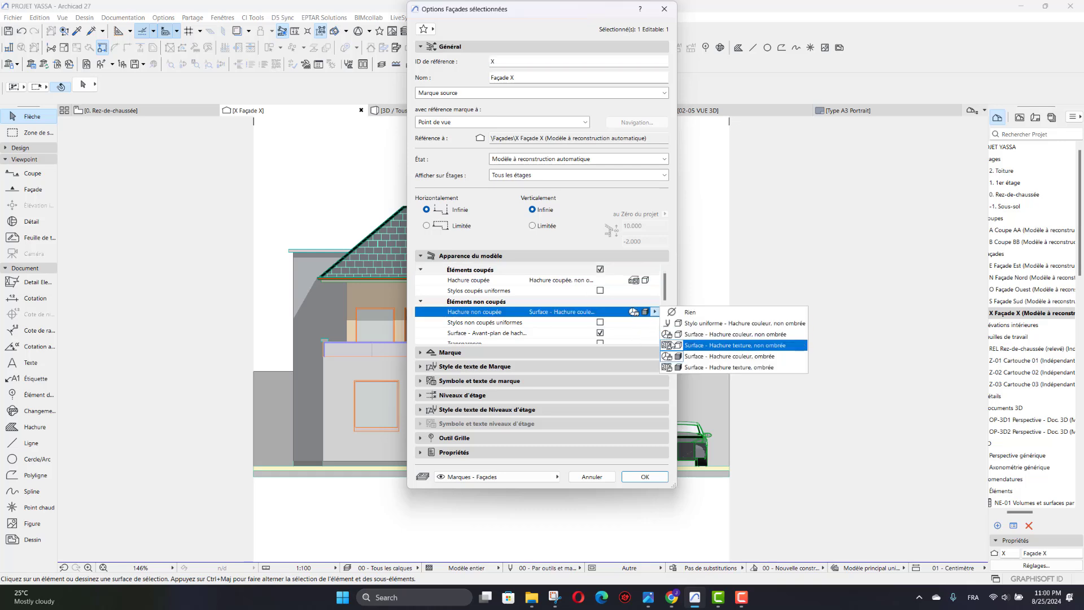
left_click(676, 347)
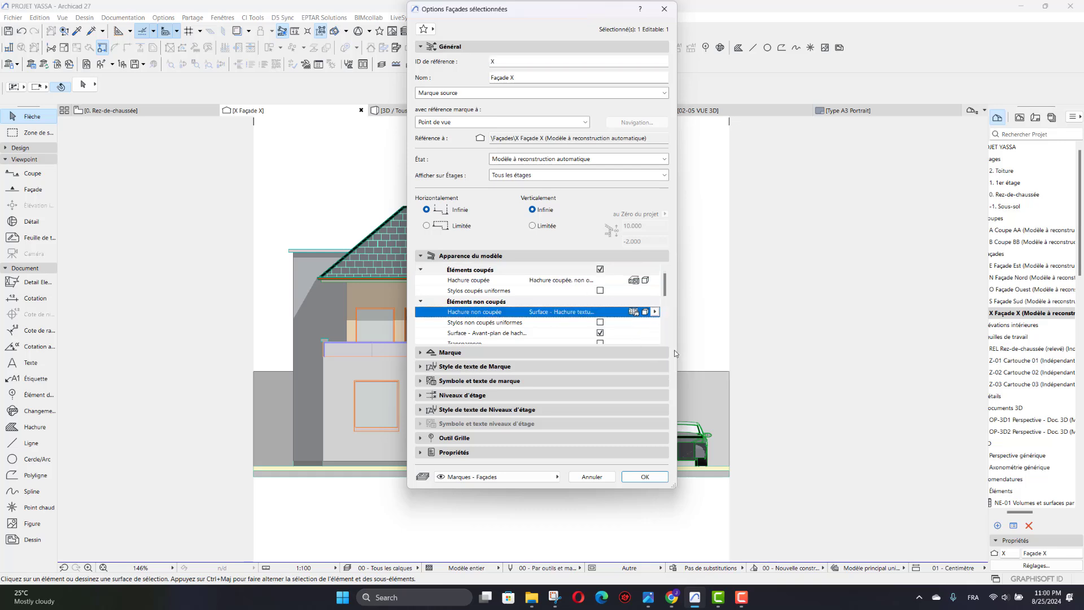
left_click(644, 478)
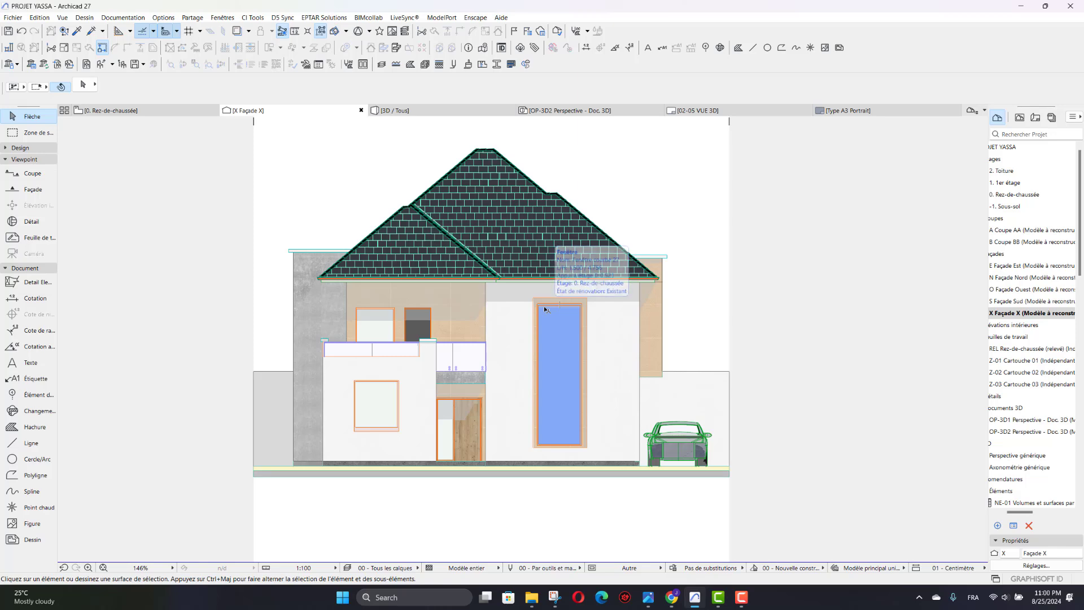
scroll(305, 316, "up", 6)
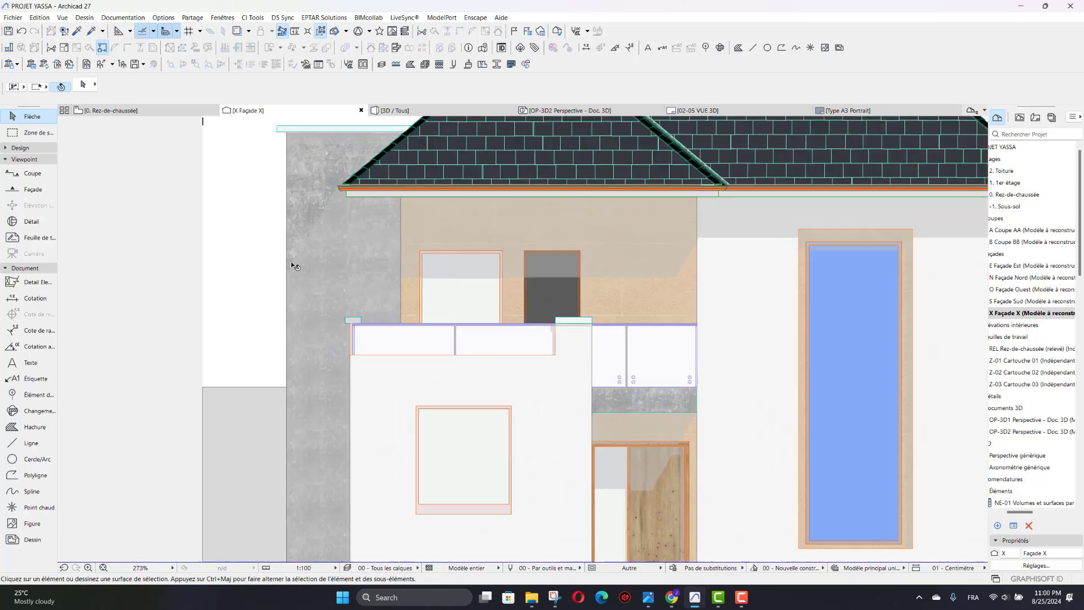
scroll(313, 169, "up", 4)
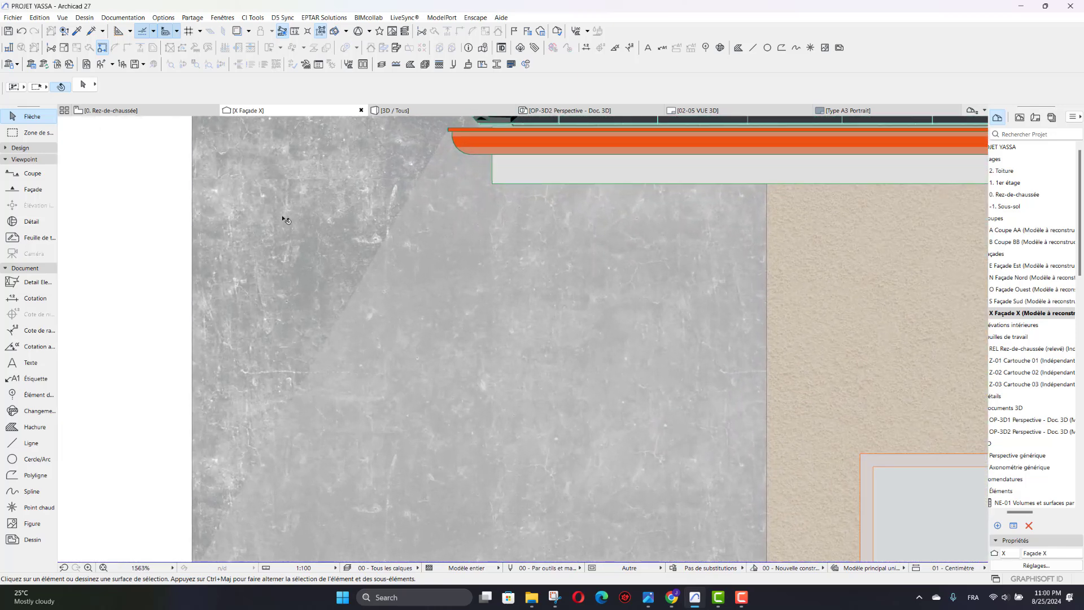
Step: Examine the grey concrete wall, the beige rendered walls and the shadows cast under the roof eaves across Façade X
scroll(277, 263, "down", 8)
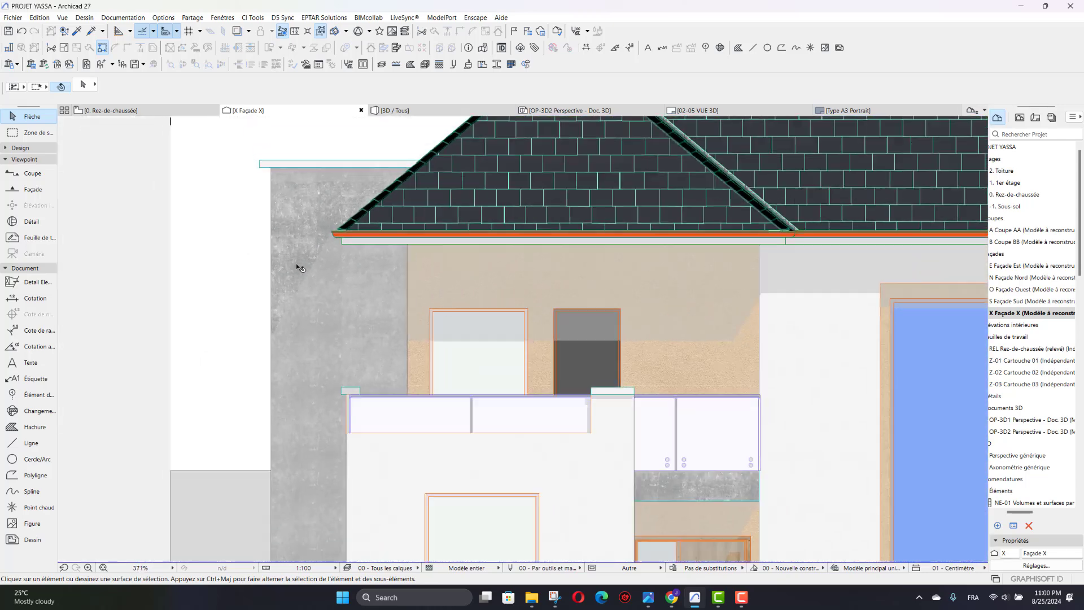
scroll(285, 316, "down", 1)
scroll(283, 319, "up", 3)
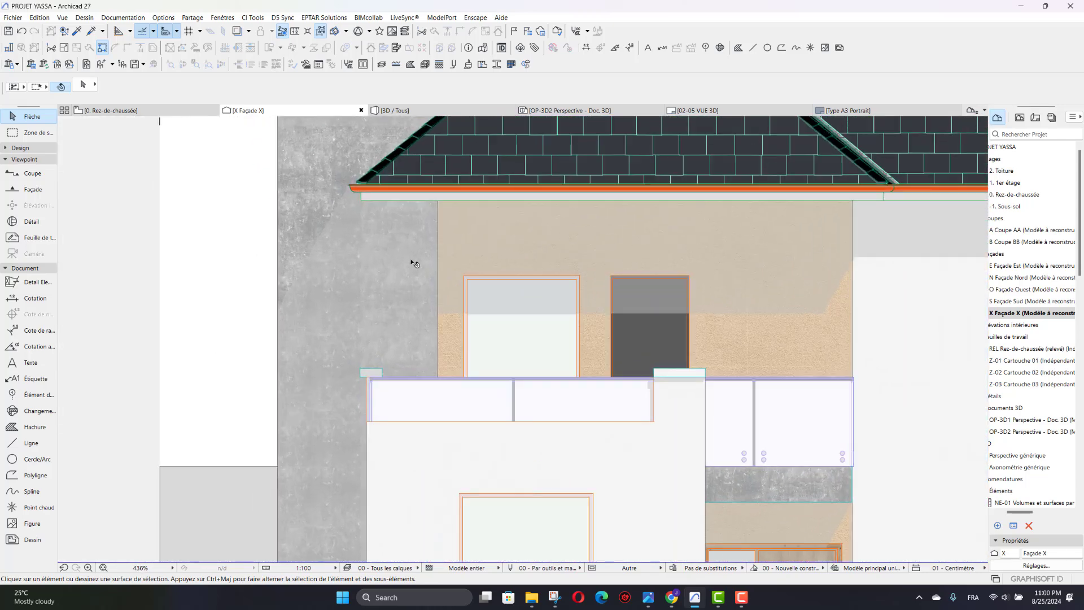
scroll(414, 264, "down", 3)
scroll(425, 386, "up", 1)
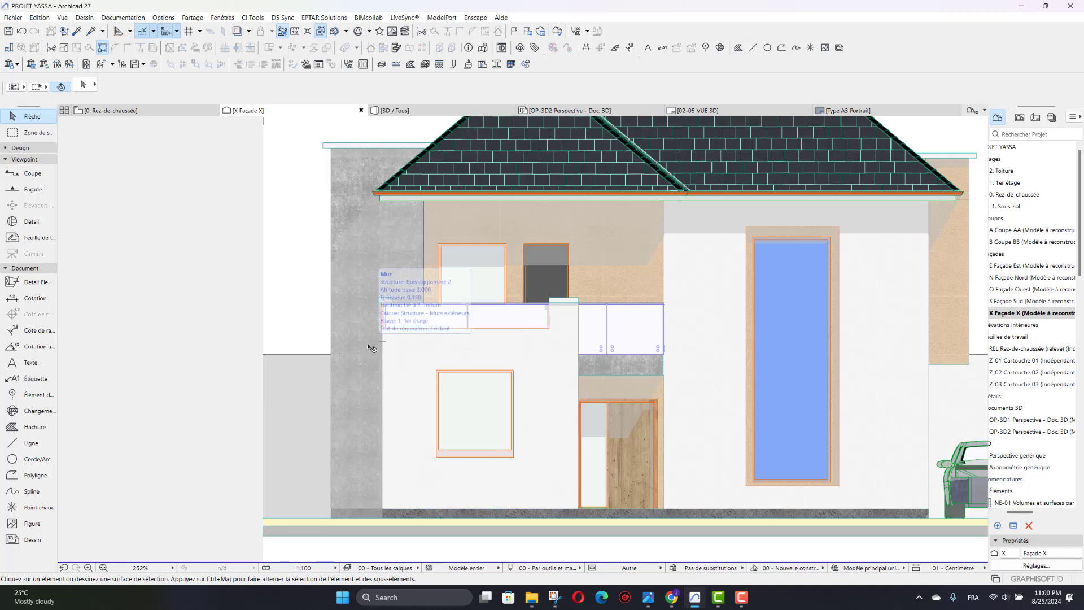
scroll(333, 366, "down", 4)
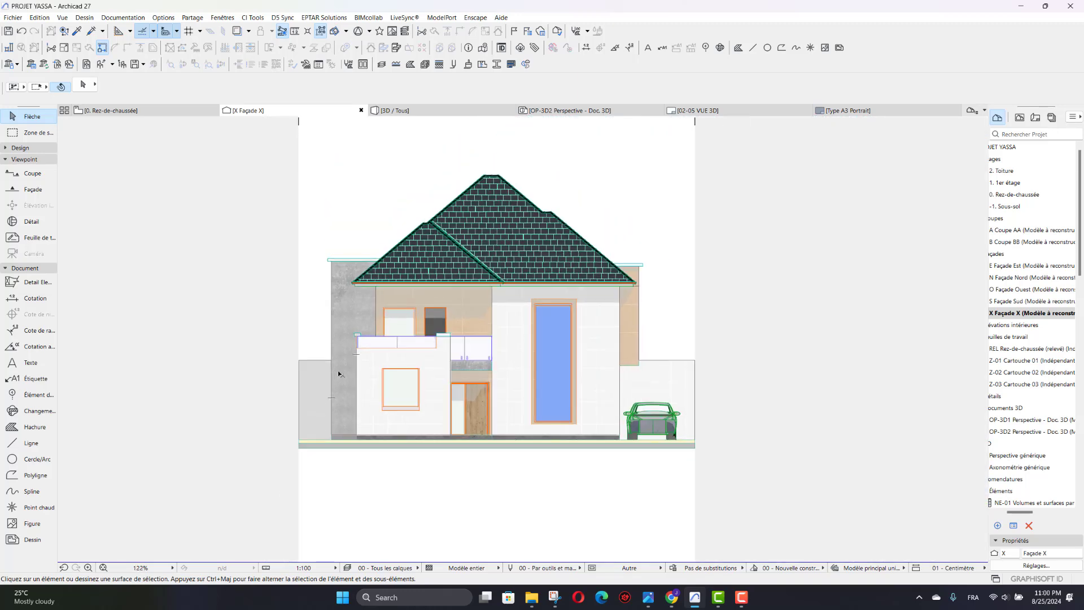
scroll(438, 362, "up", 2)
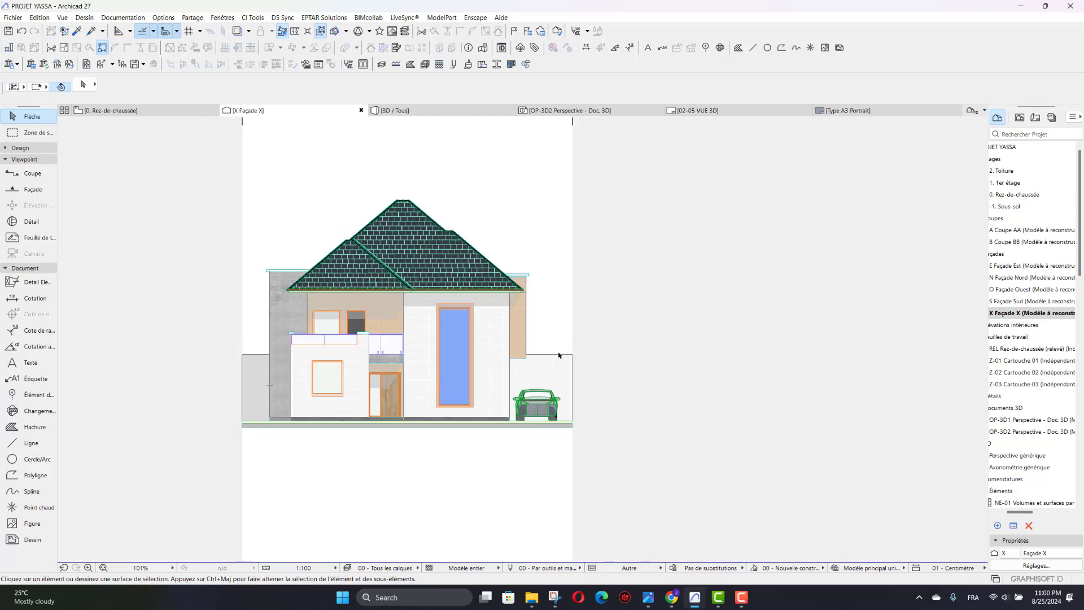
scroll(511, 364, "up", 2)
scroll(510, 282, "up", 10)
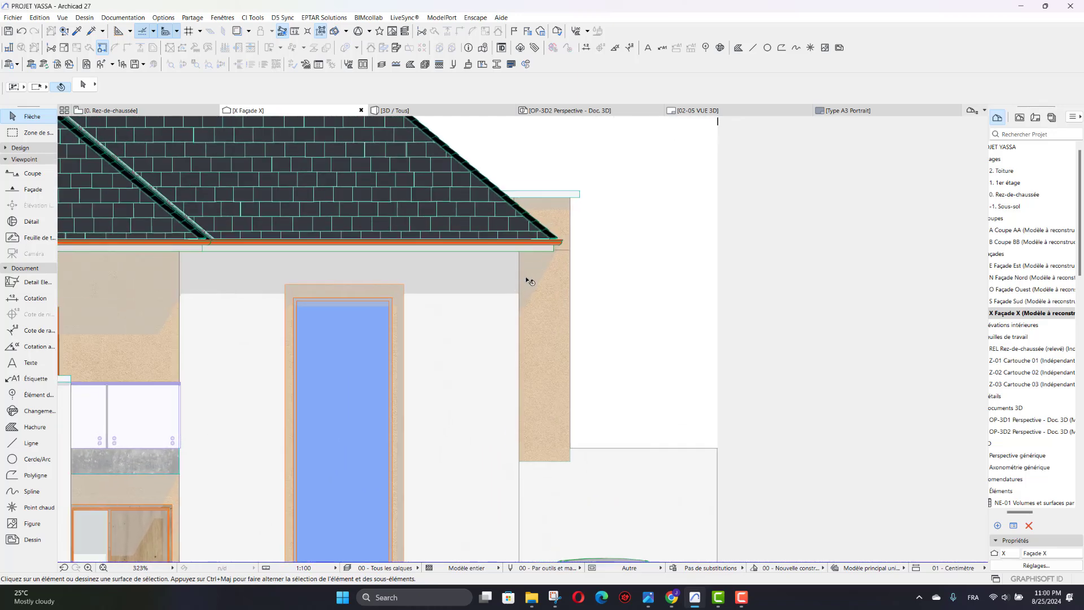
scroll(571, 285, "down", 7)
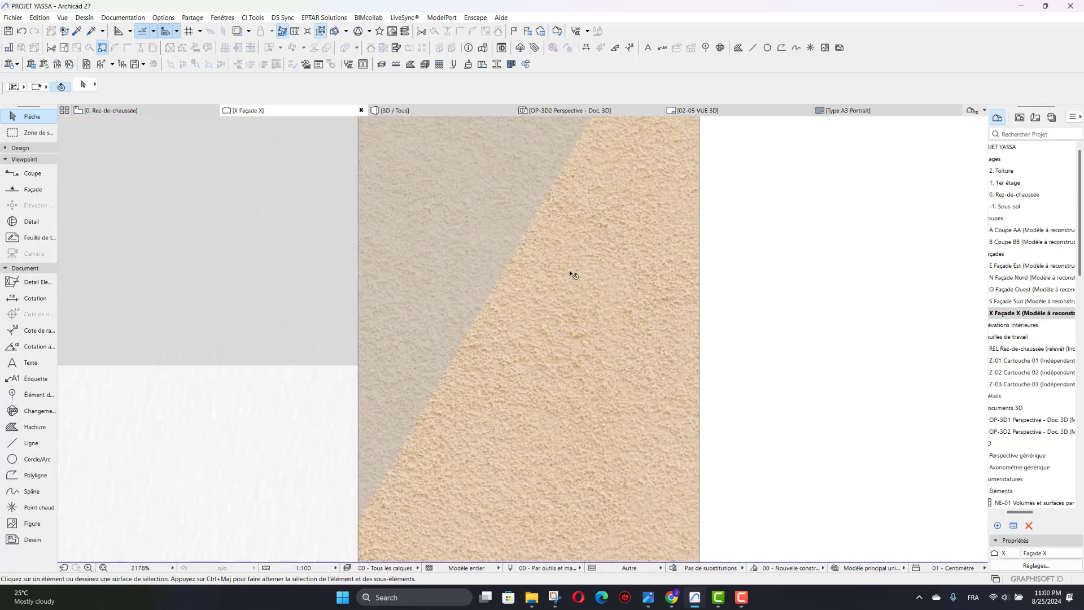
scroll(571, 275, "down", 7)
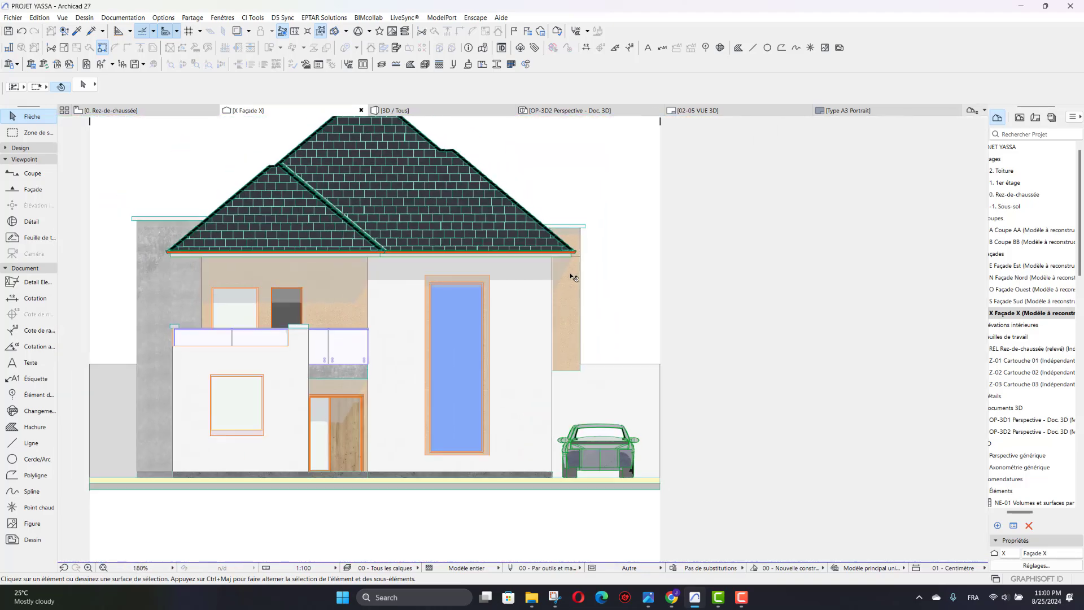
scroll(480, 237, "up", 5)
scroll(475, 232, "down", 5)
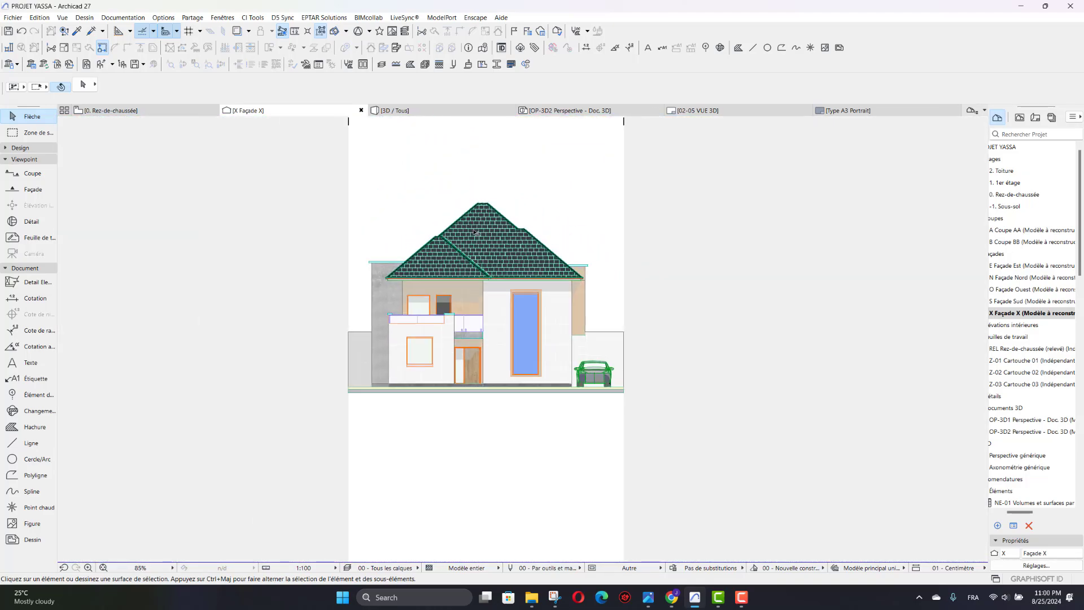
Step: Inspect the entrance door's wood texture and the overall textured rendering of the house front
scroll(465, 367, "up", 3)
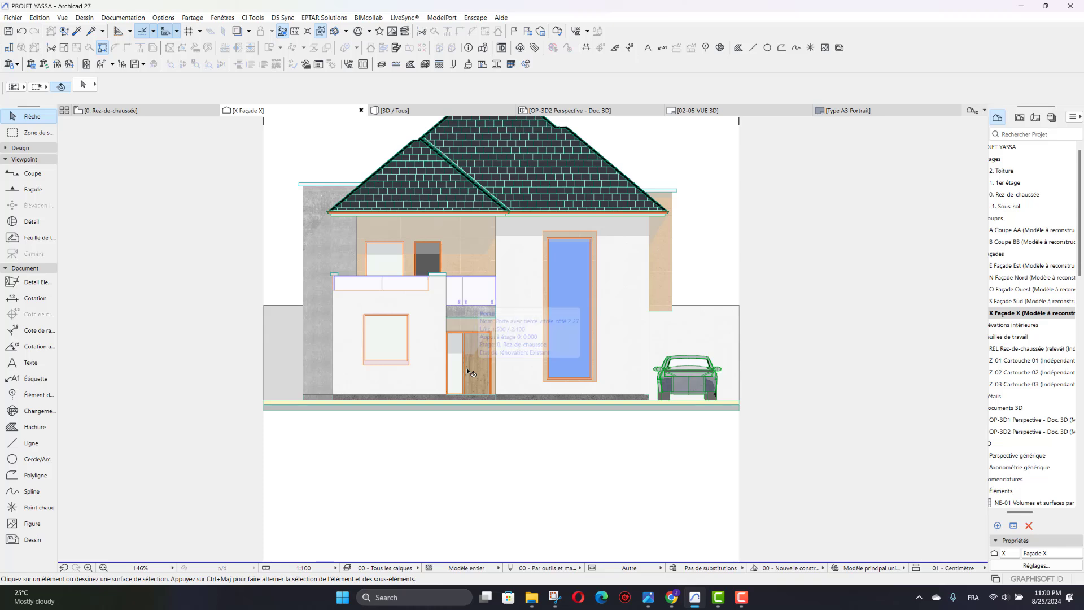
mouse_move(467, 368)
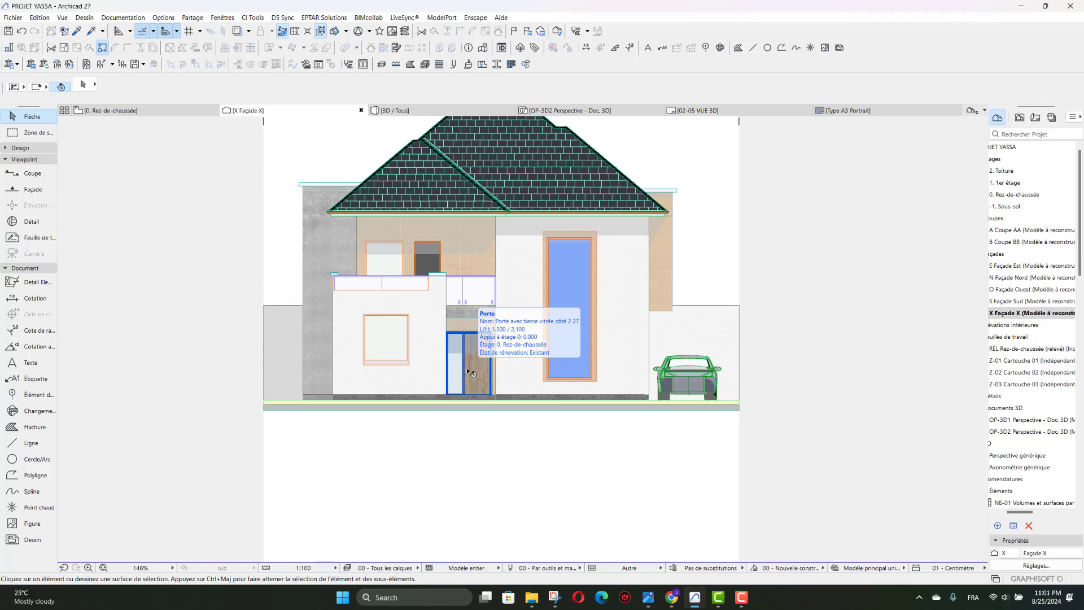
scroll(501, 364, "down", 3)
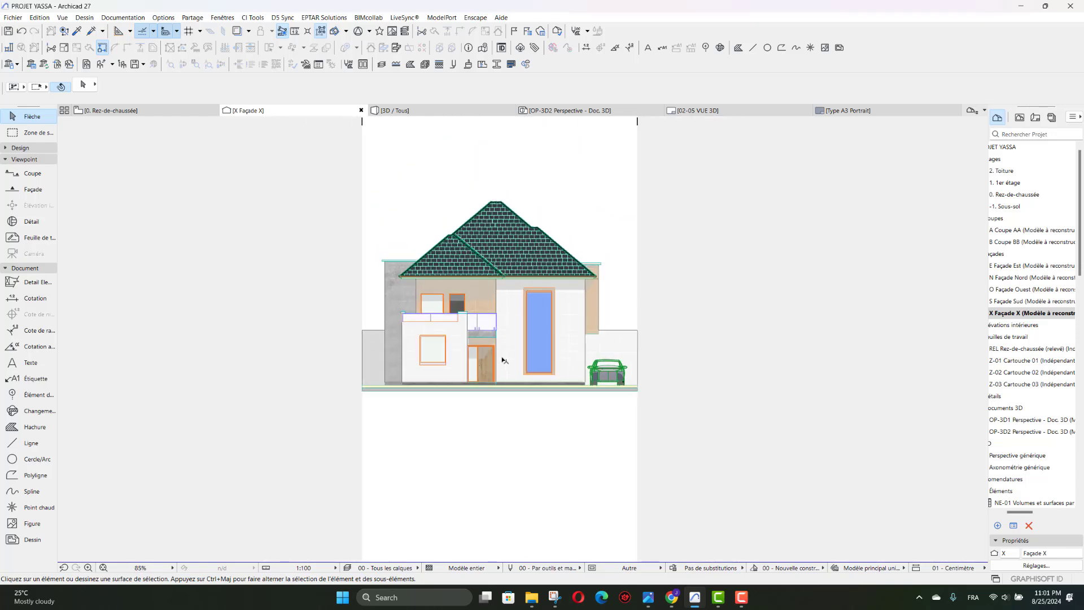
scroll(507, 348, "up", 3)
scroll(469, 399, "down", 3)
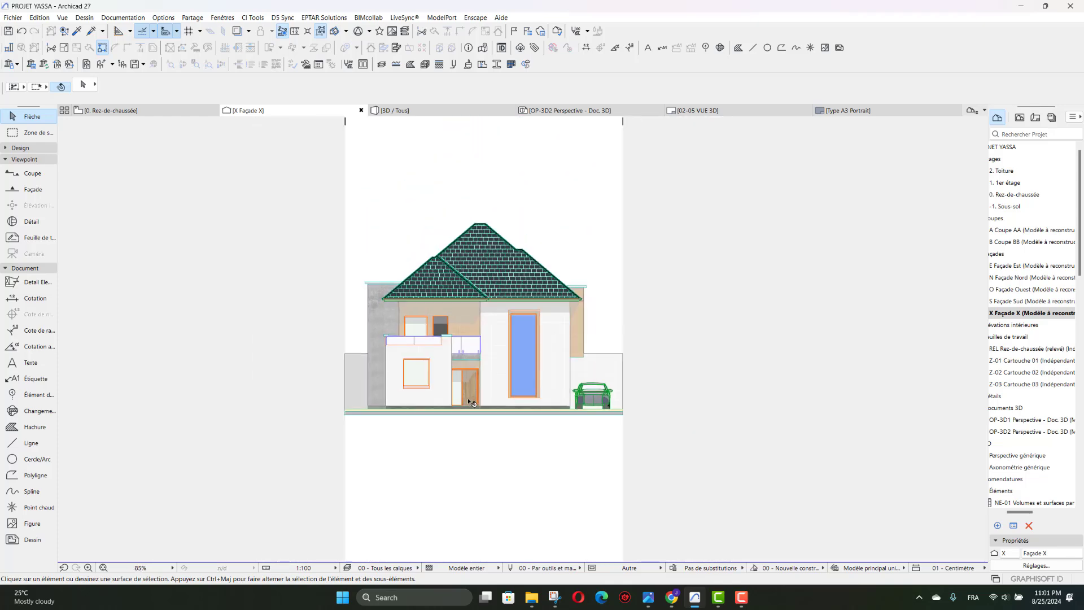
scroll(470, 388, "up", 2)
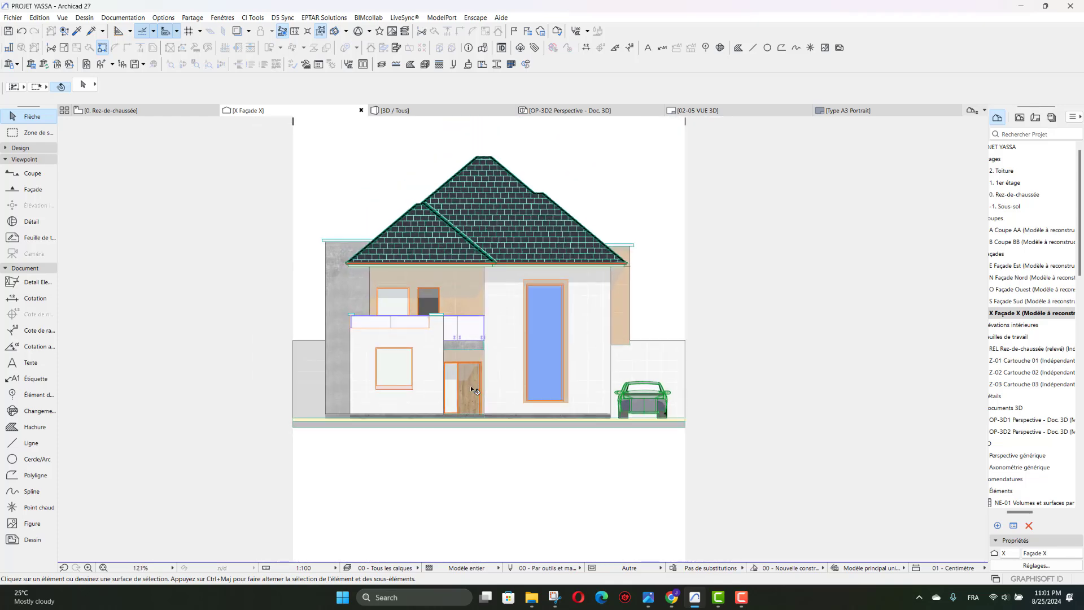
scroll(374, 268, "up", 1)
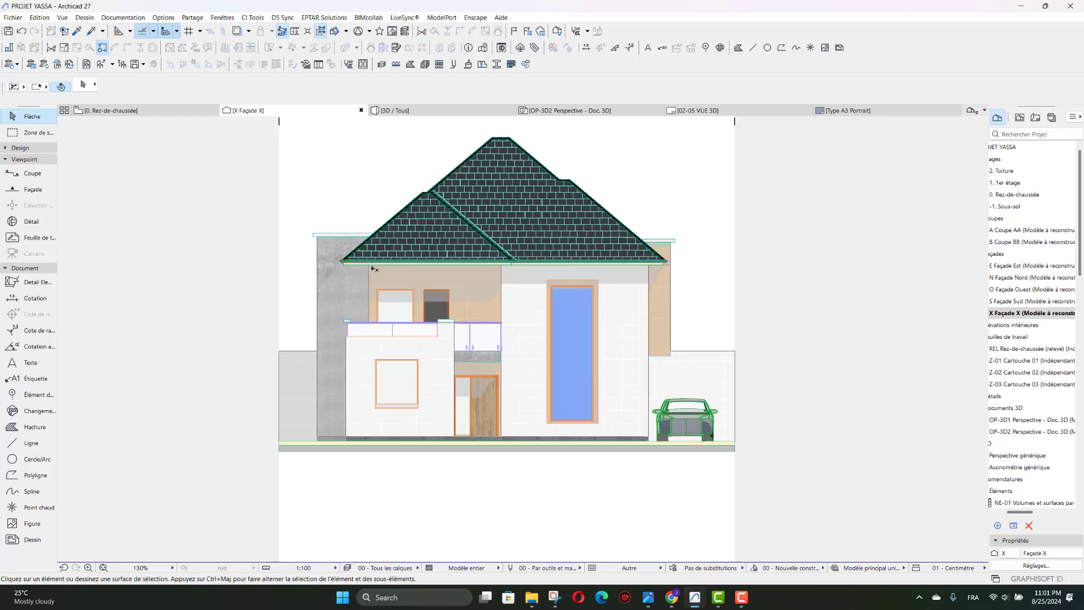
scroll(374, 269, "up", 4)
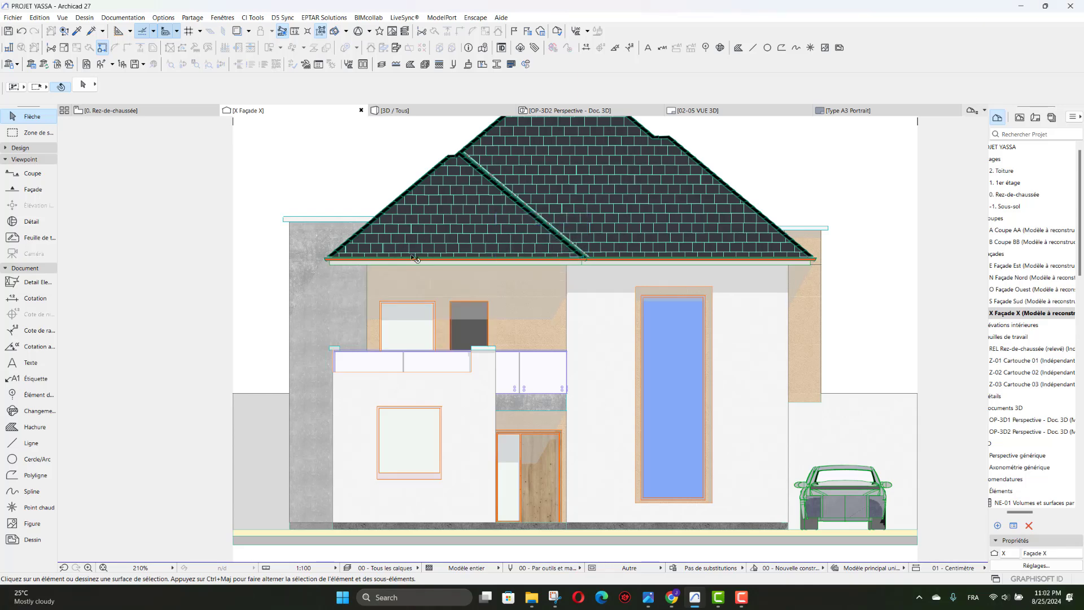
Step: In Façade X's model appearance settings, choose the 50 % shadow fill with foreground pen 19 and apply it
scroll(443, 223, "down", 3)
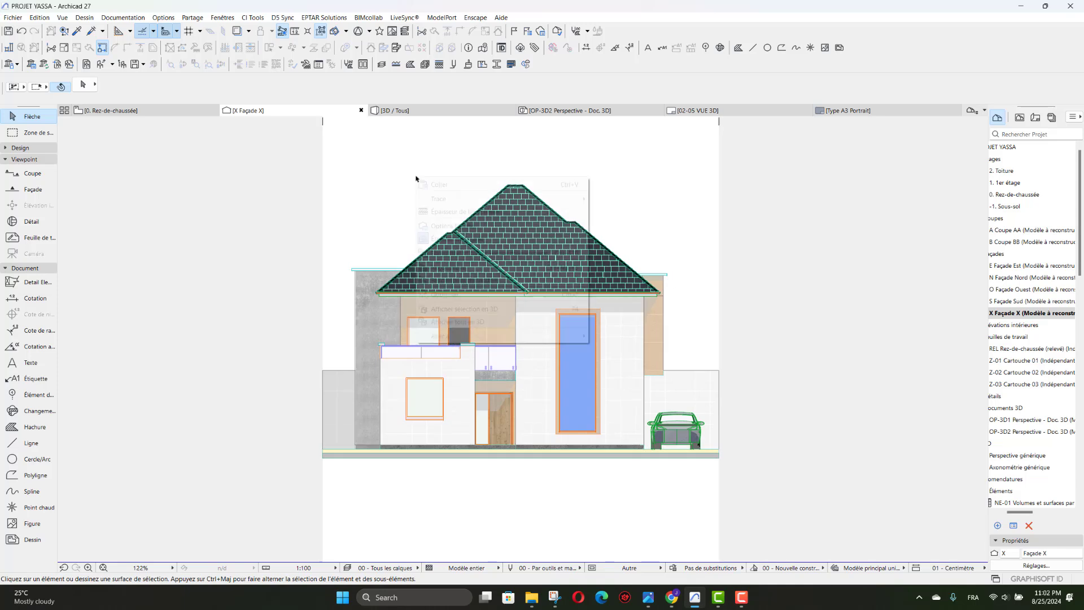
right_click(416, 178)
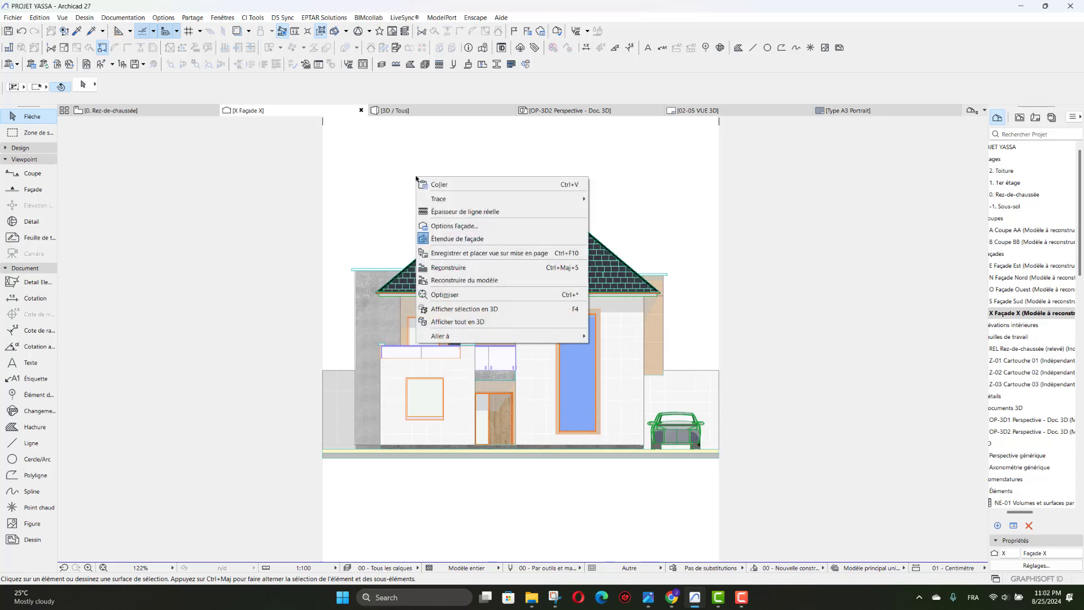
left_click(450, 226)
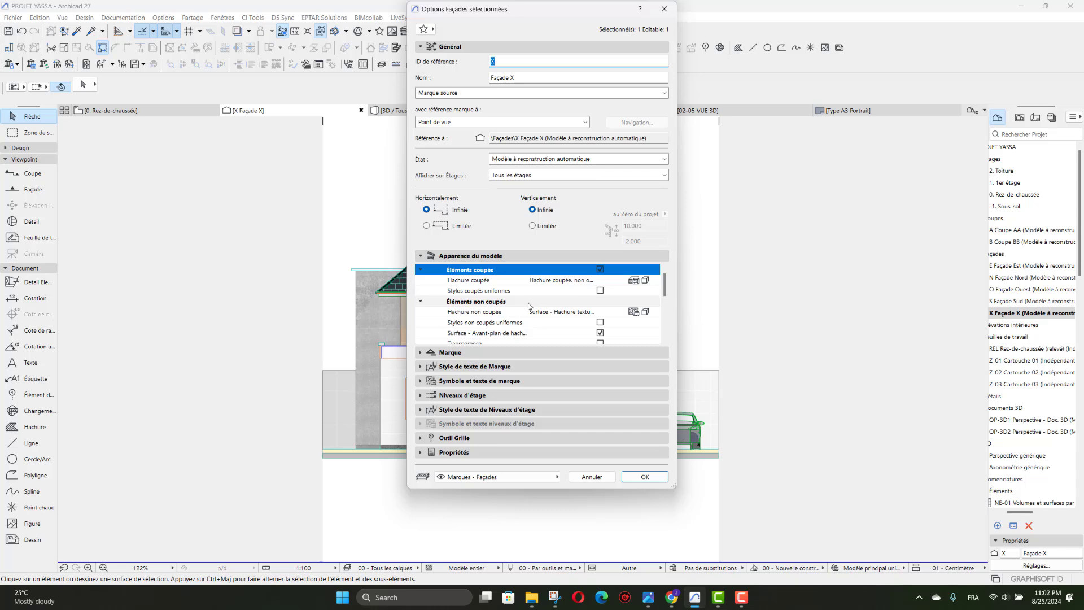
scroll(528, 306, "down", 8)
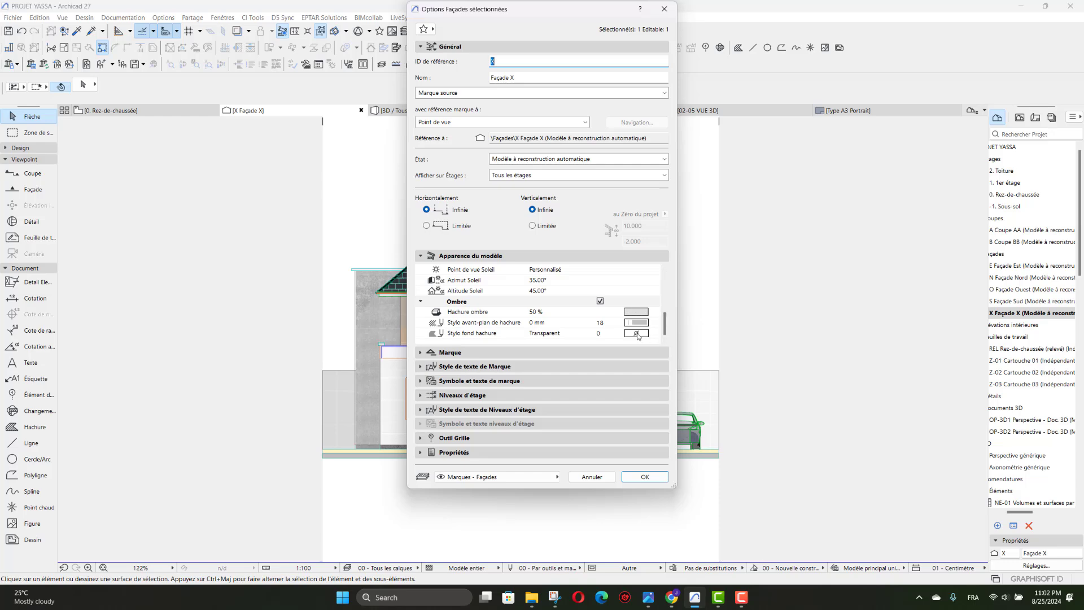
left_click(636, 313)
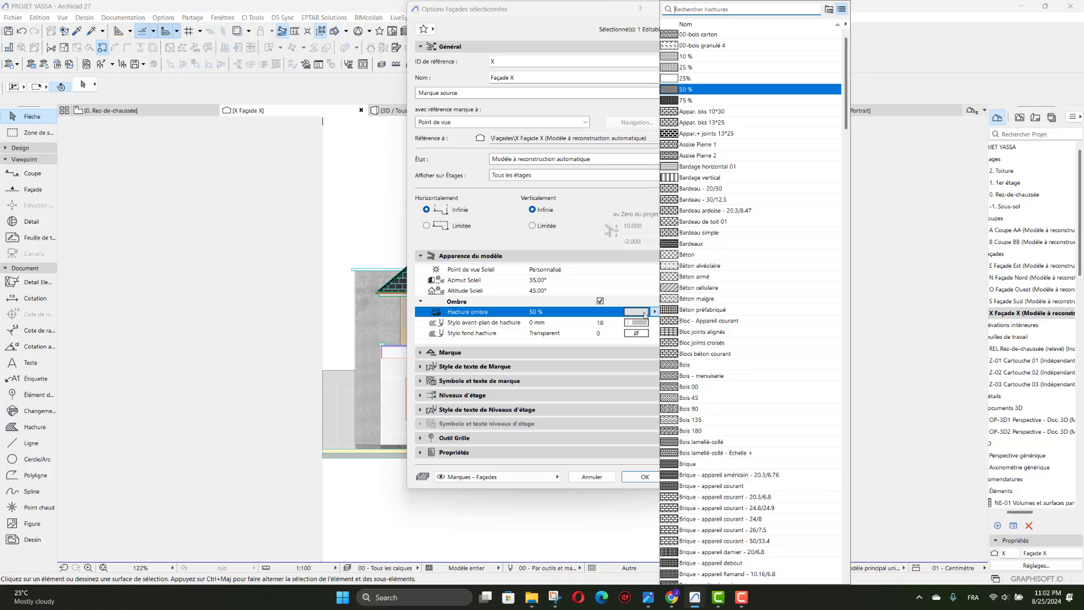
mouse_move(686, 92)
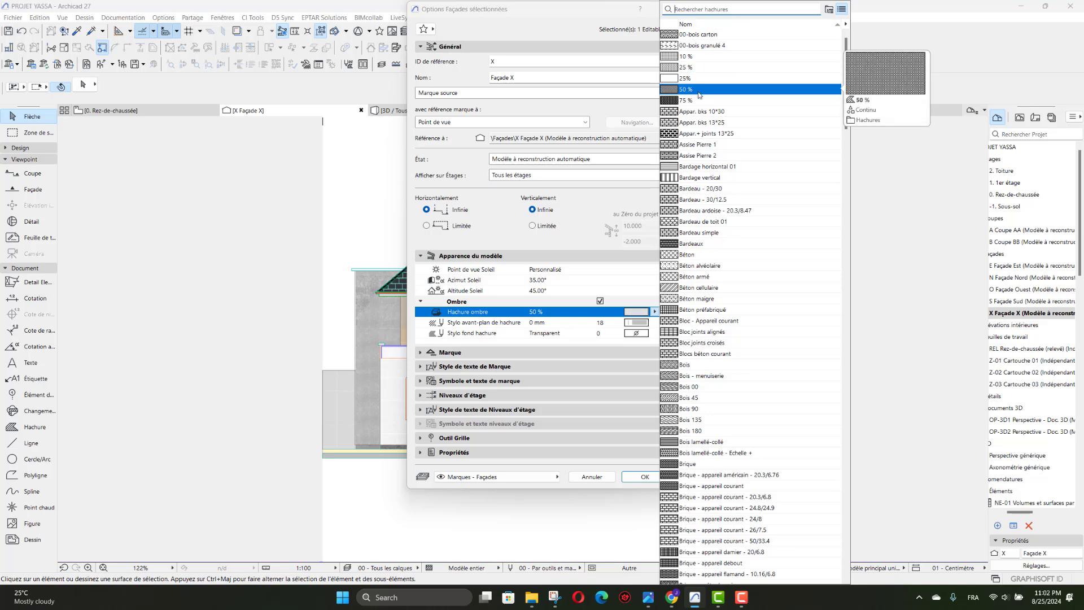
left_click(692, 90)
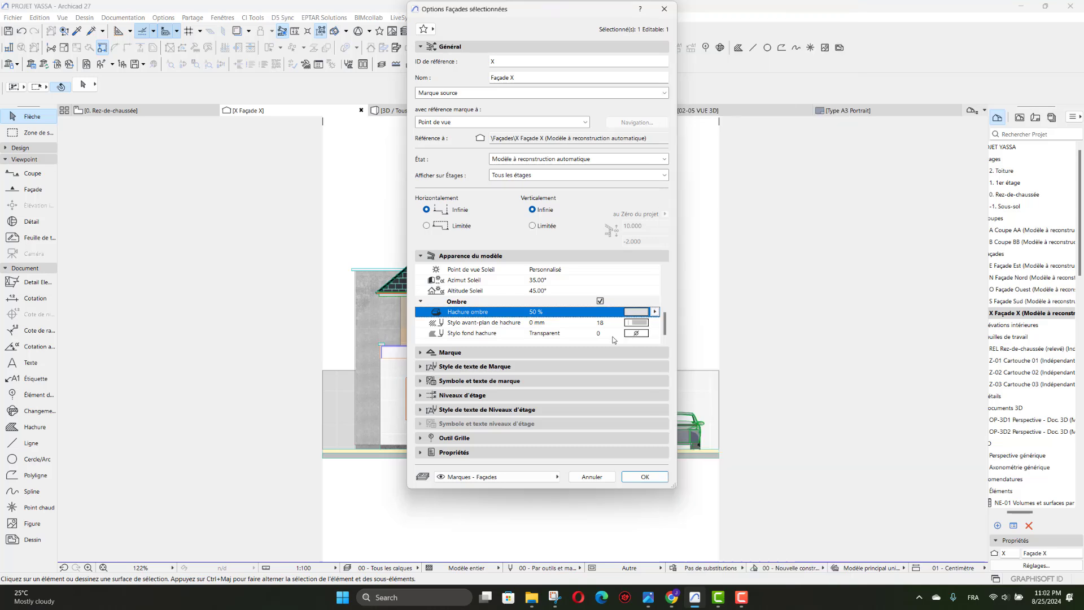
left_click(635, 323)
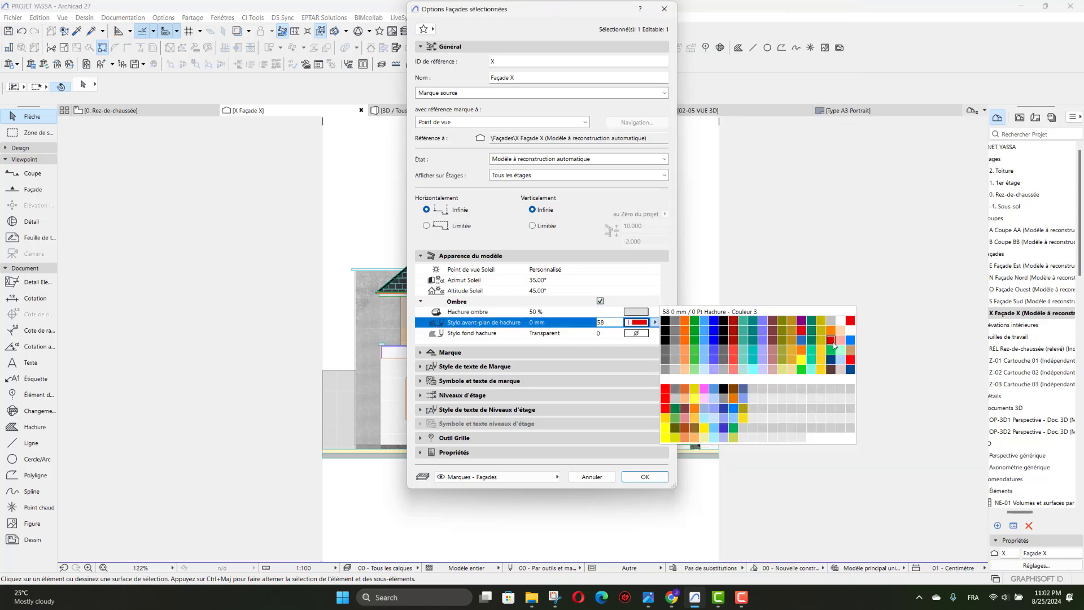
left_click(841, 320)
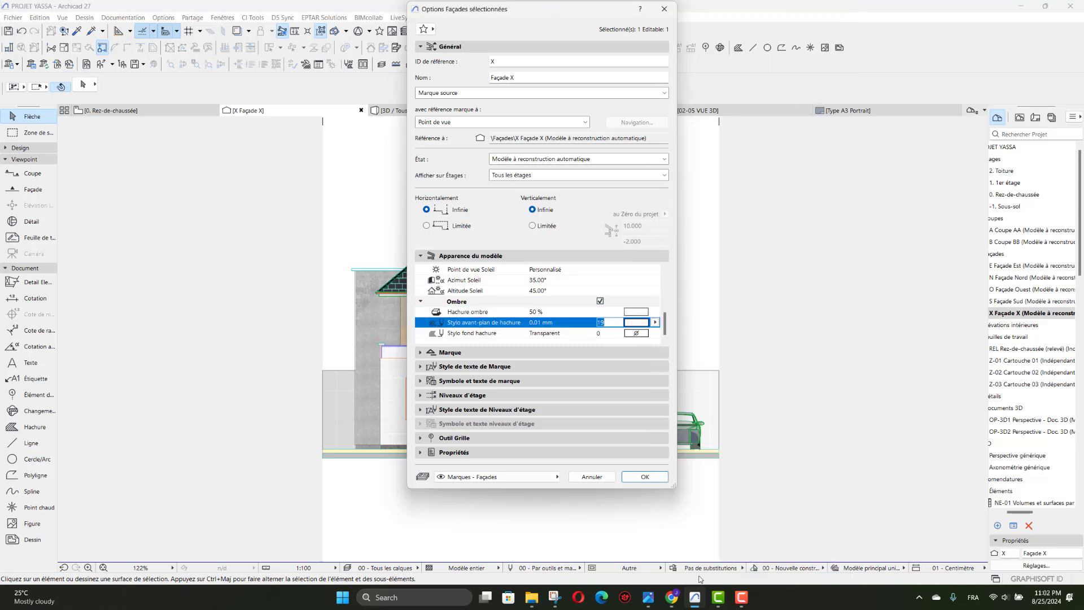
left_click(655, 477)
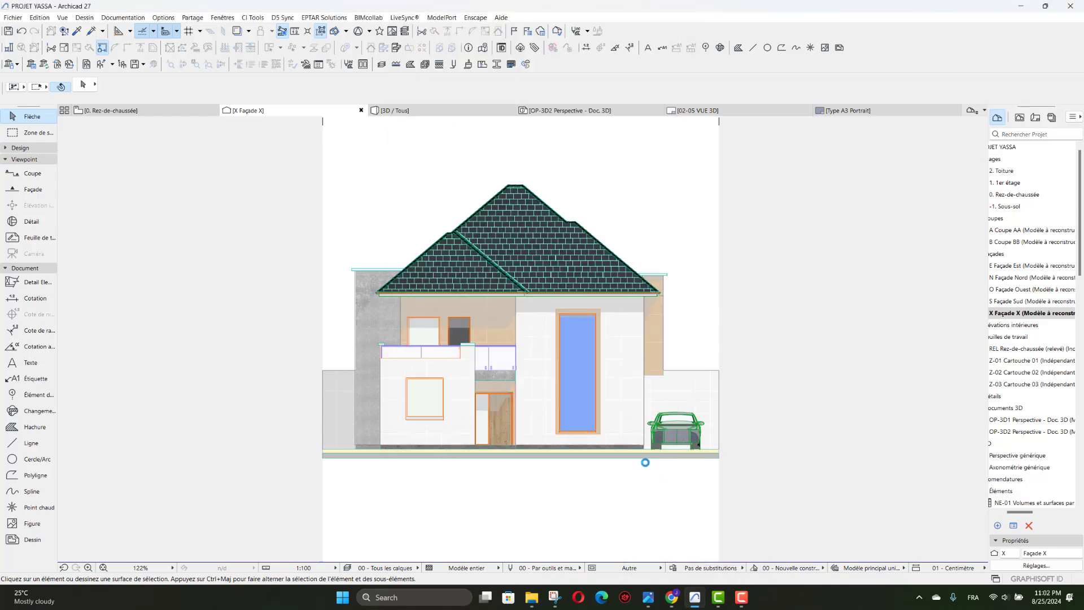
scroll(416, 330, "up", 5)
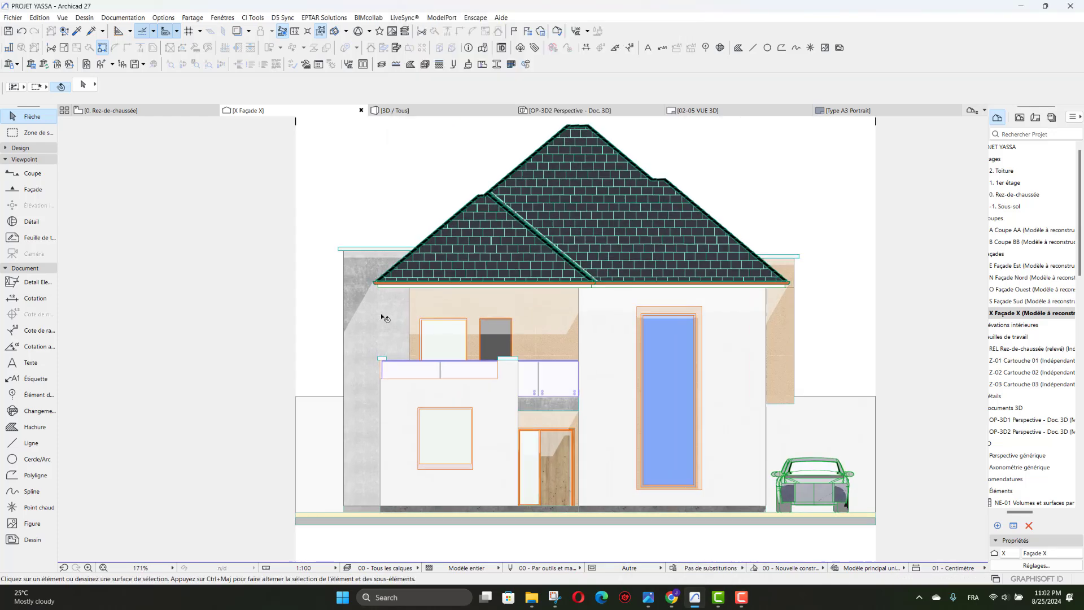
scroll(340, 299, "down", 3)
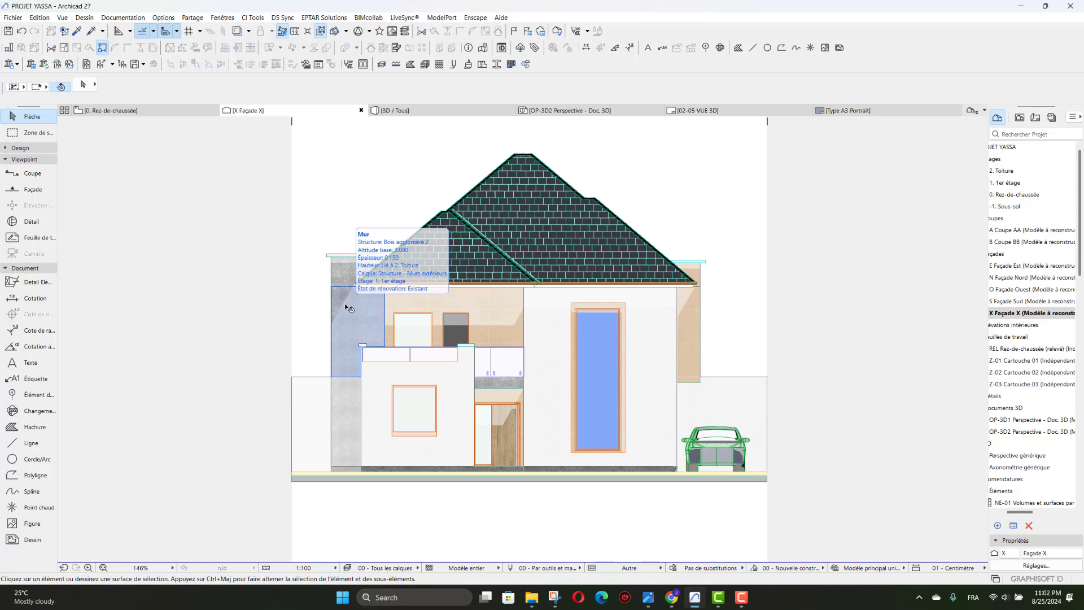
Step: Turn off the shadows (Ombre) in Façade X's model appearance settings and apply the change
right_click(366, 162)
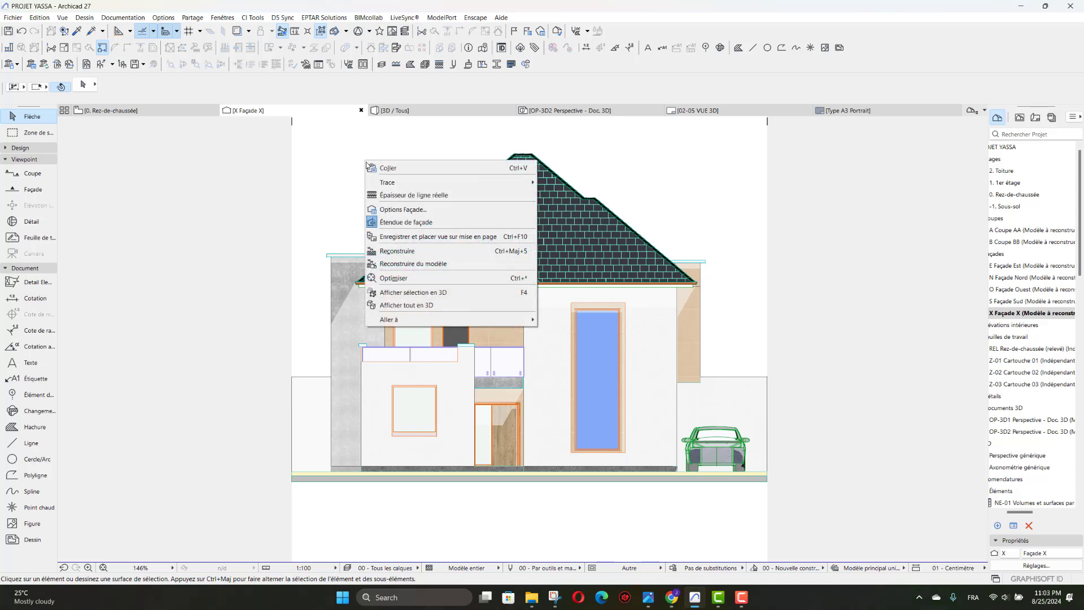
left_click(408, 208)
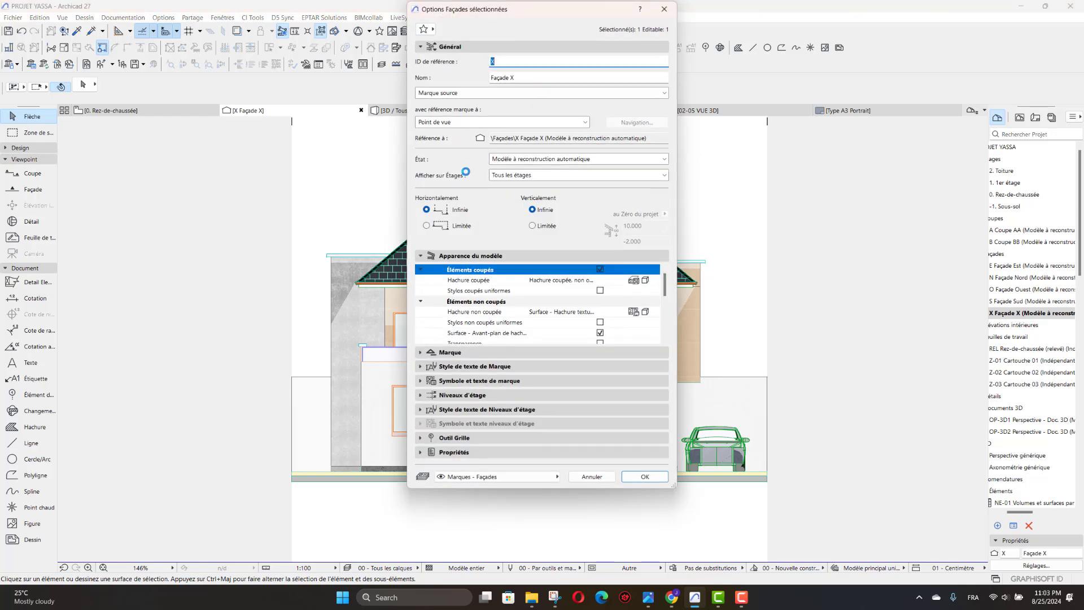
scroll(583, 310, "down", 3)
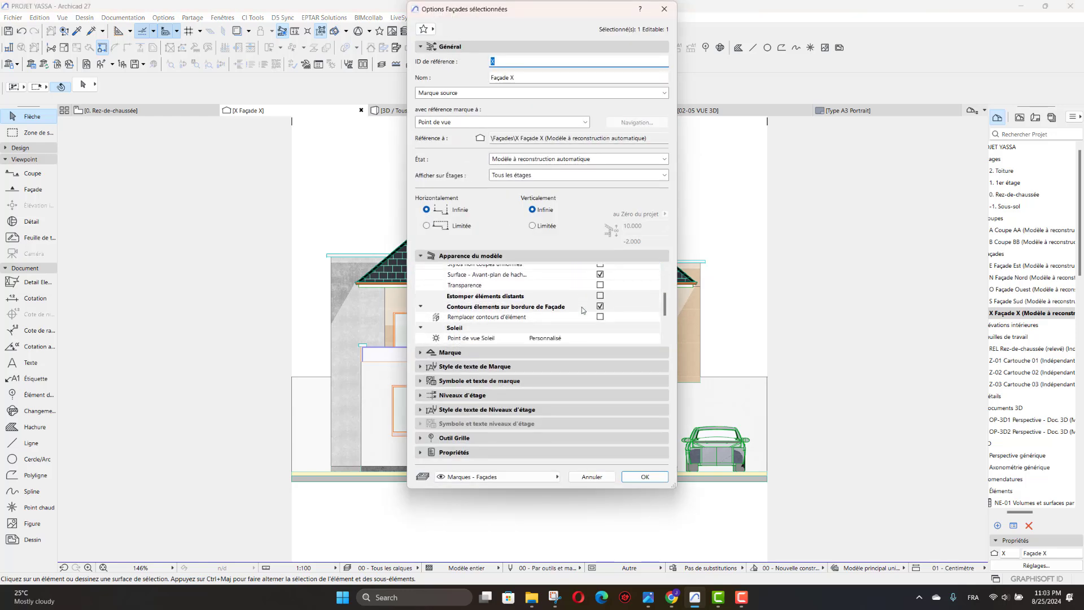
scroll(583, 310, "down", 4)
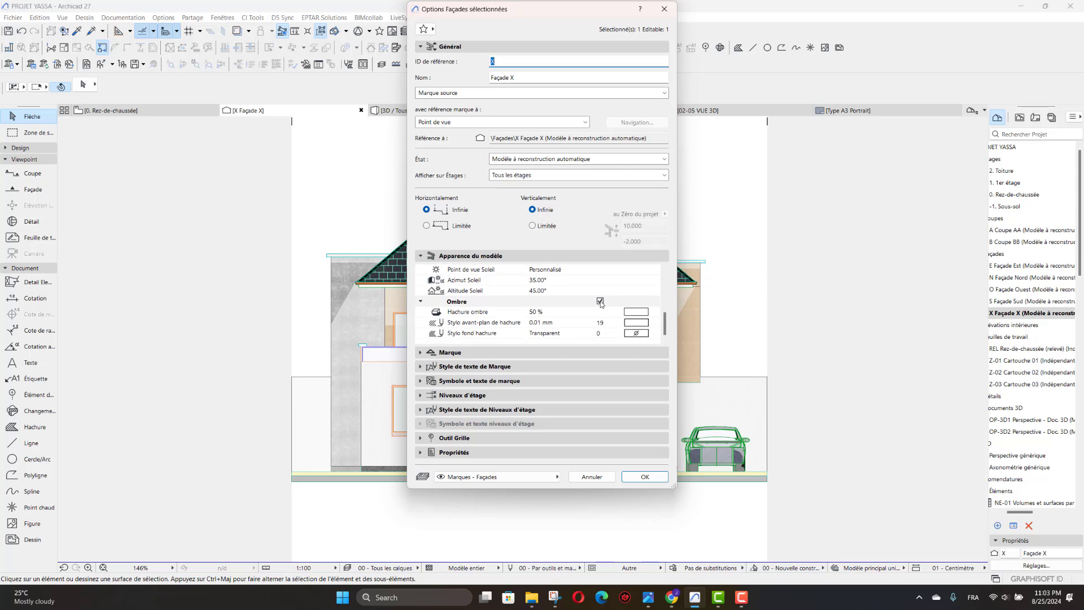
left_click(601, 303)
scroll(601, 305, "up", 3)
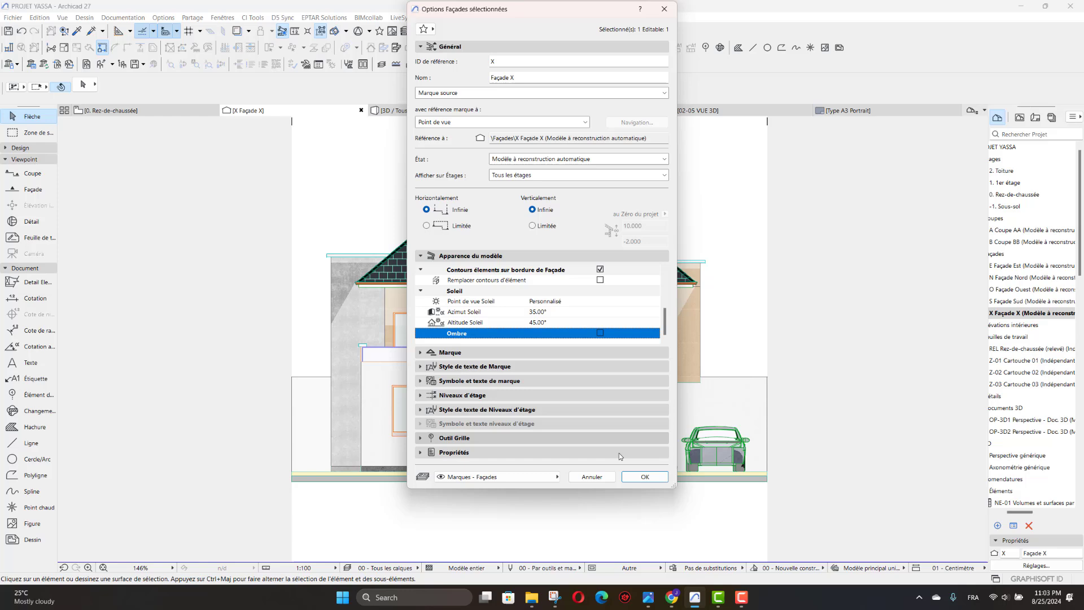
left_click(644, 476)
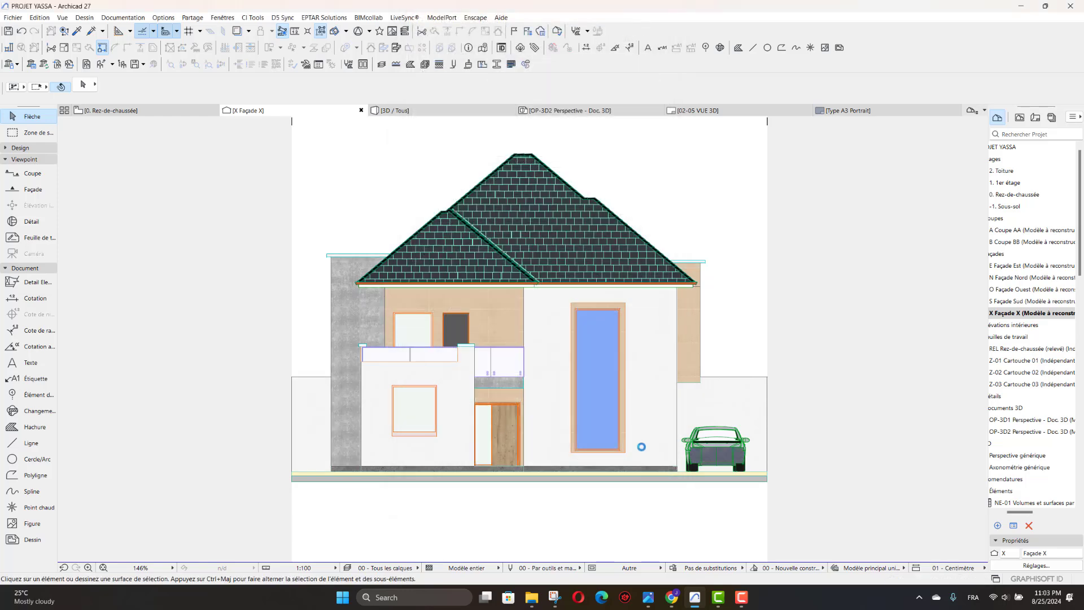
scroll(589, 447, "up", 1)
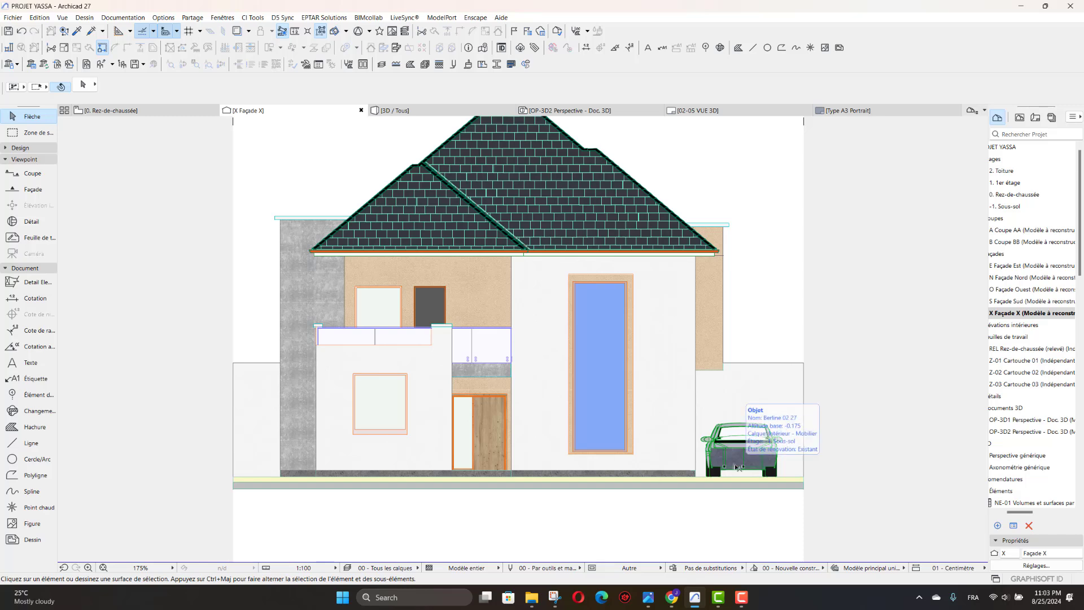
Step: Examine Façade X up close and as a whole, including the parked car, windows, balcony and entrance door
left_click(736, 467)
left_click(333, 150)
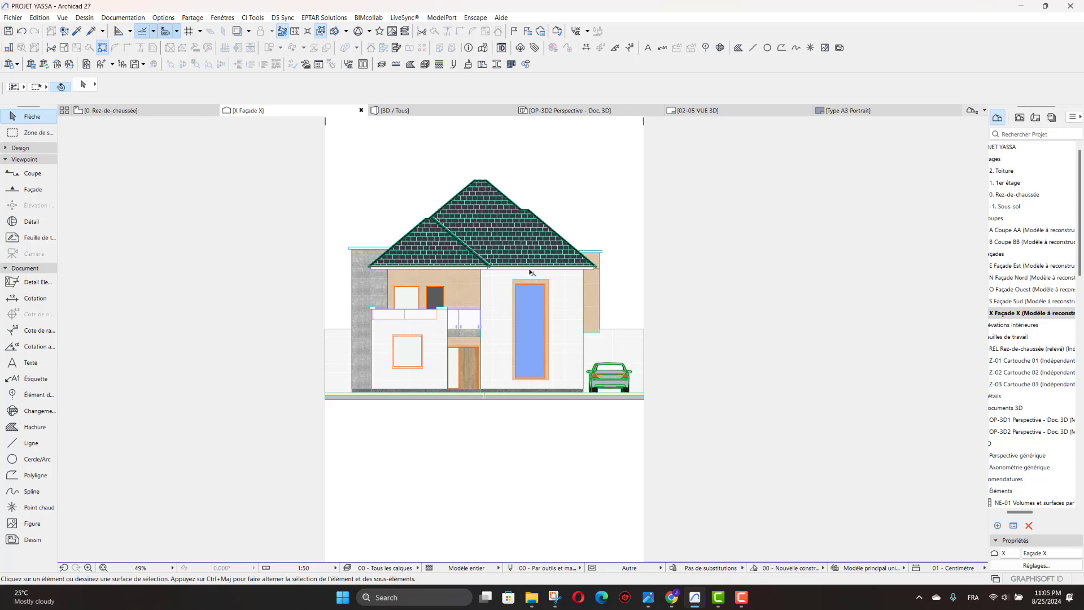
scroll(524, 289, "up", 2)
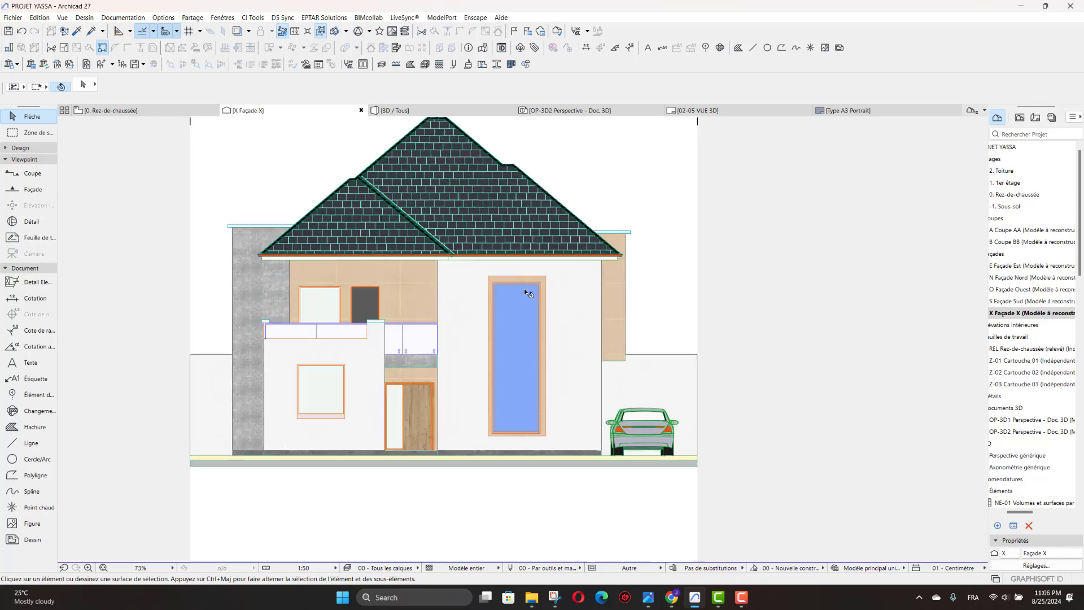
scroll(454, 362, "up", 2)
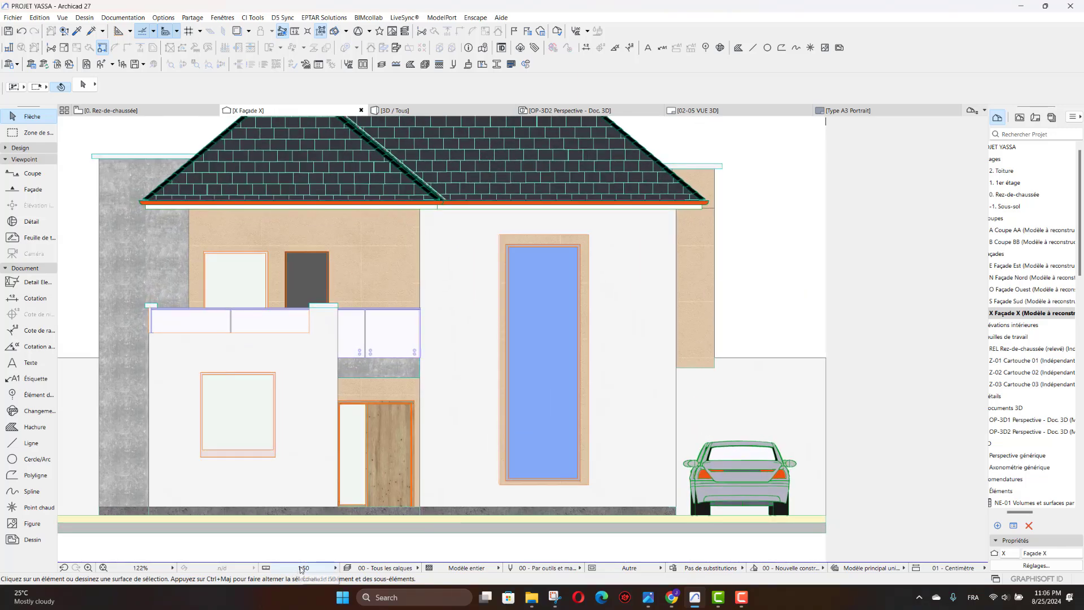
scroll(453, 530, "down", 2)
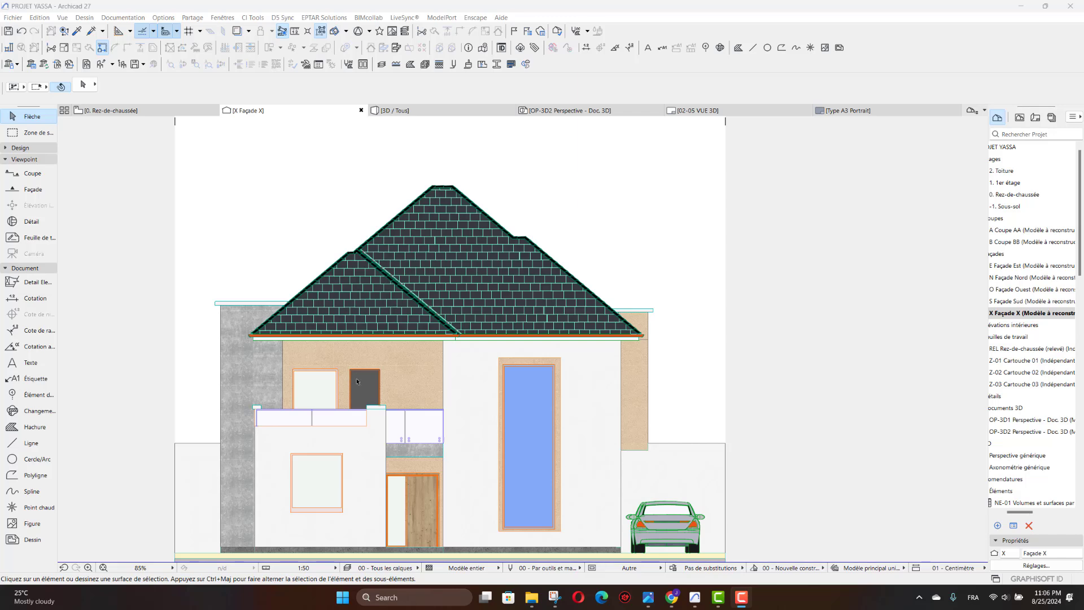
scroll(397, 441, "up", 2)
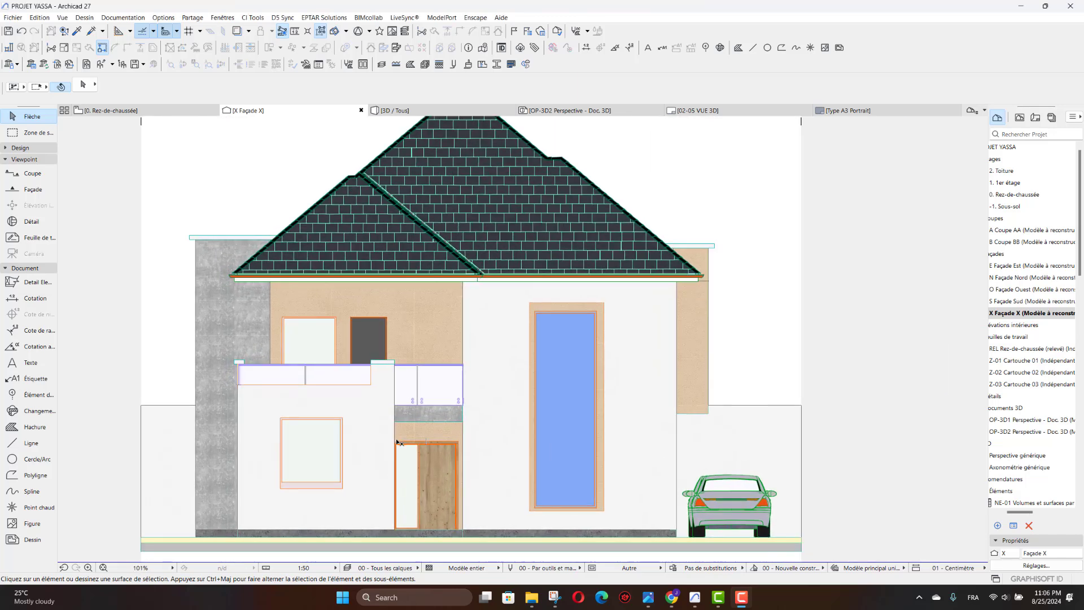
scroll(407, 457, "down", 1)
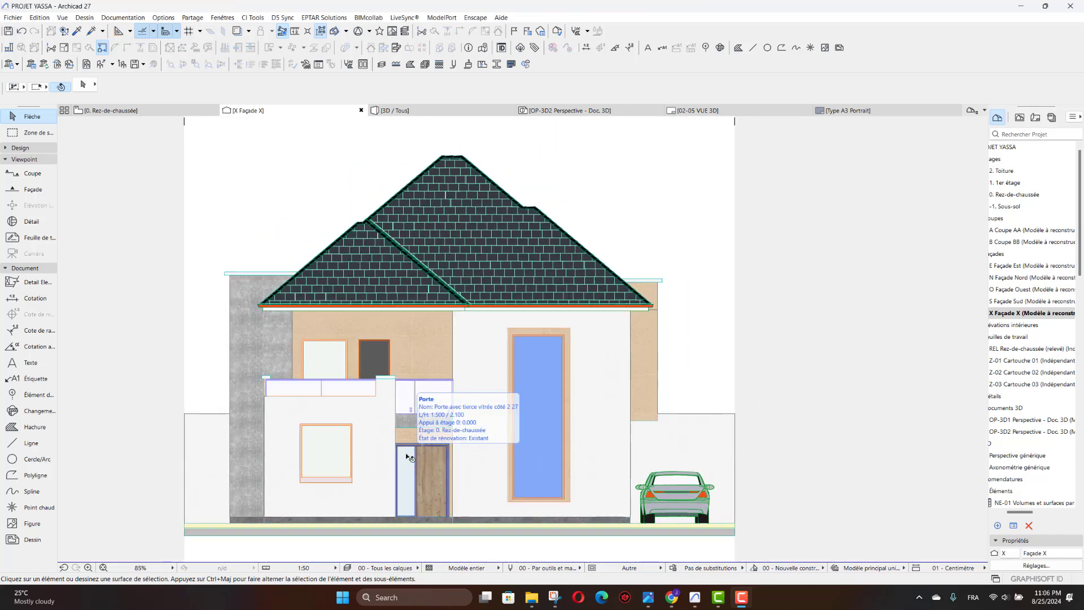
scroll(439, 356, "down", 1)
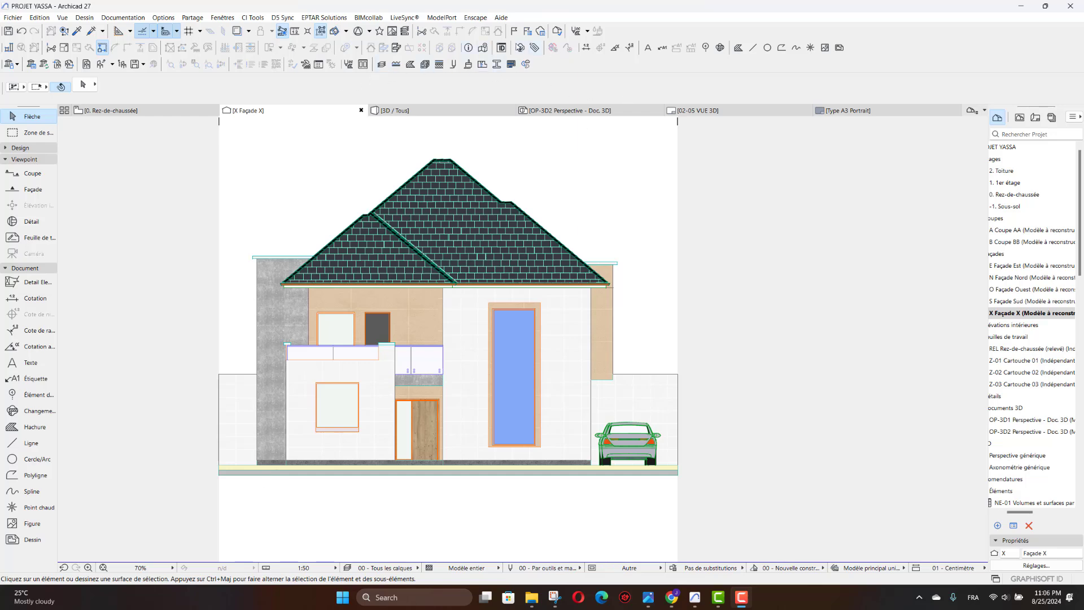
Step: Draw a rectangular fill with the Env. - Herbe verte surface below the ground line, spanning the full width of Façade X
left_click(738, 47)
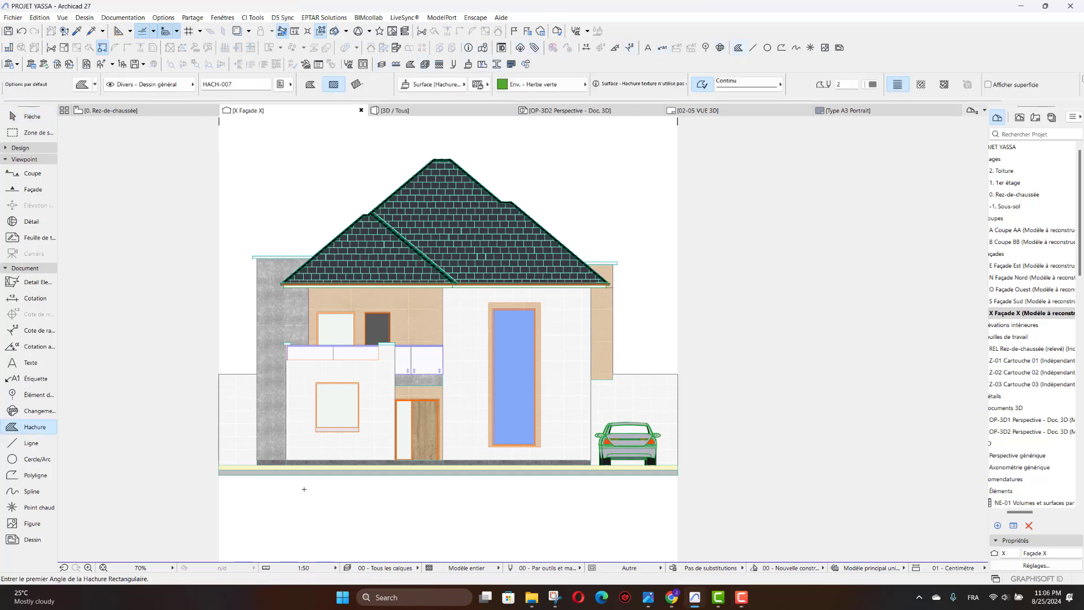
scroll(231, 514, "up", 5)
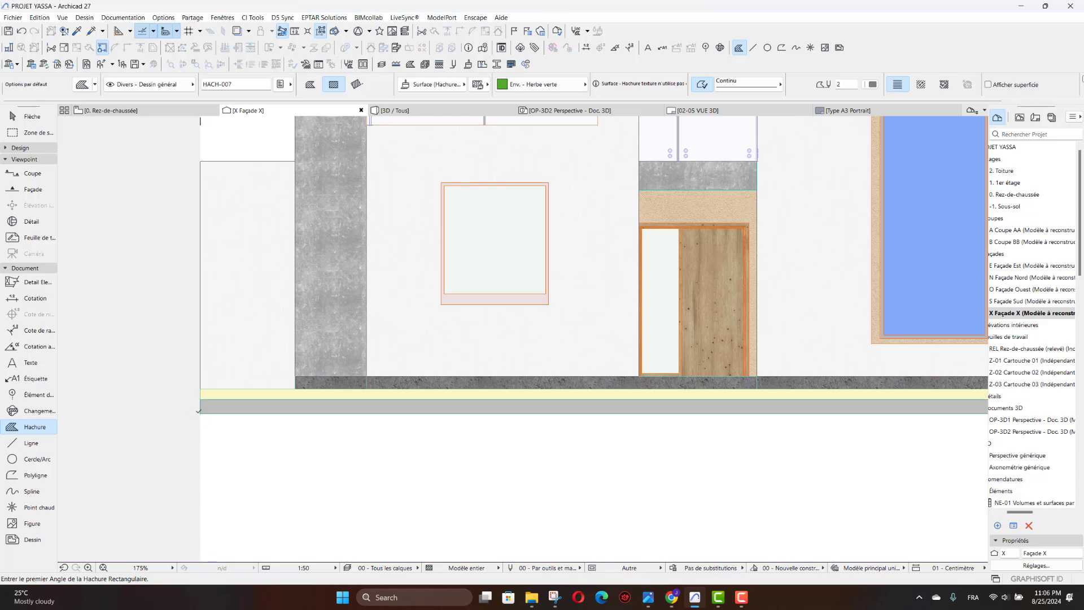
left_click(199, 412)
scroll(149, 339, "down", 5)
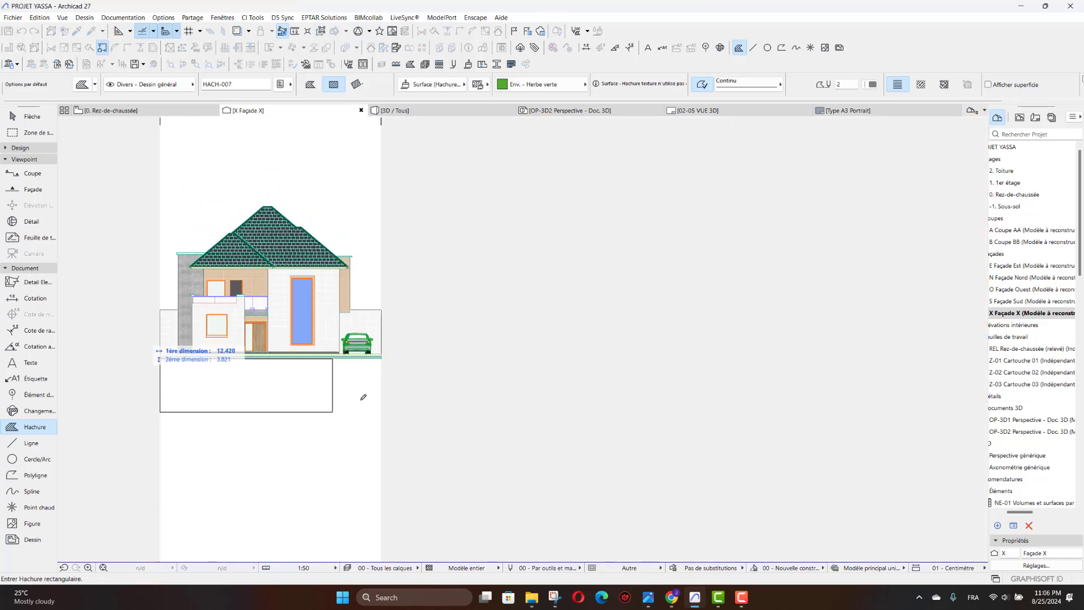
left_click(379, 398)
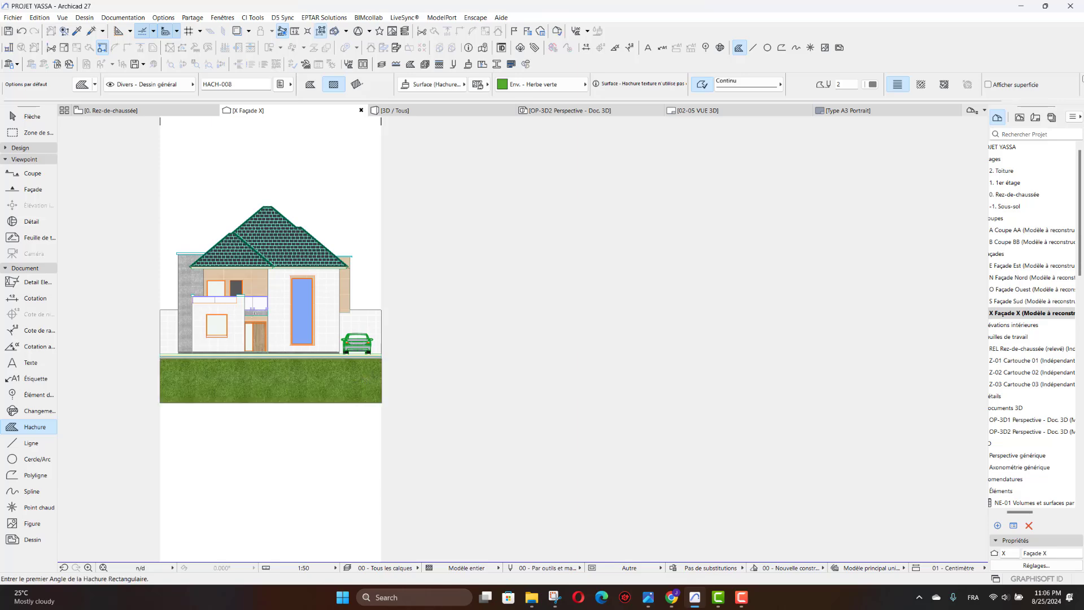
scroll(207, 315, "up", 1)
scroll(207, 315, "up", 3)
key("Escape")
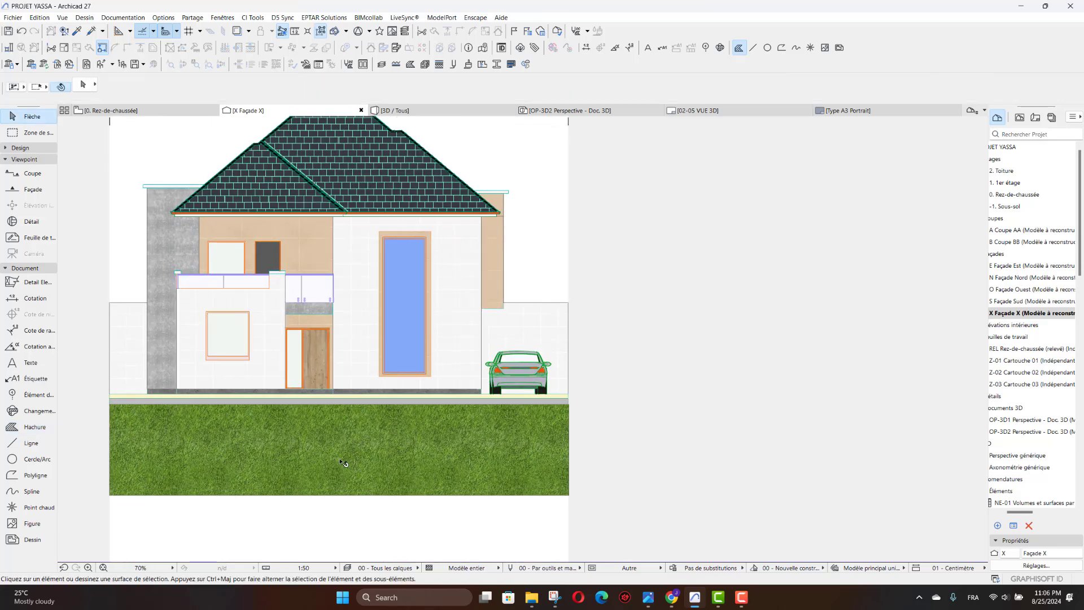
Step: Change the surface of the ground fill below the house to Env. - Terre
left_click(330, 451)
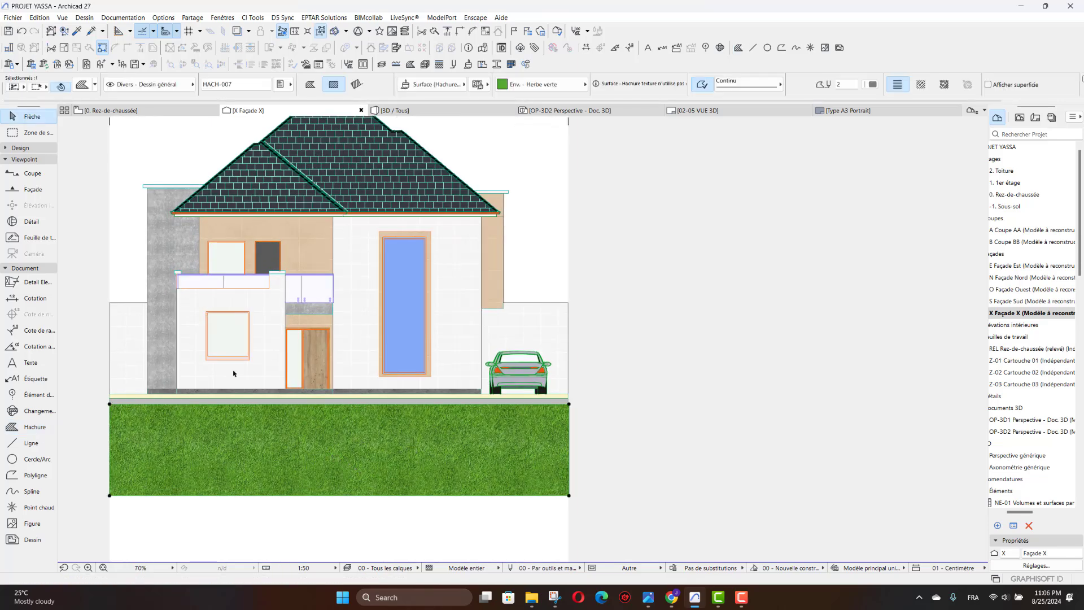
left_click(558, 89)
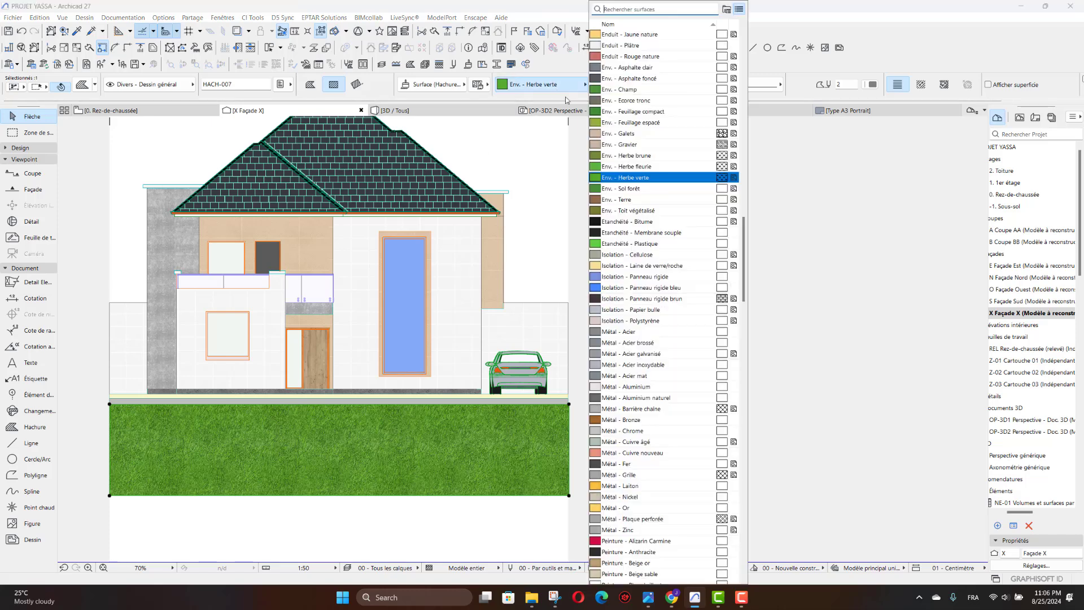
left_click(646, 200)
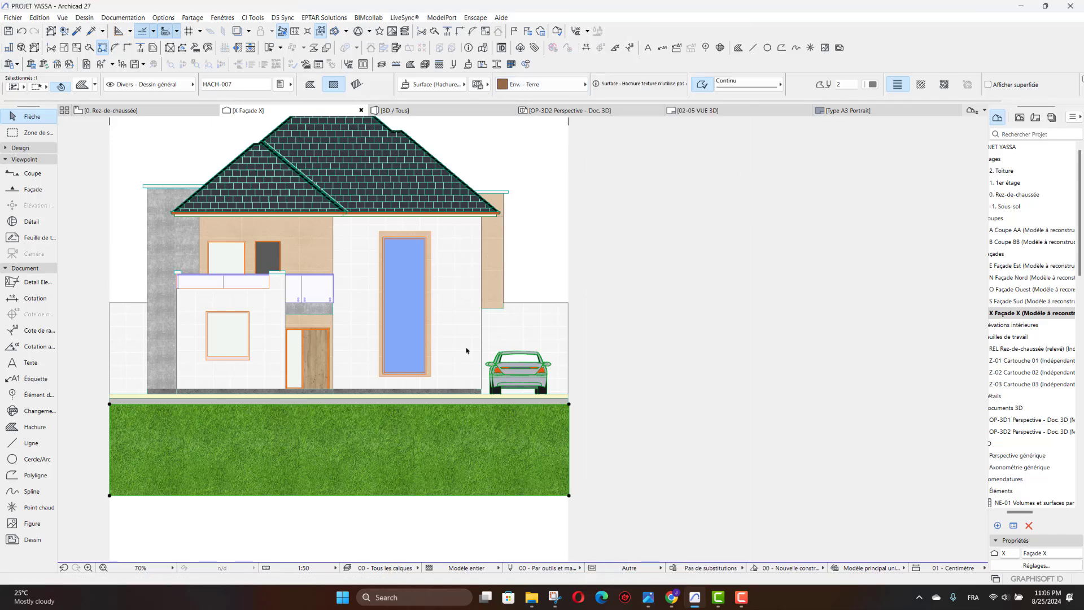
left_click(571, 471)
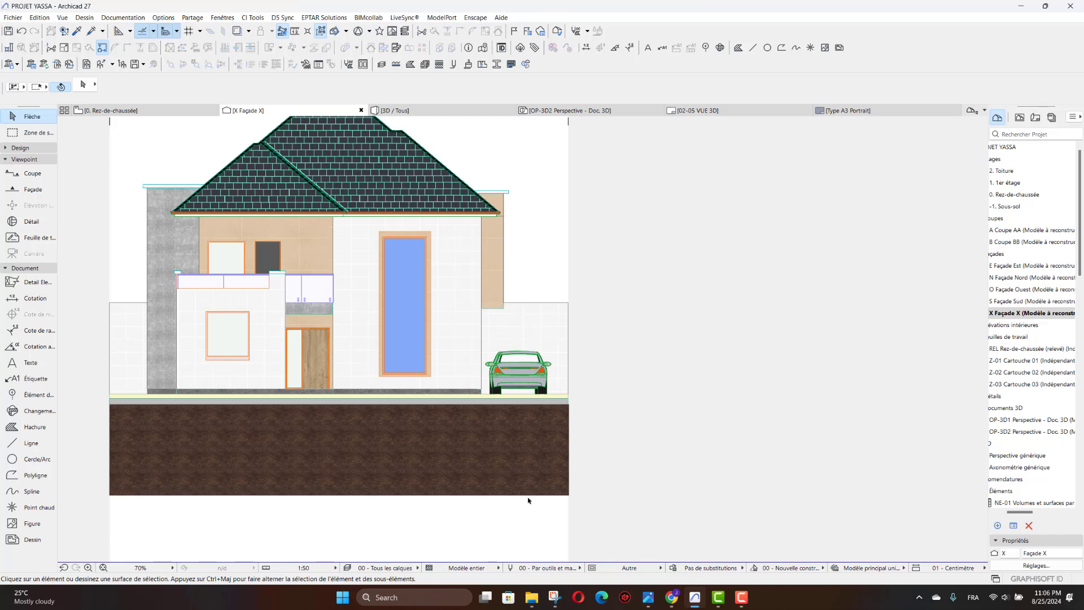
Step: Extend Façade X's view limit outward on the side opposite the car so more of the boundary wall is included
scroll(528, 501, "down", 3)
scroll(528, 500, "up", 4)
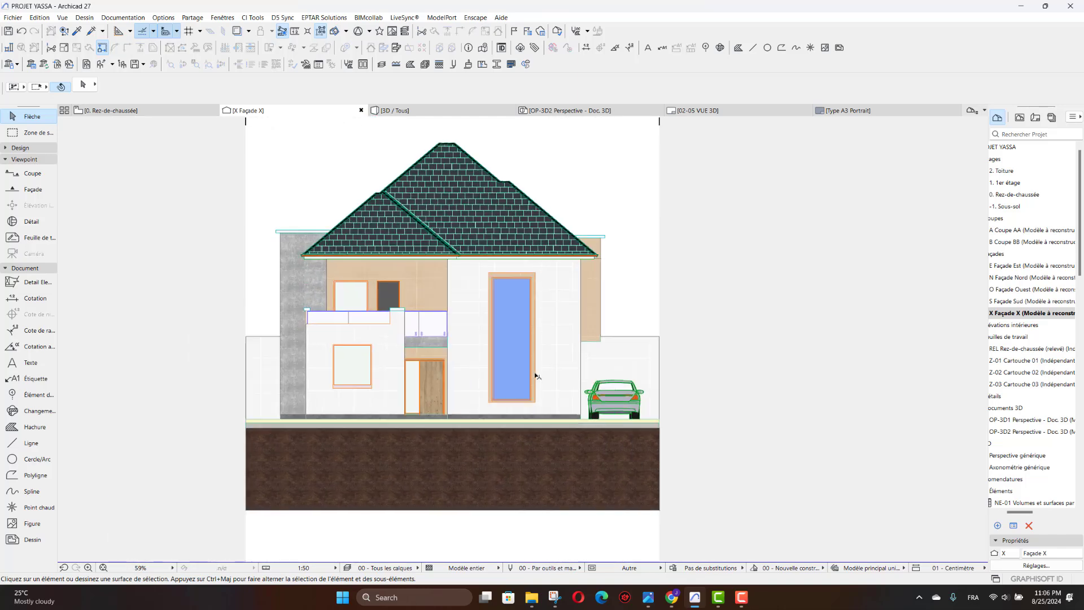
scroll(446, 490, "down", 3)
scroll(446, 490, "up", 1)
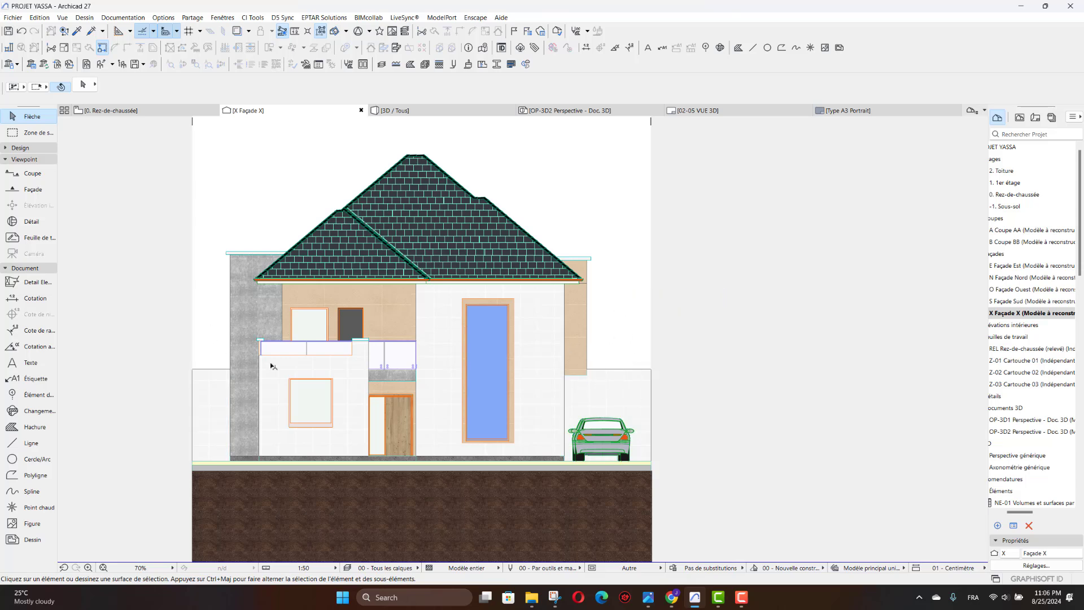
left_click(192, 319)
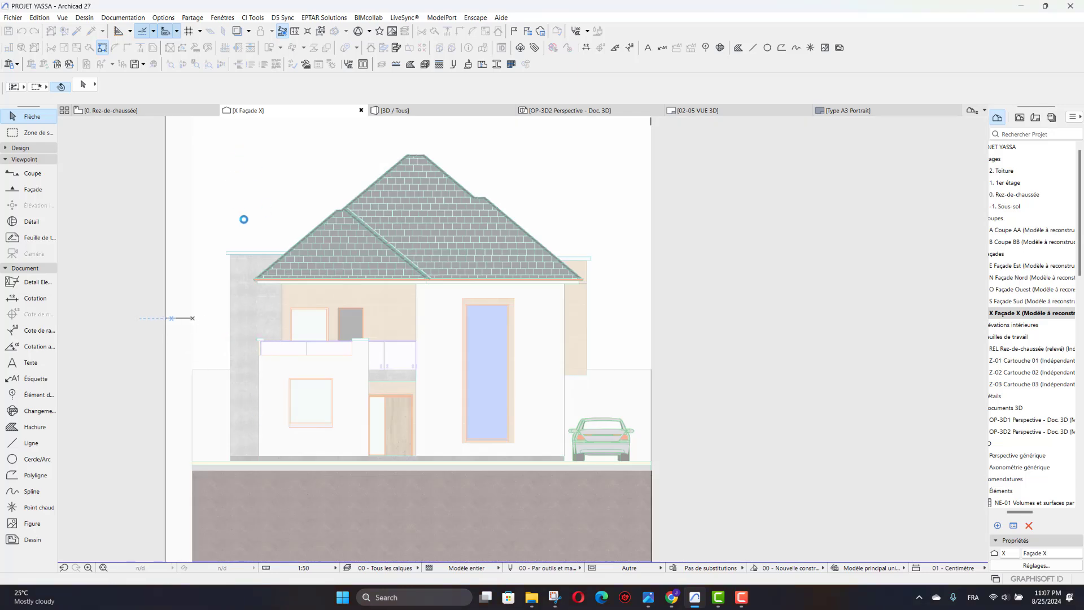
Step: Offset the left edge of the earth fill outward to meet the façade's extended limit
left_click(202, 486)
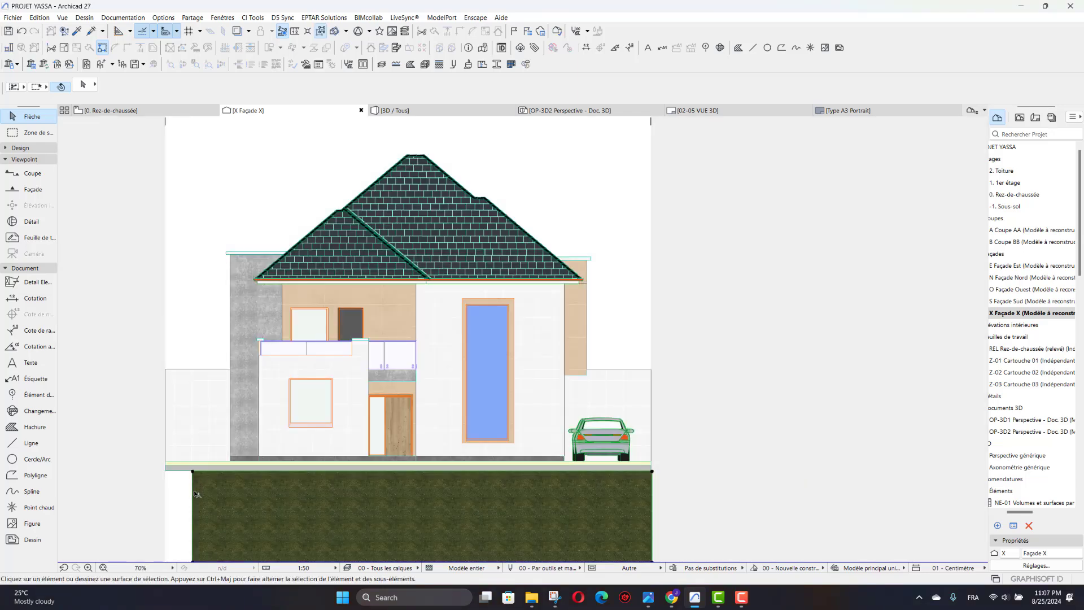
left_click(193, 471)
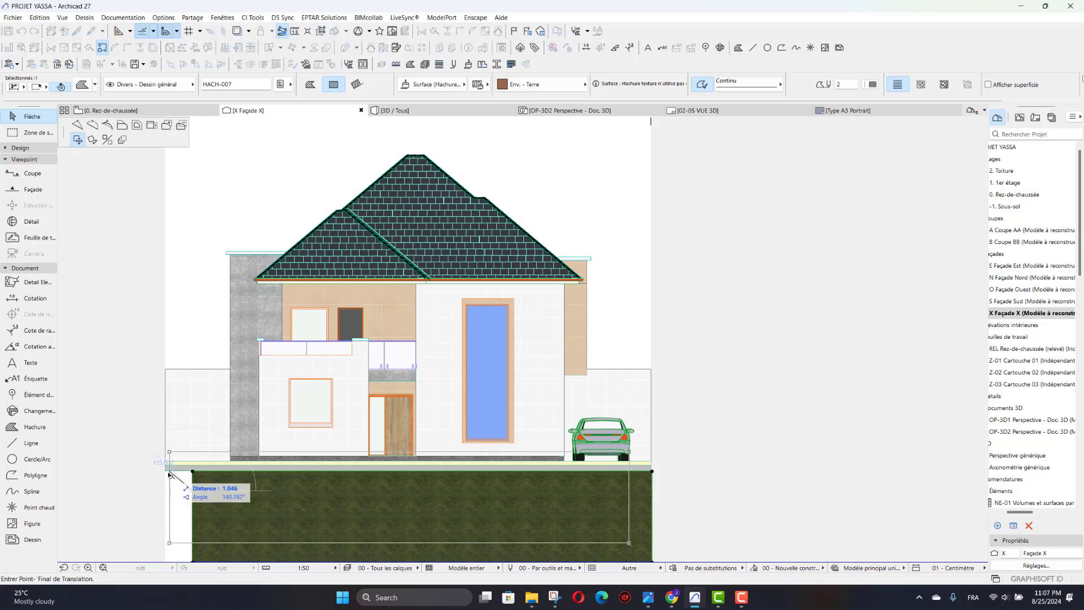
left_click(122, 124)
left_click(169, 489)
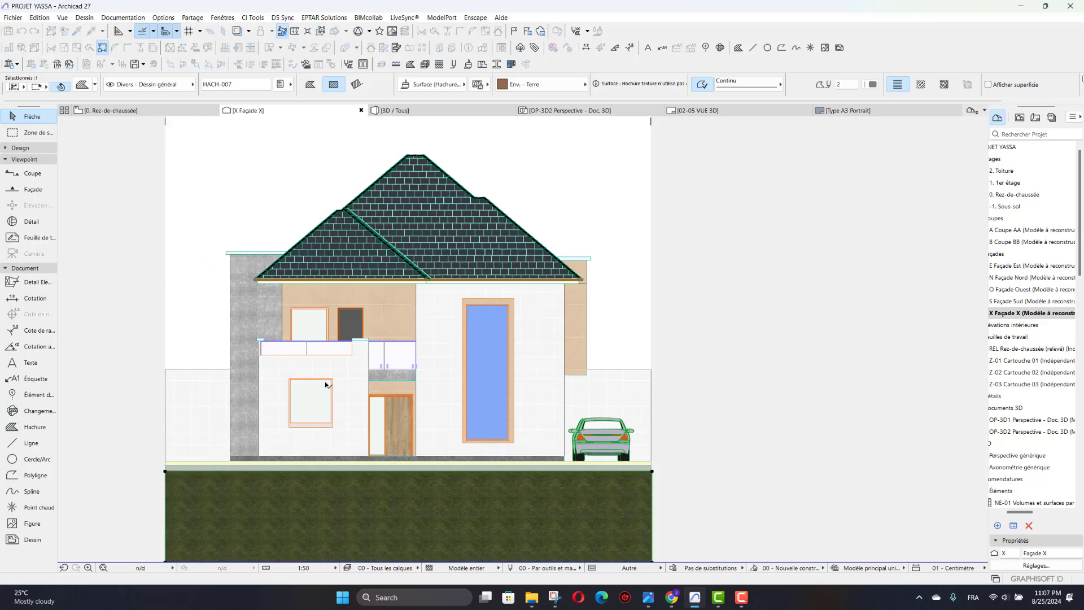
scroll(347, 488, "down", 3)
scroll(347, 488, "down", 1)
scroll(465, 396, "up", 2)
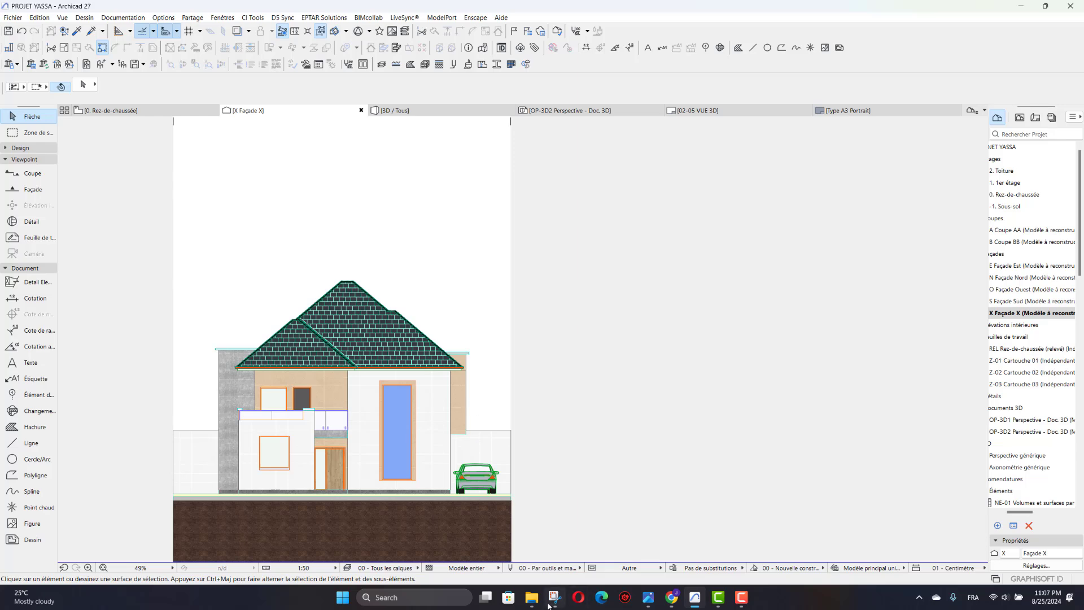
mouse_move(531, 598)
left_click(495, 555)
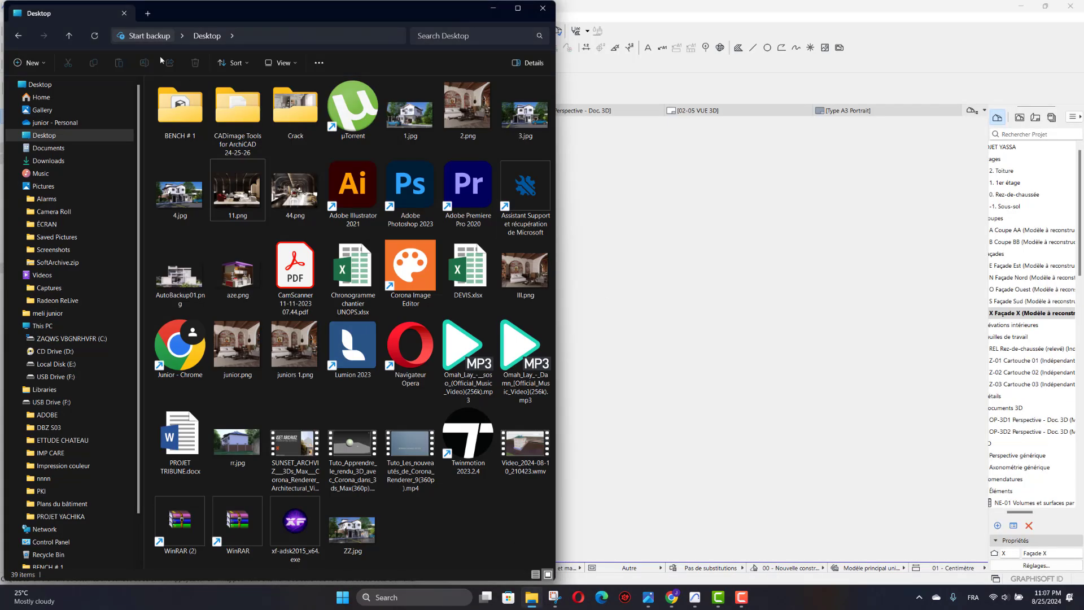
left_click_drag(274, 13, 151, 173)
left_click(420, 167)
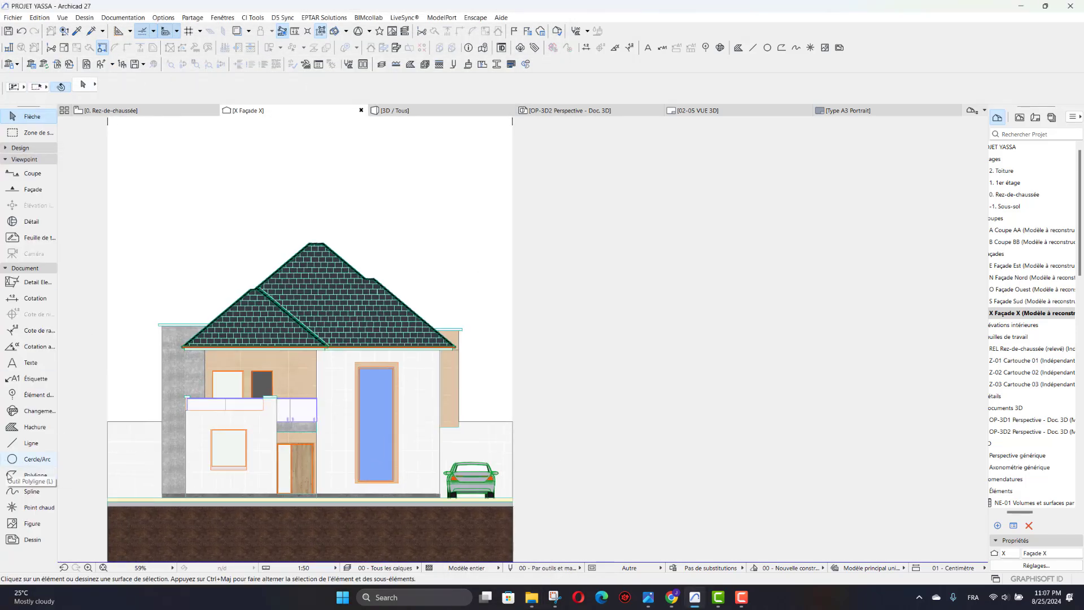
Step: In the Object tool's default settings, choose Arbres feuilles caduques 27 from the Jardin 27 library folder
left_click(23, 148)
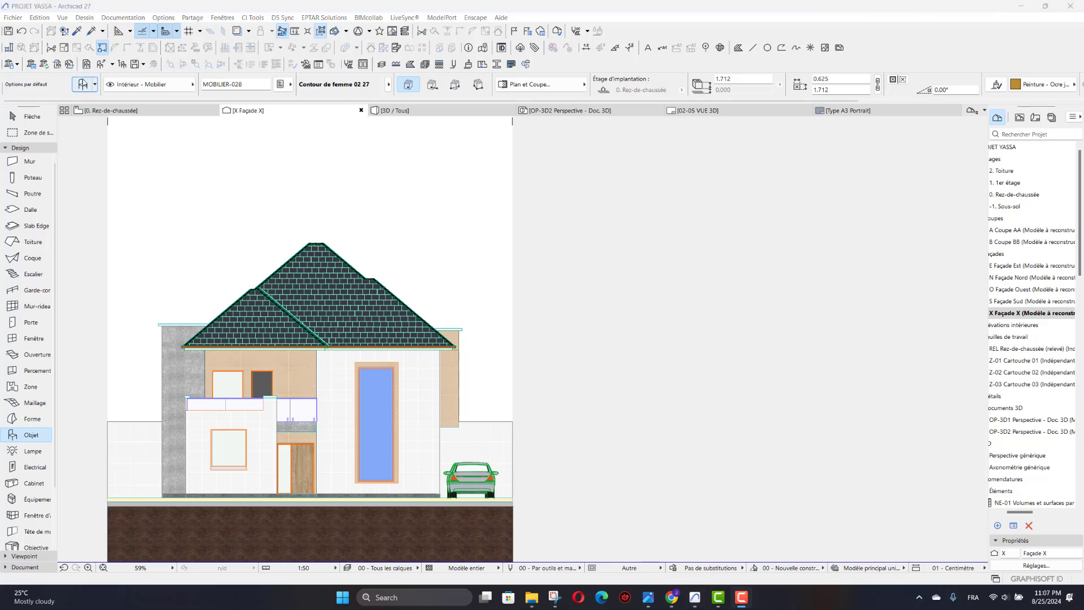
left_click(82, 83)
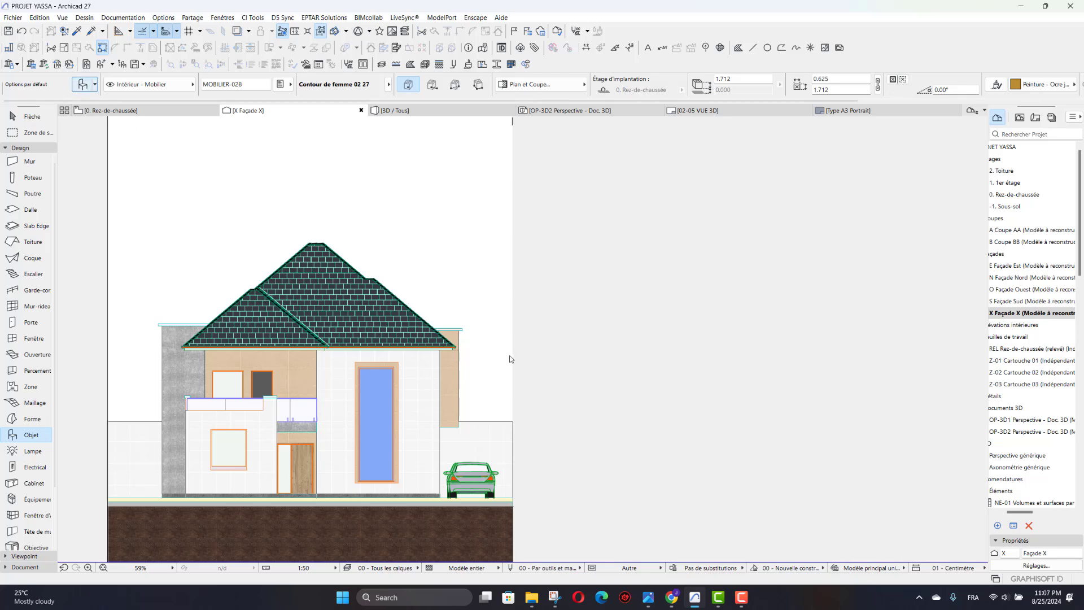
key("ctrl+t")
scroll(463, 316, "down", 3)
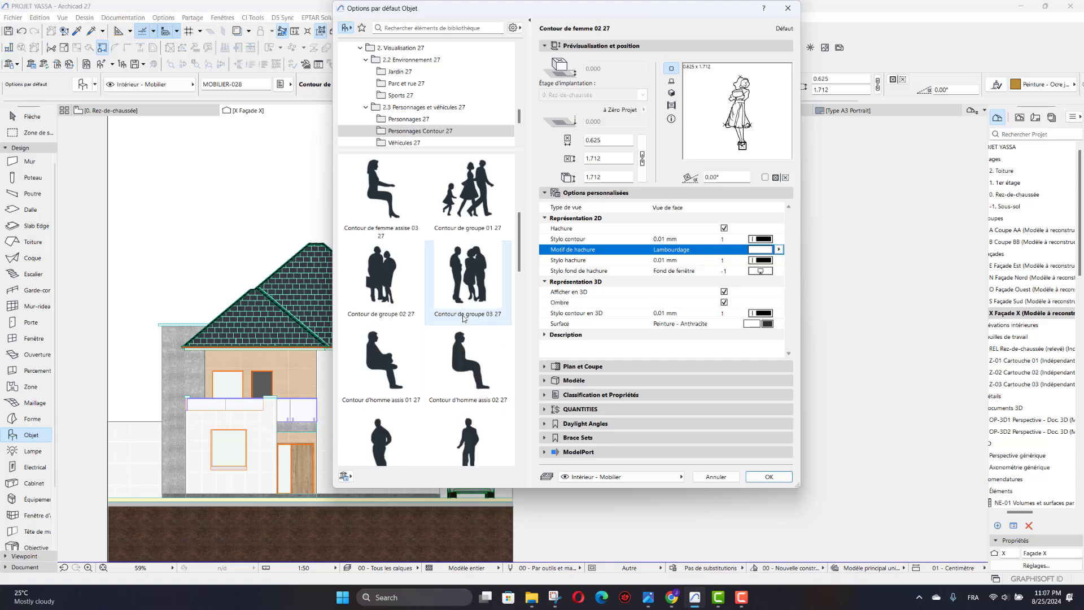
scroll(463, 318, "up", 5)
left_click(406, 119)
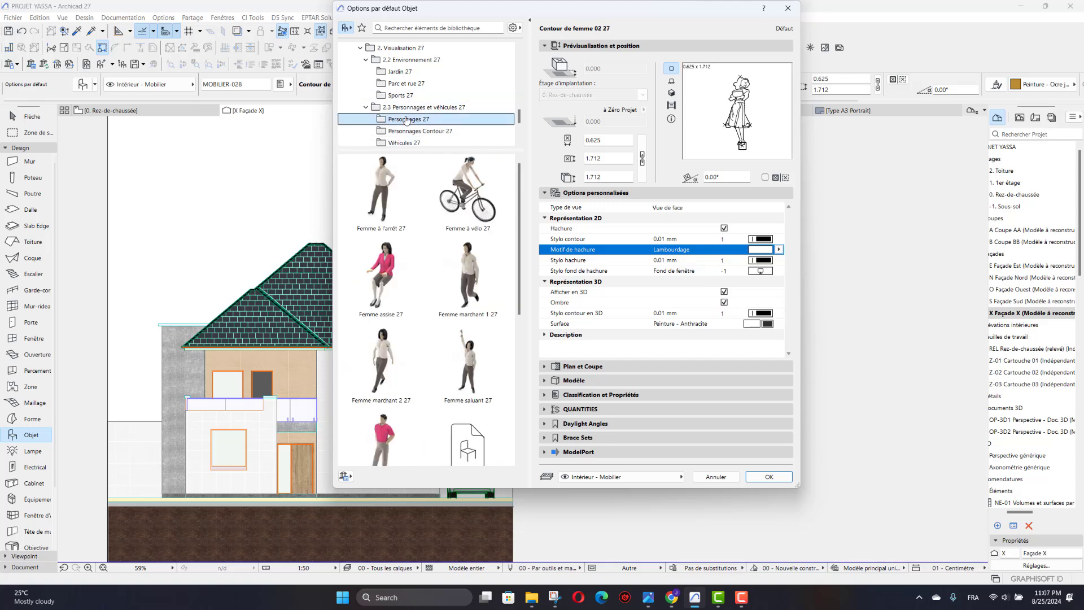
left_click(413, 60)
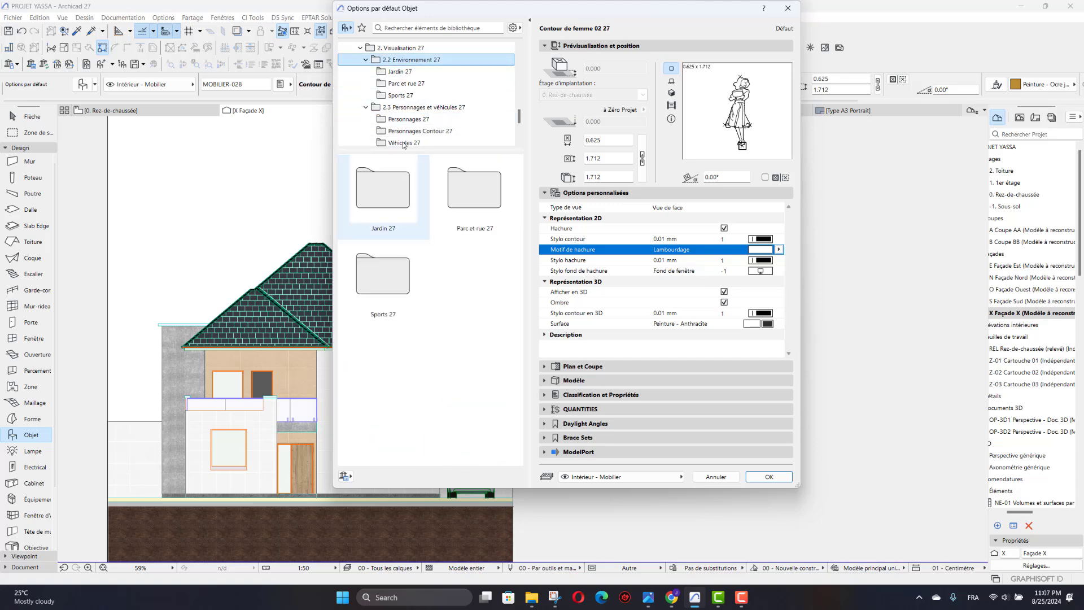
double_click(386, 215)
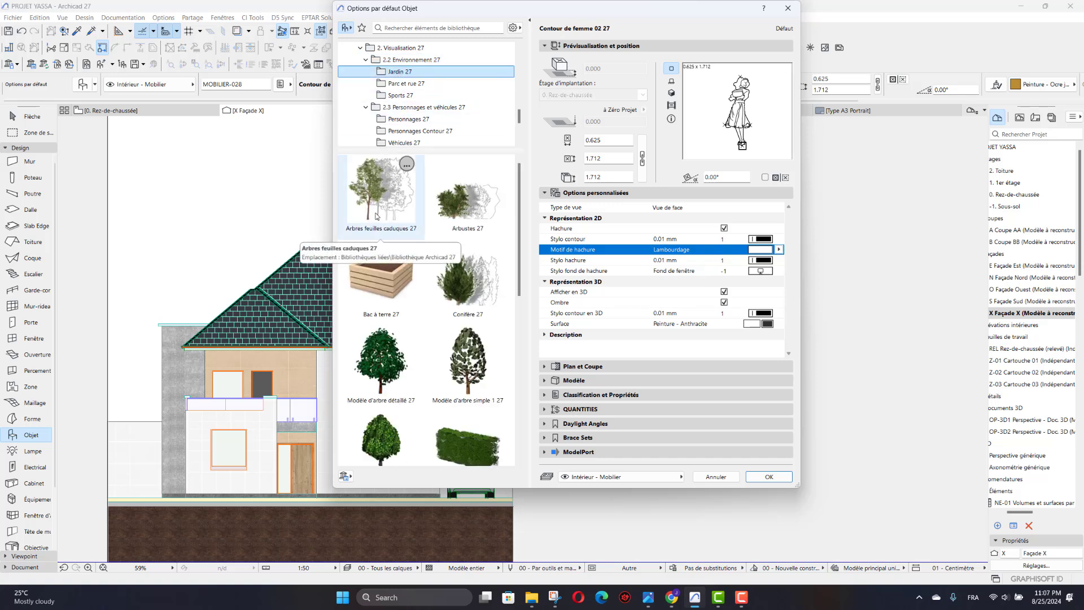
left_click(386, 214)
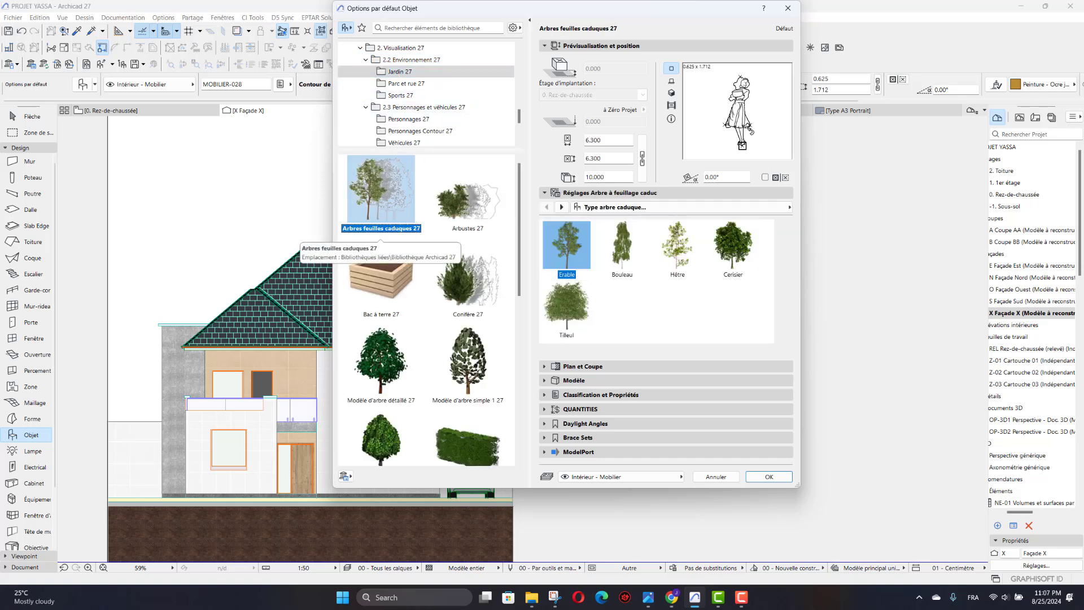
left_click(669, 250)
key("Left")
key("Left")
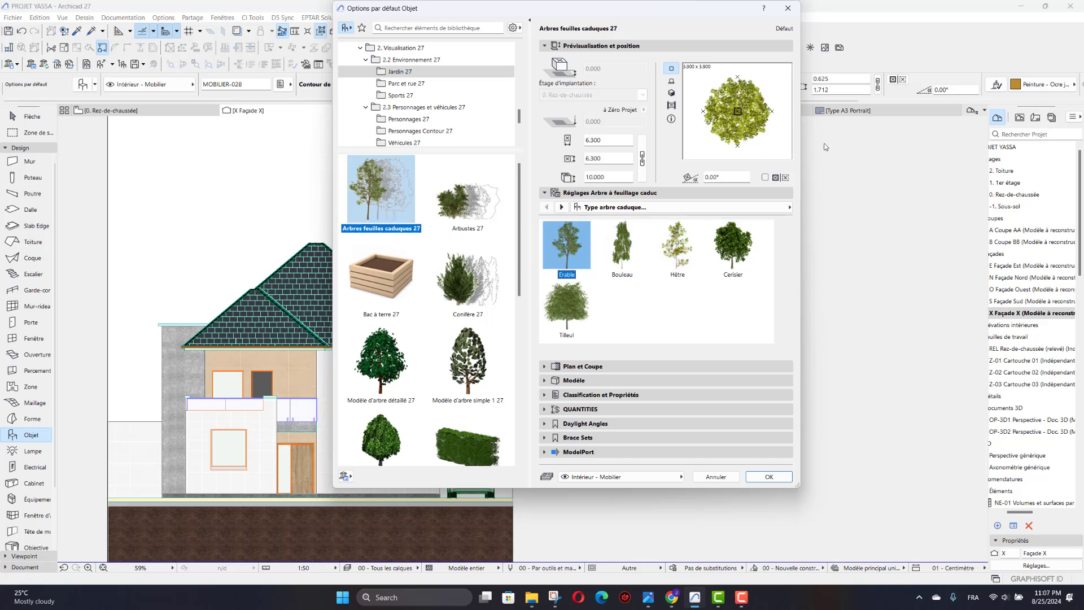
left_click(669, 209)
left_click(840, 221)
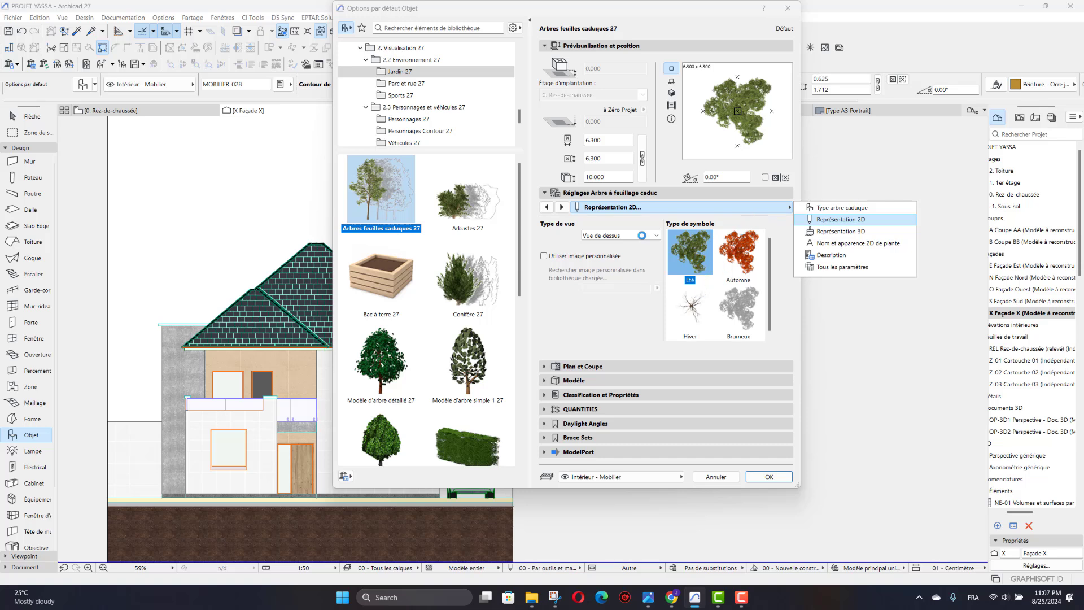
left_click(621, 237)
left_click(621, 236)
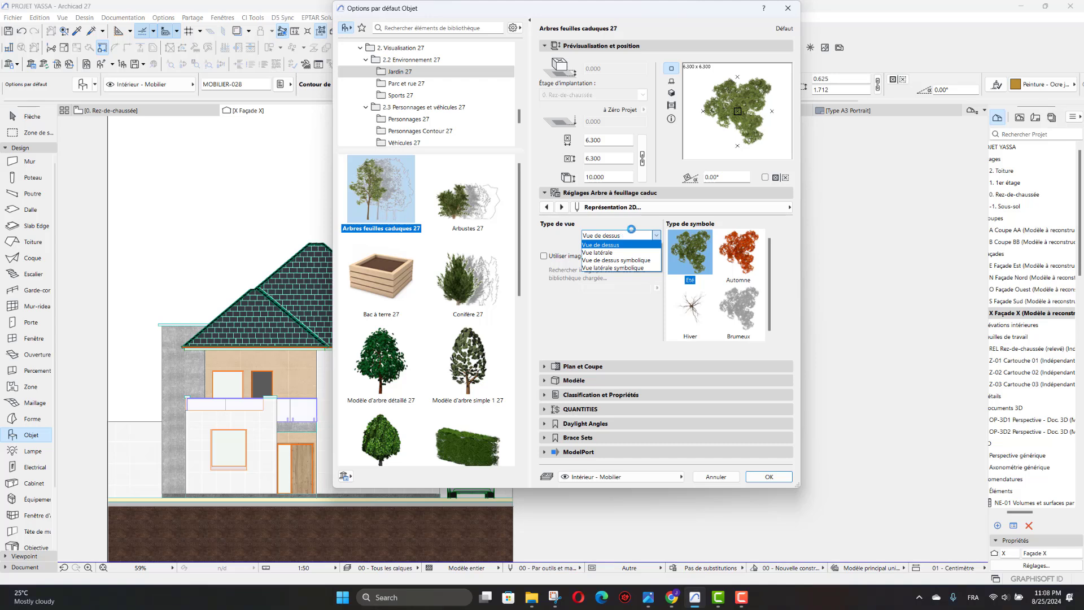
left_click(615, 252)
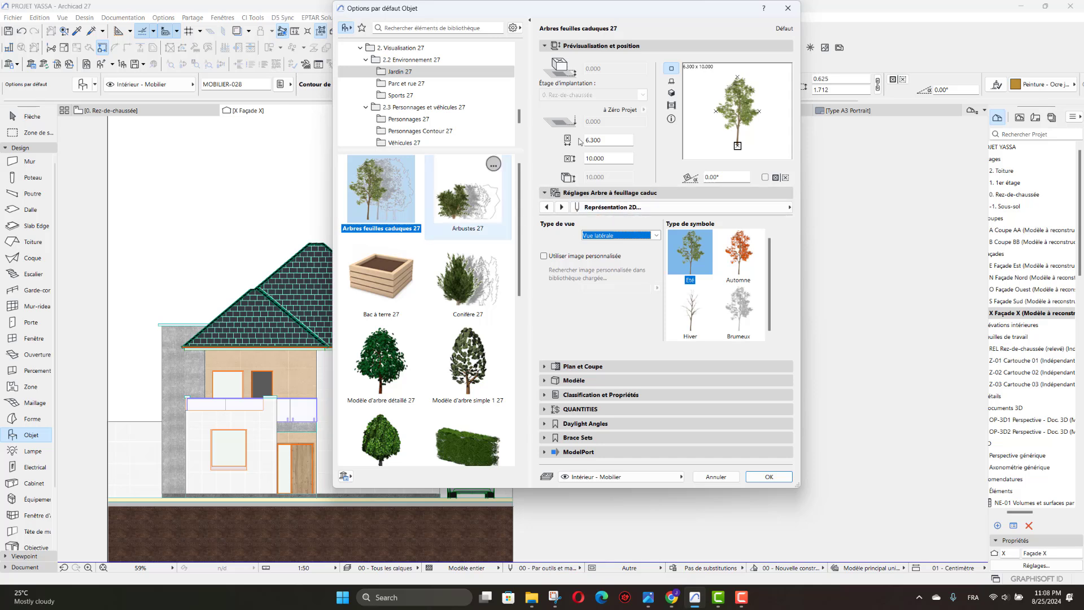
left_click(787, 8)
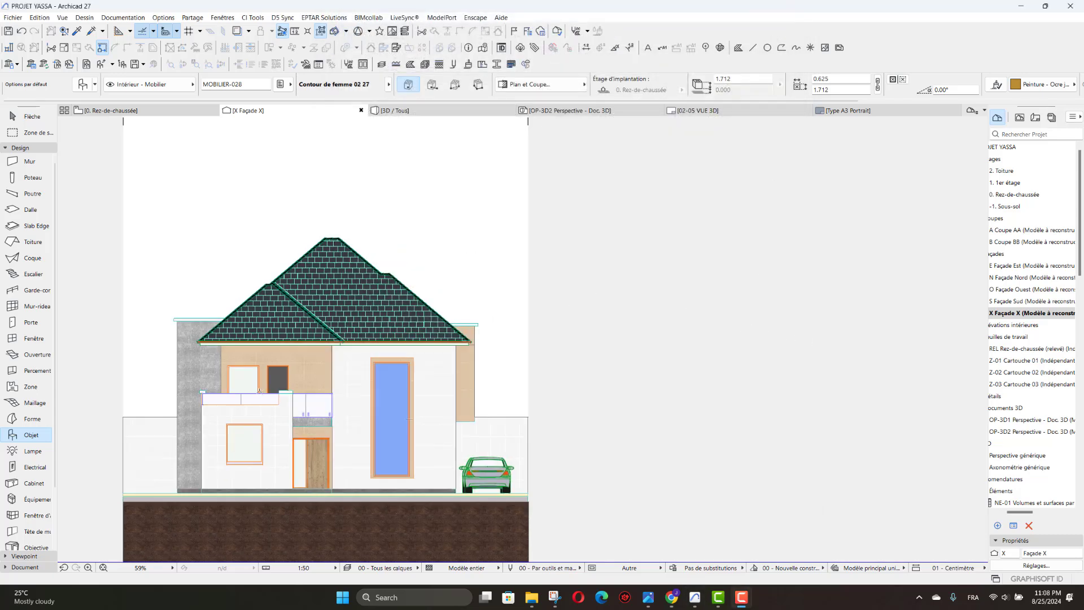
scroll(190, 469, "up", 3)
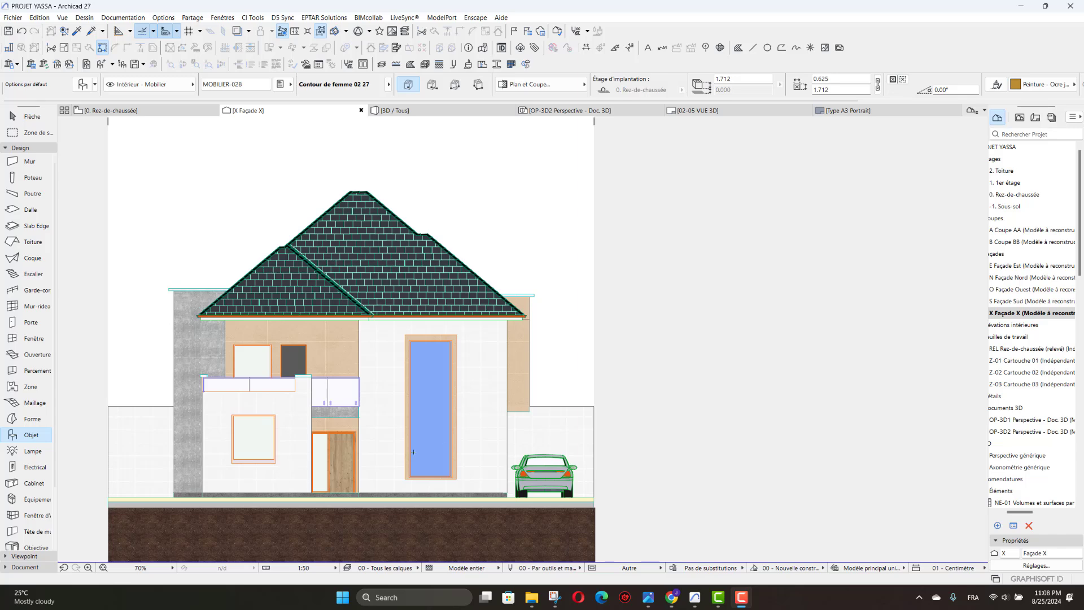
scroll(571, 503, "up", 3)
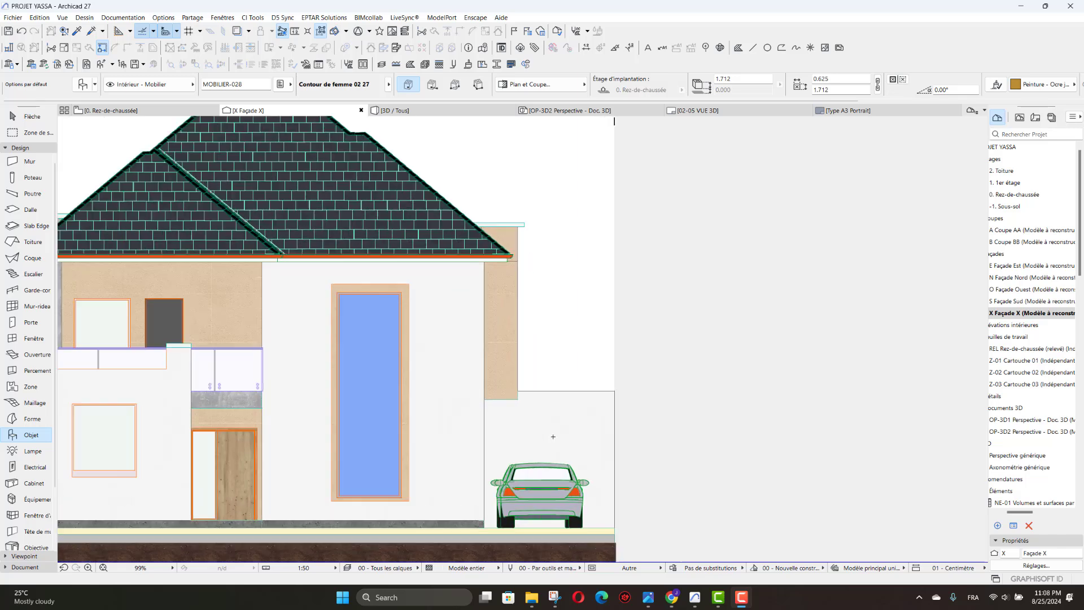
scroll(573, 509, "down", 3)
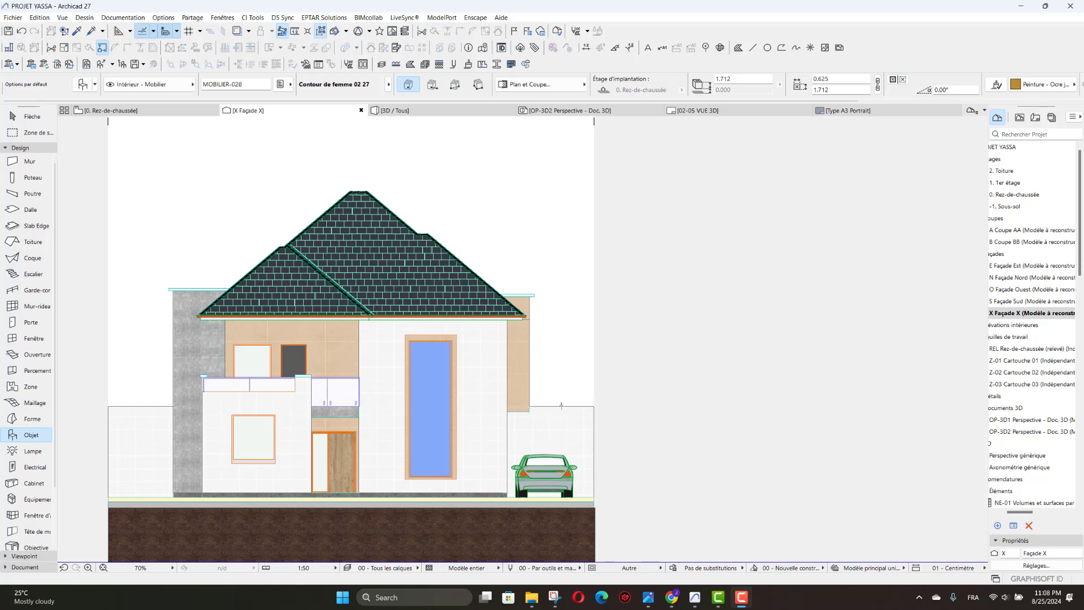
scroll(306, 310, "down", 2)
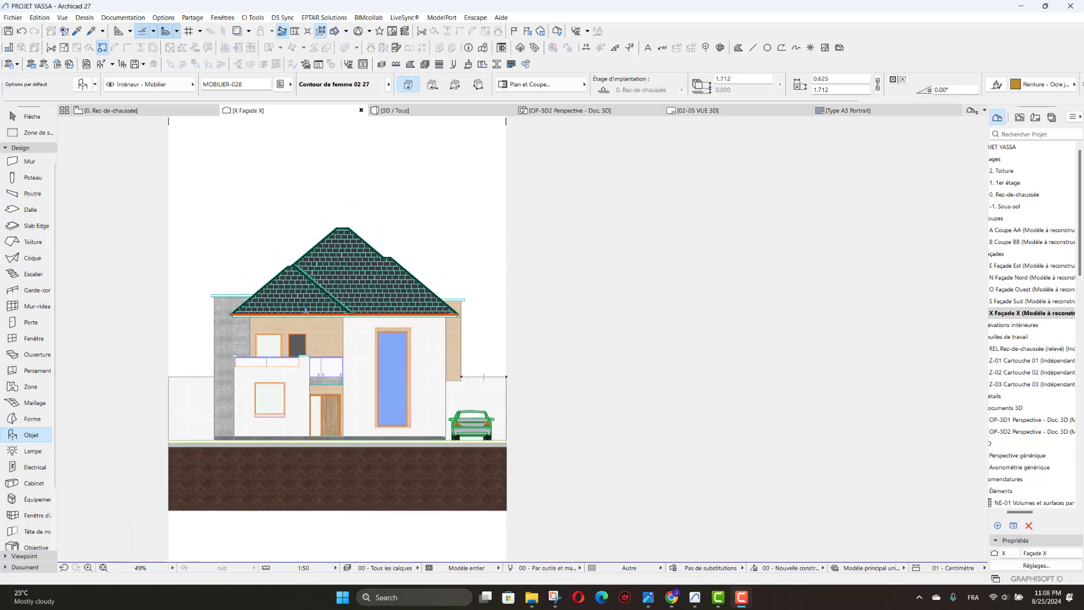
Step: Reopen the Object tool's default settings and choose Arbres feuilles caduques 27 from the Jardin 27 library folder
left_click(80, 85)
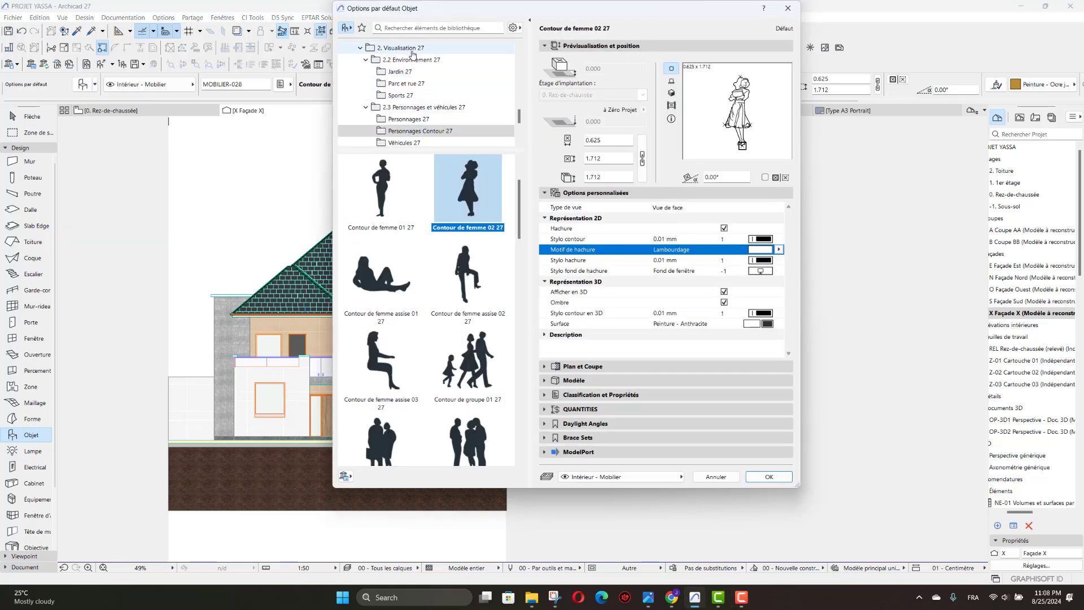
left_click(395, 48)
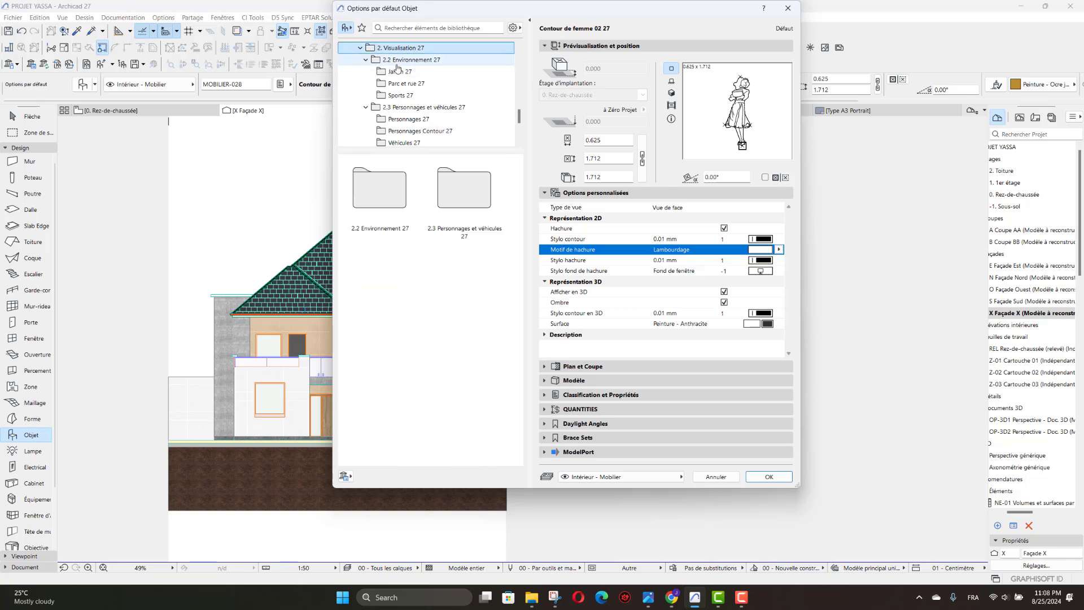
left_click(408, 61)
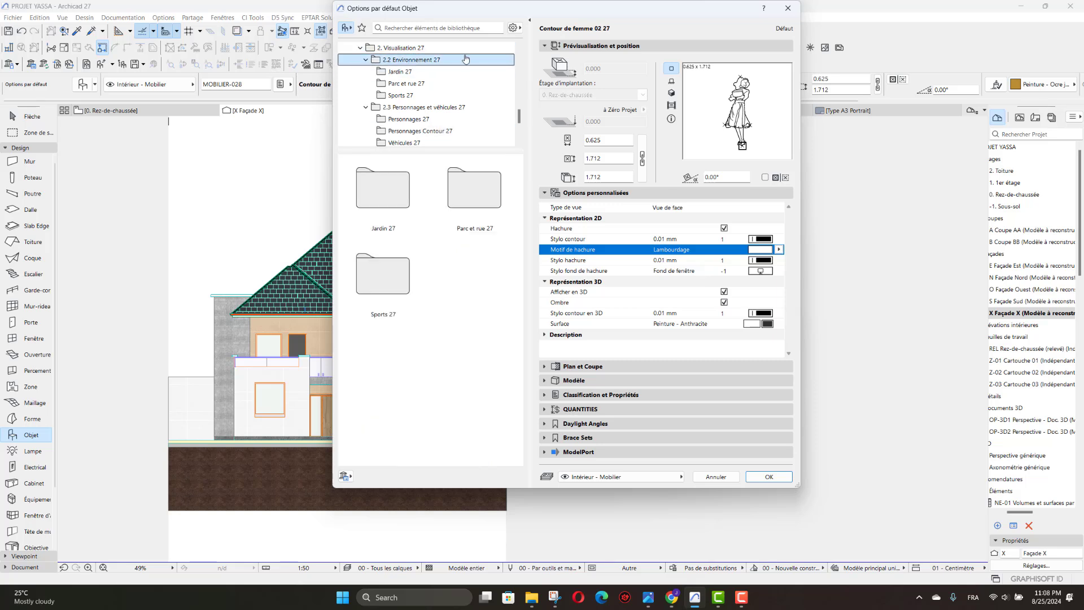
left_click(400, 71)
left_click(395, 201)
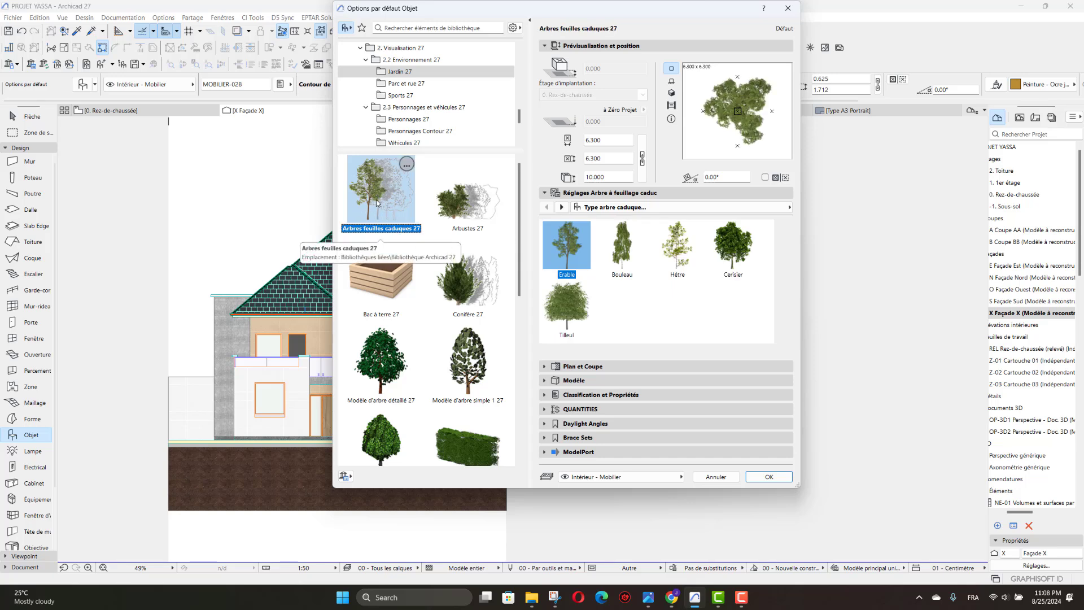
Step: Set the deciduous tree's 2D representation to Vue latérale with the Été symbol and accept the object defaults
left_click(698, 208)
left_click(841, 219)
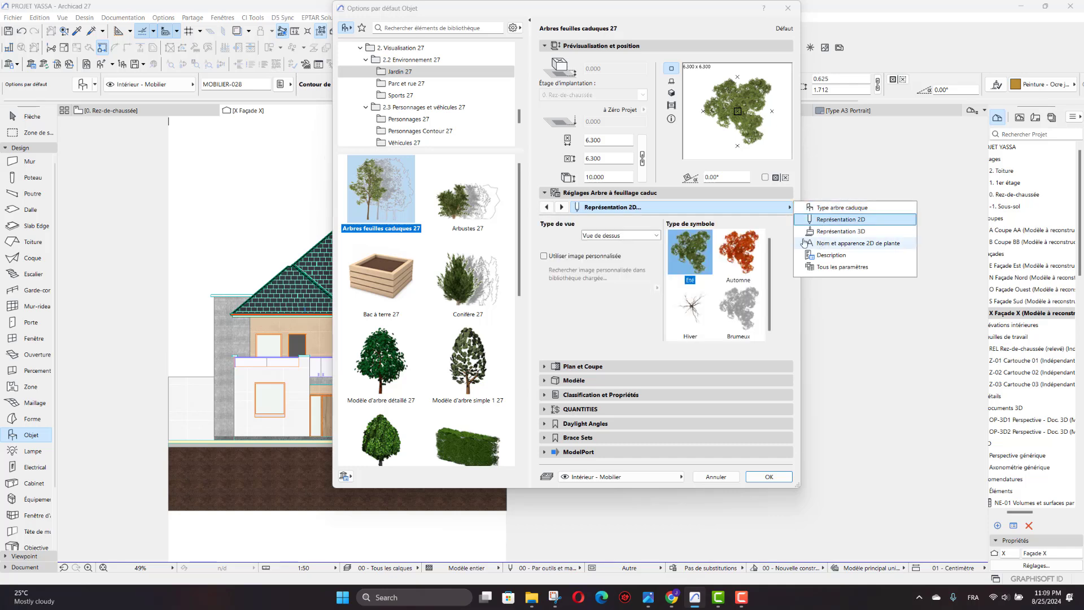
left_click(604, 235)
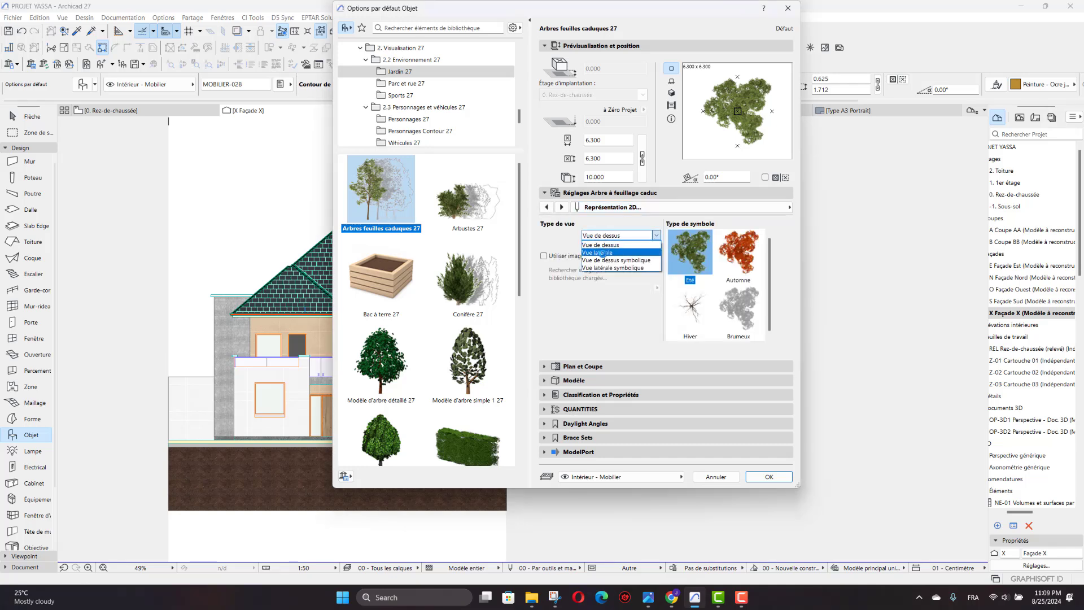
left_click(614, 260)
left_click(614, 236)
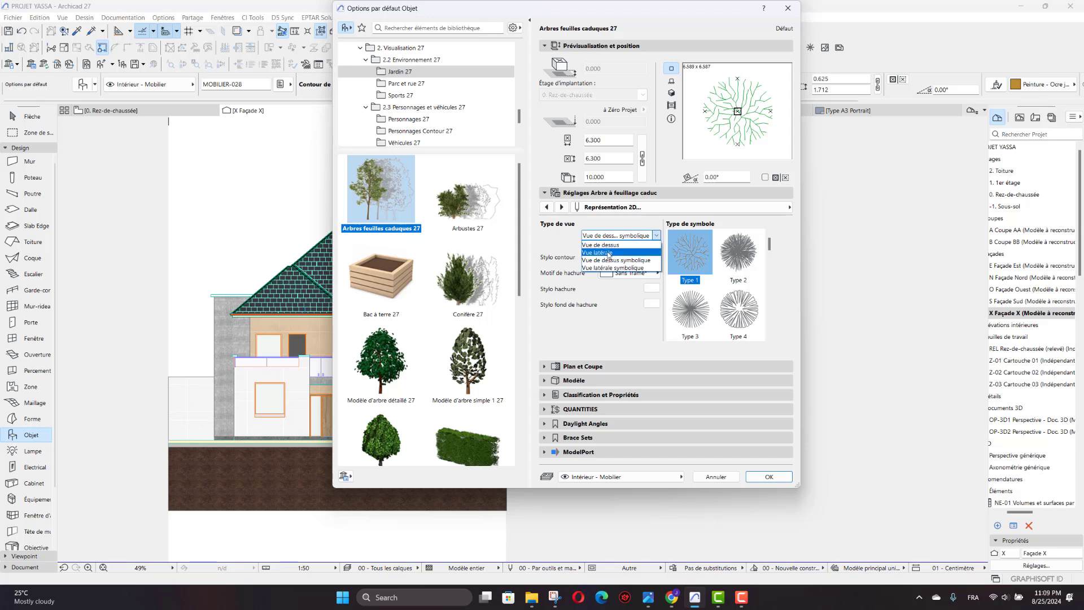
left_click(608, 253)
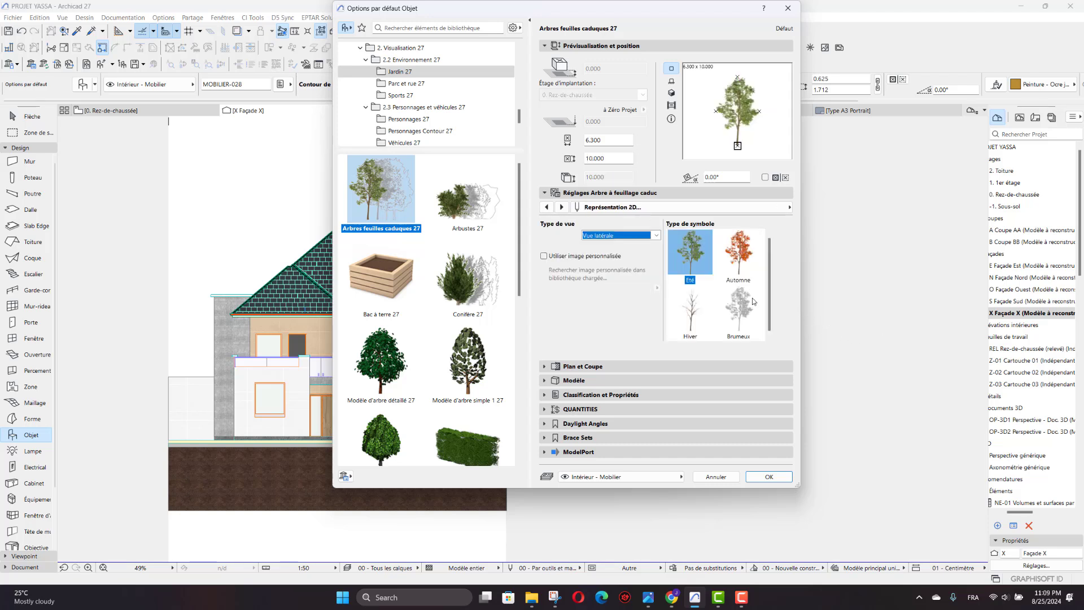
left_click(690, 248)
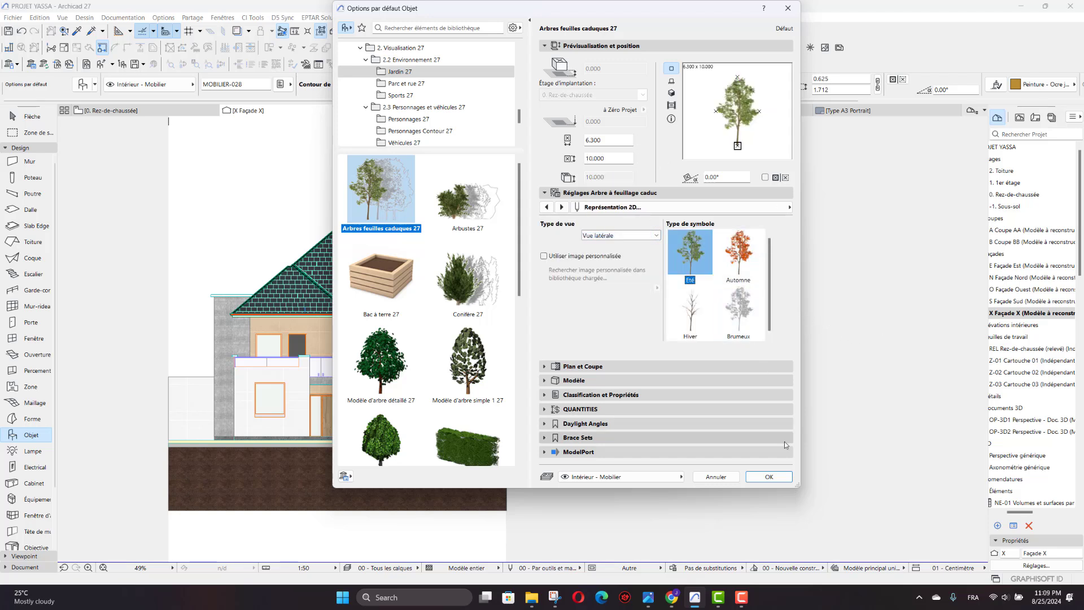
left_click(769, 477)
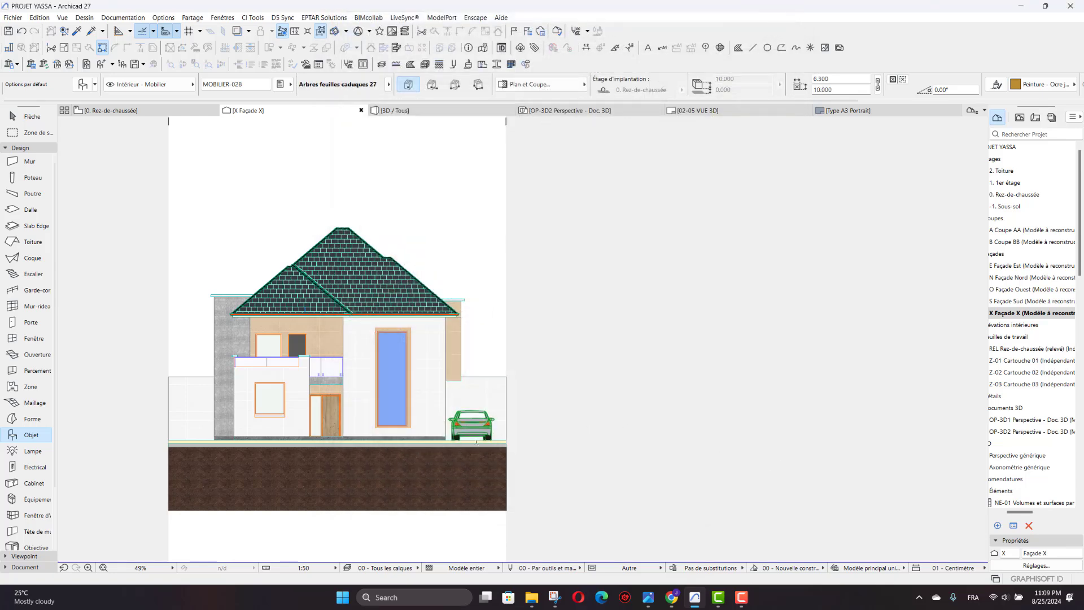
Step: Place the deciduous tree on the ground line at the car in Façade X
scroll(474, 441, "up", 5)
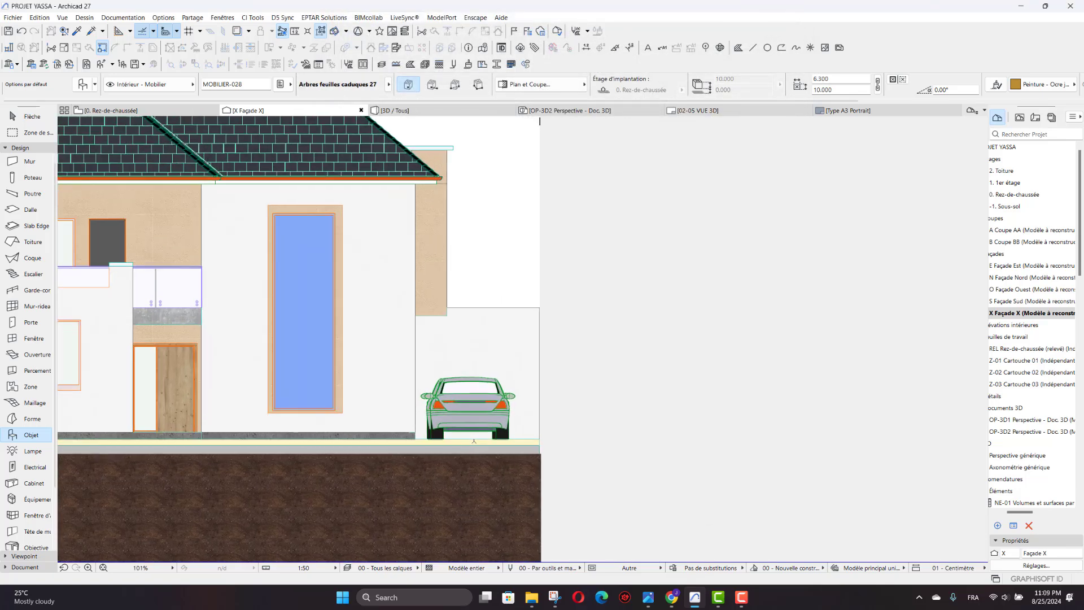
left_click(468, 439)
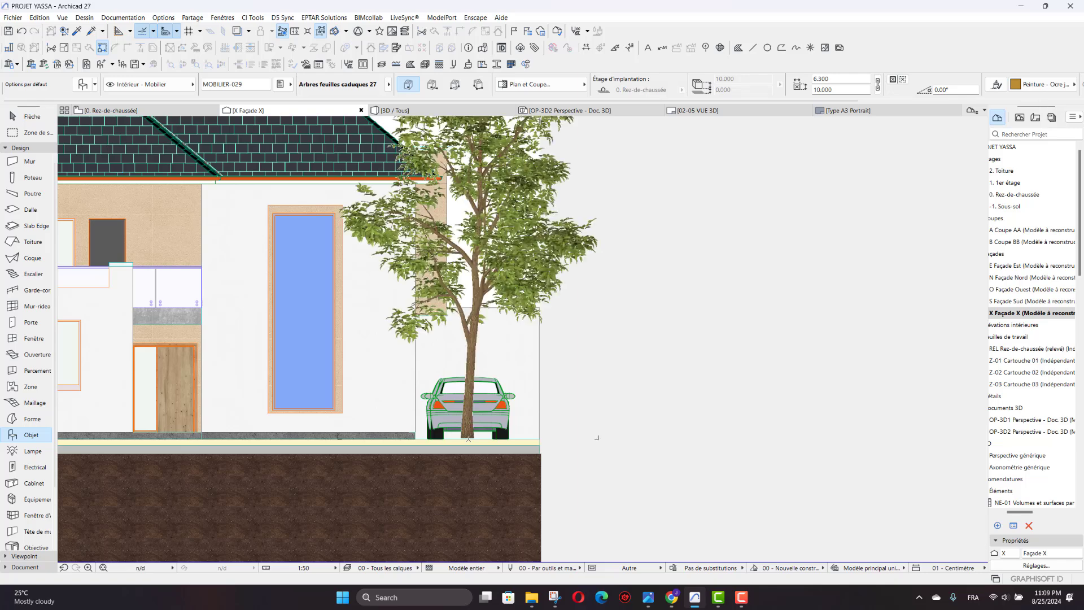
scroll(432, 245, "down", 6)
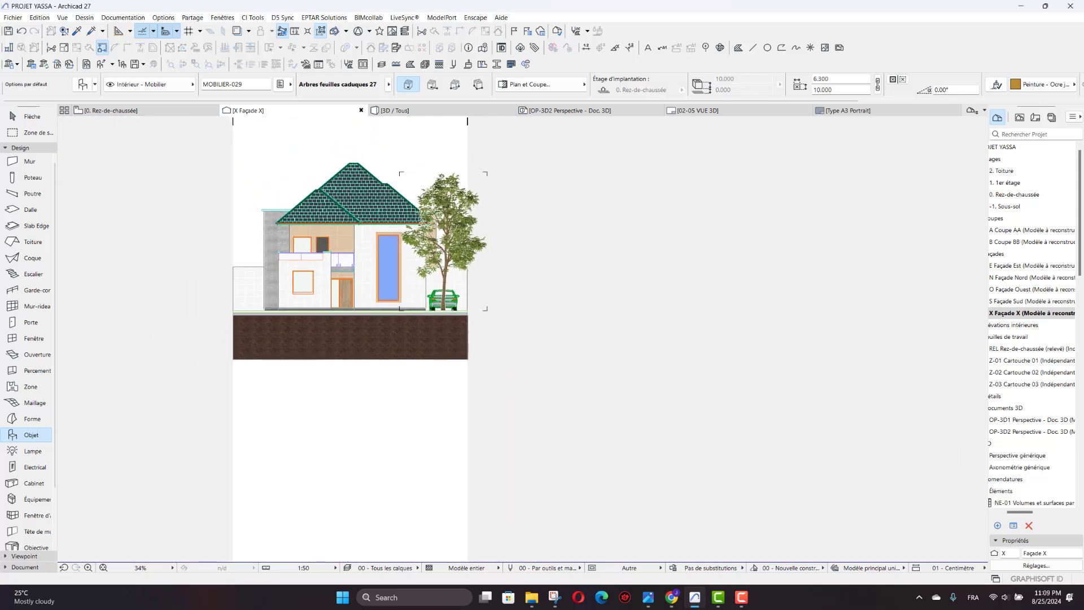
scroll(450, 225, "up", 4)
key("Escape")
Step: Change the tree's display order to Arrière Plan so it sits behind the house, boundary wall and car
left_click(439, 233)
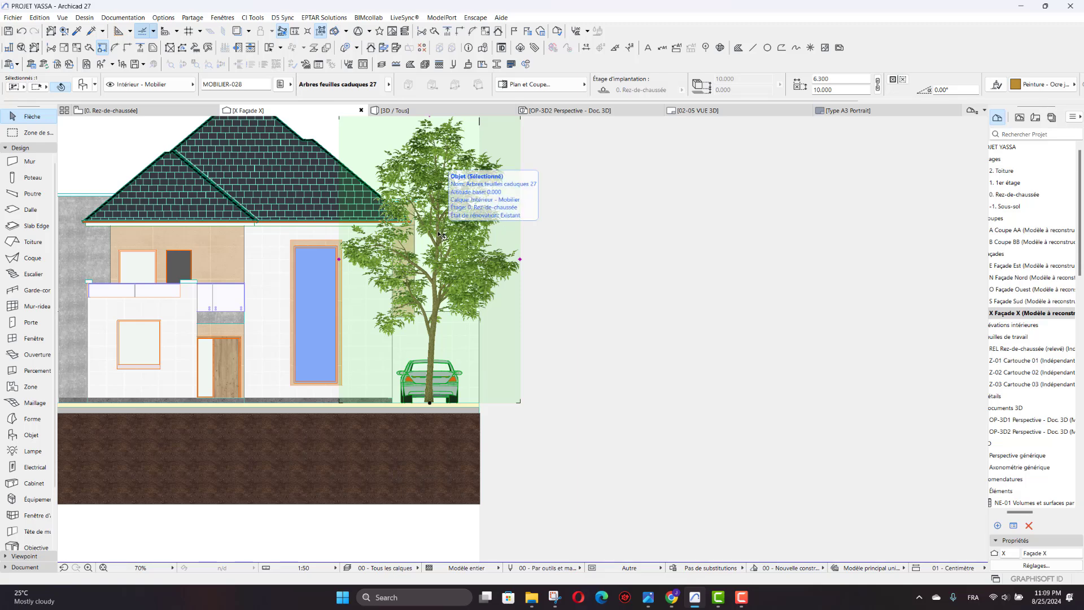
right_click(439, 235)
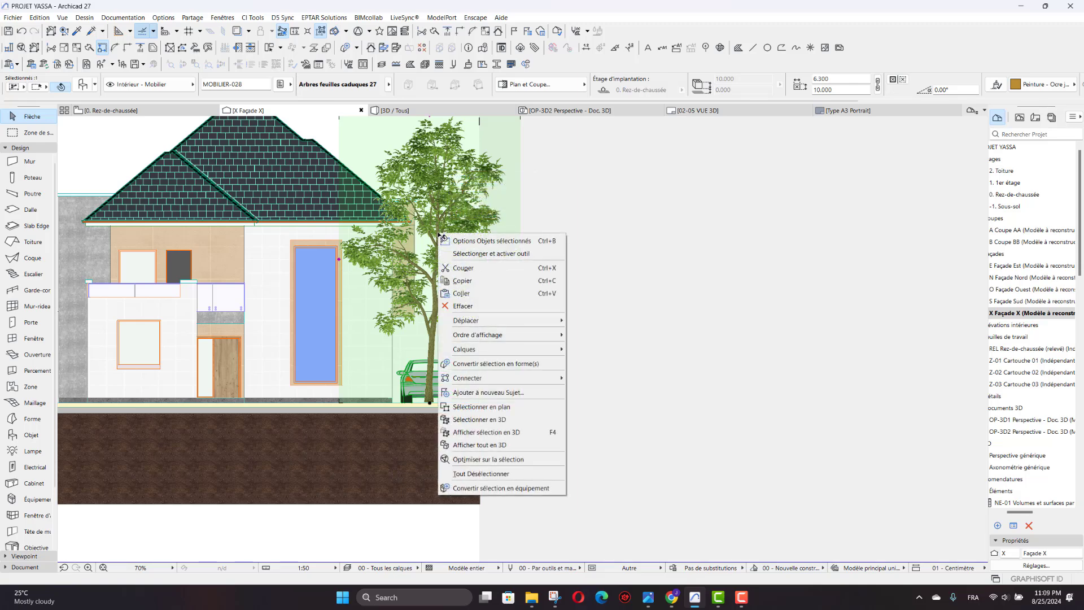
mouse_move(481, 350)
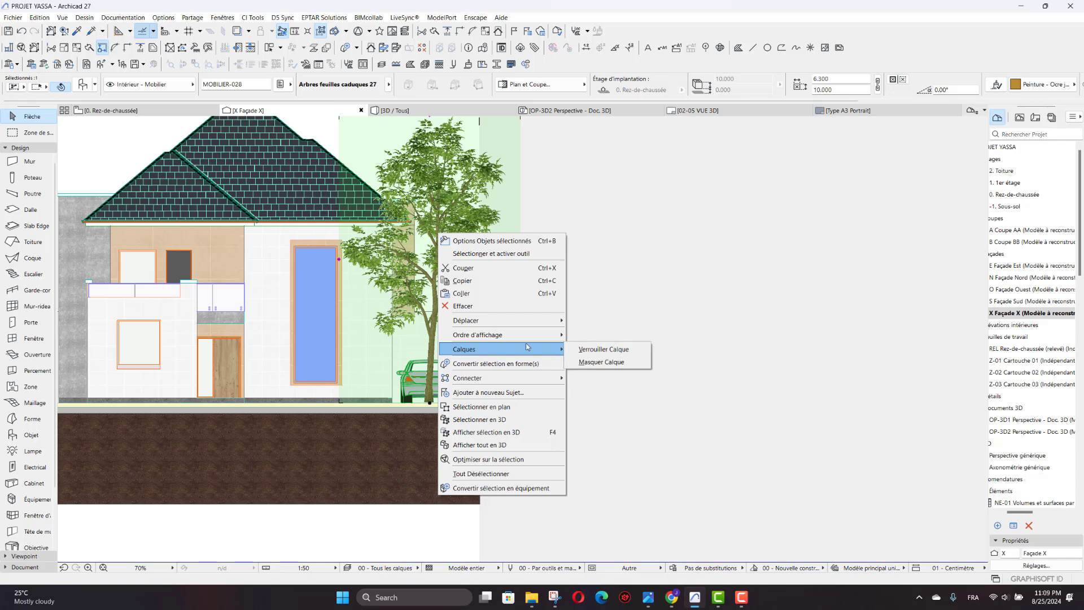
mouse_move(533, 343)
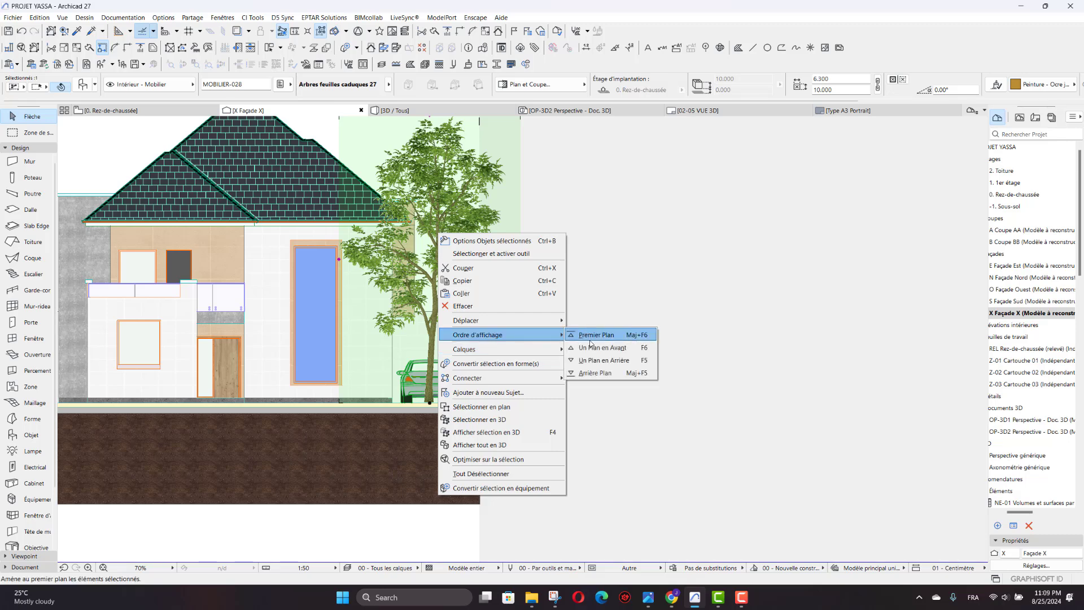
left_click(594, 372)
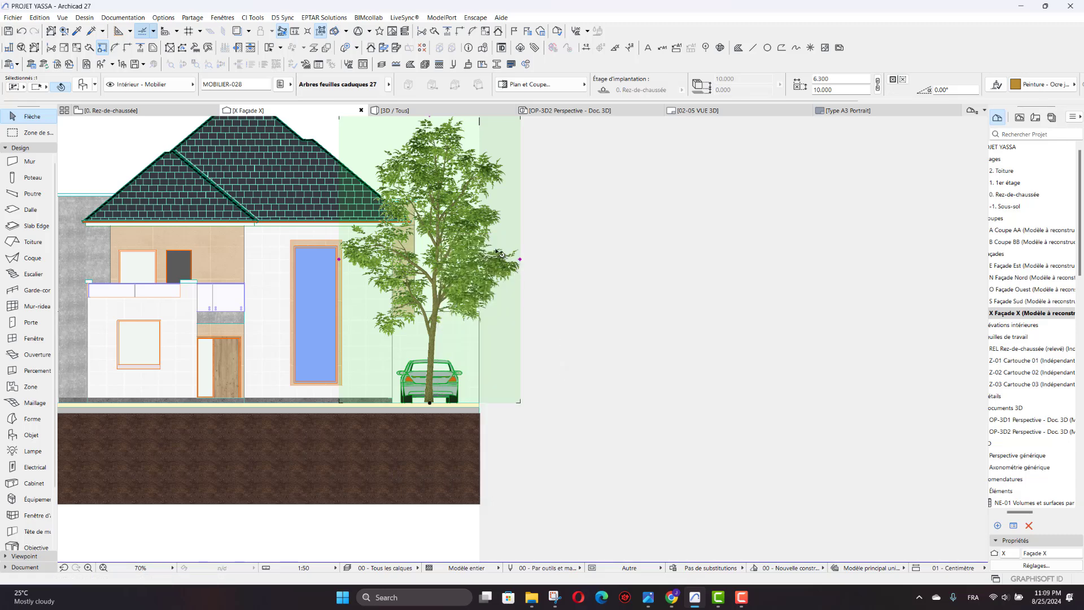
right_click(437, 259)
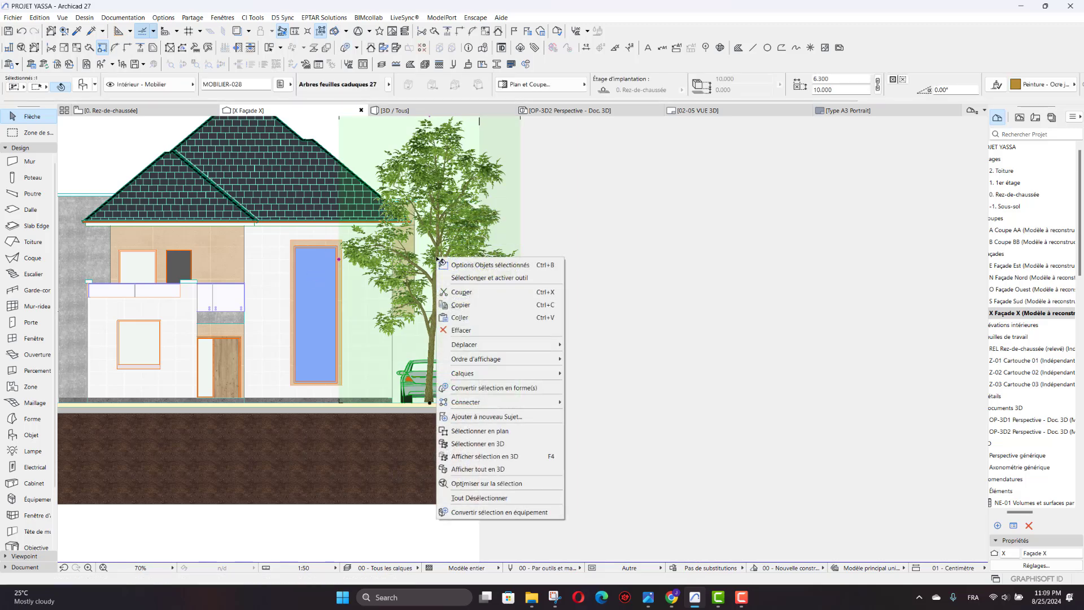
mouse_move(514, 364)
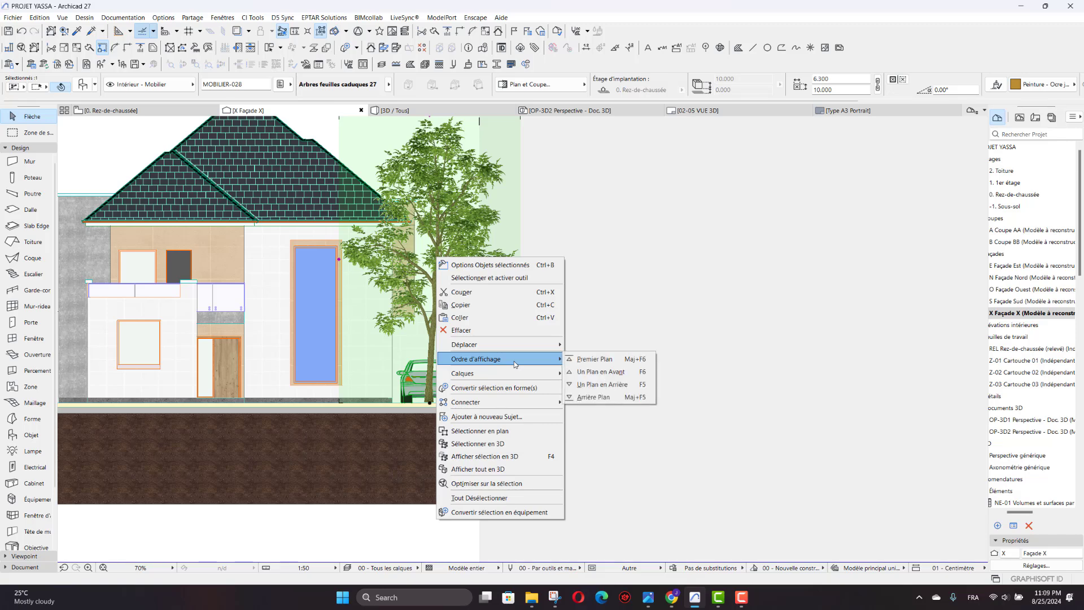
left_click(592, 397)
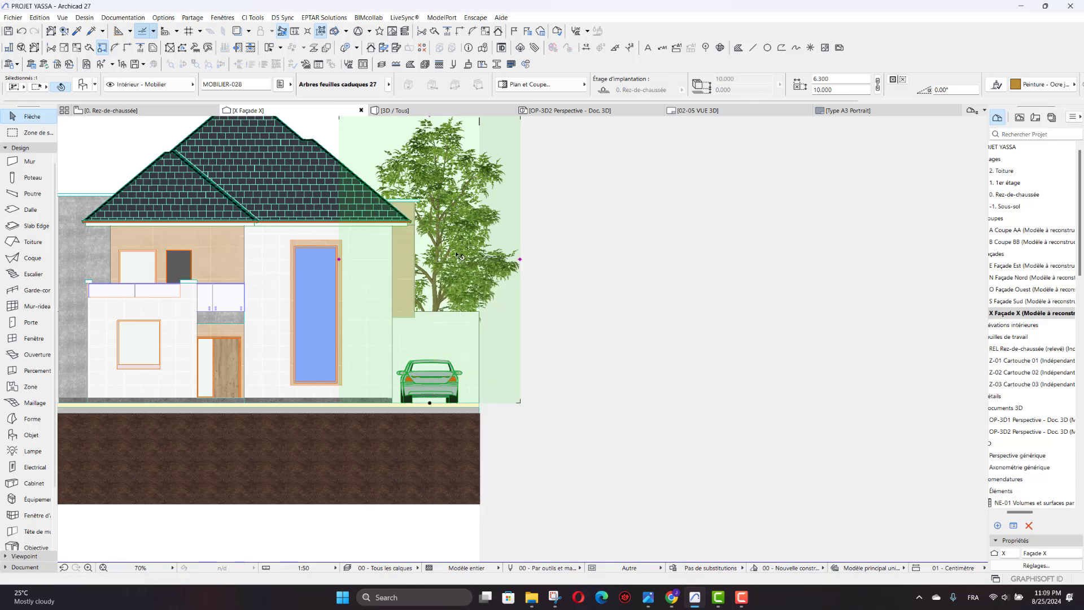
left_click(561, 320)
Step: Copy the tree horizontally along the ground line to the boundary wall on the opposite side of the house
scroll(569, 298, "down", 3)
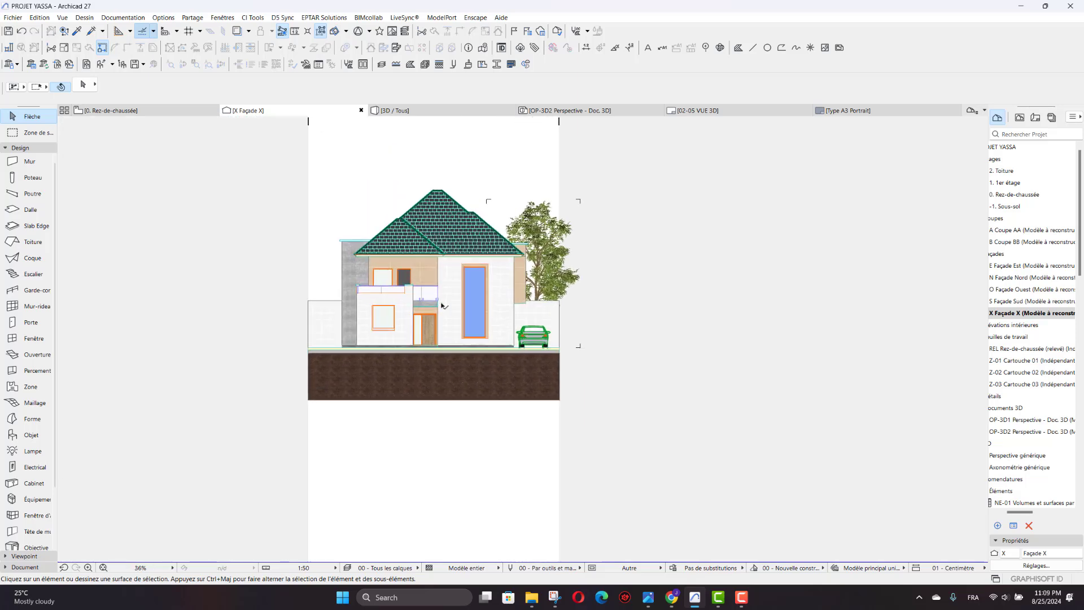
scroll(443, 306, "up", 1)
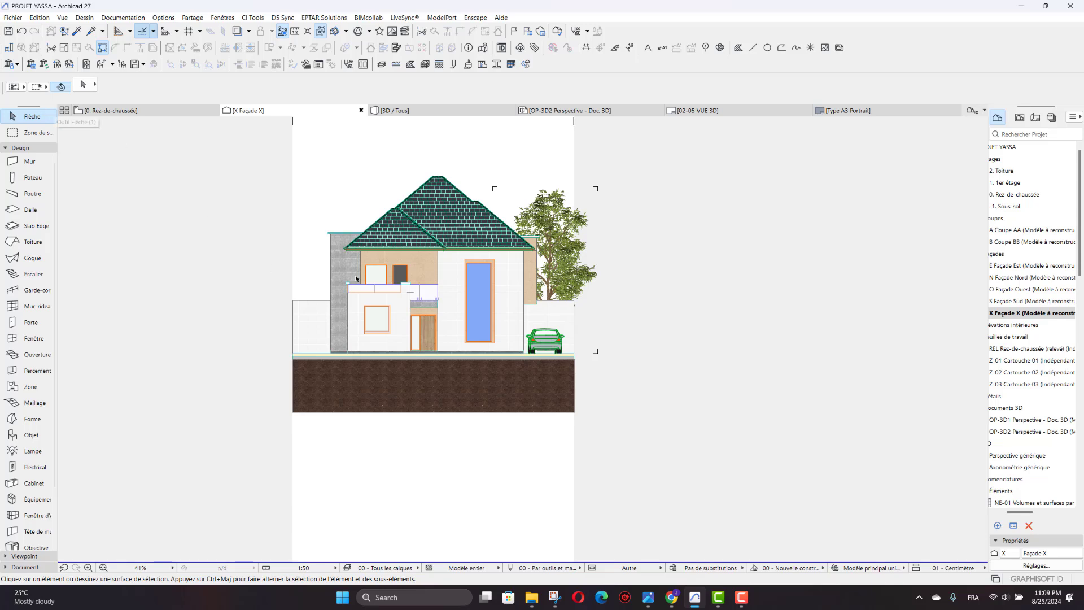
left_click(553, 243)
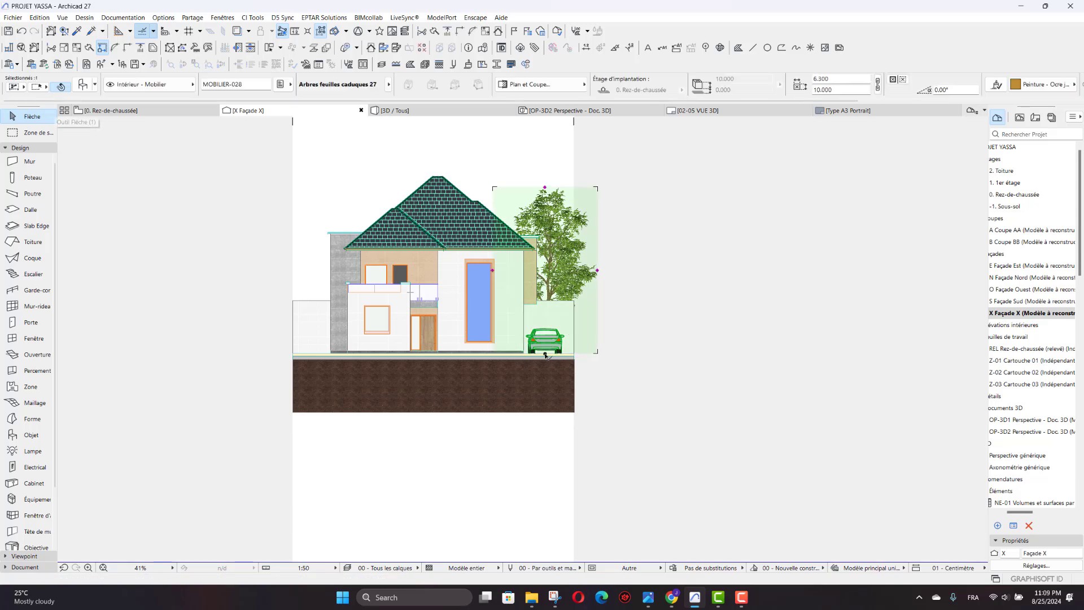
left_click_drag(545, 354, 309, 354)
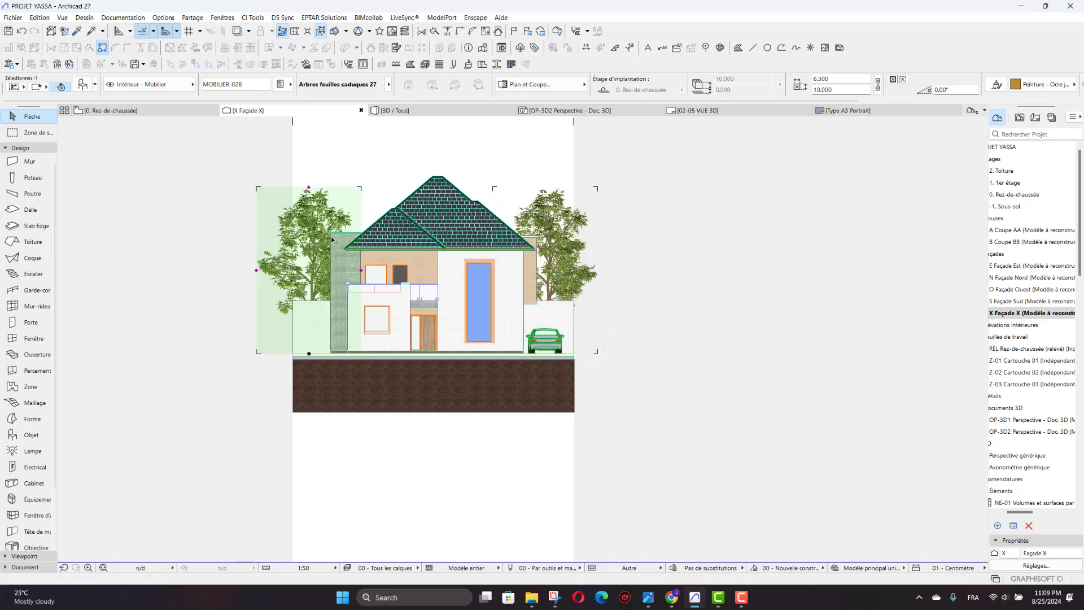
Step: Move the copied tree up behind the main roof's peak, about 8.14 m away at an angle of about 18.6°
left_click(309, 188)
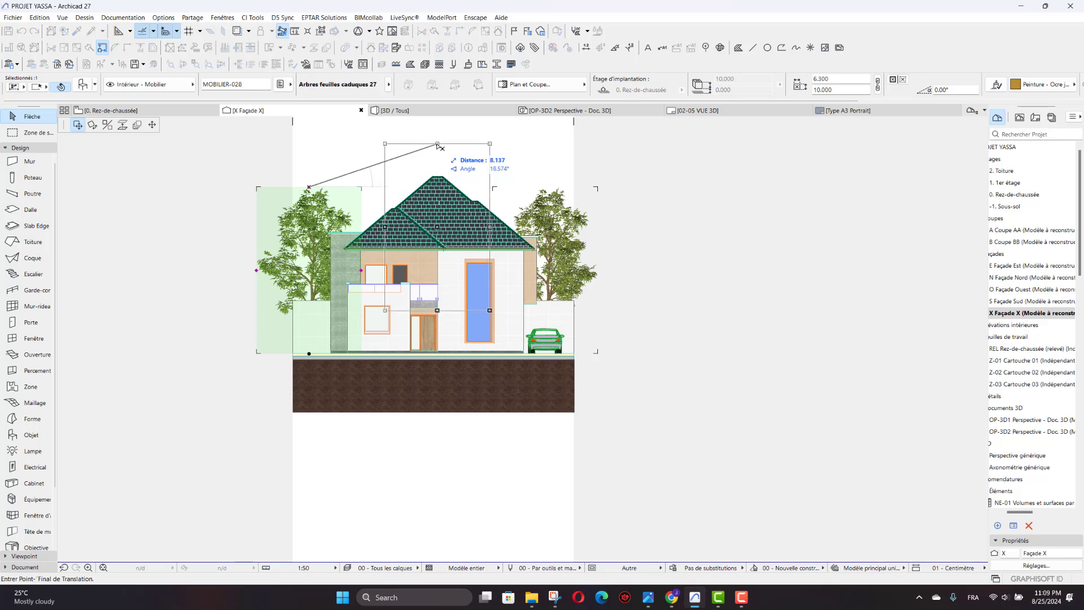
left_click(438, 144)
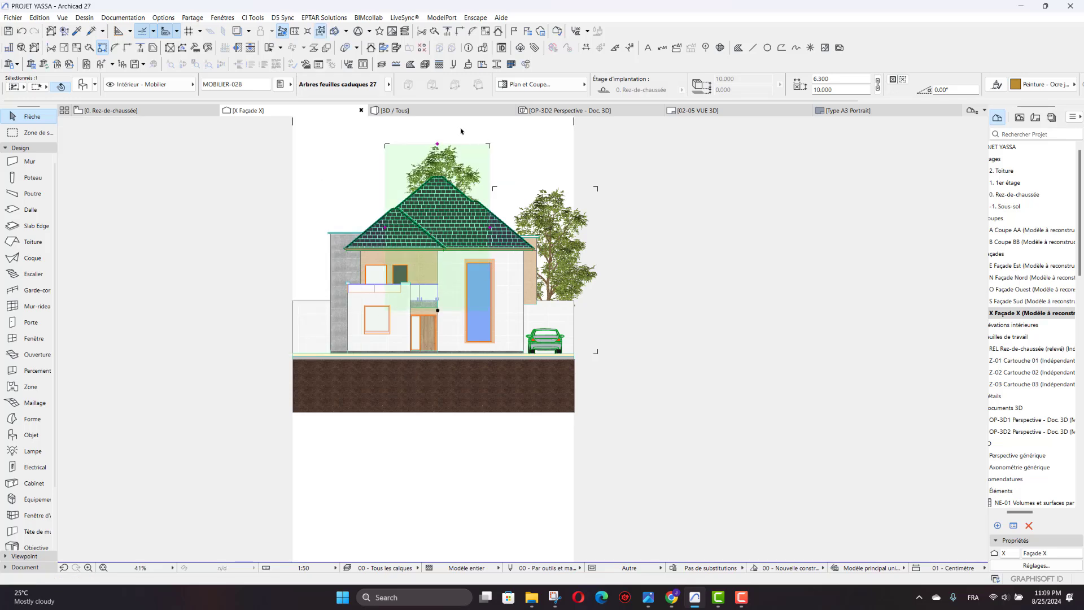
Step: Shift the tree behind the main roof's peak horizontally toward the car side of the house
left_click(437, 145)
left_click(463, 145)
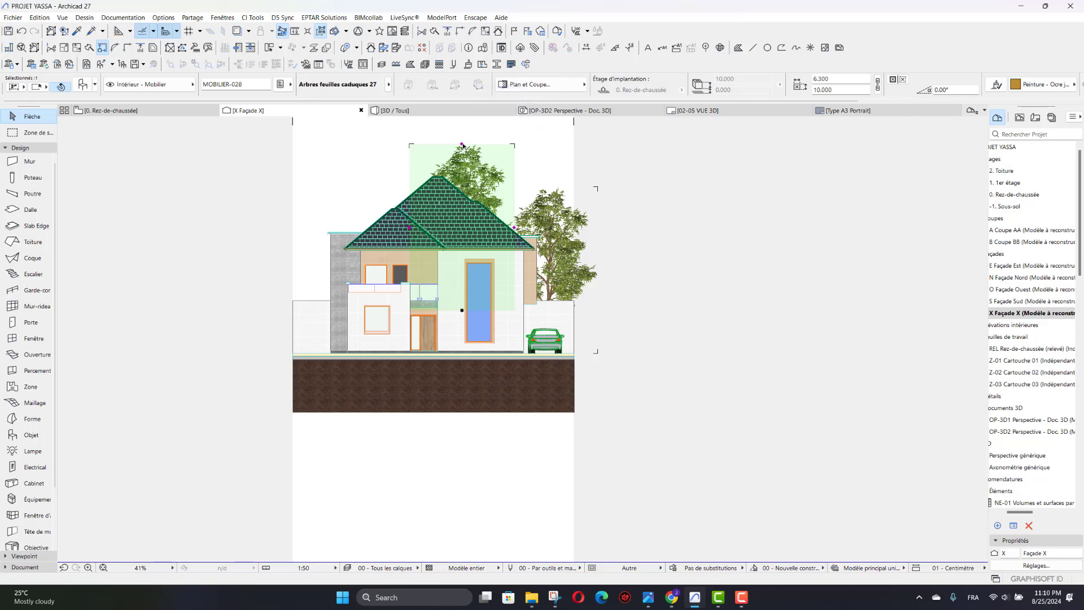
left_click(463, 145)
scroll(326, 175, "up", 2)
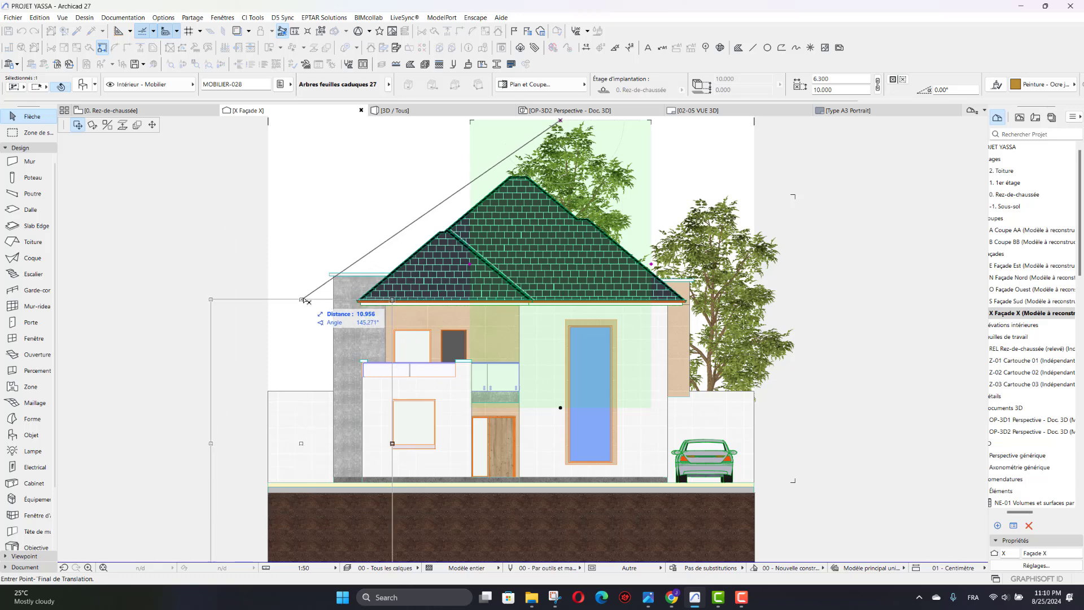
left_click(316, 284)
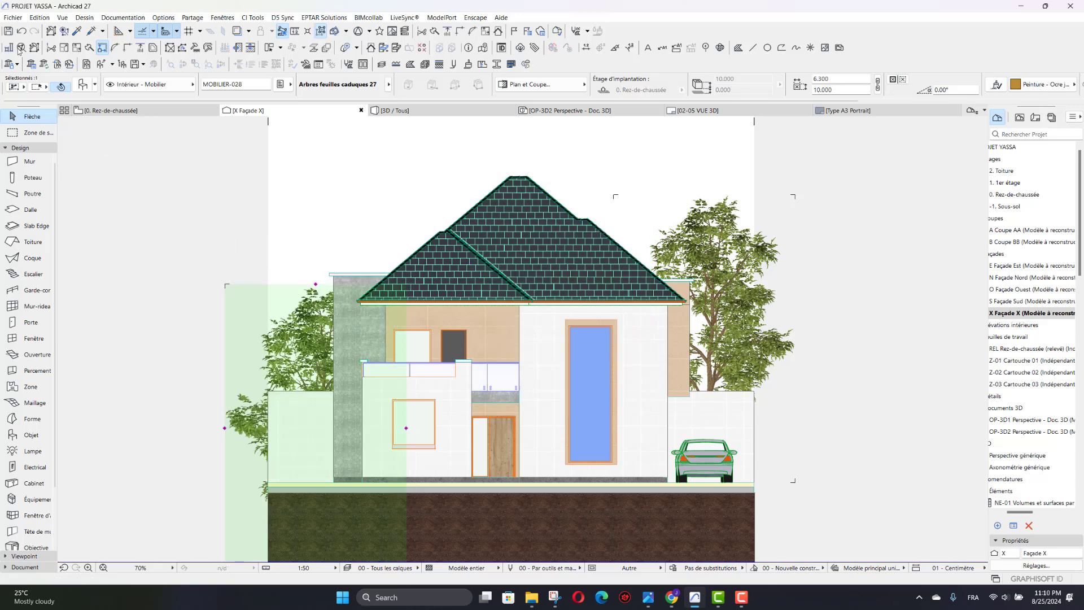
left_click(21, 32)
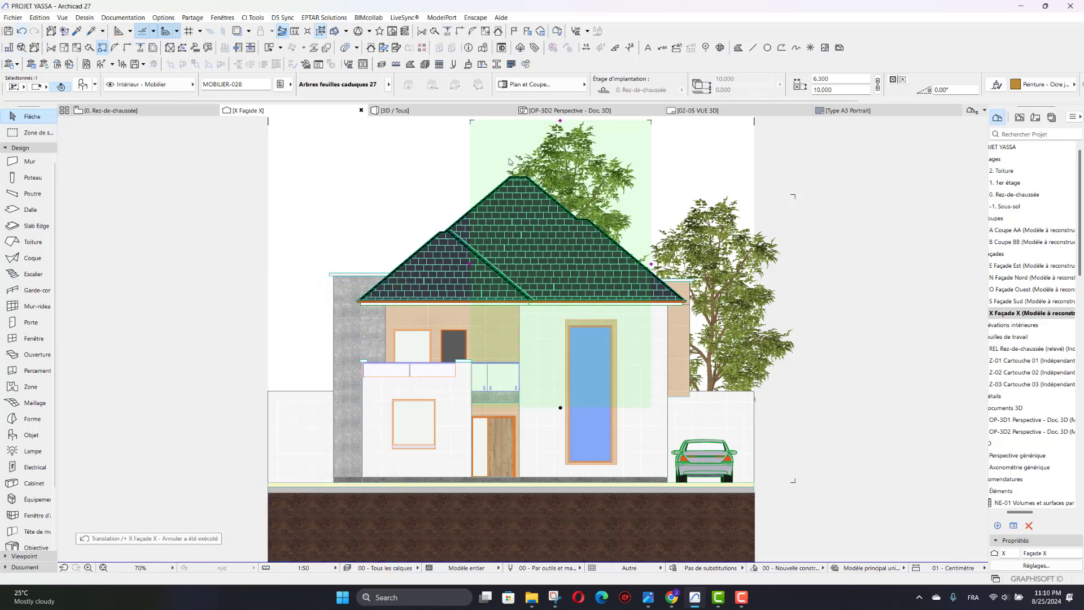
Step: Copy the tree about 11.44 m at about 146.9° to the opposite boundary wall and set the copy's symbol type to Hiver
left_click(559, 122)
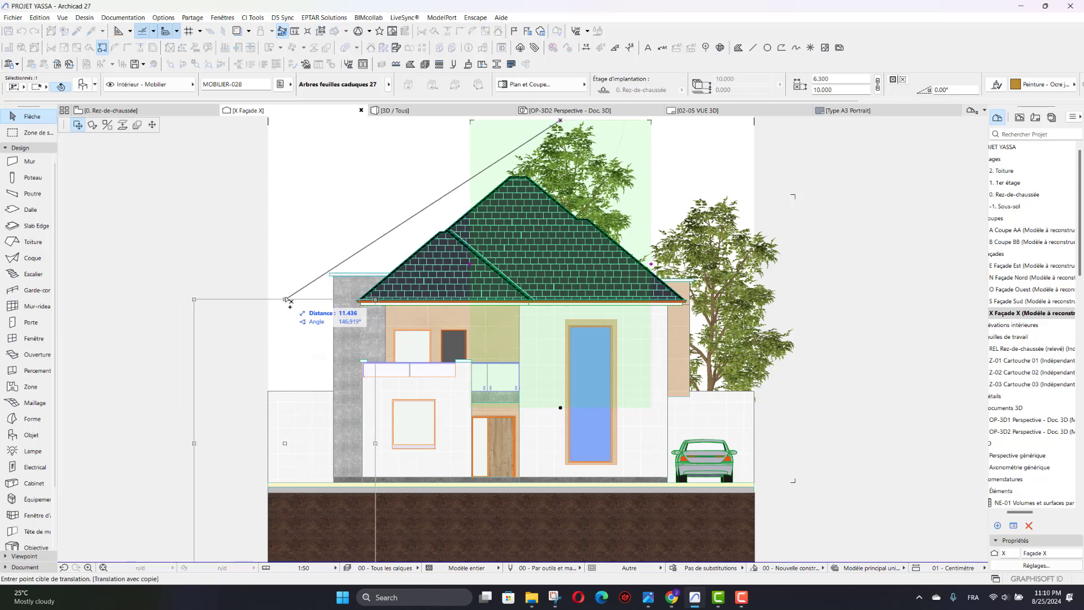
left_click(285, 299)
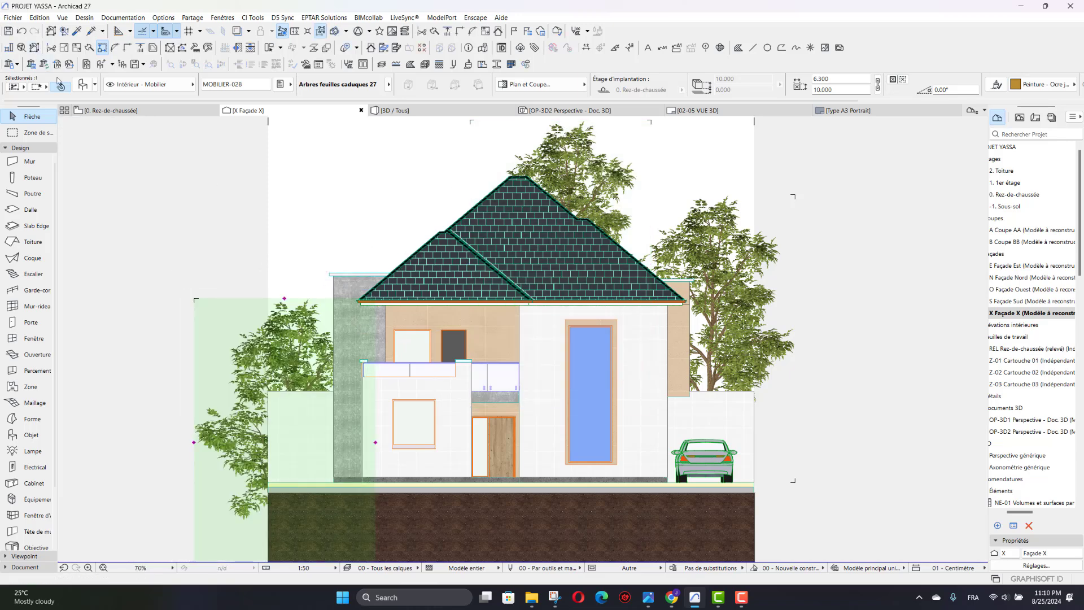
left_click(83, 84)
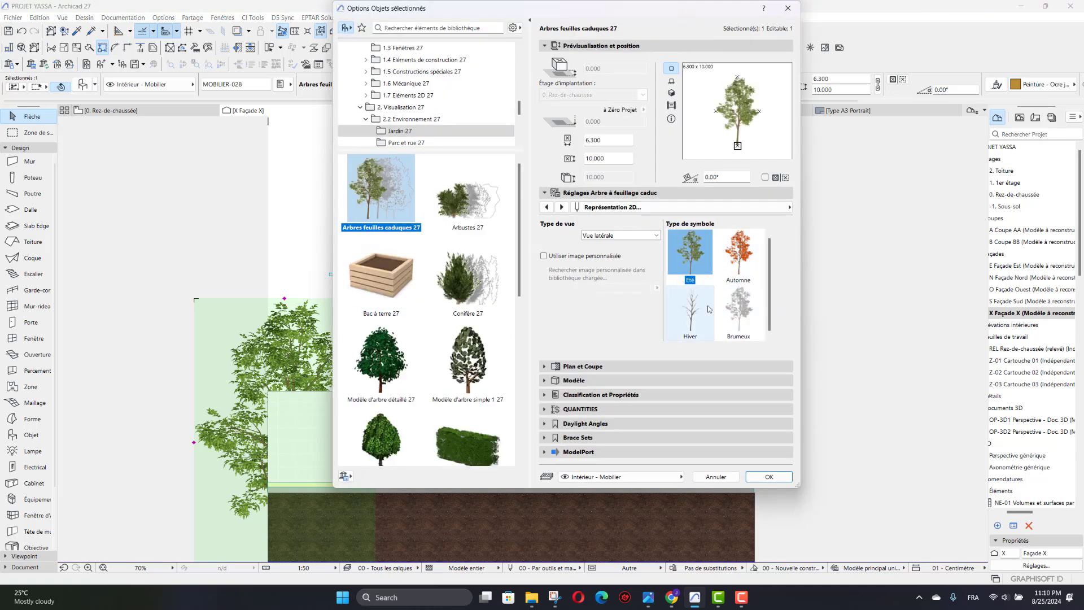
left_click(748, 270)
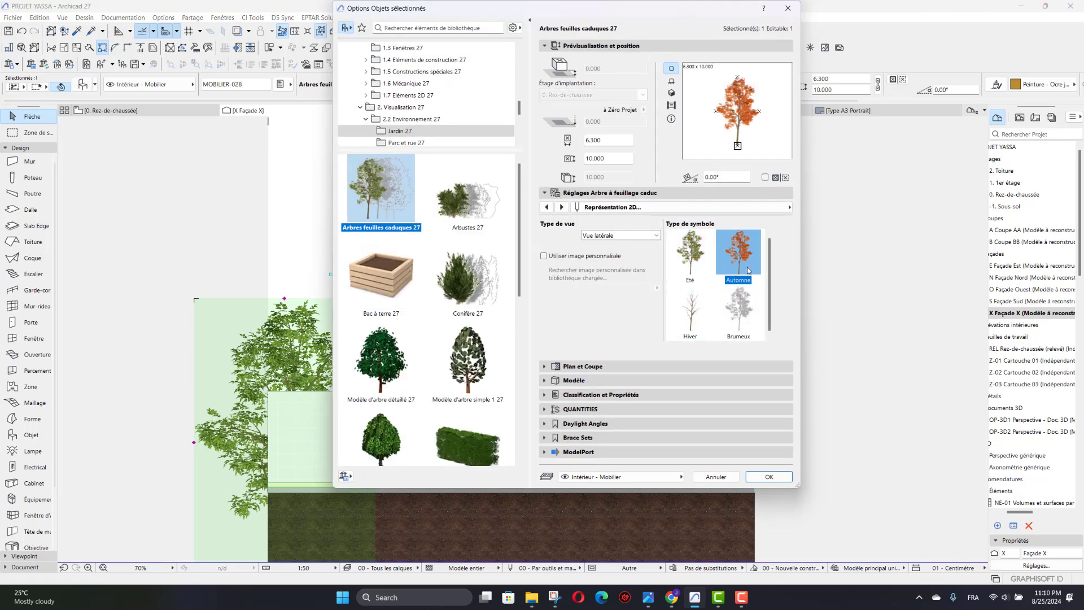
left_click(689, 308)
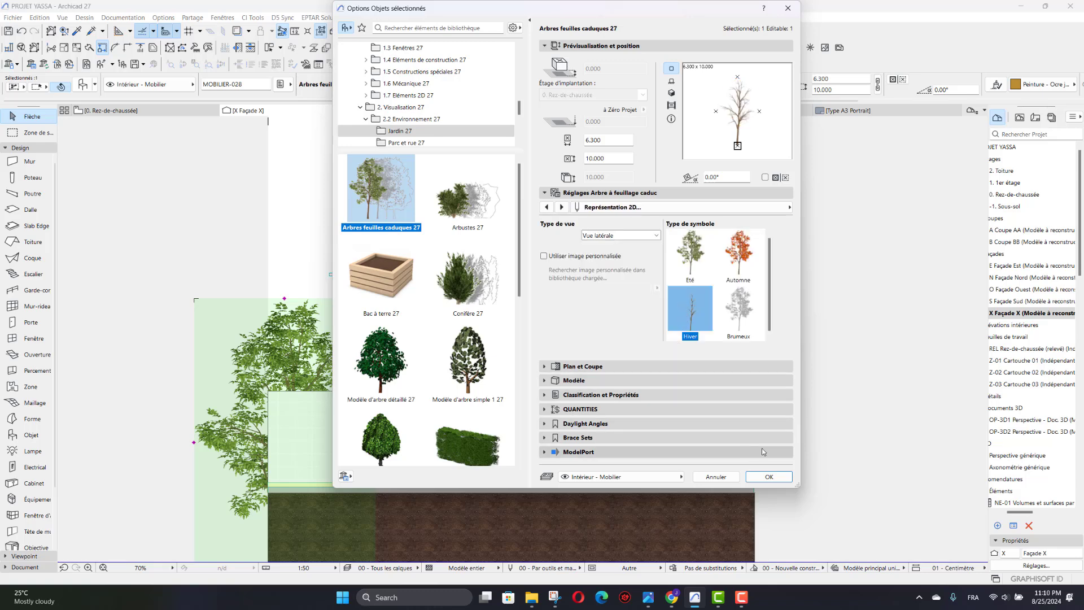
left_click(769, 477)
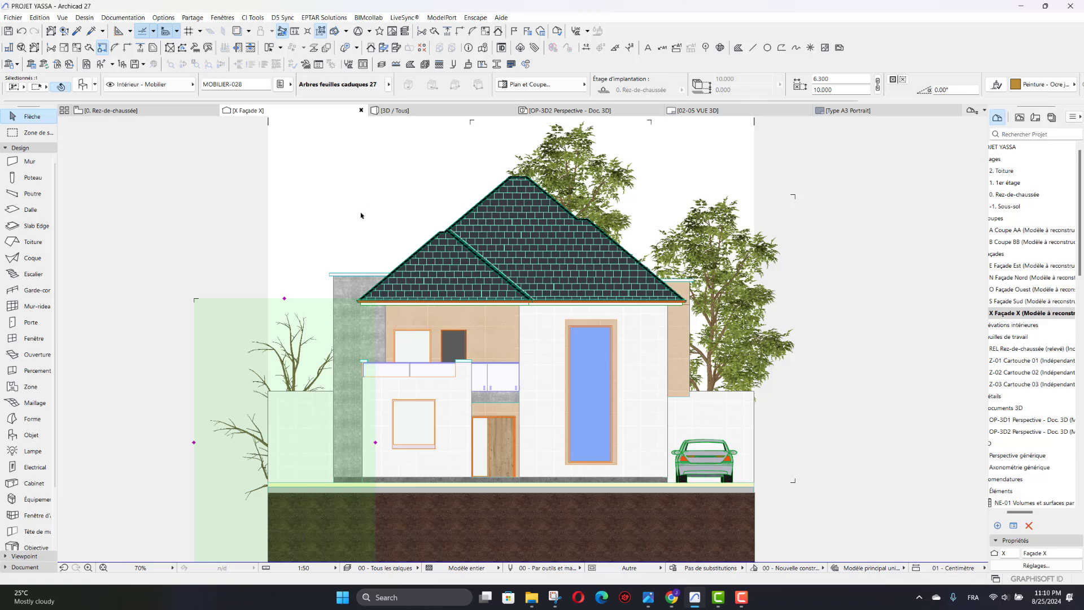
Step: Move the winter tree up and slightly toward the house so it rises behind the boundary wall
left_click(284, 299)
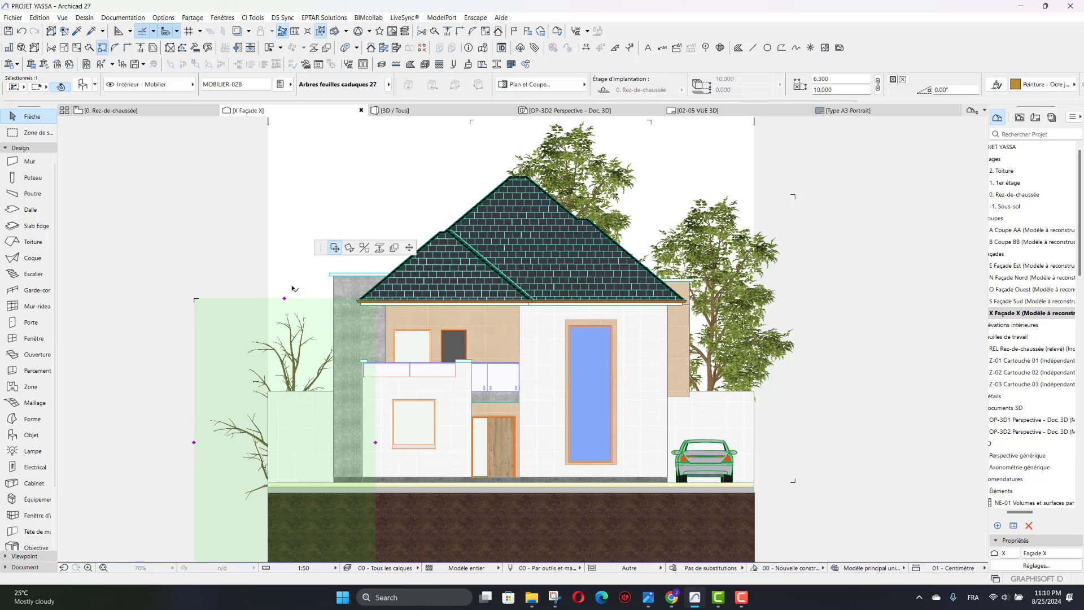
left_click(284, 215)
left_click(285, 215)
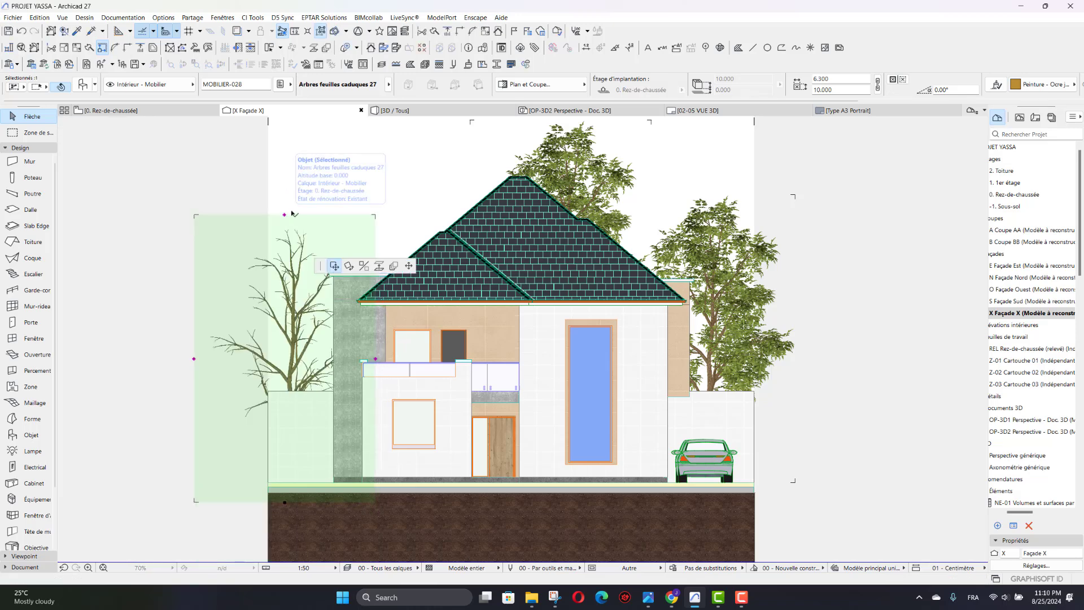
left_click(306, 207)
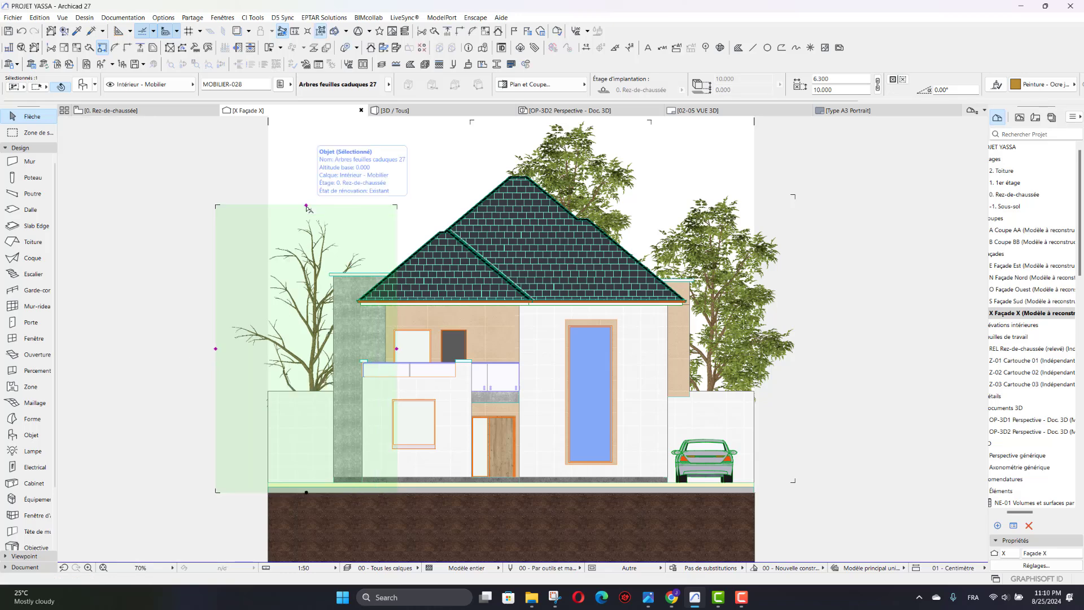
left_click(366, 180)
Step: Examine the façade composition with its three trees, boundary walls, car and ground
scroll(315, 216, "down", 4)
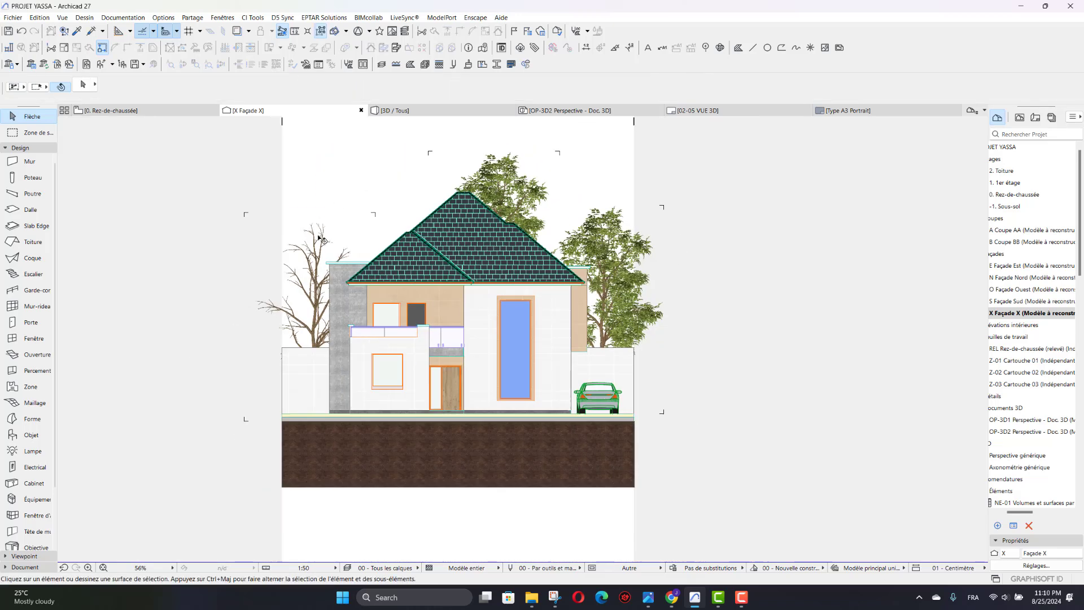
scroll(334, 313, "up", 2)
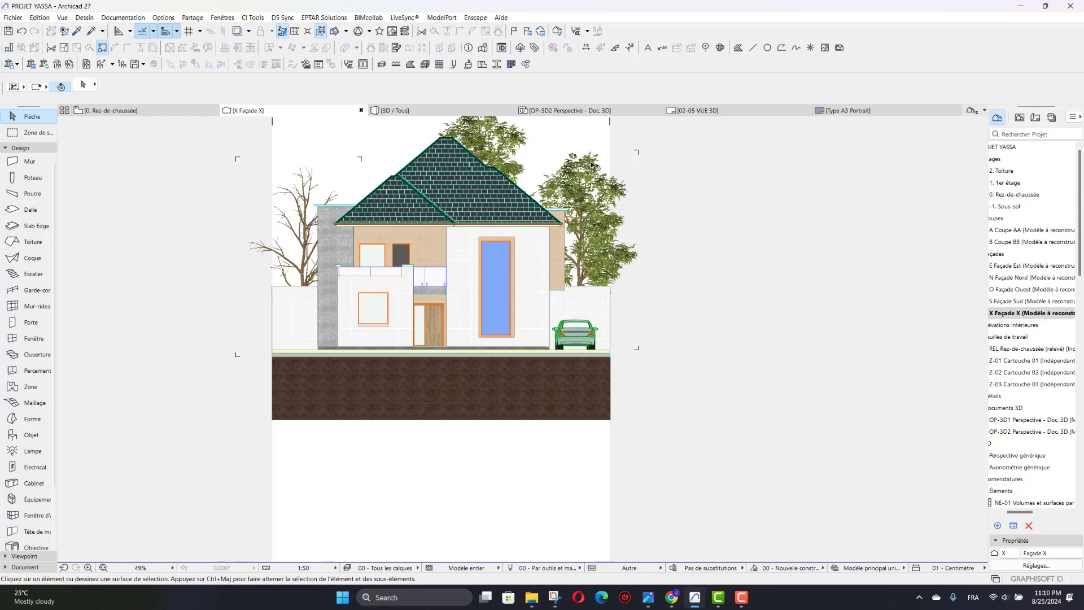
scroll(449, 351, "up", 2)
scroll(449, 352, "down", 2)
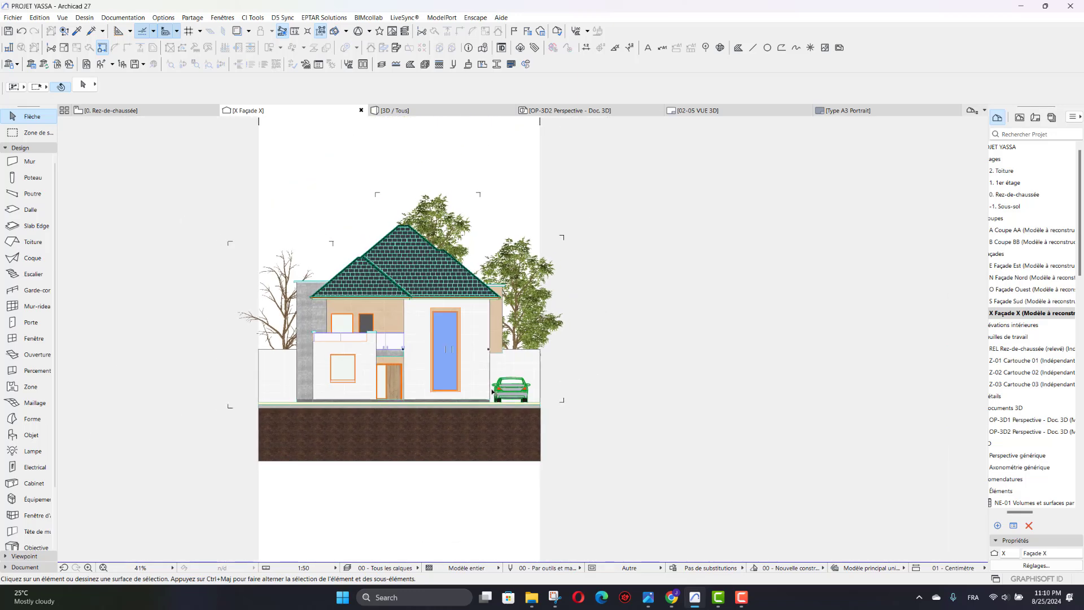
scroll(506, 367, "up", 1)
scroll(342, 390, "up", 1)
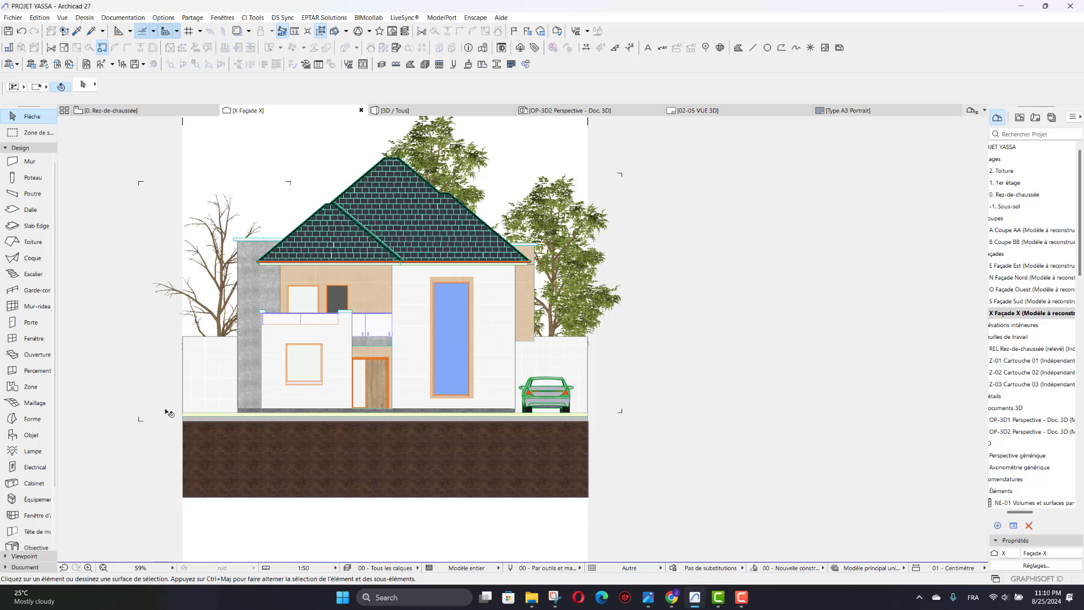
scroll(210, 424, "up", 2)
scroll(265, 443, "down", 2)
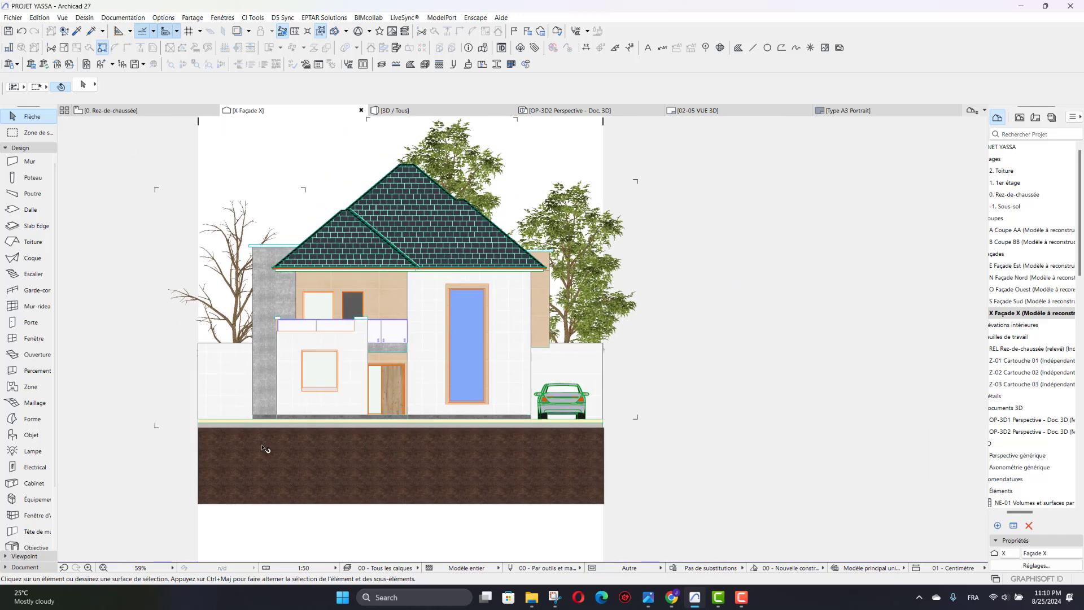
Step: Change the composite structure of the ground slab beneath the house to 3.4 - Dalle BA
left_click(215, 421)
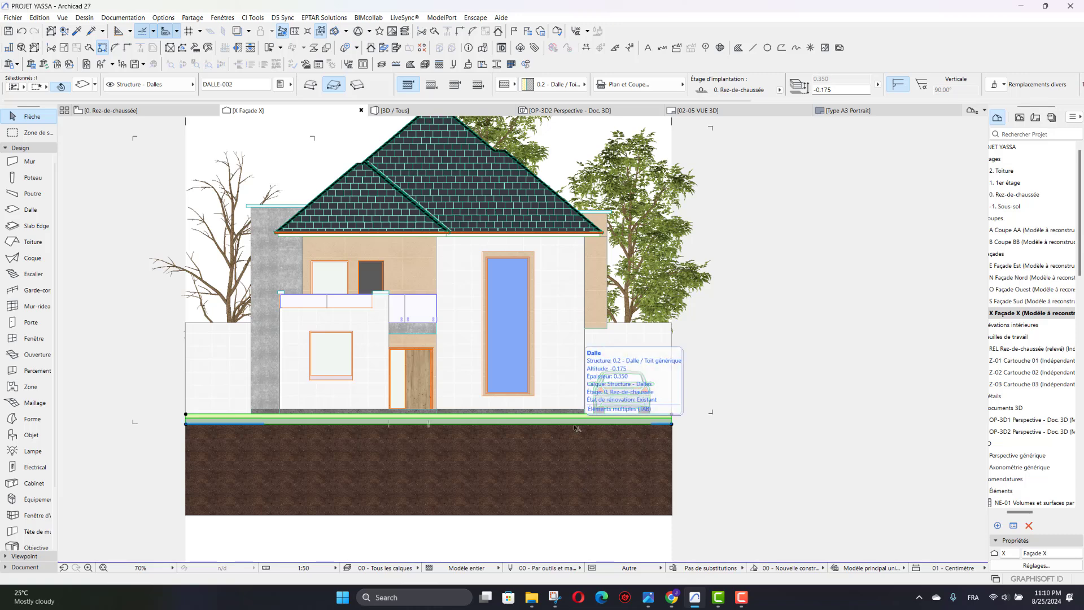
left_click(82, 84)
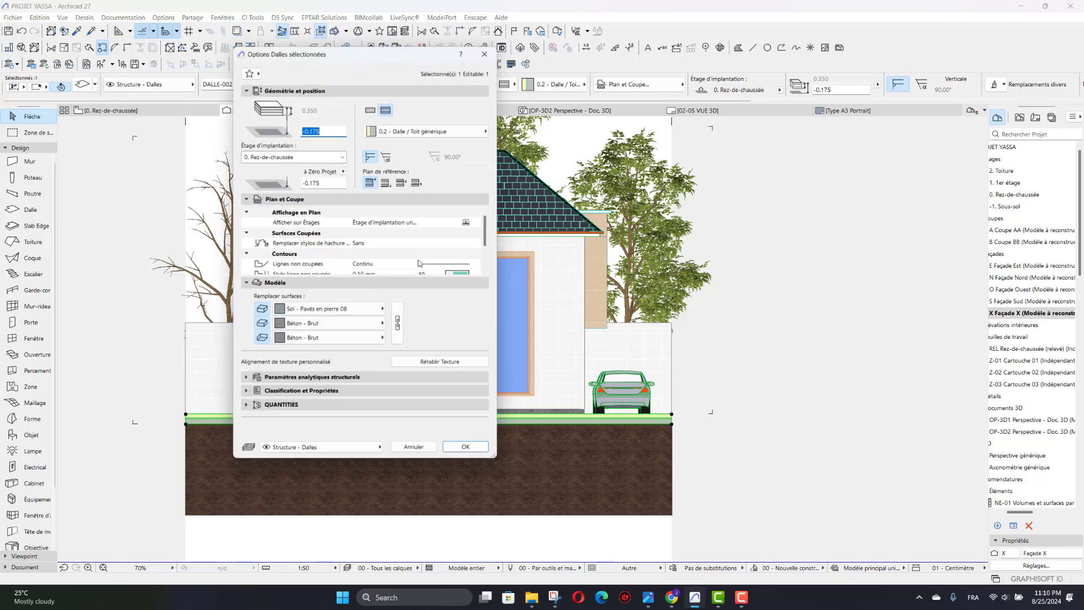
scroll(294, 252, "down", 3)
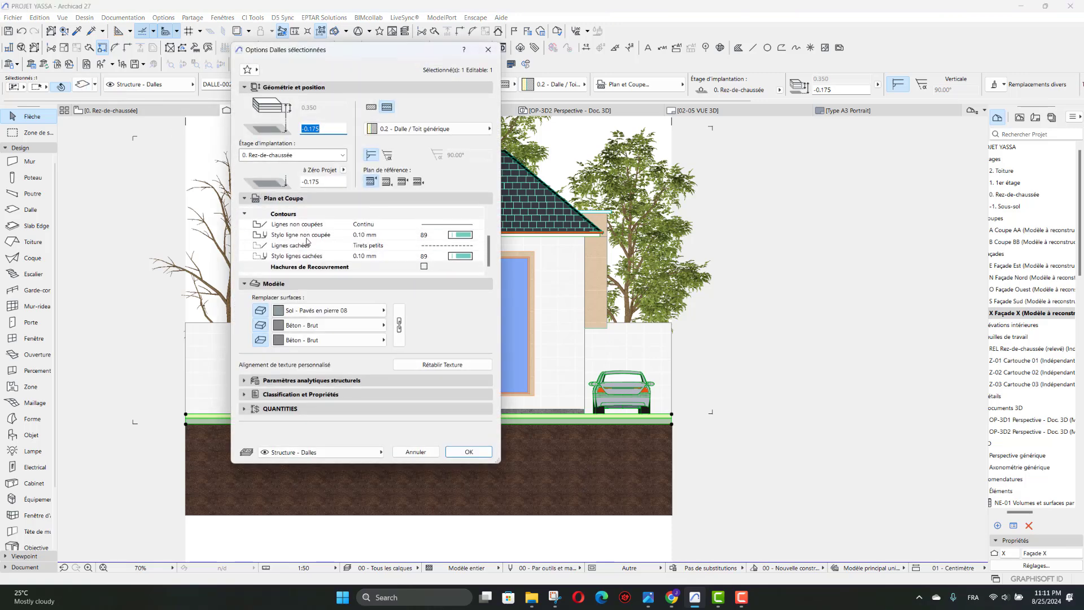
scroll(305, 244, "up", 3)
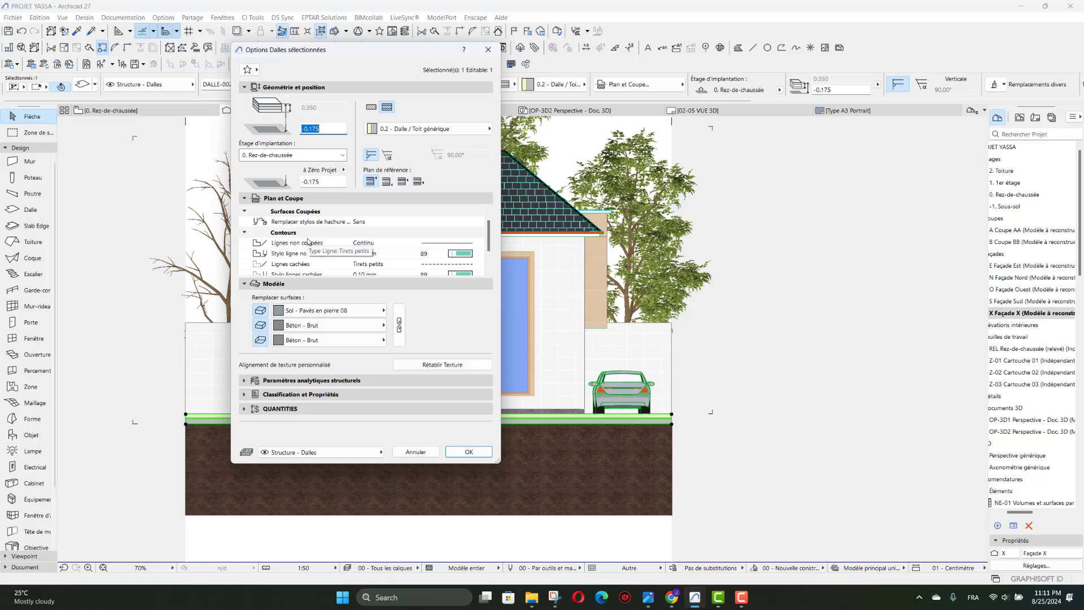
left_click(406, 129)
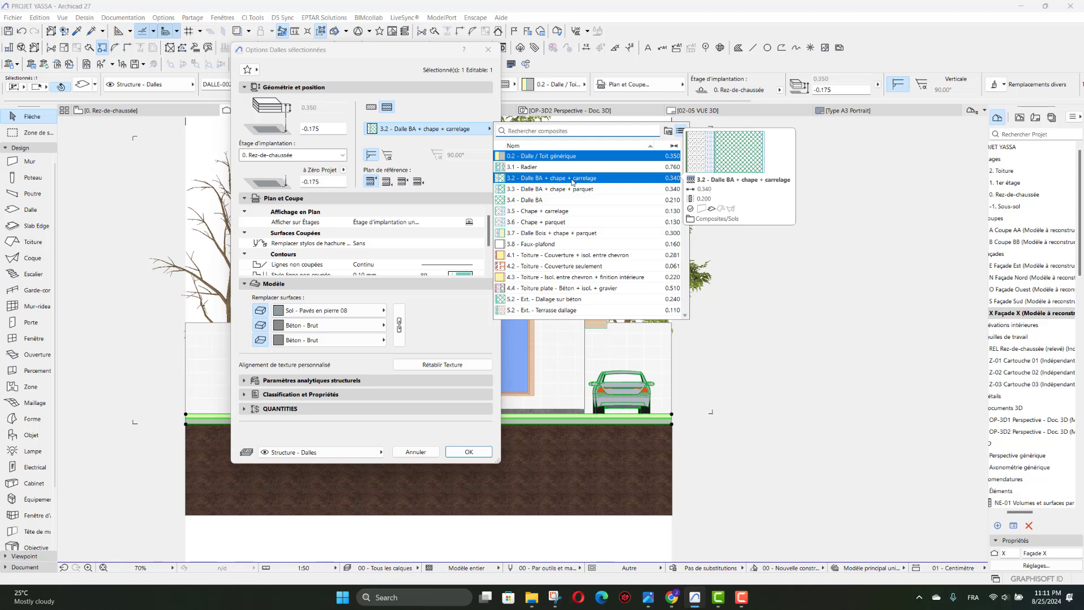
left_click(571, 199)
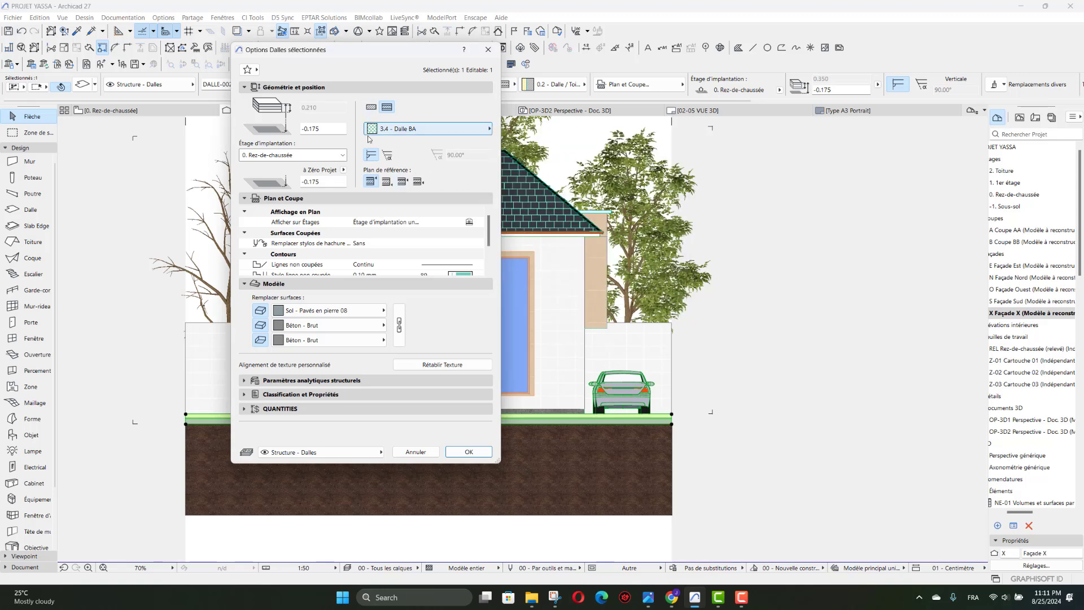
Step: Override the ground slab's cut fill pens with Avant-plan and set the foreground pen to 61
scroll(451, 262, "down", 3)
scroll(451, 263, "up", 3)
scroll(451, 263, "down", 3)
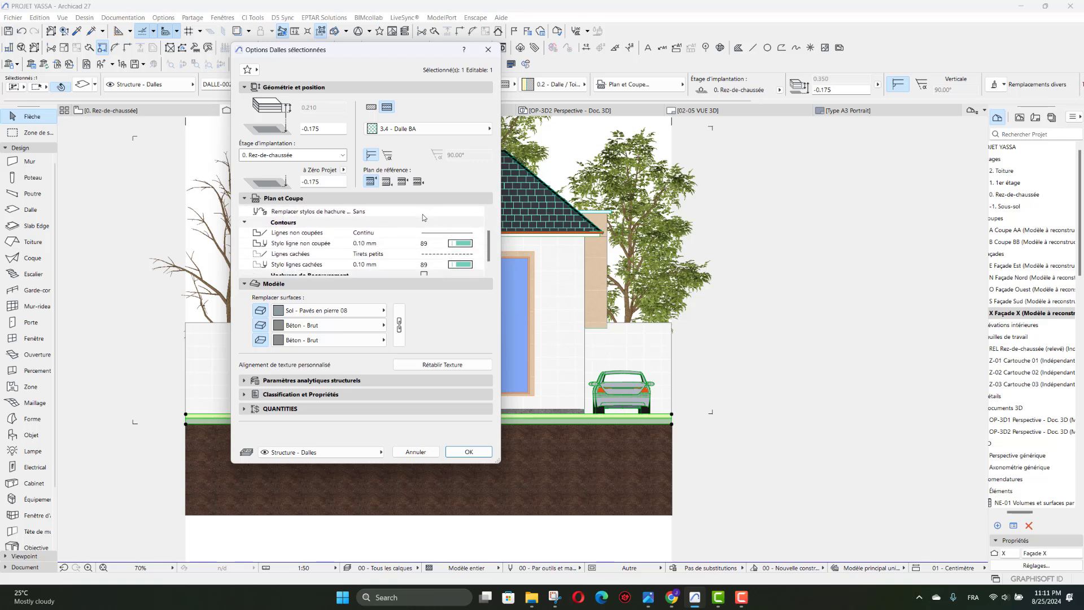
left_click(424, 213)
left_click(478, 211)
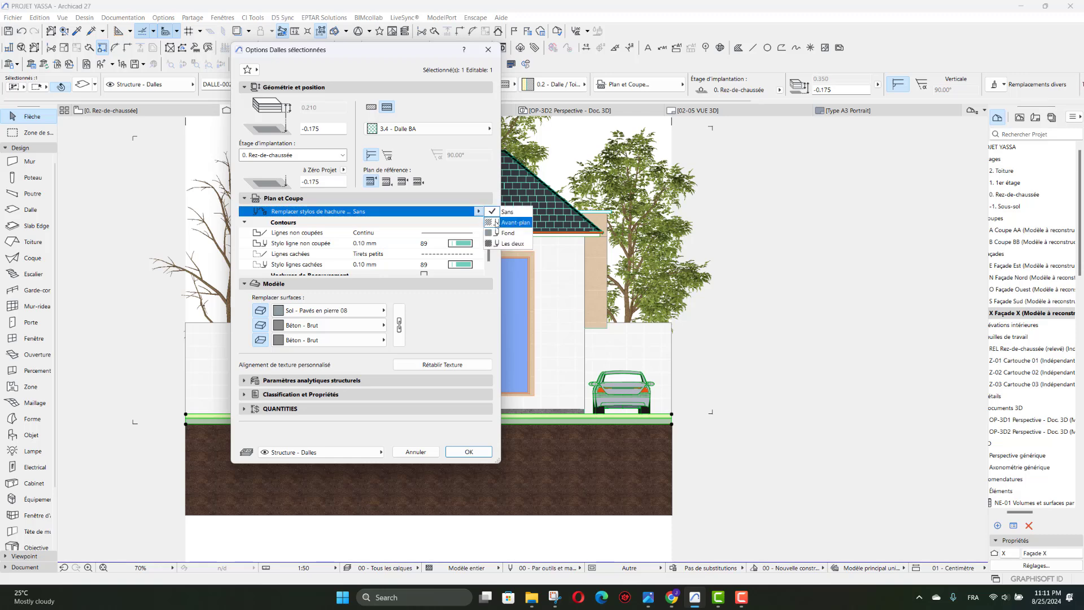
left_click(508, 222)
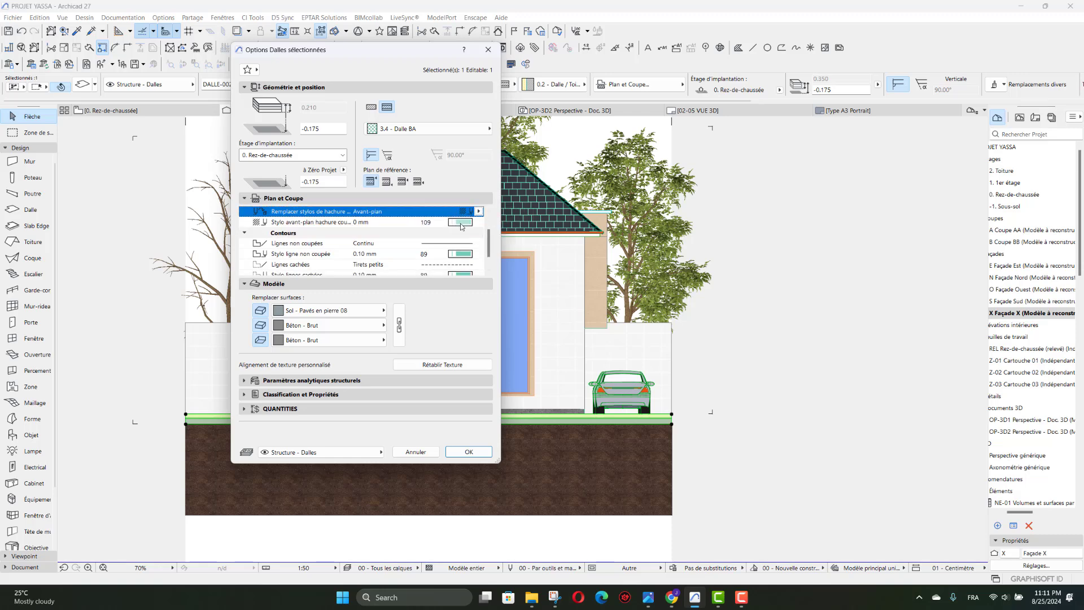
left_click(461, 223)
left_click(490, 252)
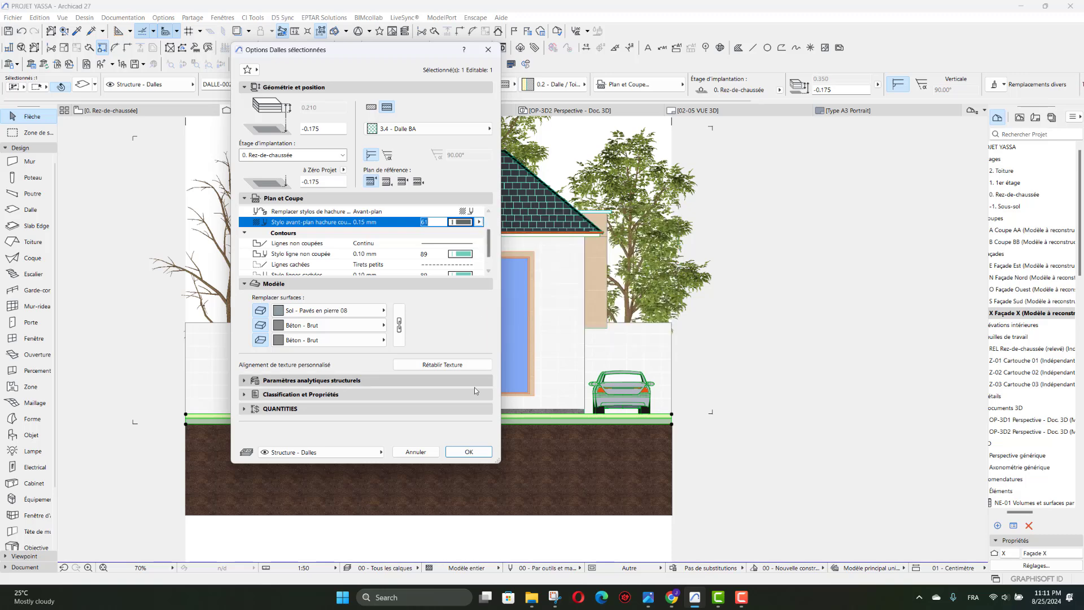
left_click(468, 452)
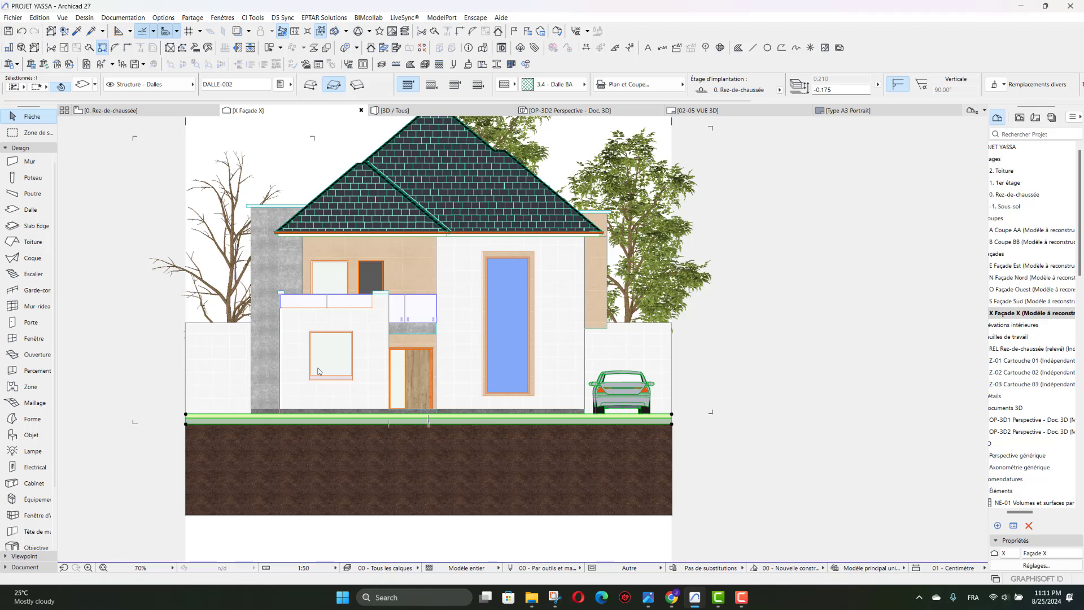
key("Escape")
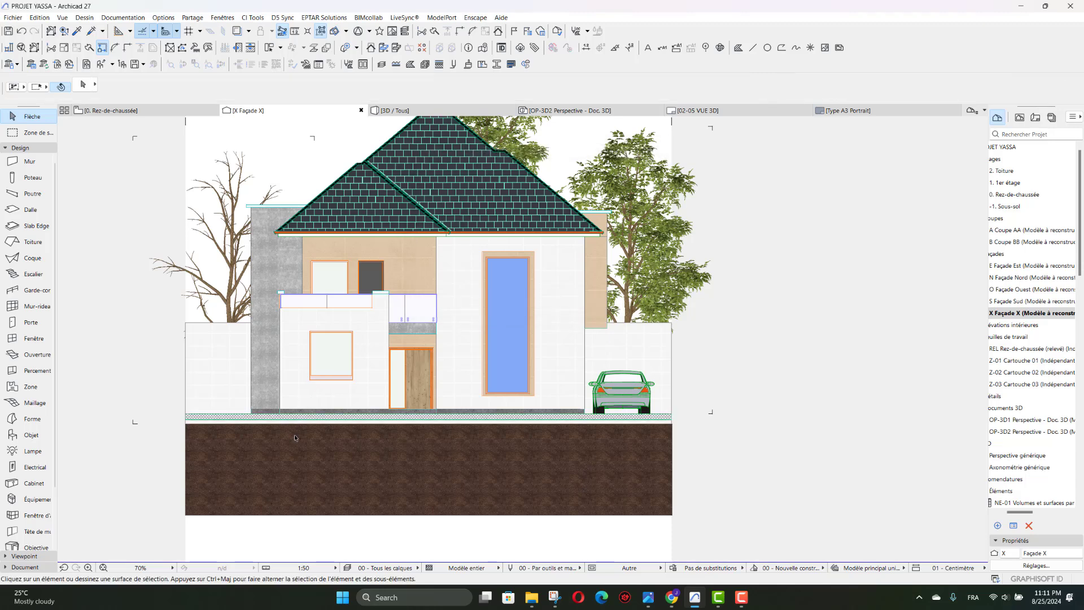
Step: Override both cut fill pens of the ground slab with Les deux and set the cut fill background pen to 102
scroll(305, 432, "down", 3)
scroll(314, 436, "up", 1)
scroll(314, 435, "up", 2)
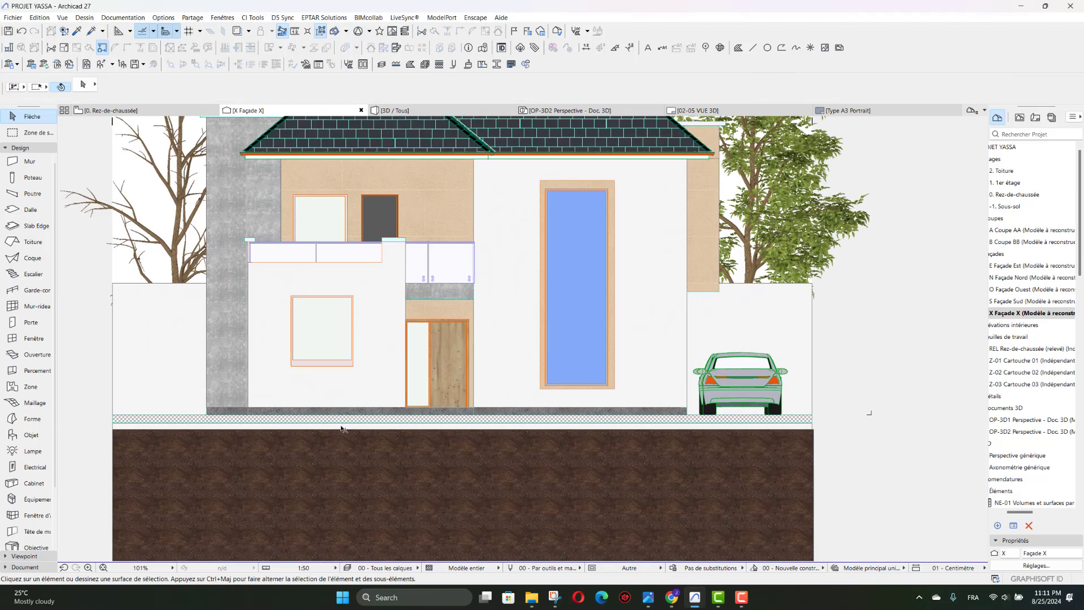
left_click(135, 421)
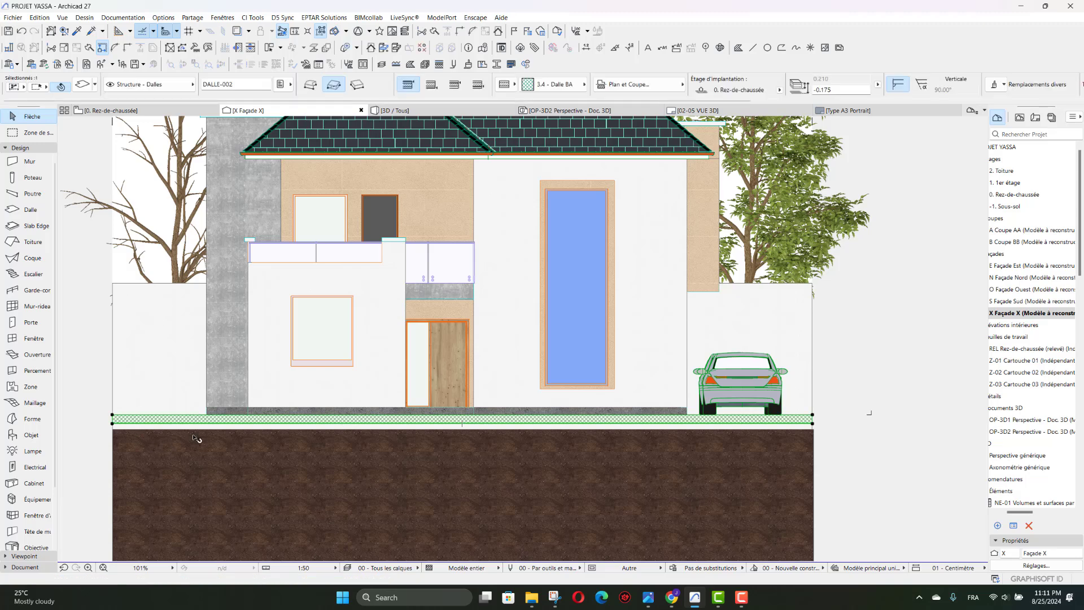
left_click(188, 427)
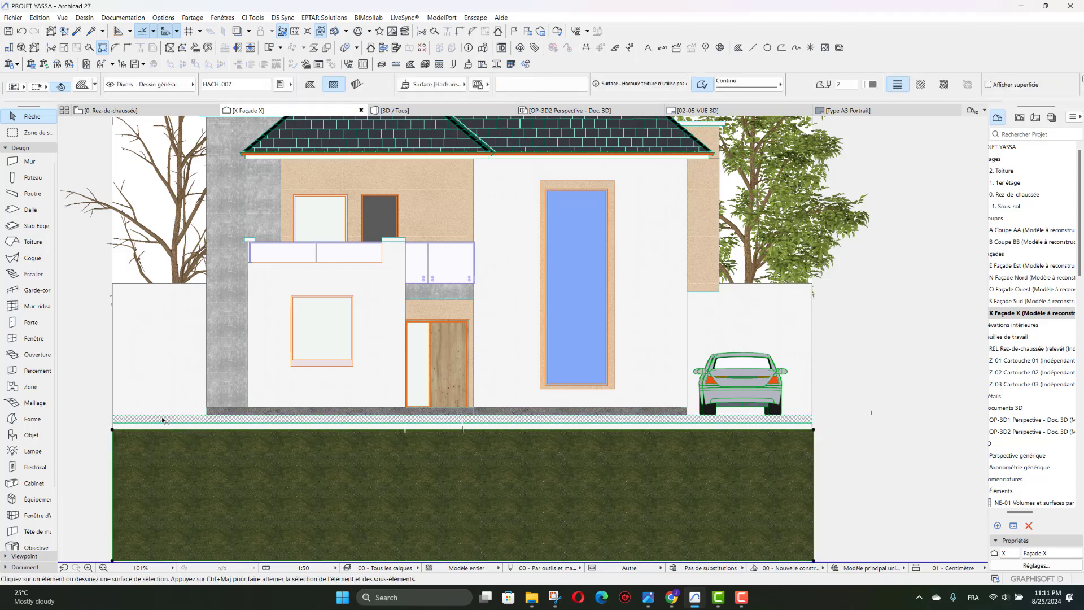
left_click(164, 420)
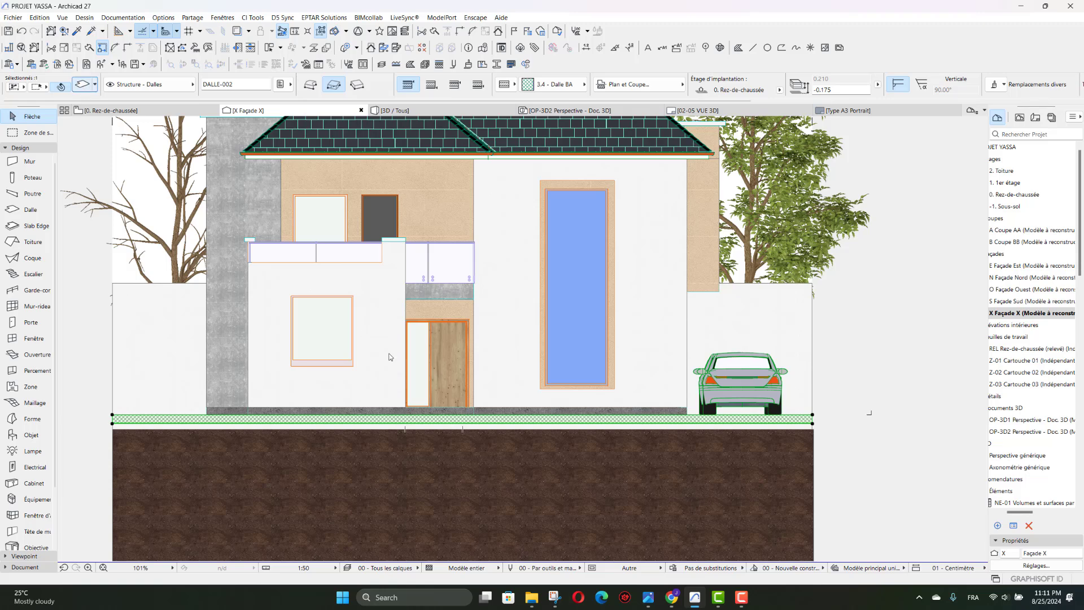
key("ctrl+t")
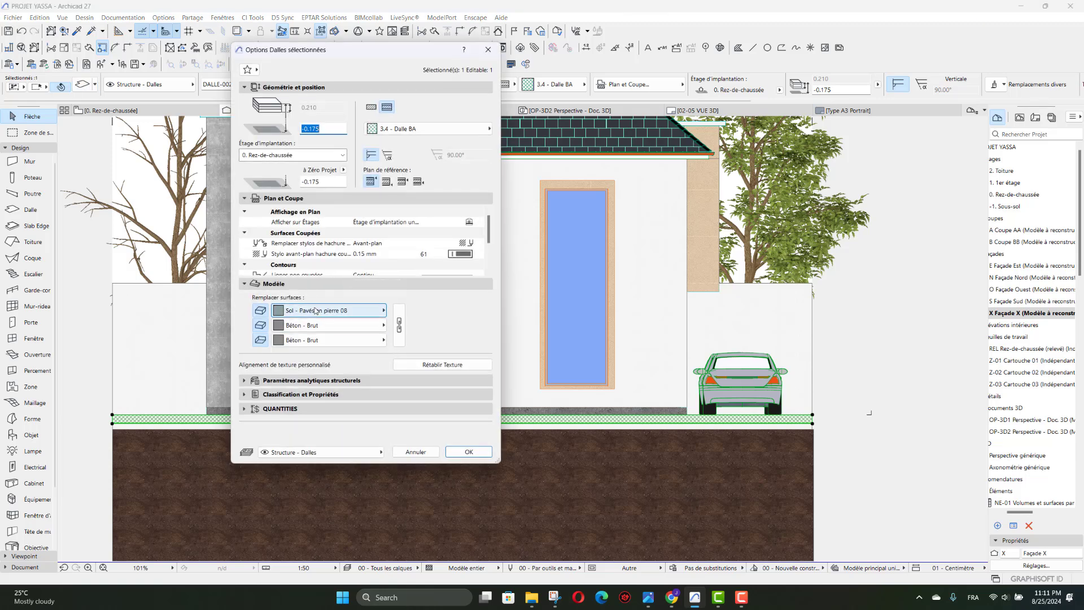
scroll(437, 238, "down", 1)
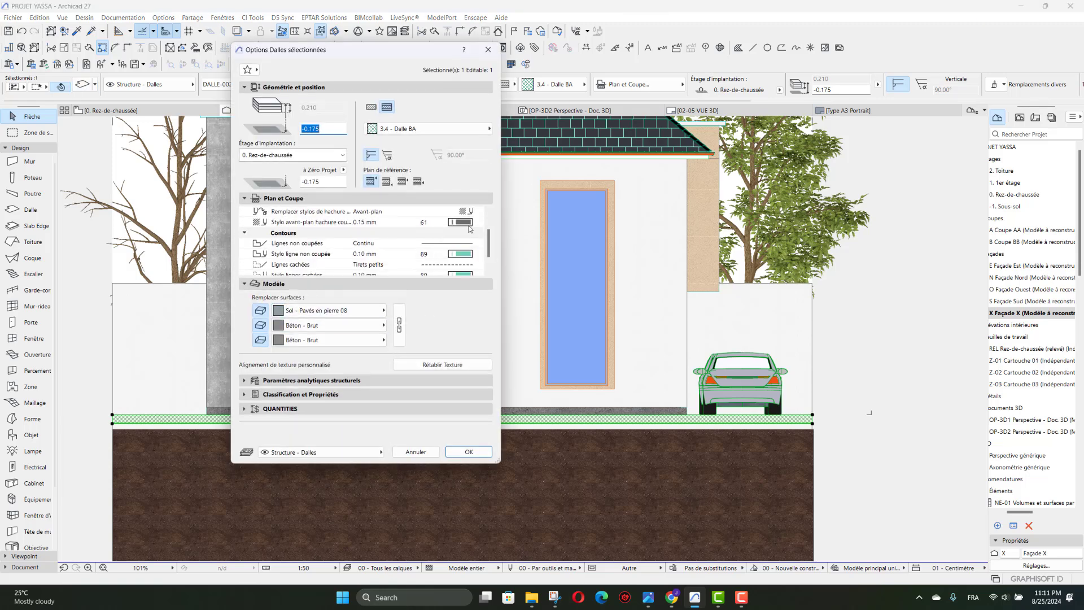
left_click(470, 212)
left_click(505, 245)
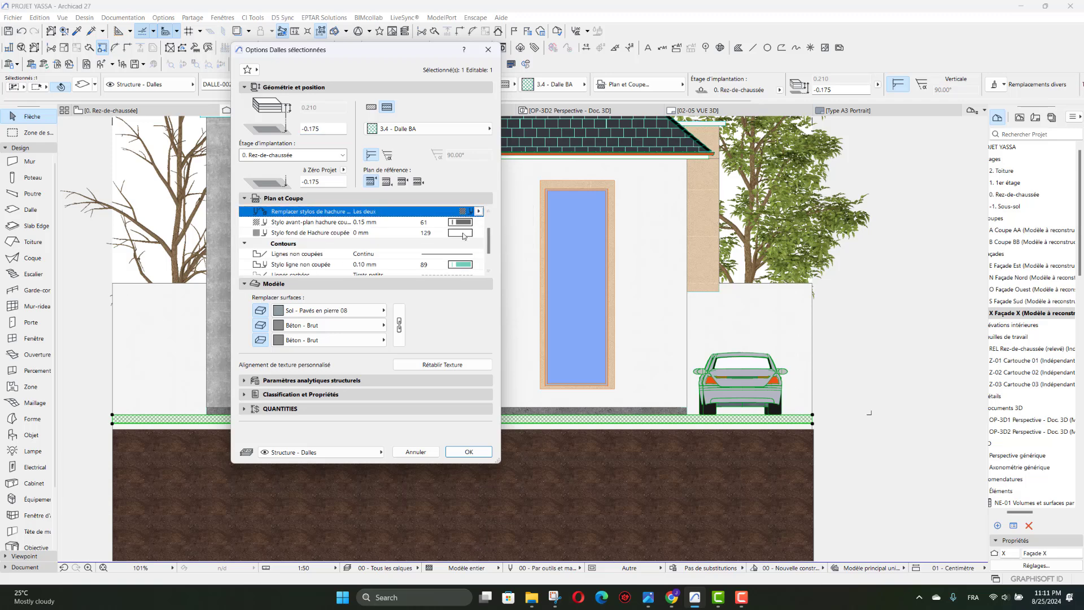
left_click(462, 233)
left_click(499, 279)
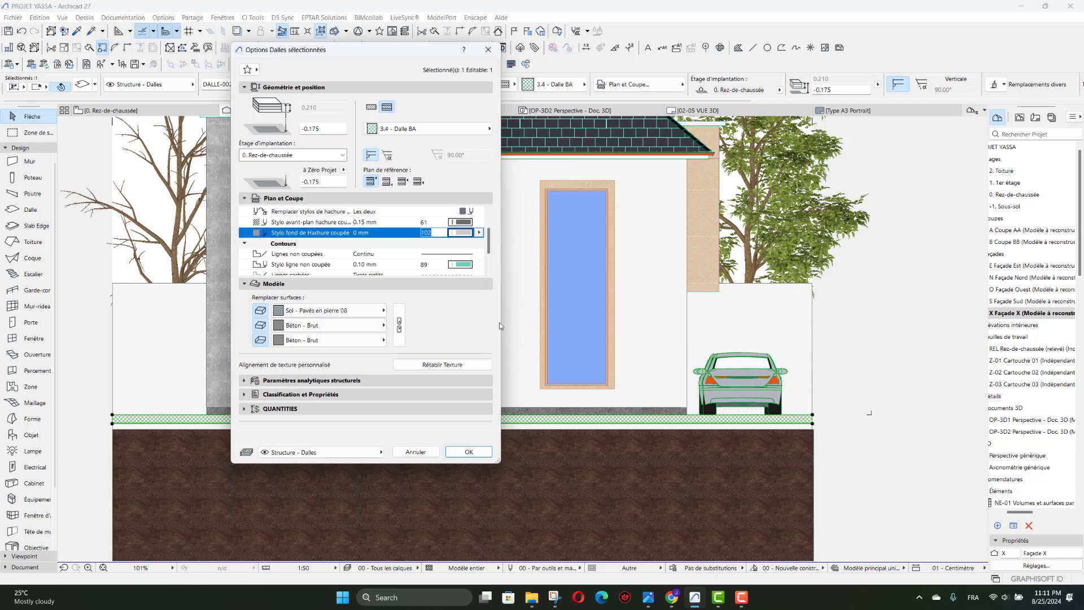
left_click(468, 452)
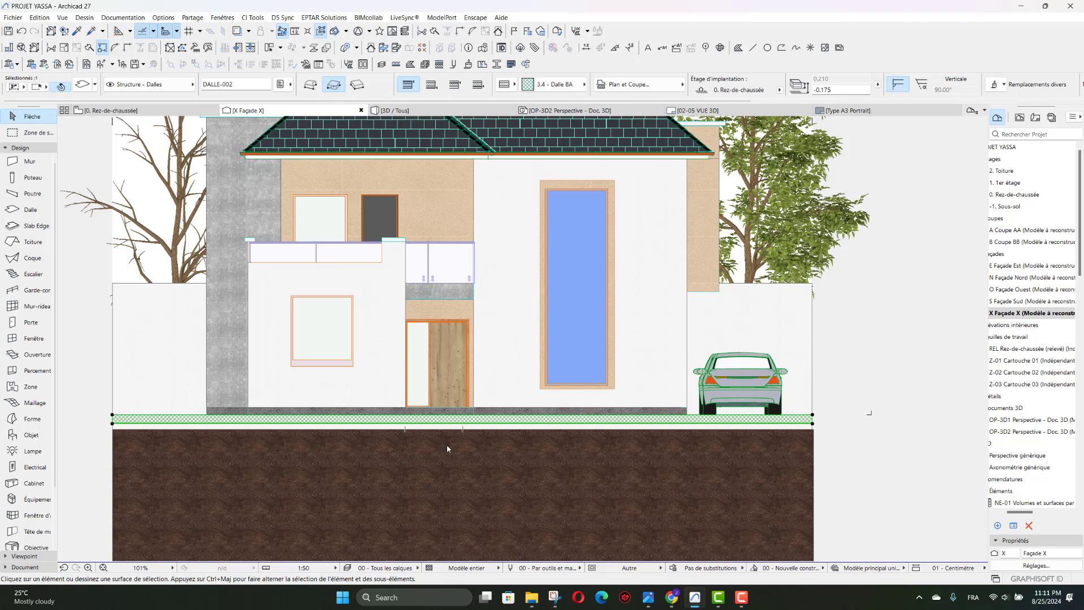
key("Escape")
Step: Offset the upper edge of the soil fill upward by about 0.15 m to meet the underside of the ground slab
scroll(302, 460, "up", 3)
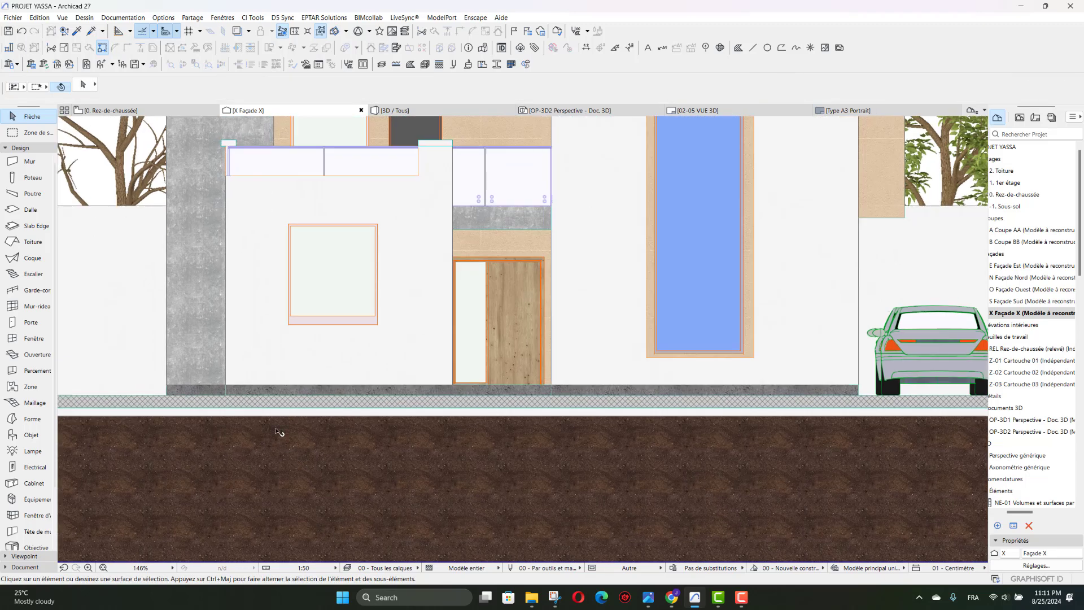
left_click(276, 429)
left_click(279, 416)
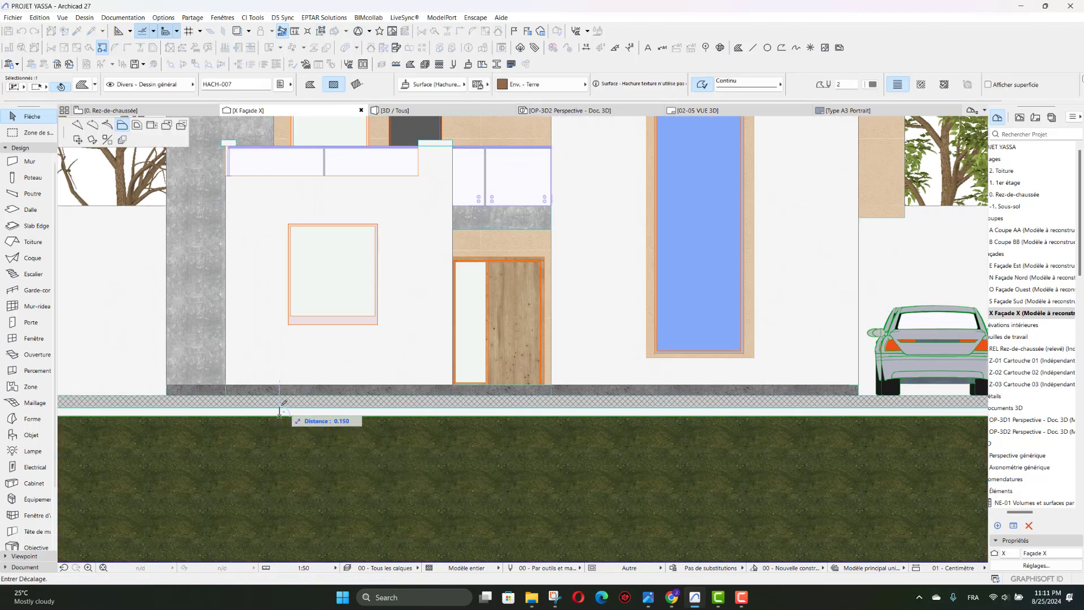
left_click(281, 407)
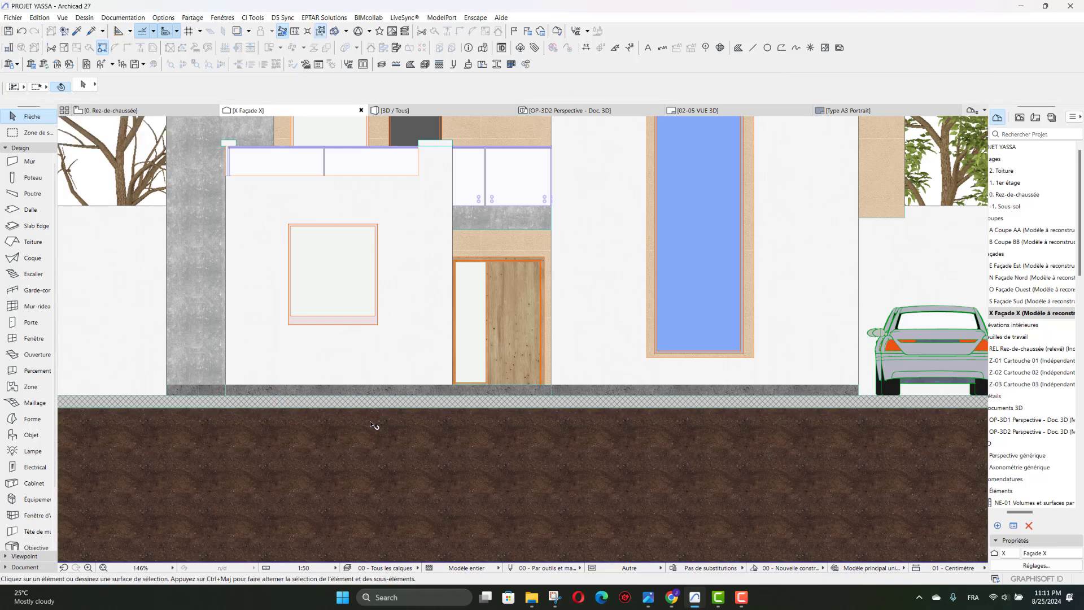
Step: Examine the whole façade with its closed ground line, textured surfaces, trees and car
scroll(373, 425, "down", 10)
scroll(364, 367, "up", 4)
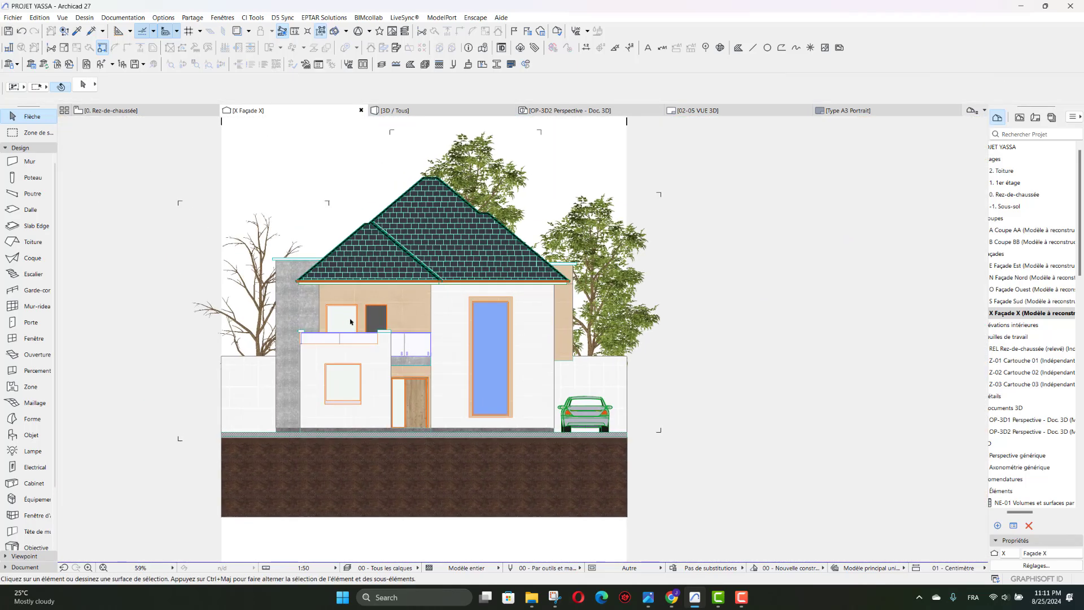
scroll(341, 323, "down", 4)
scroll(277, 356, "up", 4)
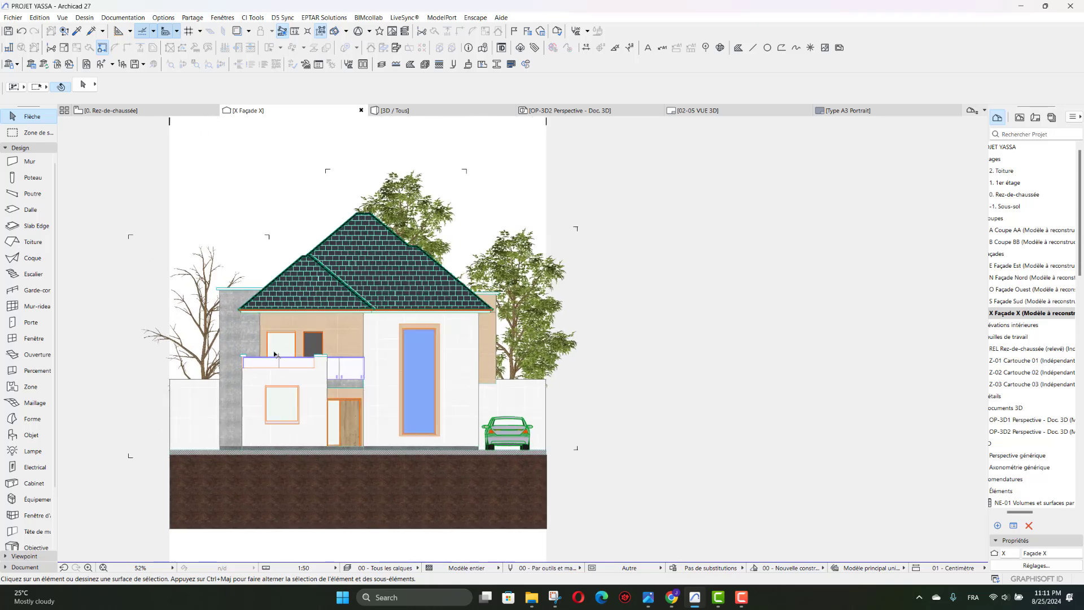
scroll(277, 356, "up", 2)
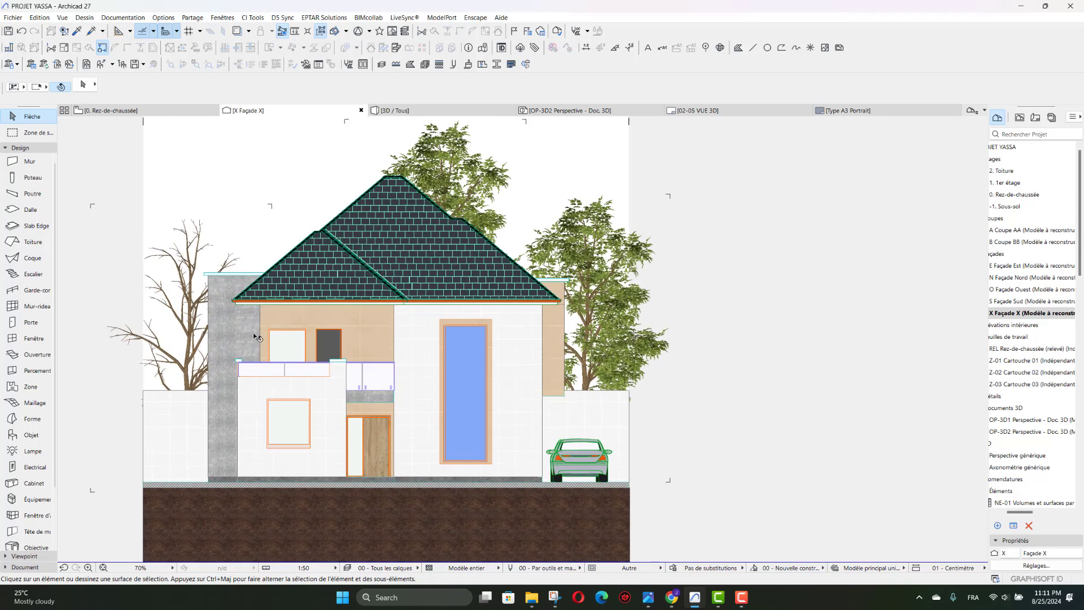
scroll(253, 334, "down", 2)
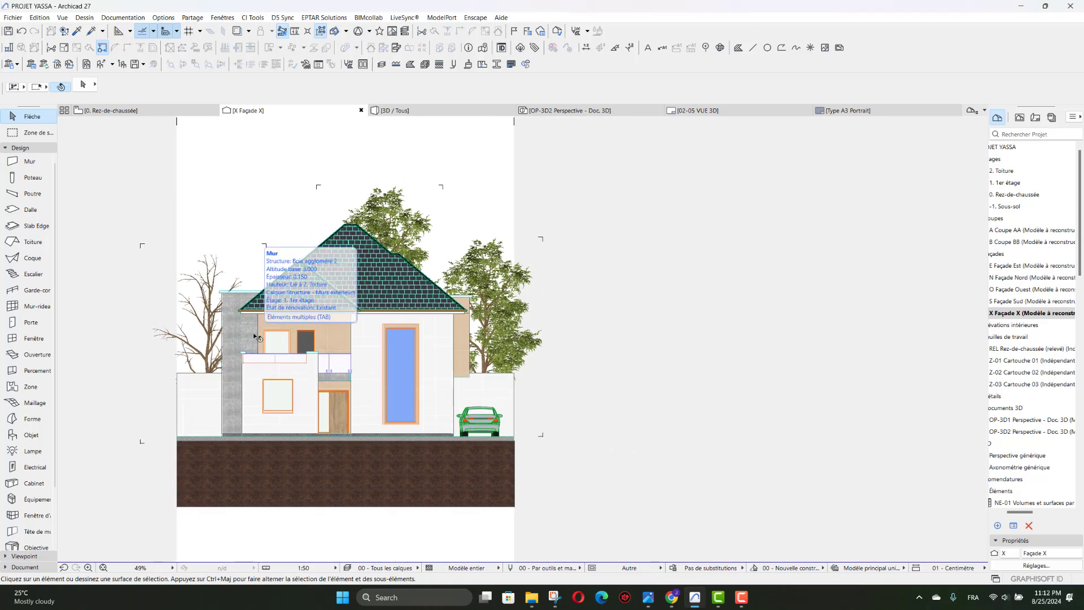
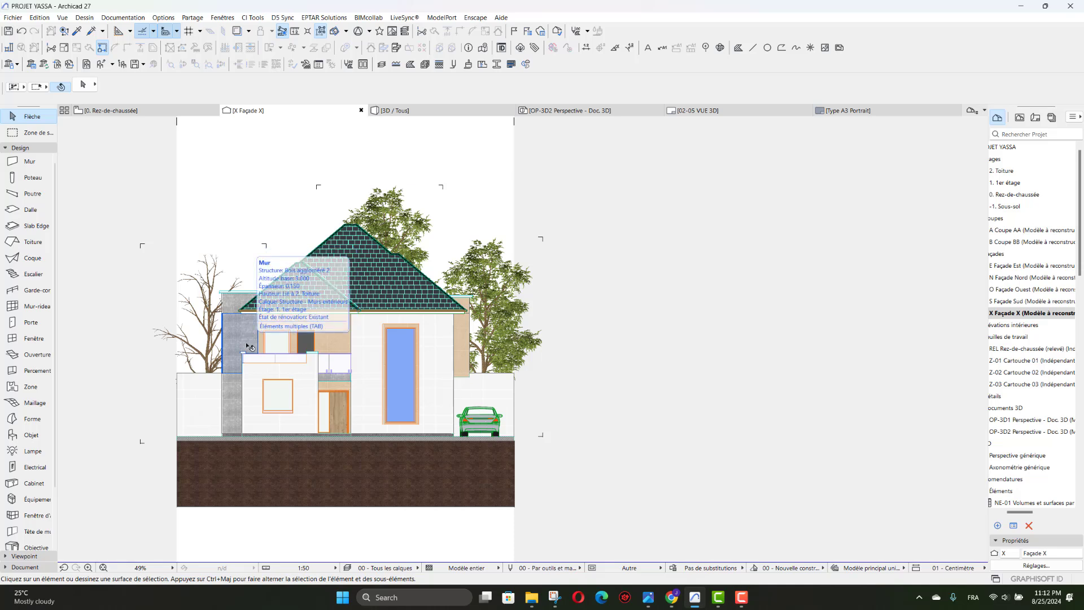
scroll(179, 423, "up", 1)
scroll(179, 422, "up", 2)
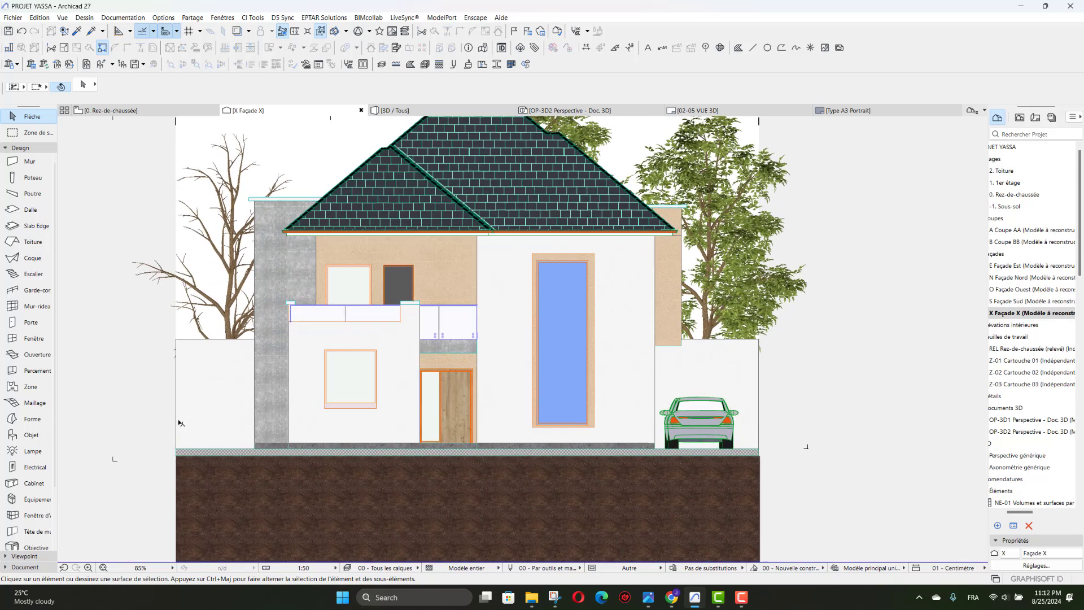
scroll(195, 440, "down", 2)
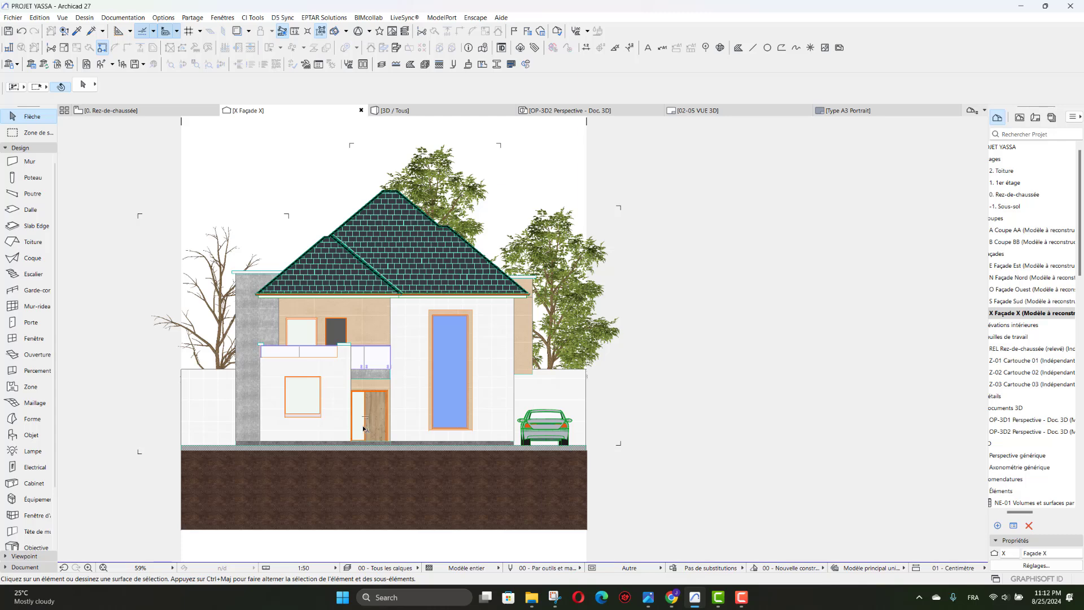
left_click(531, 596)
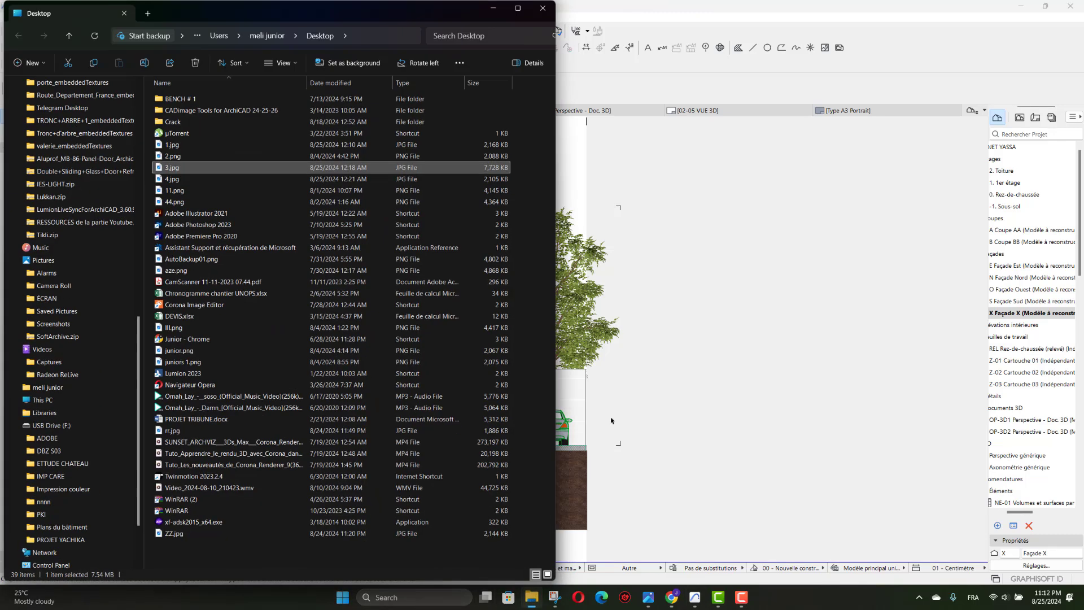
left_click(499, 11)
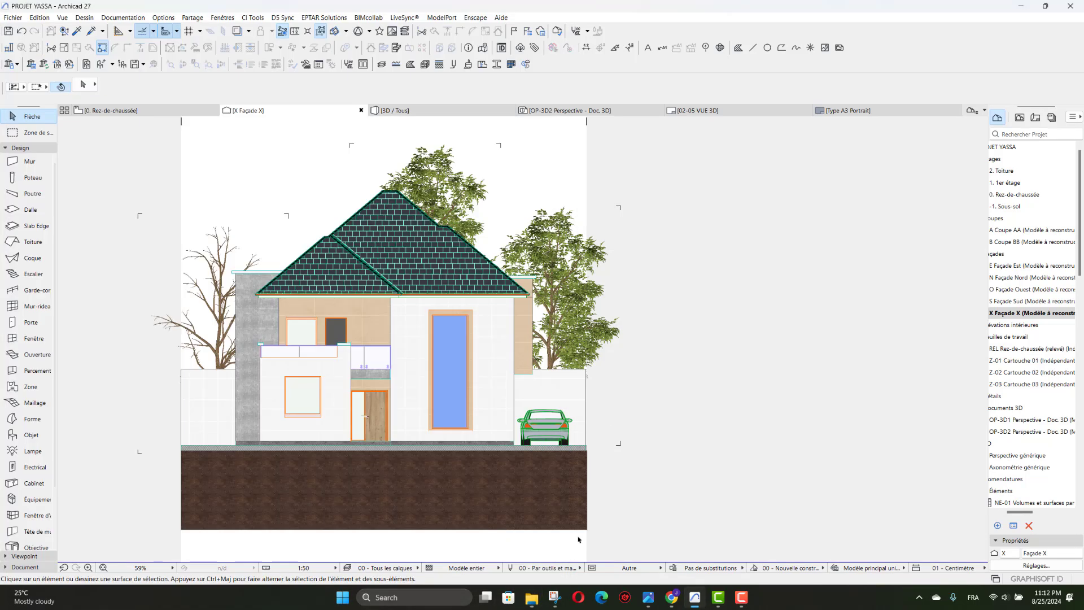
Step: Choose the Contour de groupe 01 27 object from Personnages Contour 27 and set its view type to Vue de face
left_click(19, 434)
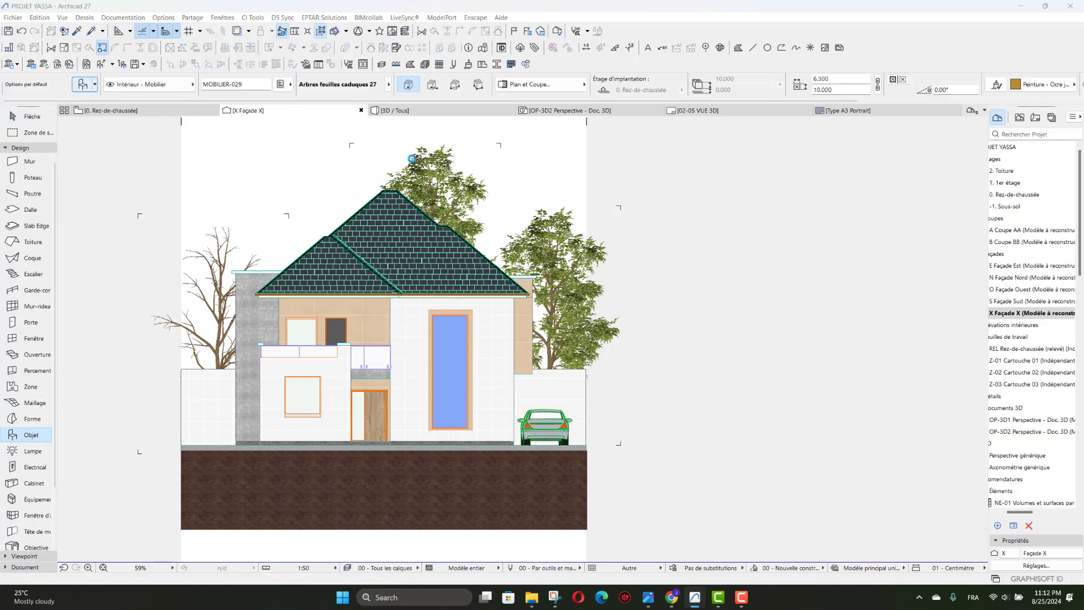
key("ctrl+t")
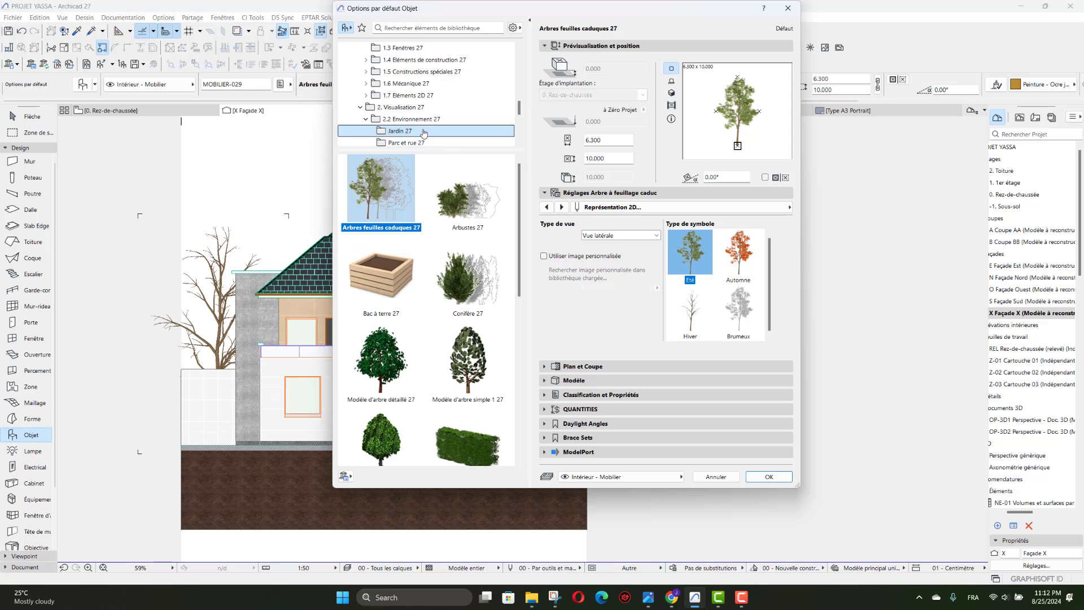
scroll(431, 145, "down", 1)
left_click(421, 131)
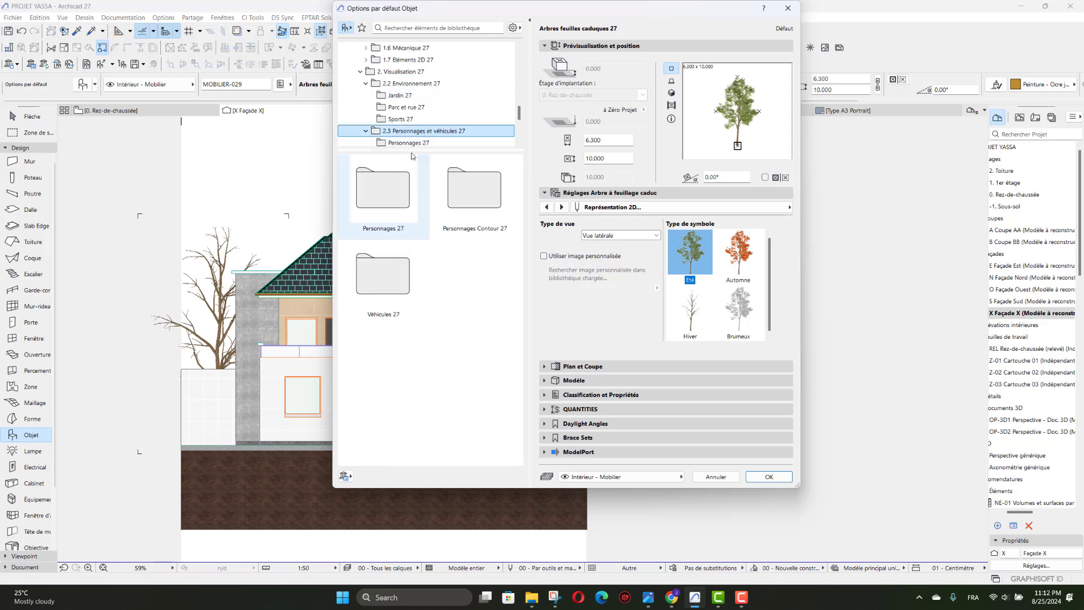
scroll(420, 132, "down", 1)
left_click(417, 107)
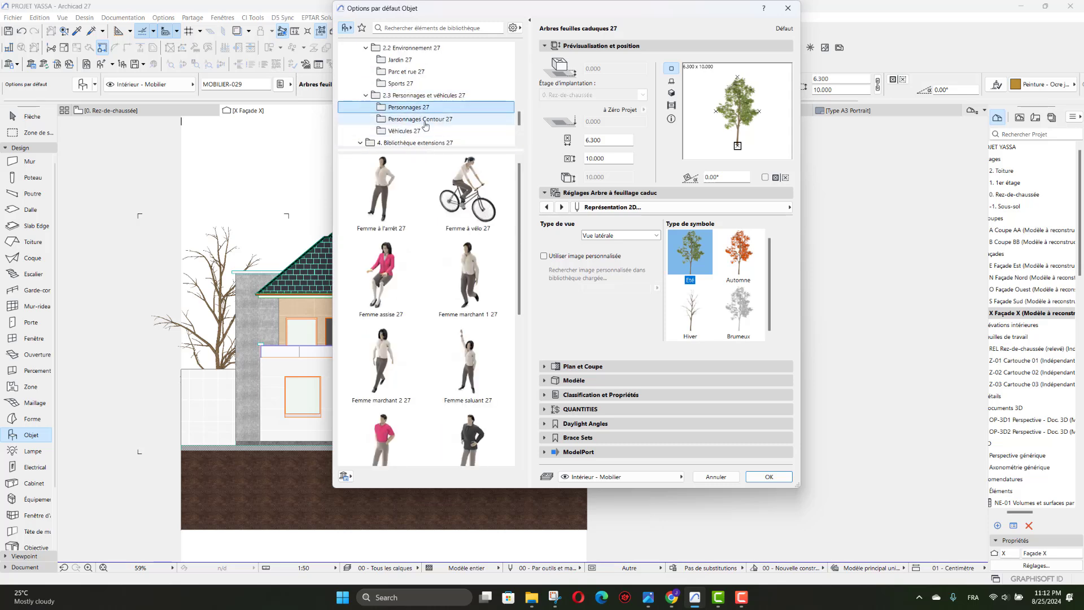
left_click(416, 119)
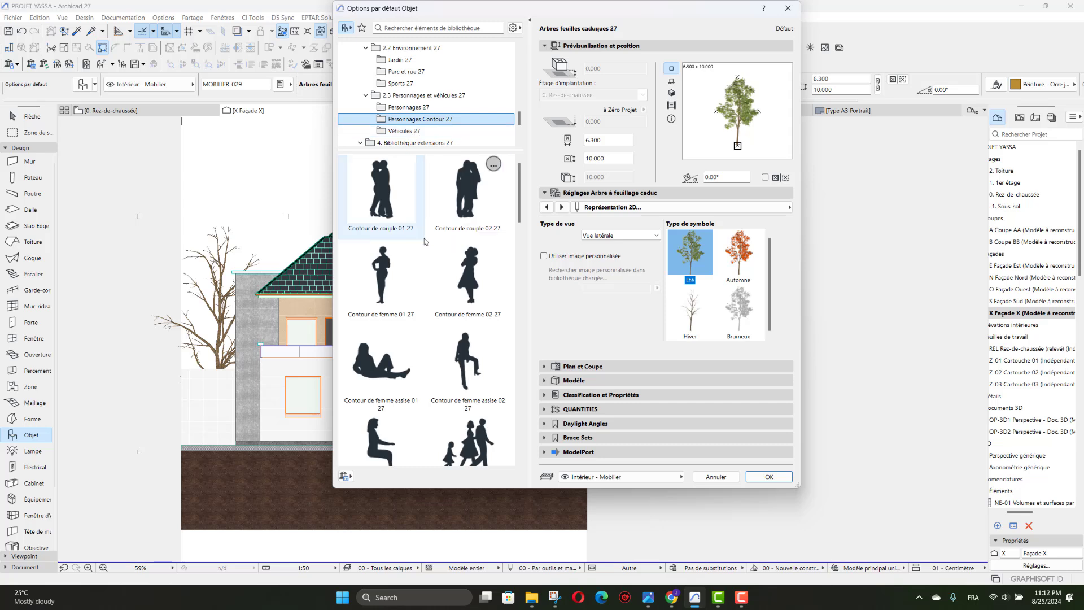
left_click(488, 432)
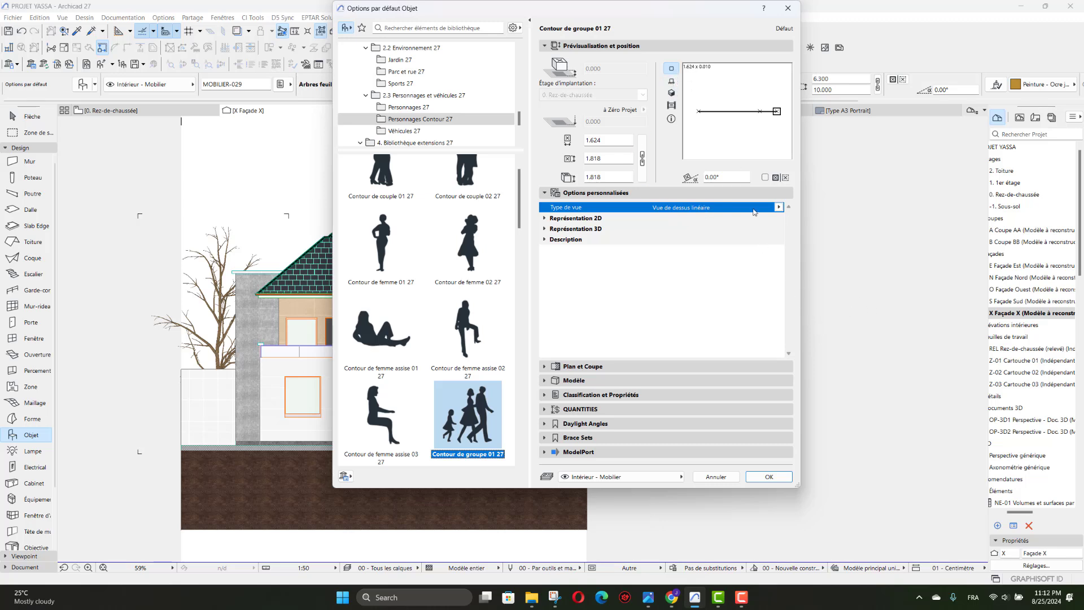
left_click(777, 206)
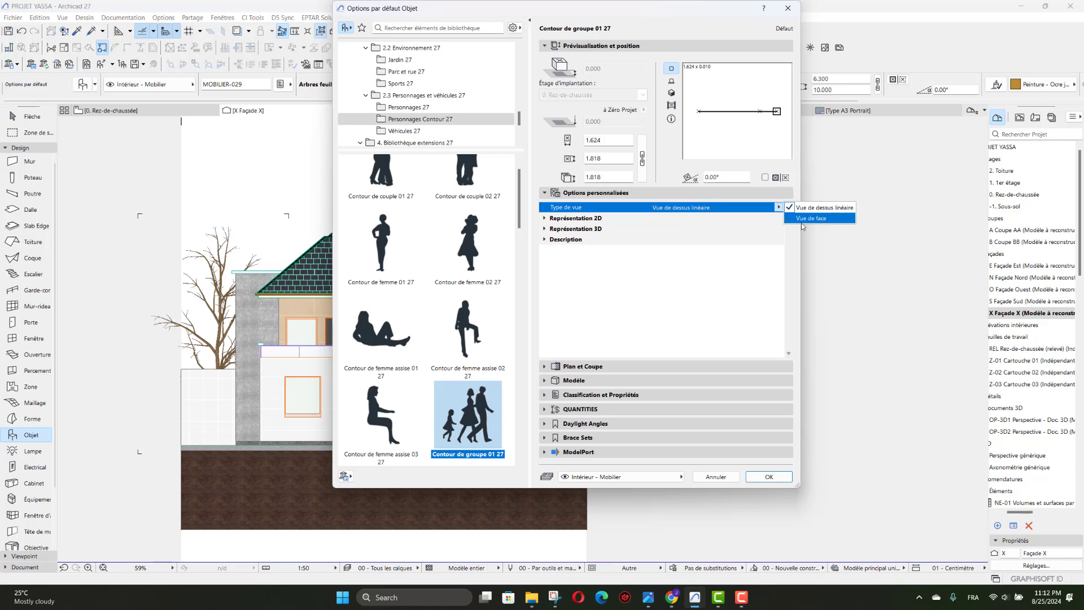
left_click(779, 222)
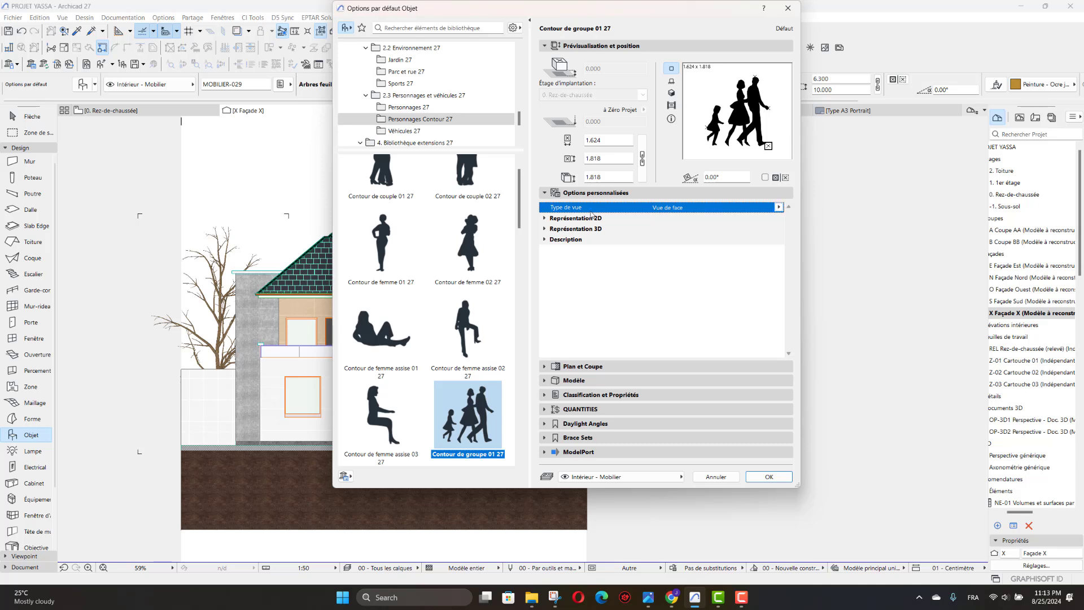
left_click(545, 228)
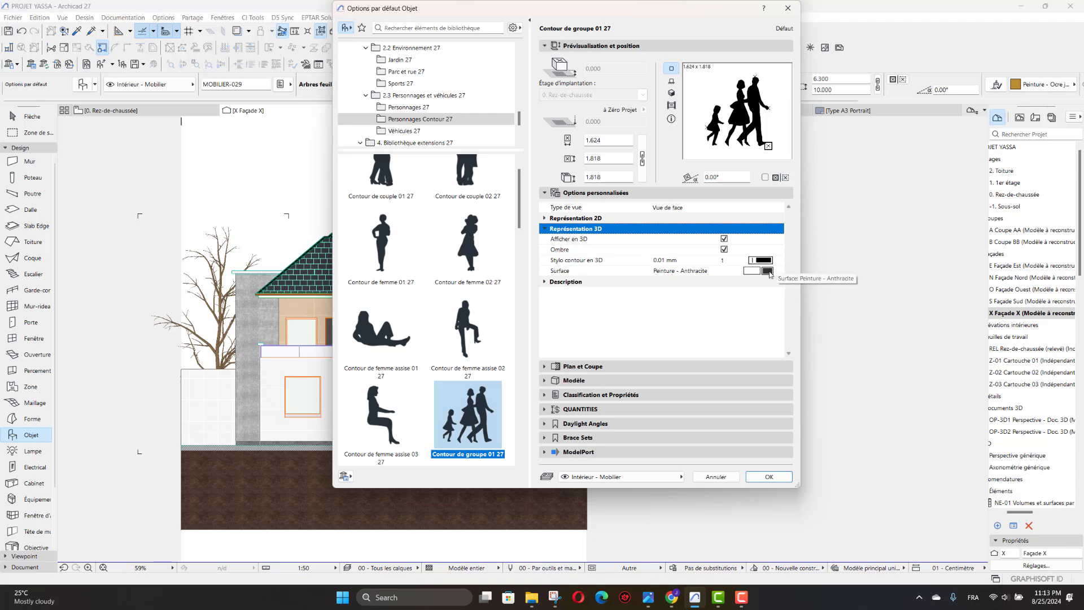
left_click(767, 271)
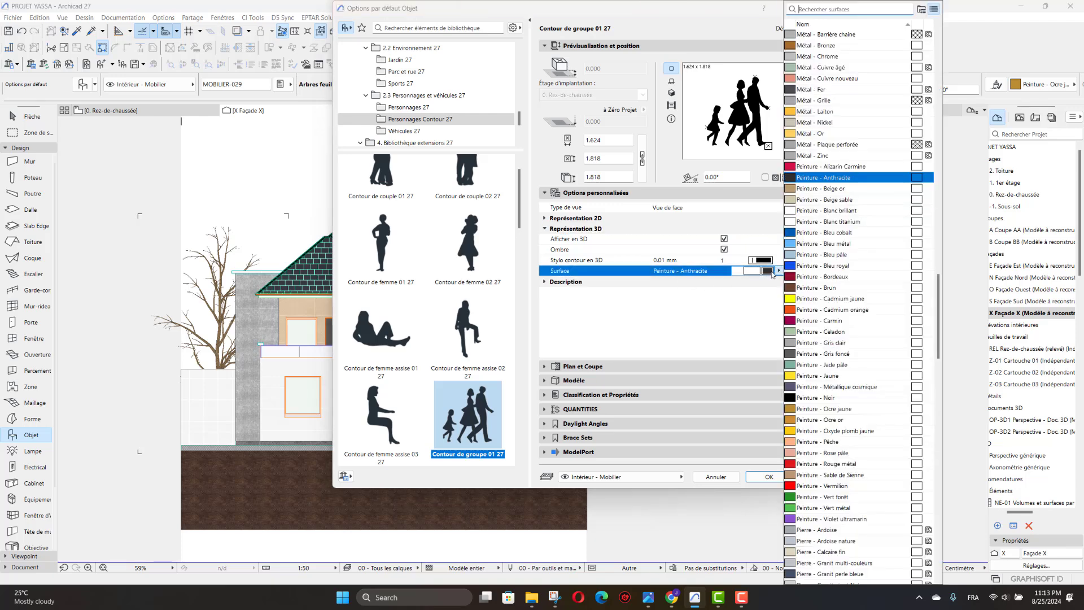
left_click(771, 274)
left_click(769, 272)
left_click(756, 272)
left_click(754, 272)
left_click(767, 272)
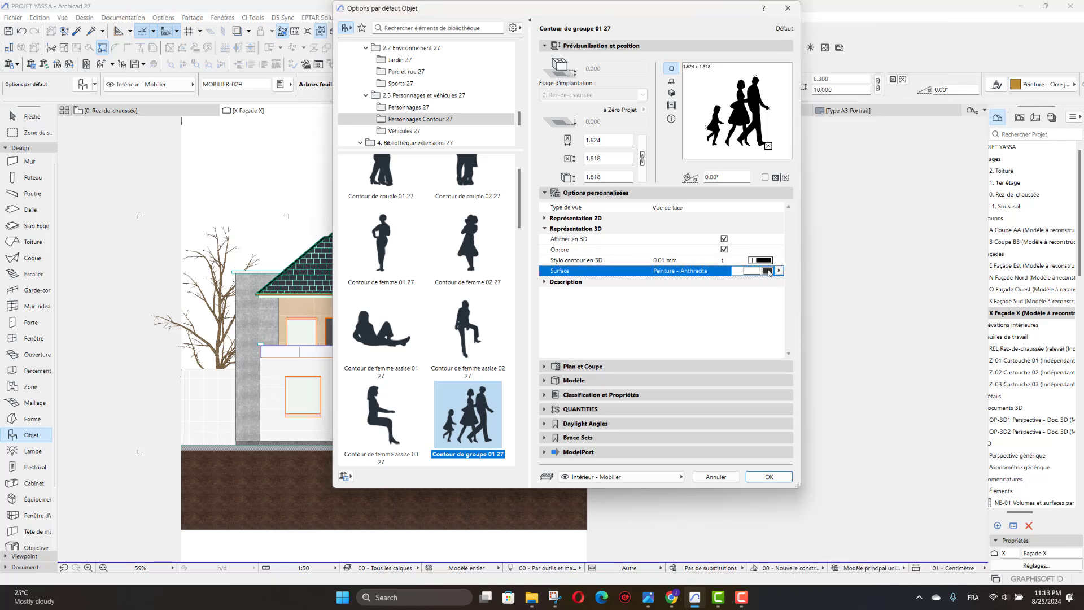
left_click(768, 271)
Step: Set the fill pattern of the people group's 2D representation to Lattage and apply the object settings
left_click(550, 218)
left_click(545, 219)
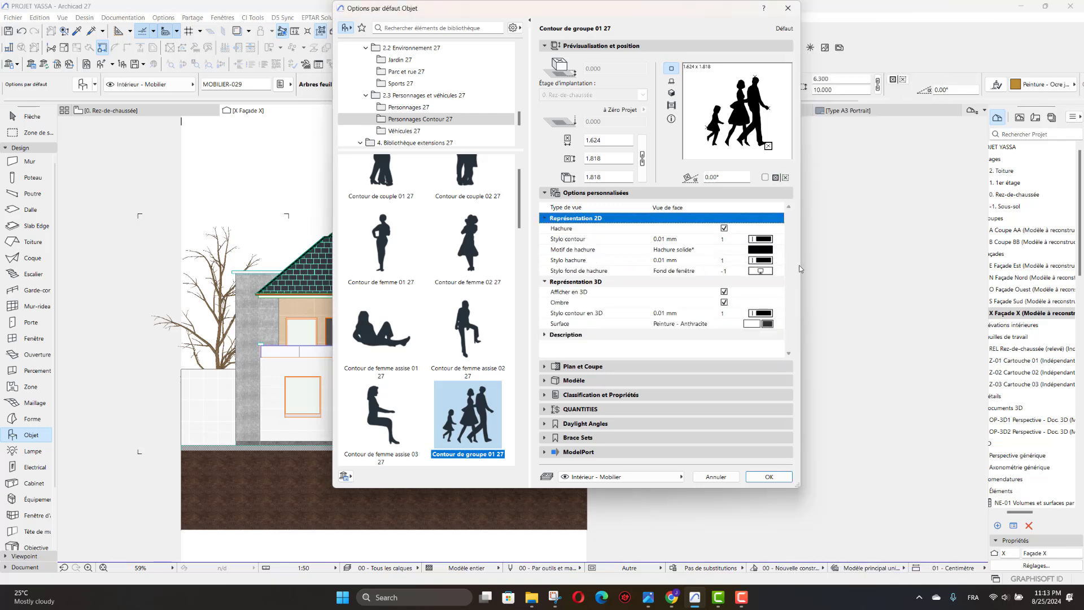
left_click(759, 250)
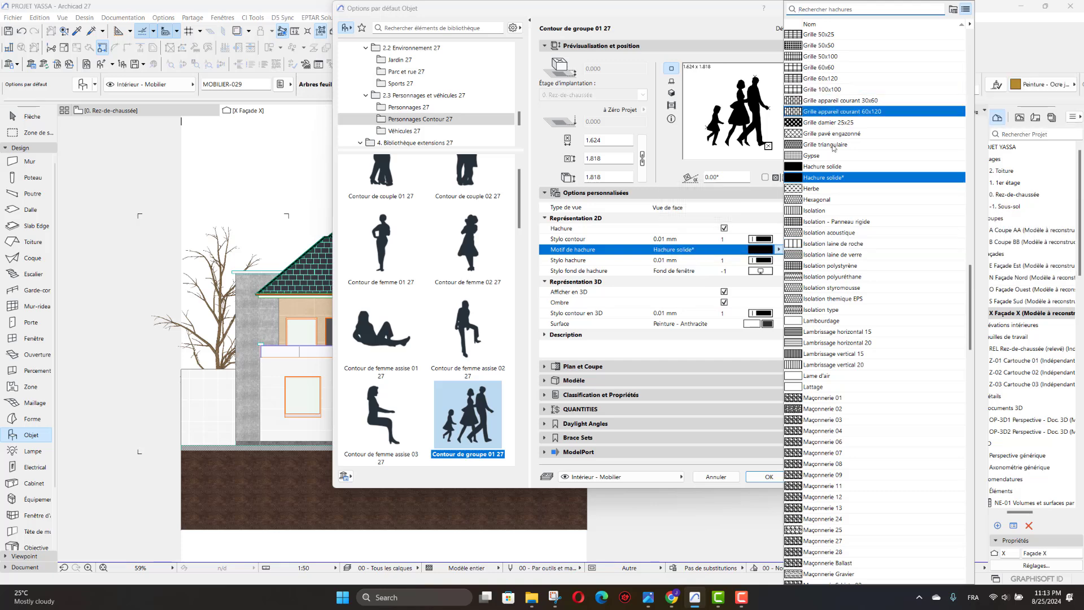
left_click(813, 387)
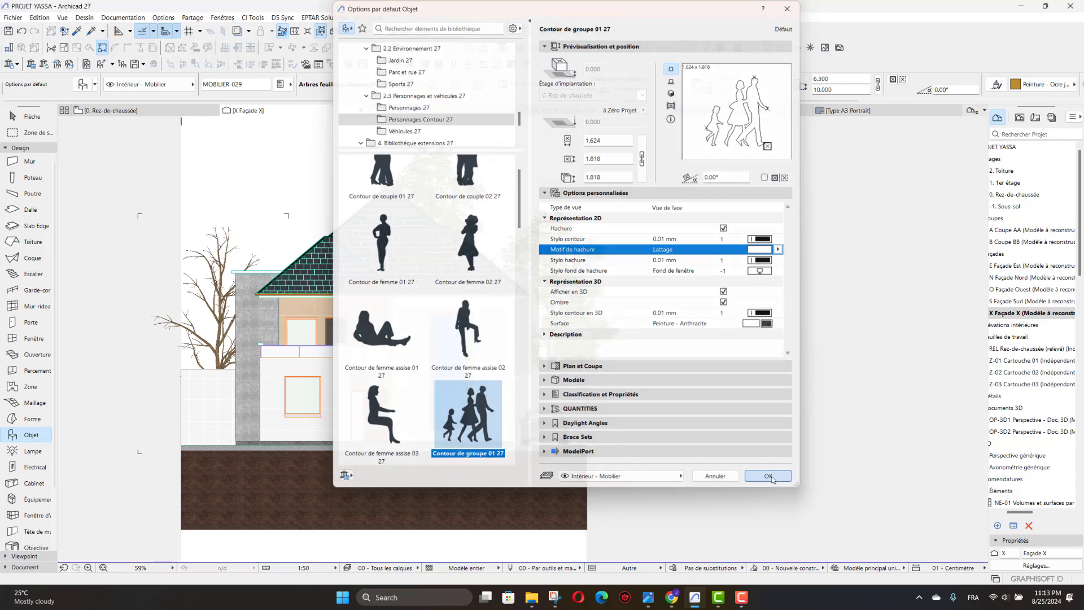
left_click(770, 477)
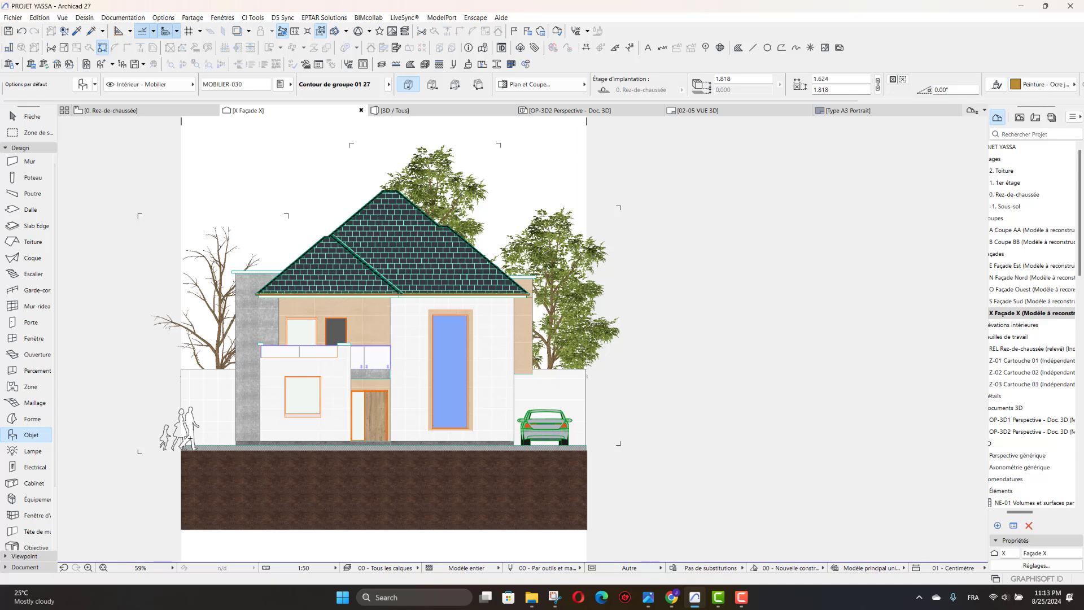
Step: Move the family silhouette so its feet stand on the ground surface in front of the boundary wall beside the grey concrete wall
scroll(190, 438, "up", 5)
left_click(199, 390)
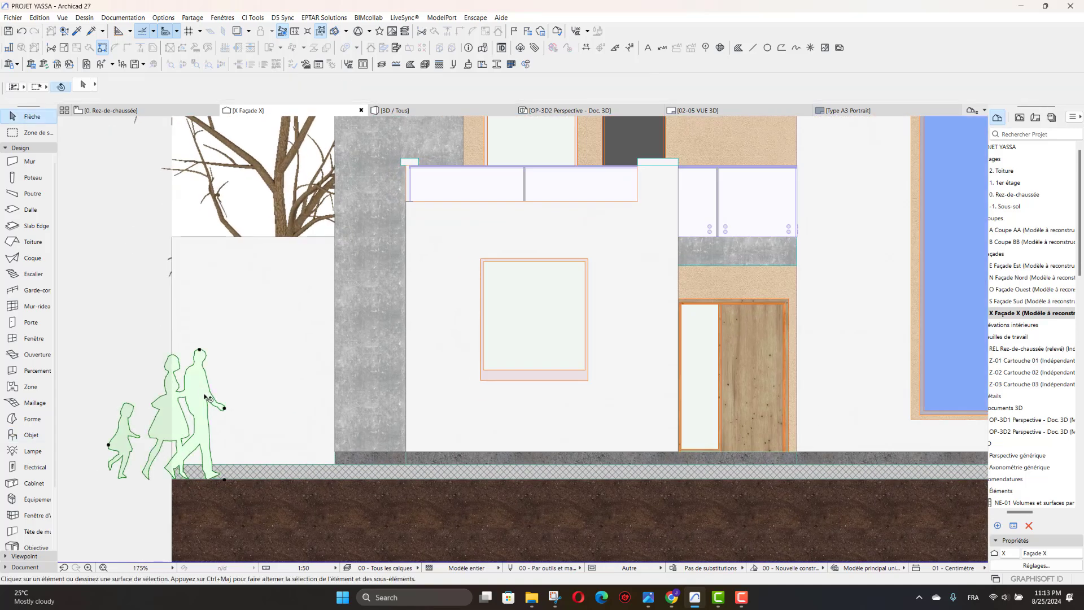
left_click(224, 479)
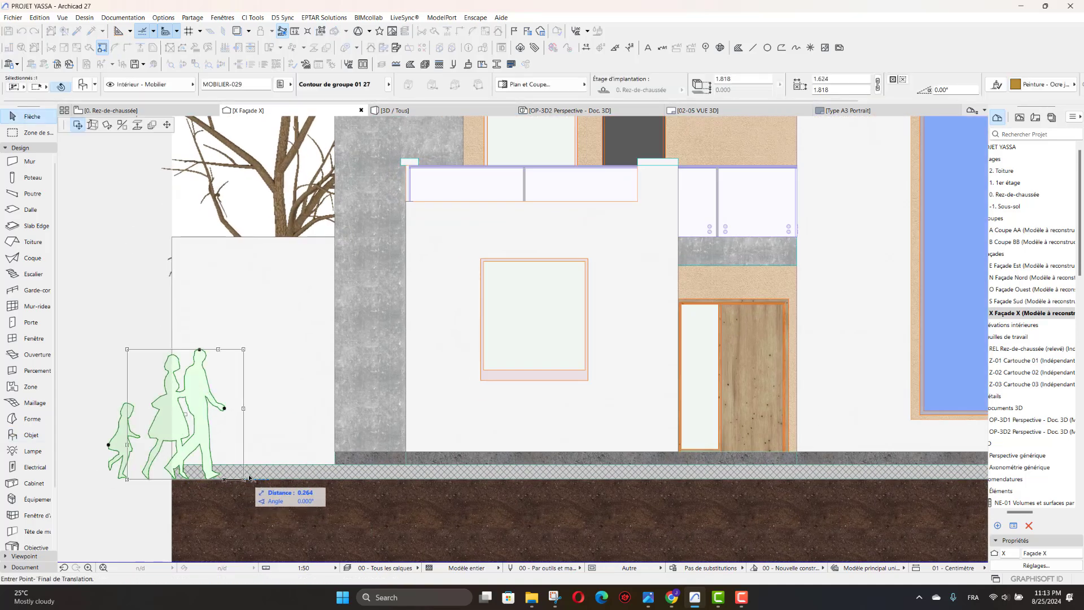
left_click(300, 466)
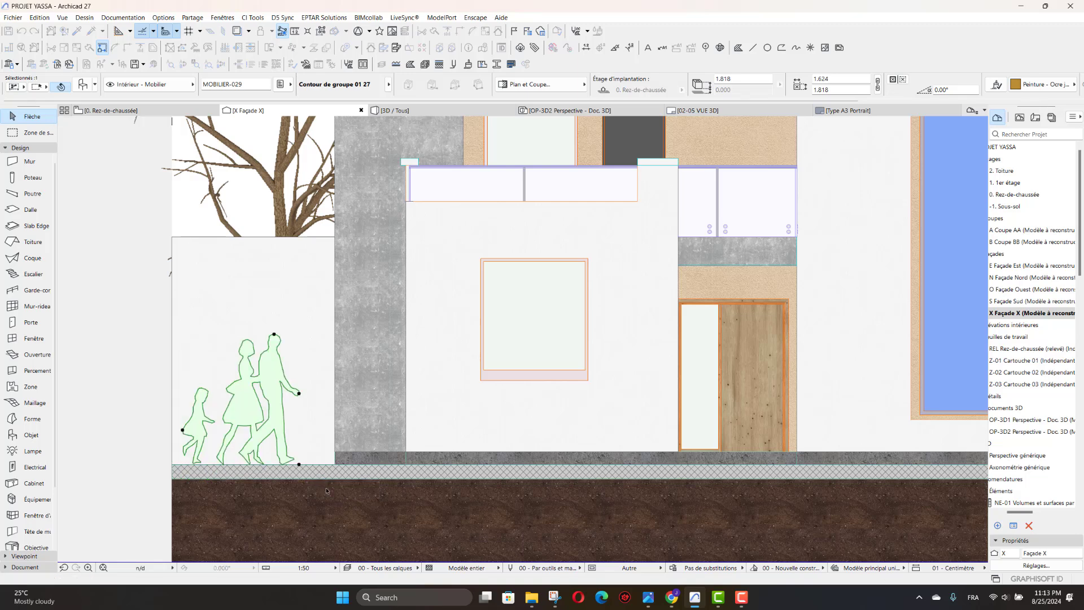
scroll(294, 460, "down", 5)
scroll(293, 459, "down", 2)
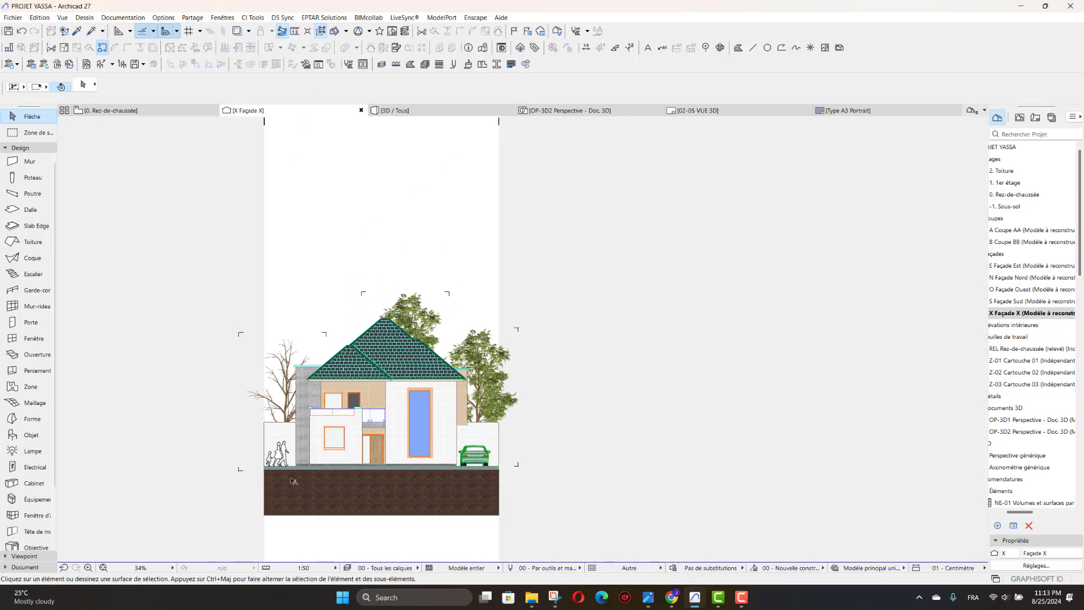
Step: Shift the family silhouette horizontally by about 1.36 along the ground so it stands in front of the grey concrete wall
scroll(288, 456, "up", 4)
left_click(286, 453)
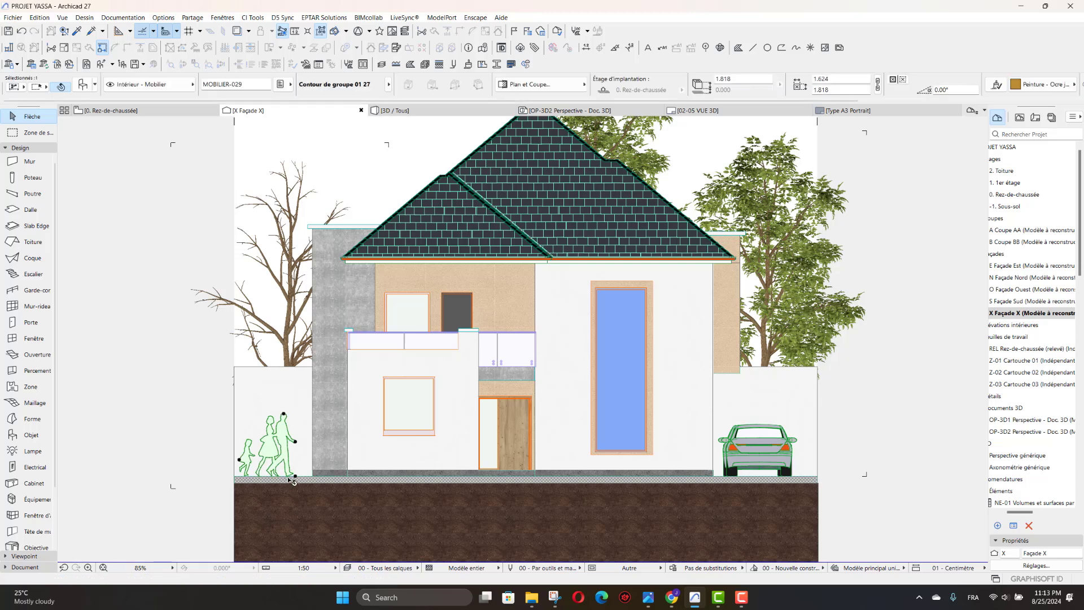
left_click(295, 476)
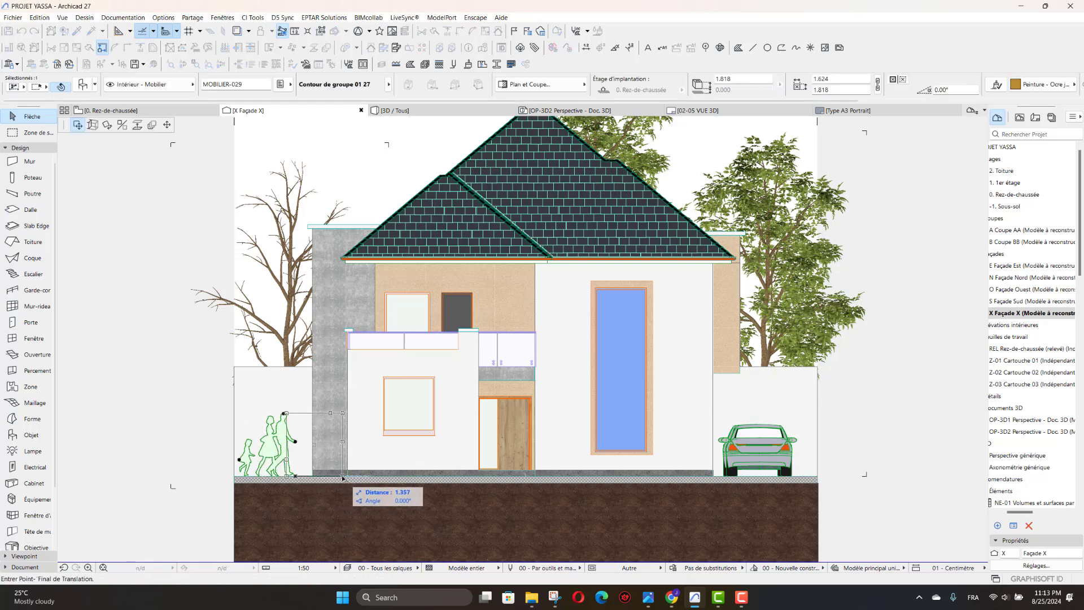
left_click(342, 478)
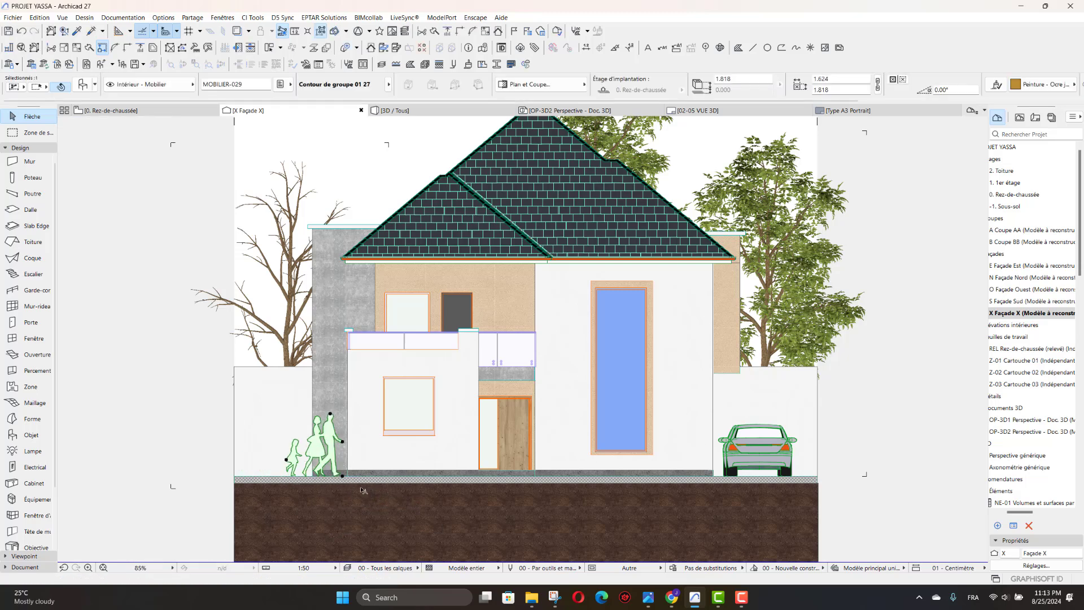
key("Escape")
scroll(388, 480, "down", 3)
scroll(389, 479, "up", 2)
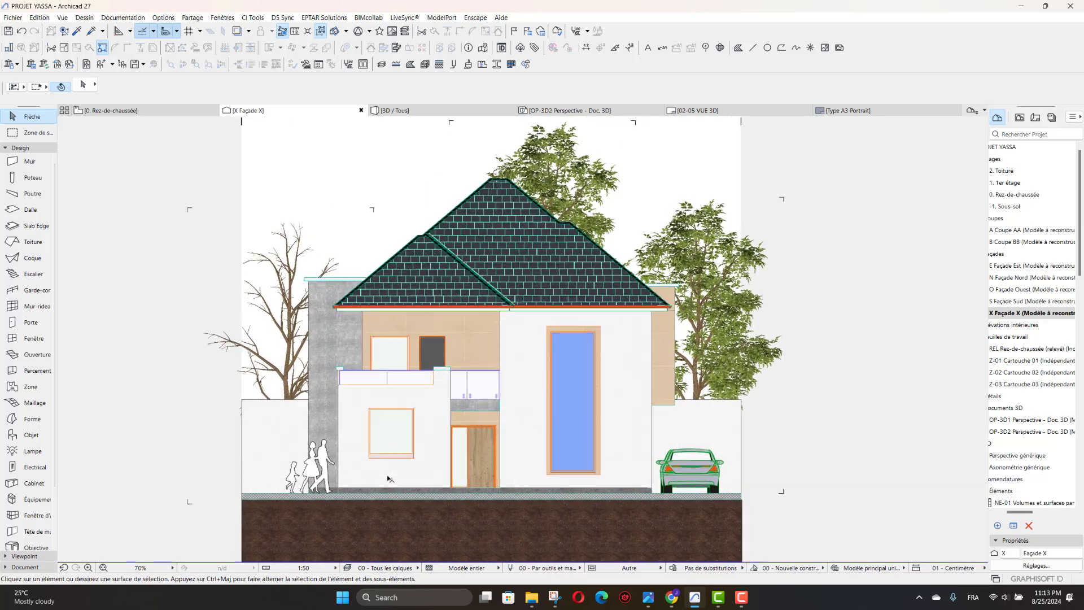
Step: Activate the Object tool and open its default settings
scroll(389, 478, "up", 2)
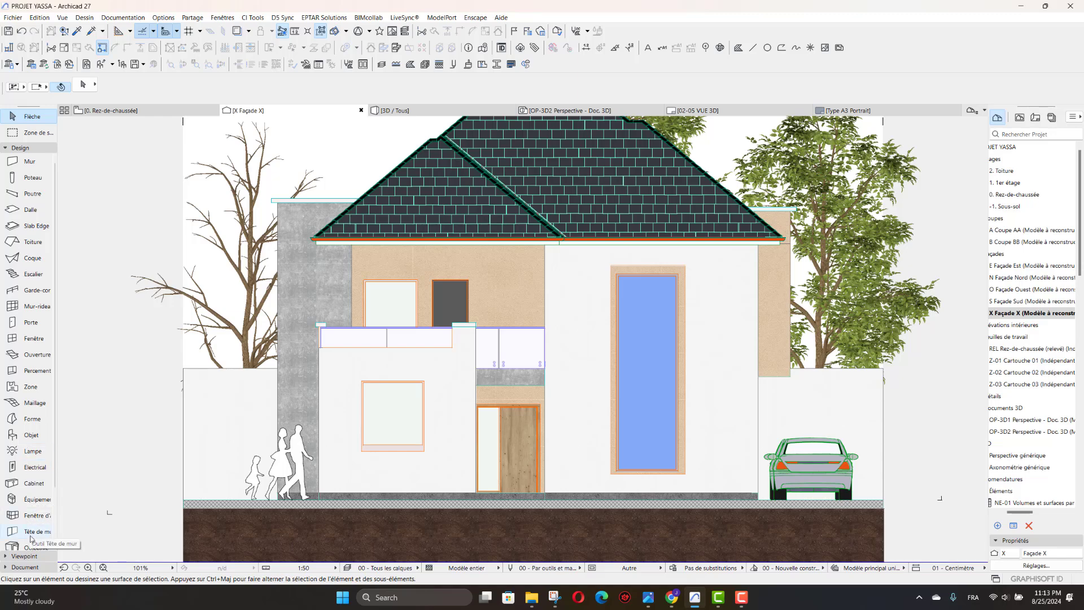
scroll(515, 479, "down", 2)
scroll(515, 380, "up", 3)
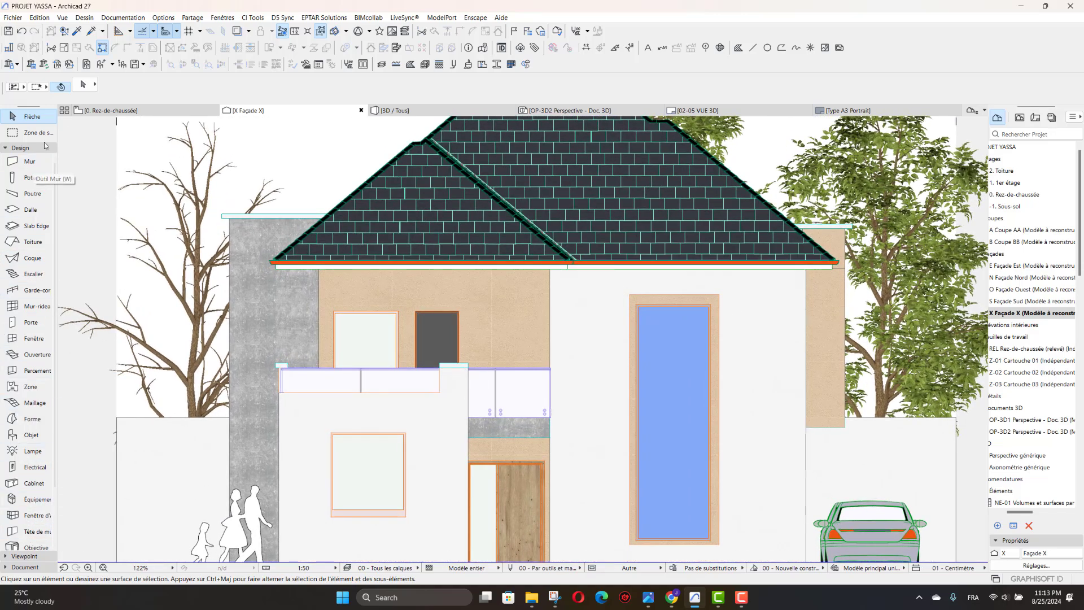
scroll(18, 395, "down", 1)
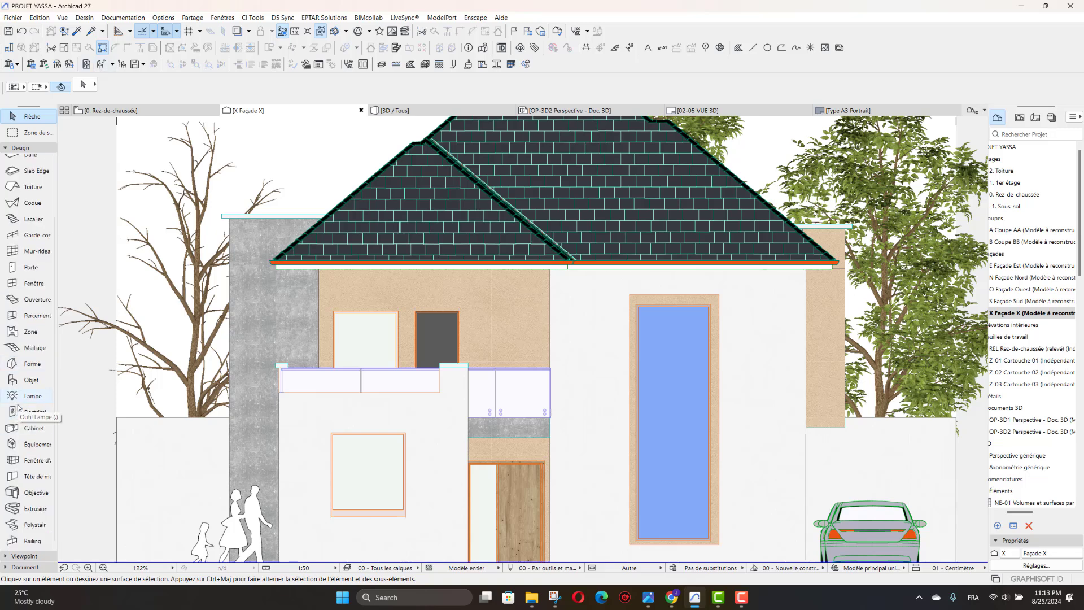
scroll(16, 477, "up", 1)
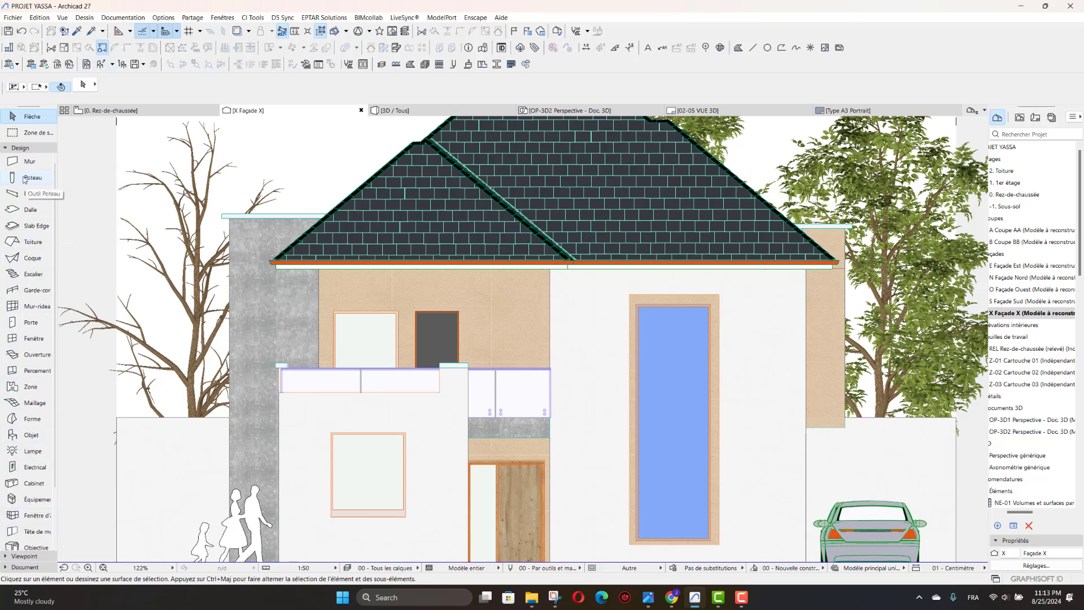
scroll(22, 200, "down", 1)
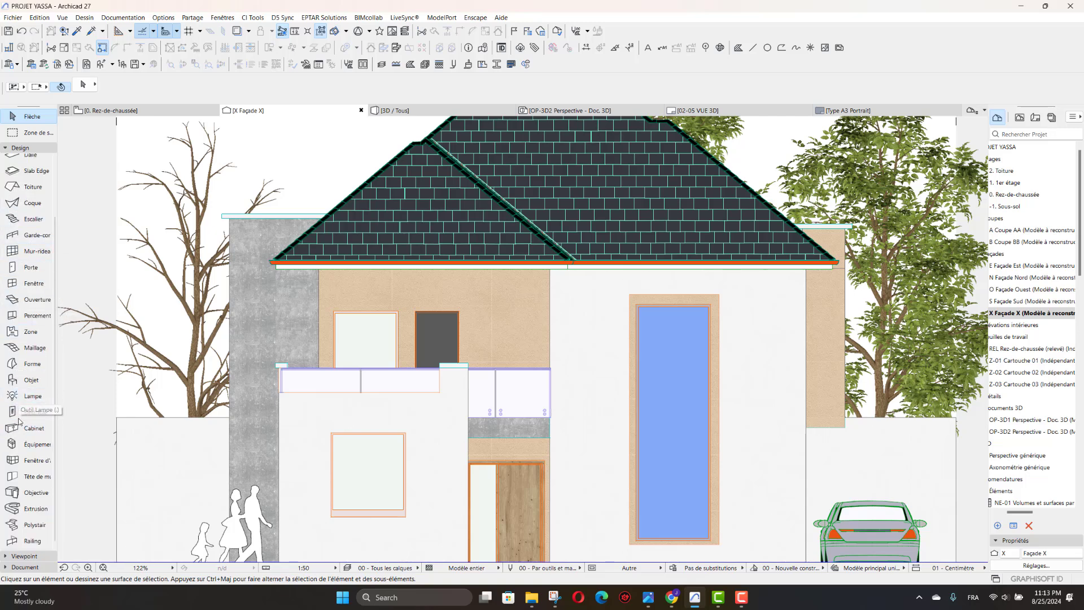
left_click(29, 379)
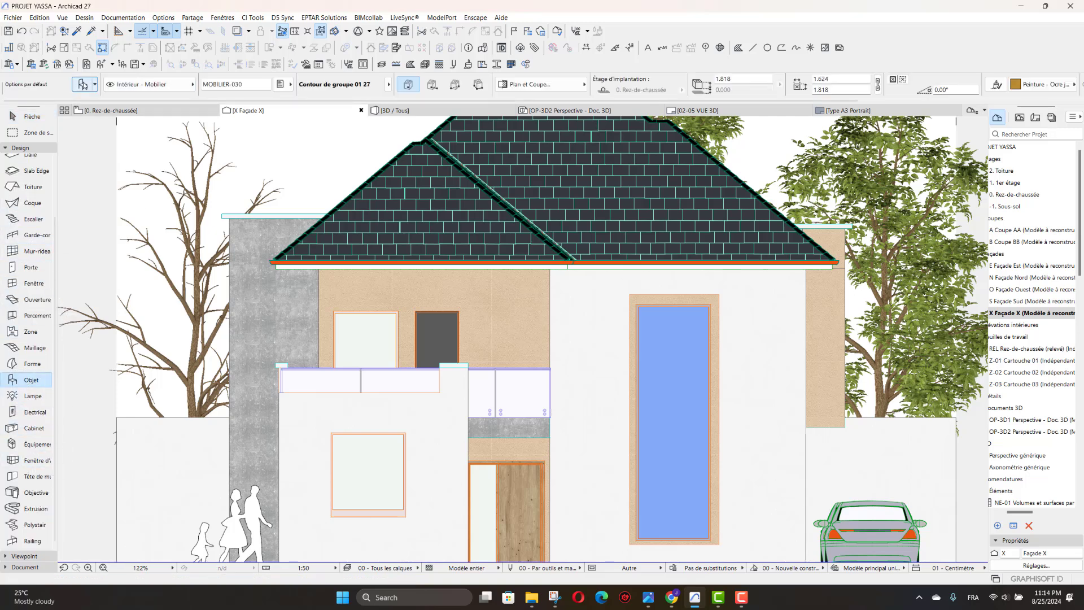
key("ctrl+t")
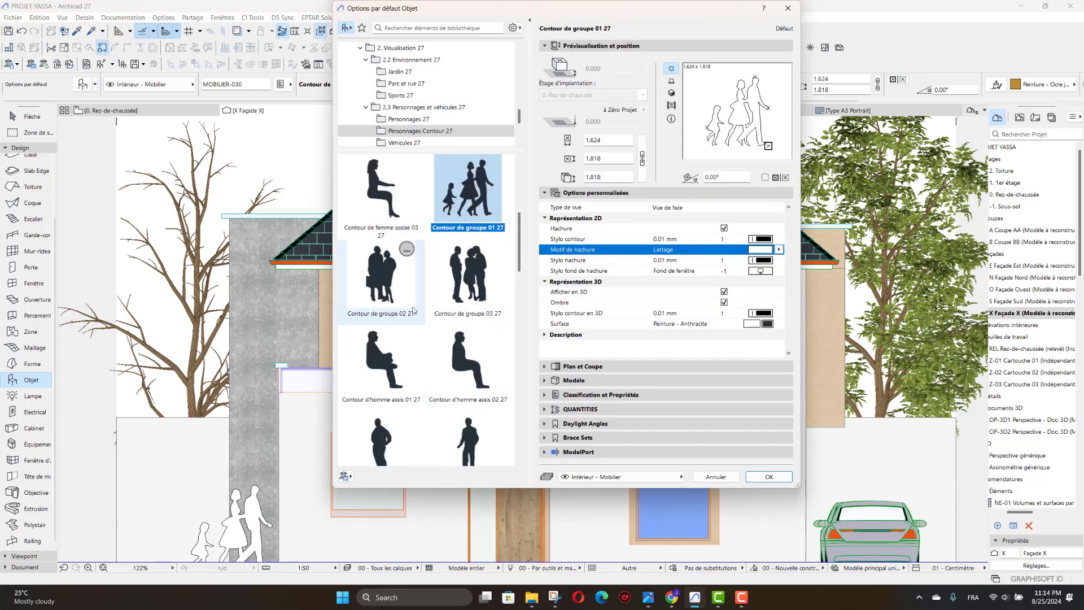
Step: Choose the Contour d'homme debout 01 27 figure from Personnages Contour 27 and set its view type to Vue de face
scroll(419, 317, "down", 3)
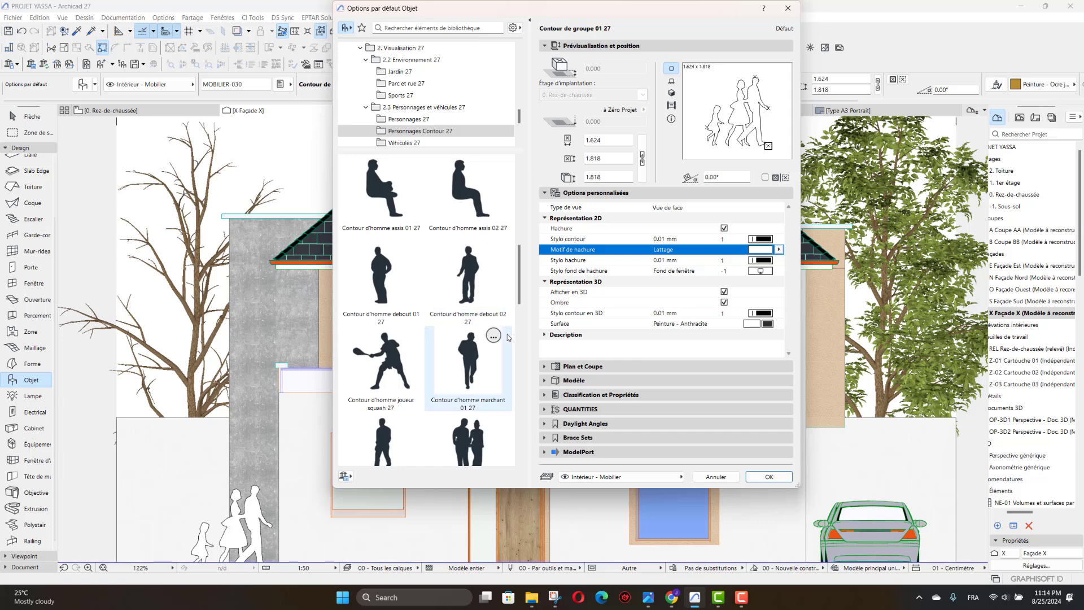
scroll(504, 338, "down", 1)
scroll(504, 337, "down", 1)
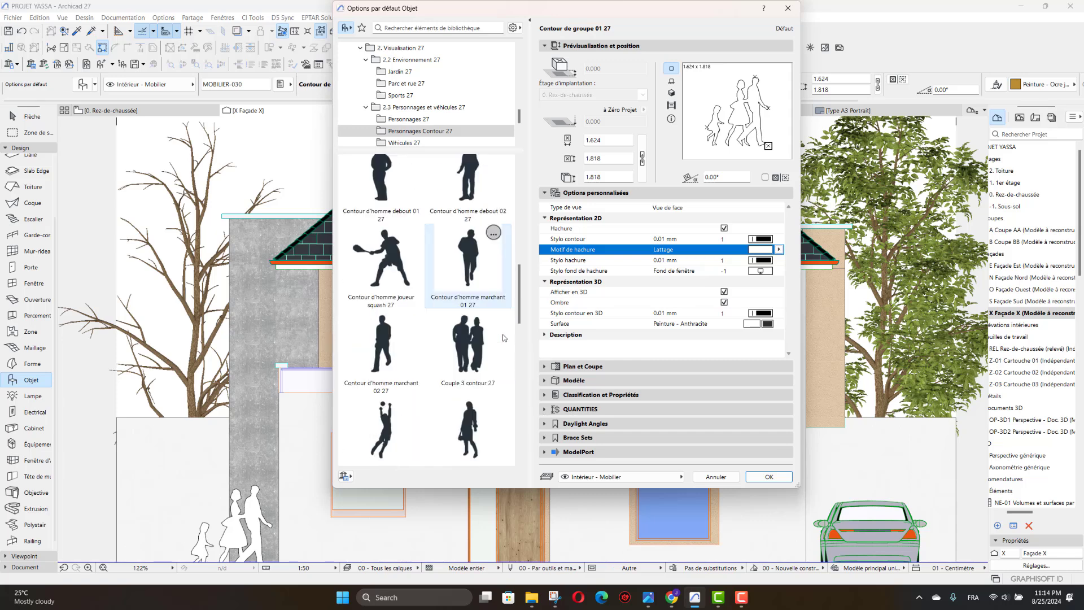
scroll(466, 335, "up", 4)
scroll(466, 335, "up", 3)
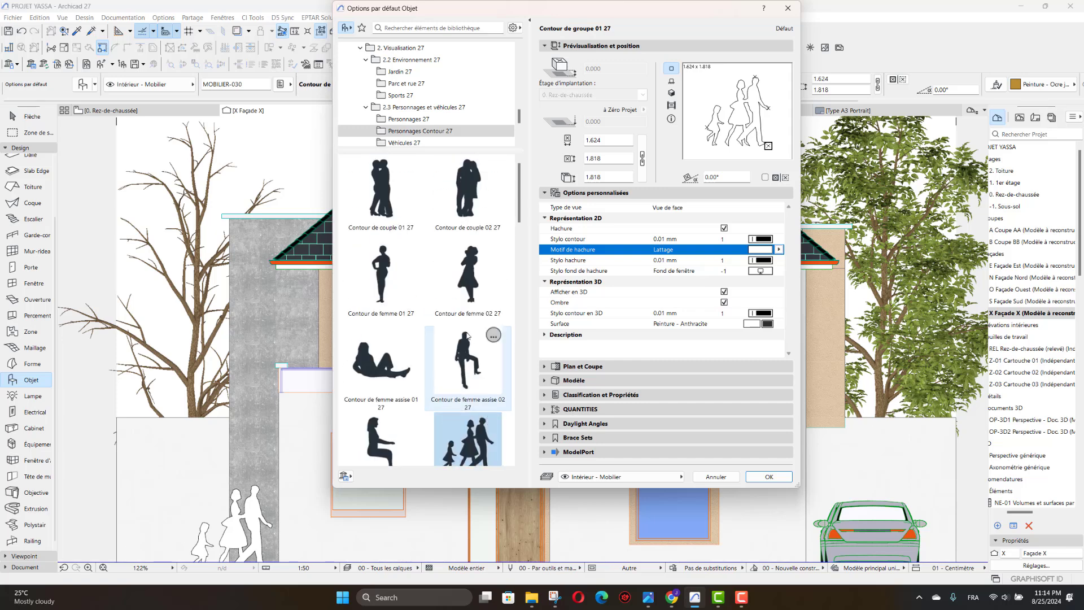
scroll(466, 335, "down", 2)
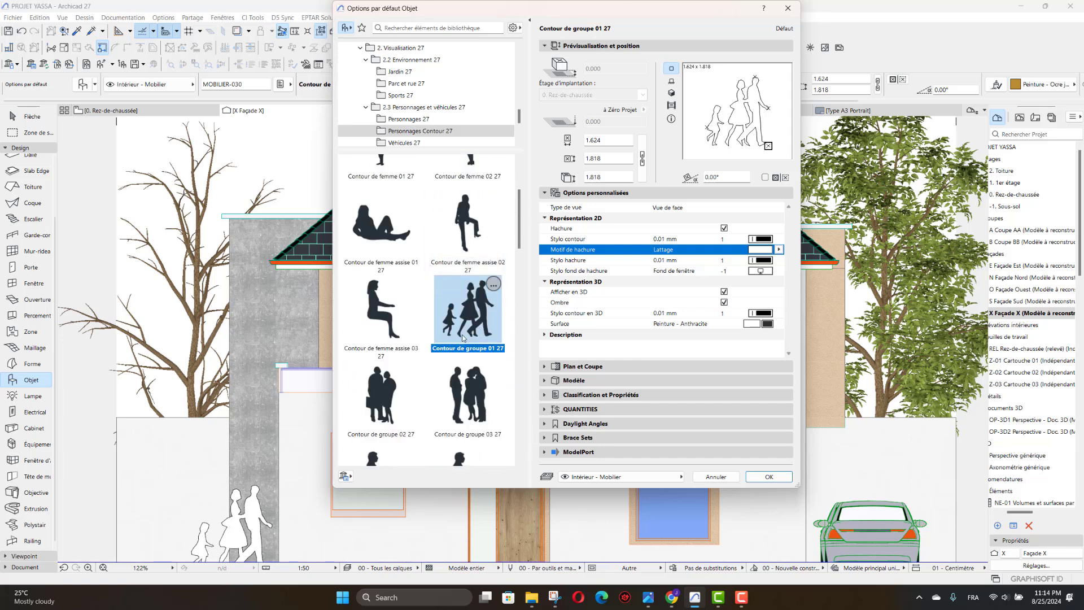
scroll(463, 338, "down", 2)
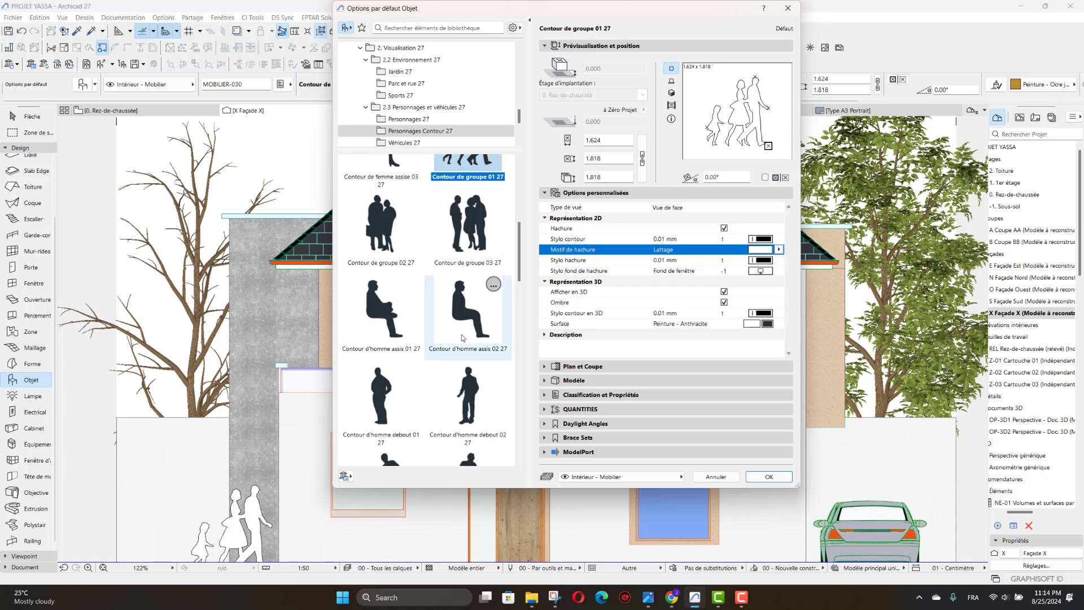
scroll(462, 337, "down", 1)
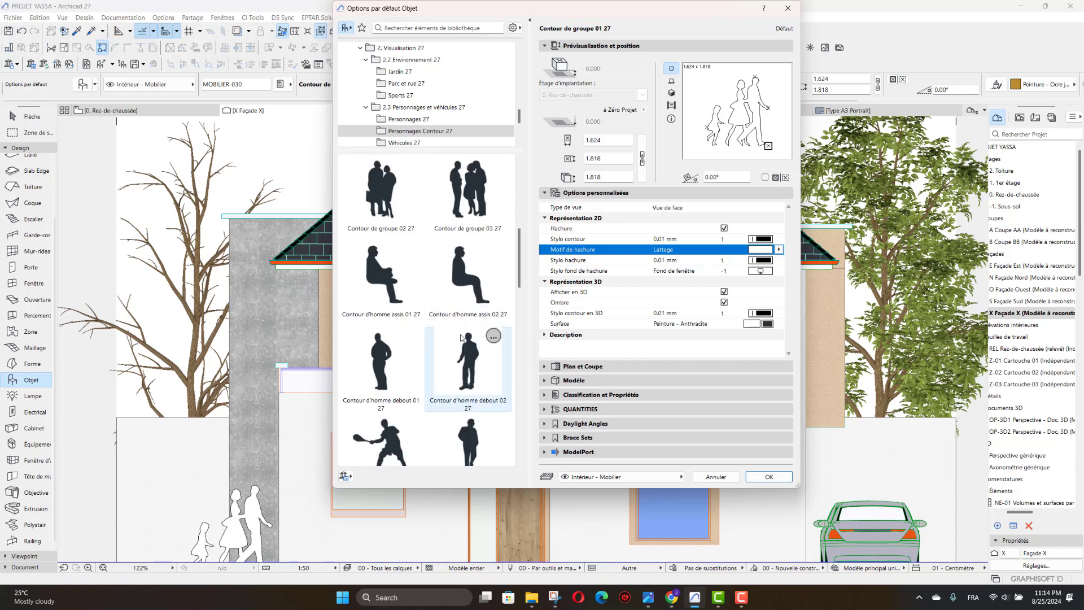
left_click(372, 352)
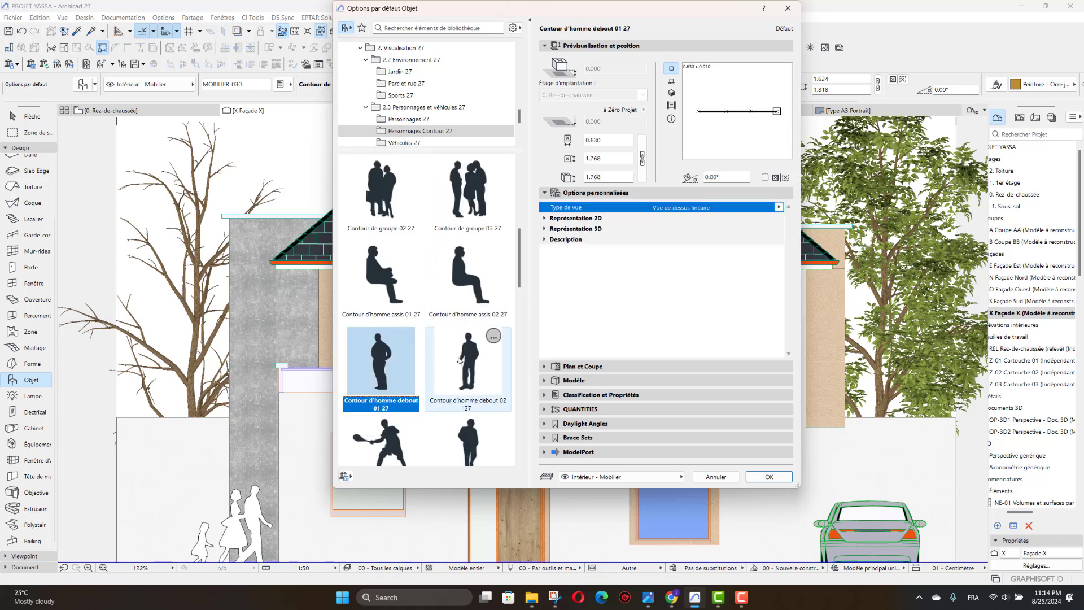
left_click(779, 208)
left_click(794, 219)
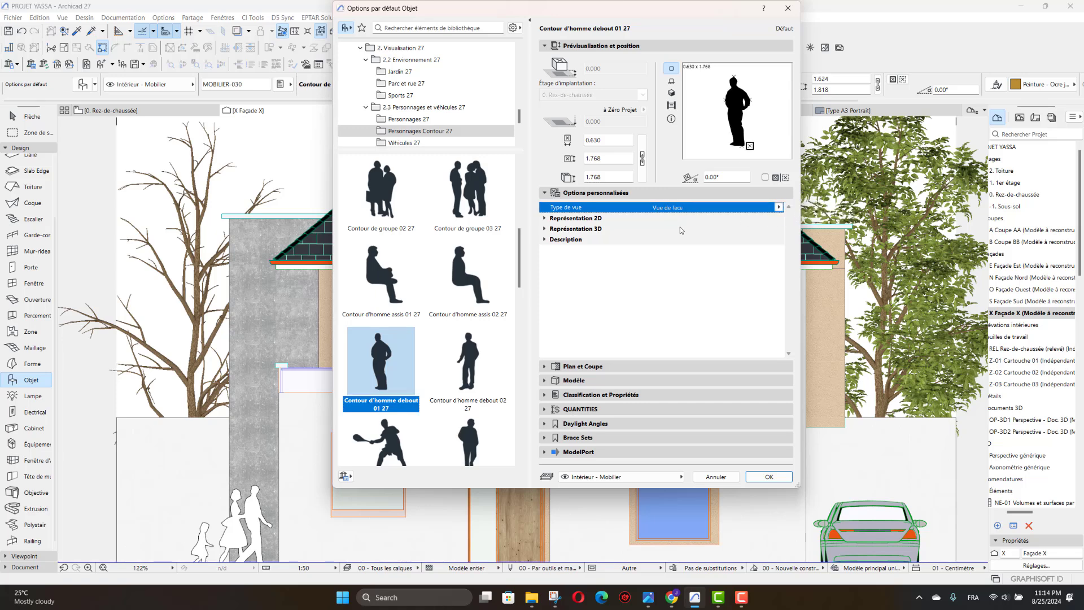
Step: Set the standing man's 2D hatch pattern to Lattage and accept the object settings
left_click(547, 219)
left_click(767, 252)
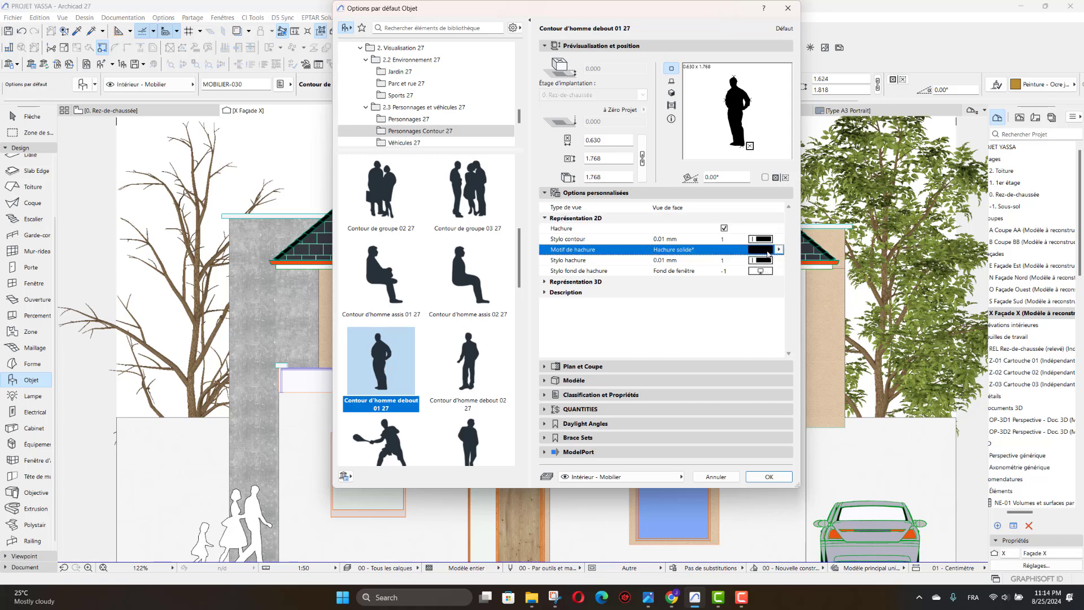
left_click(826, 174)
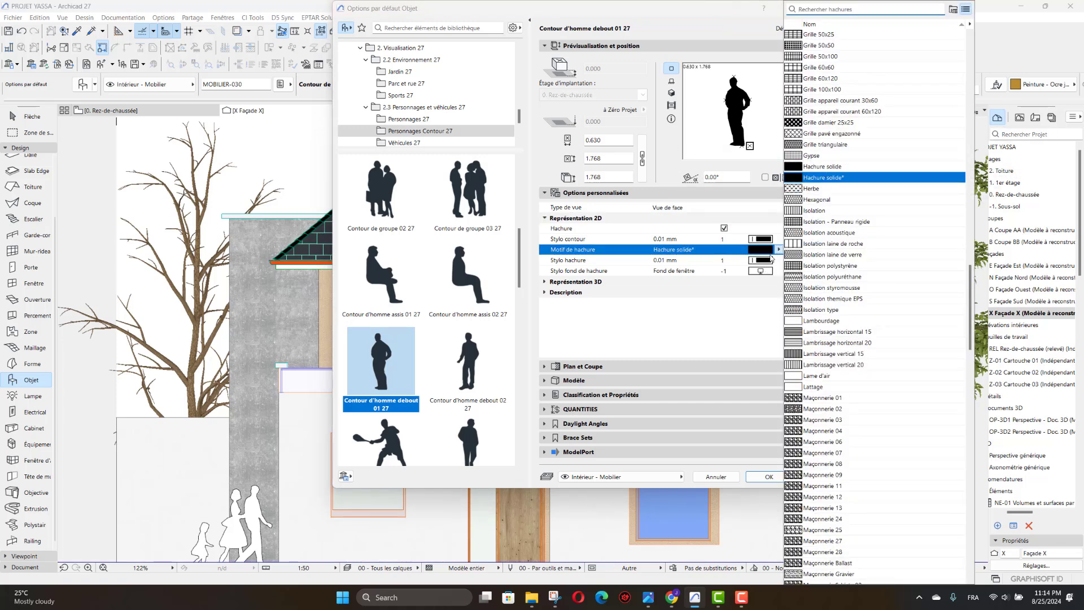
double_click(813, 387)
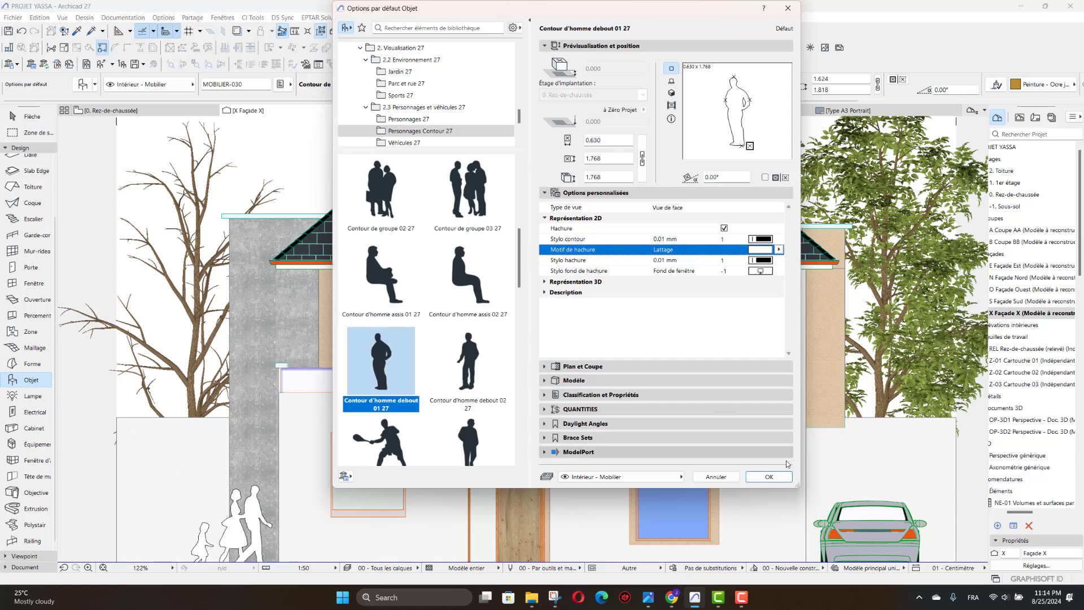
left_click(769, 476)
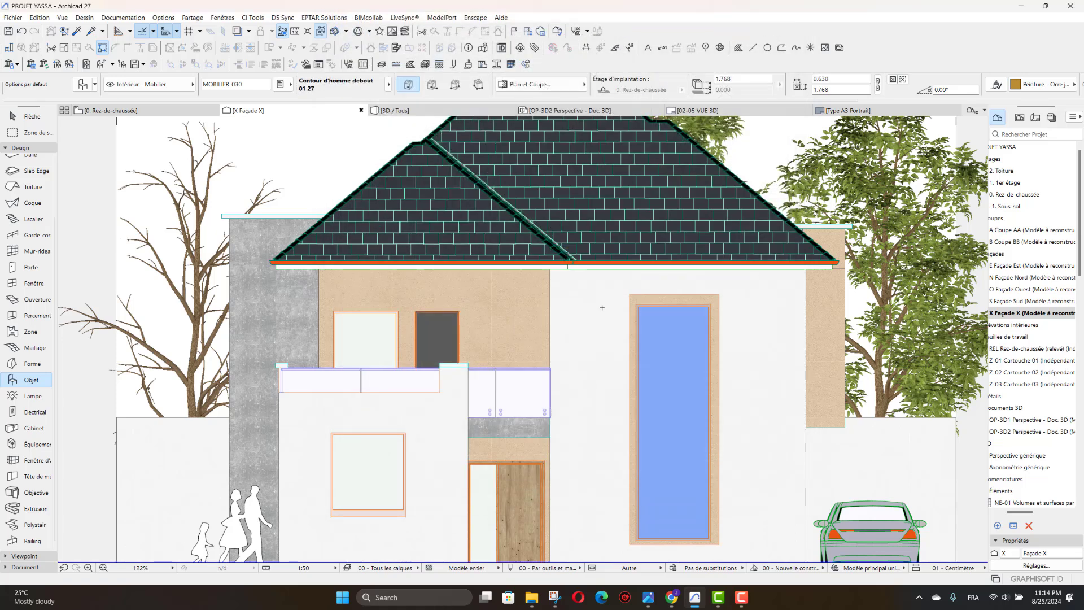
Step: Place the standing man on the balcony slab above the entrance door and shift him along it toward the tall blue window
left_click(508, 417)
key("Escape")
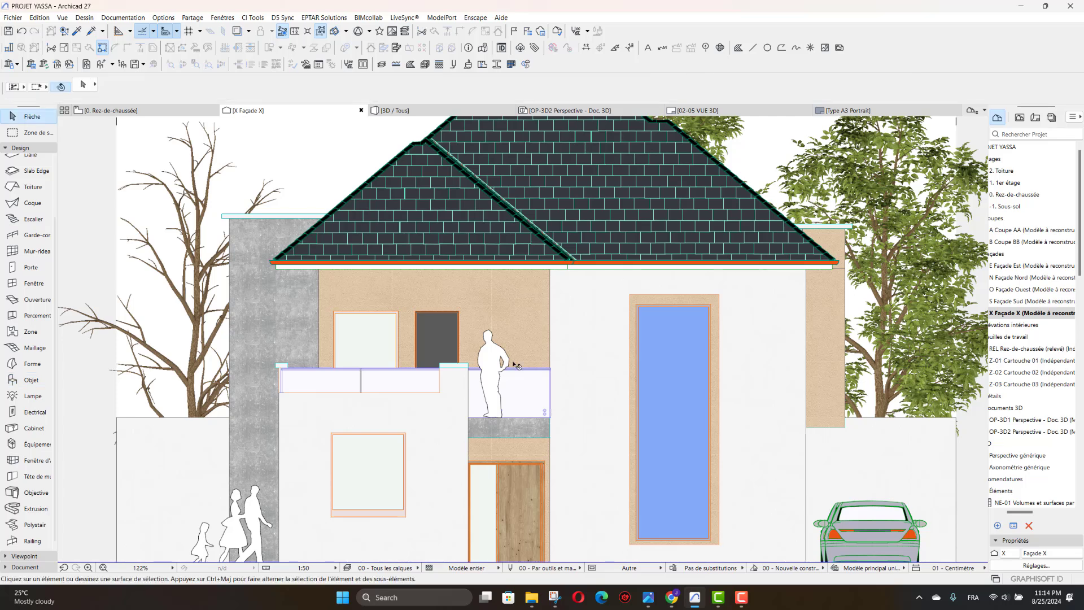
scroll(493, 375, "up", 3)
left_click(493, 375)
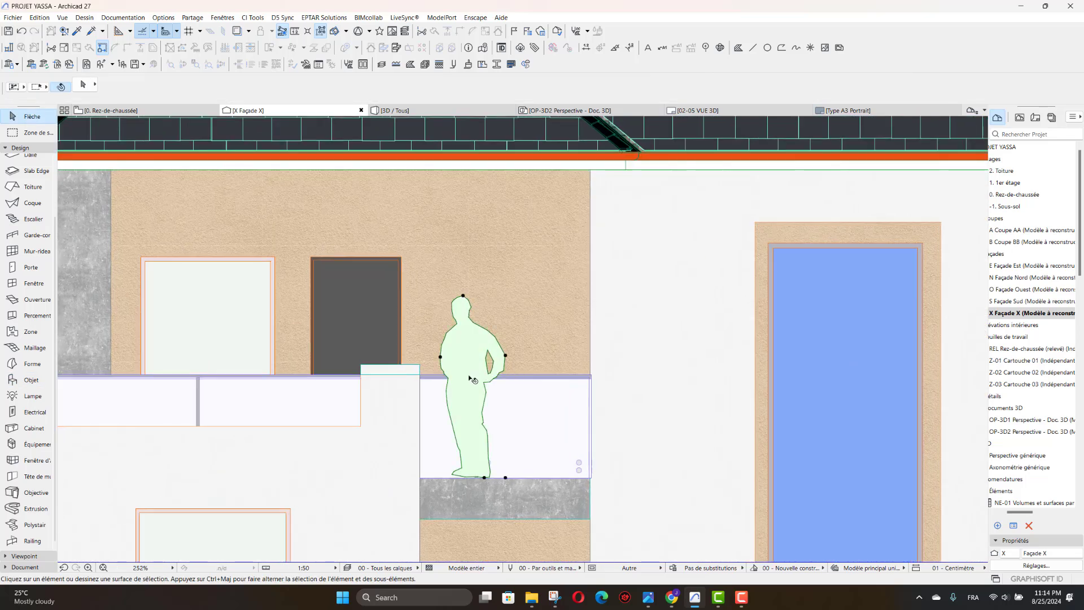
left_click(505, 477)
left_click(546, 477)
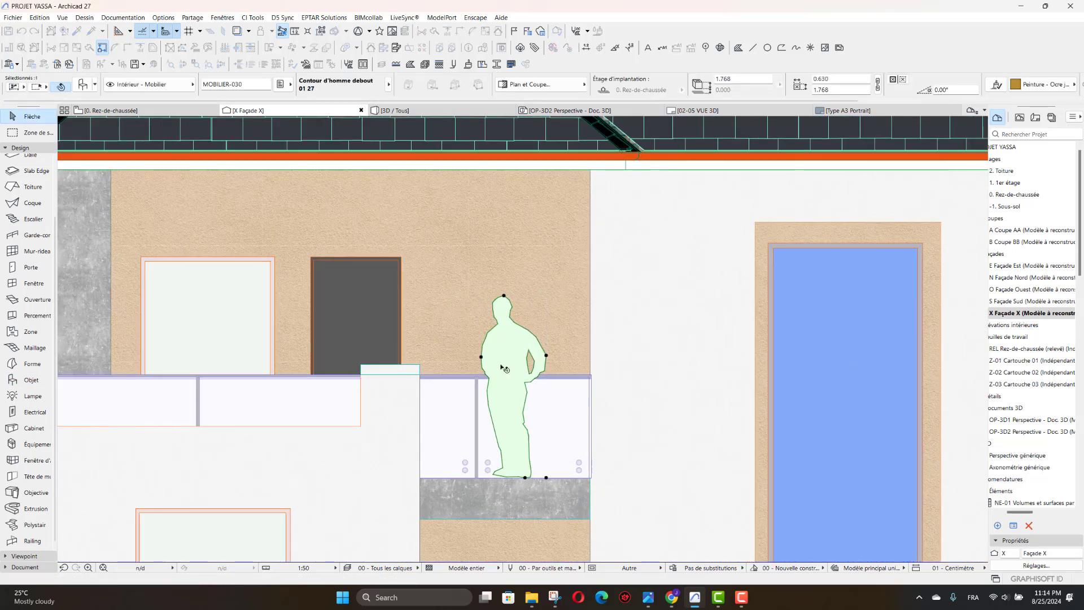
Step: Send the standing man on the balcony backward in the display order twice with Un Plan en Arrière
right_click(520, 347)
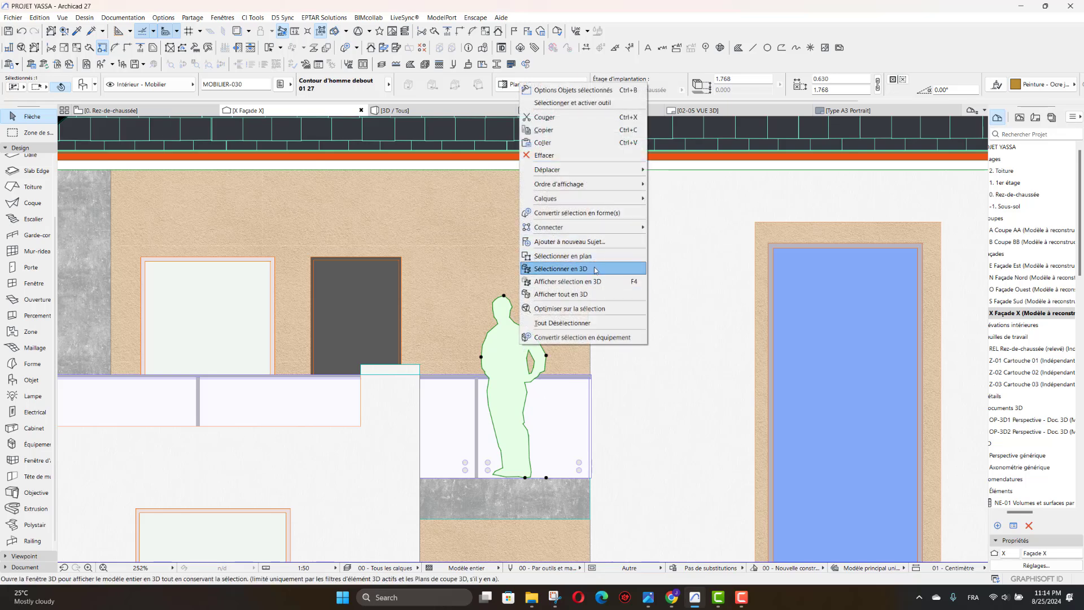
mouse_move(610, 184)
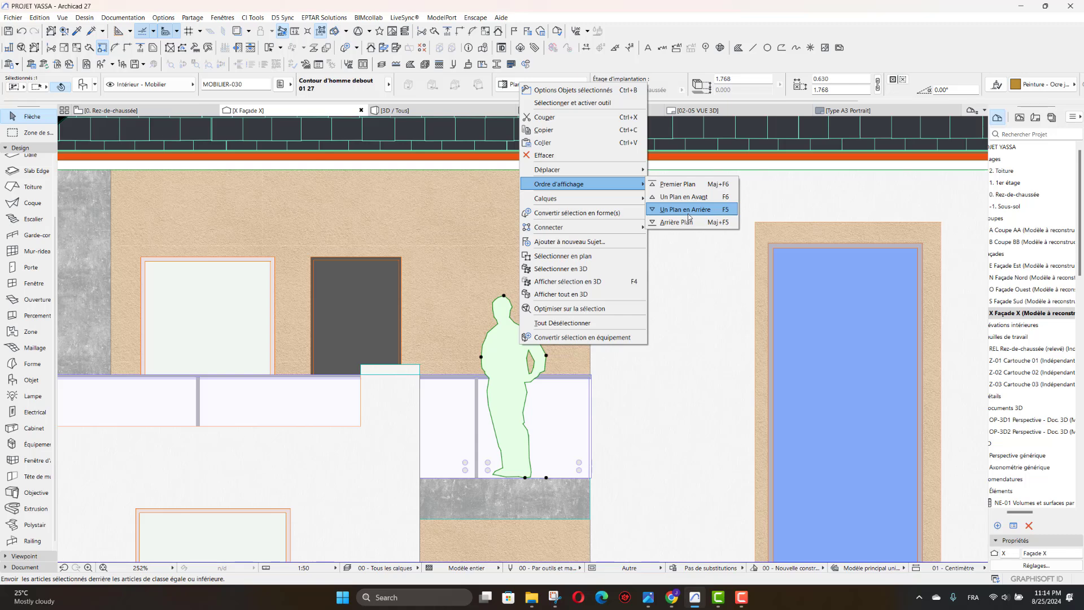
left_click(686, 210)
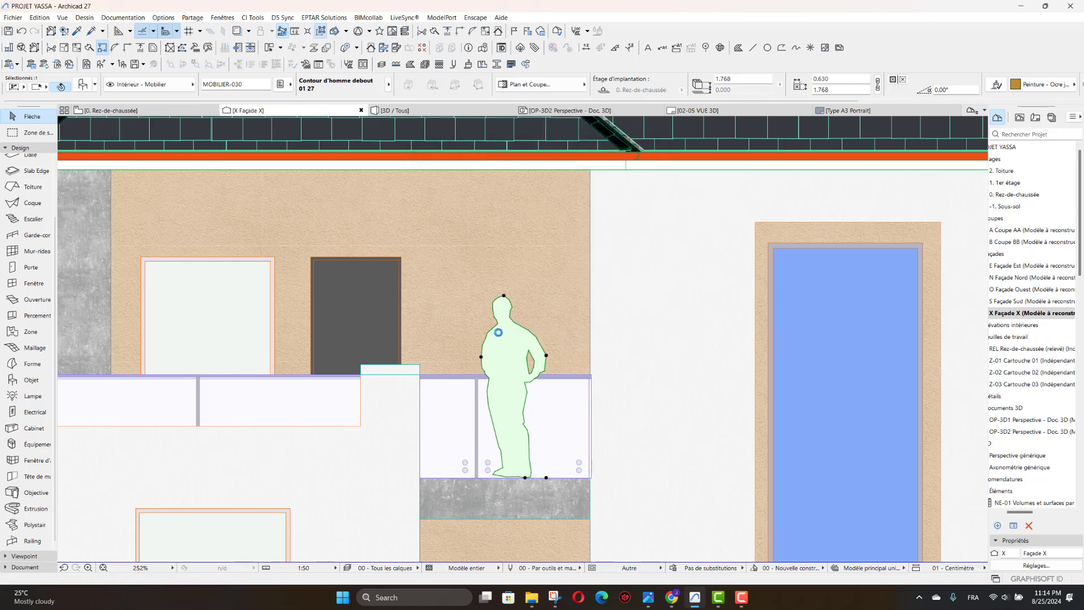
right_click(499, 334)
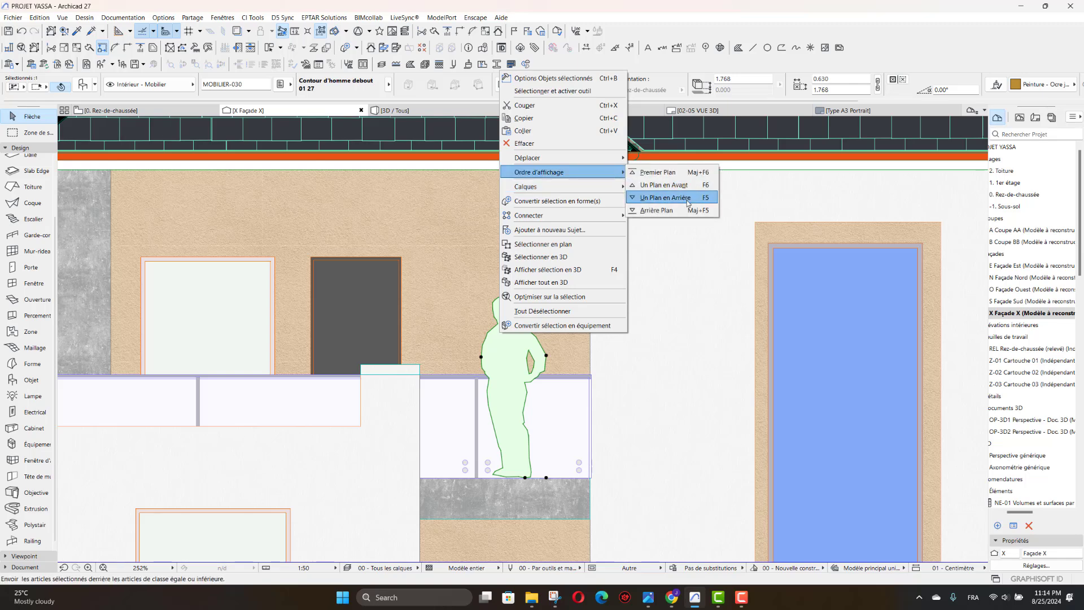
left_click(686, 202)
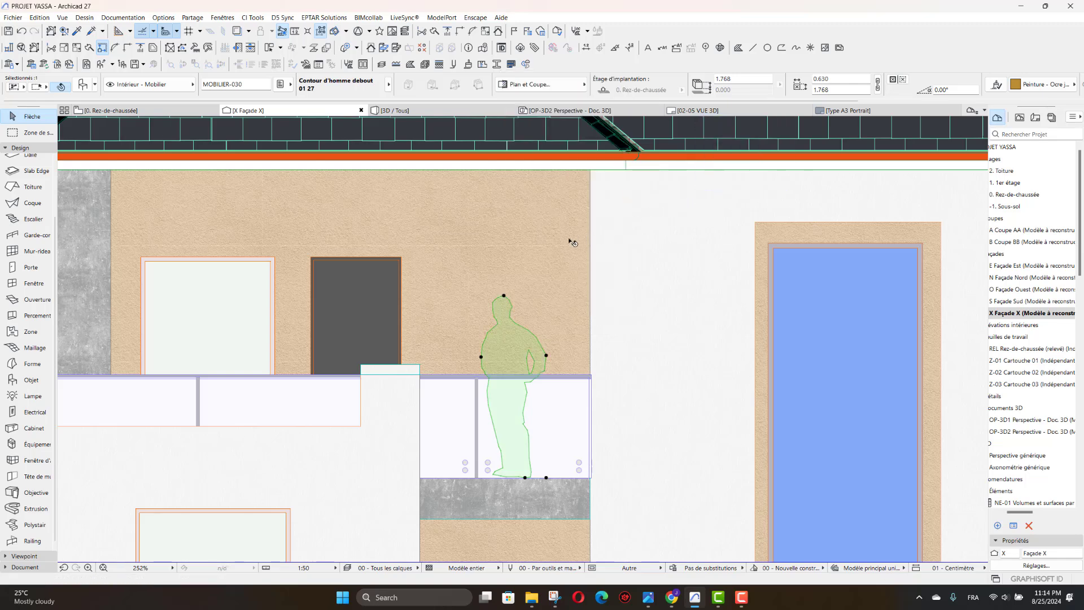
Step: Bring the standing man on the balcony one level forward in the display order with Un Plan en Avant
scroll(526, 449, "down", 2)
scroll(526, 449, "down", 2)
scroll(526, 449, "up", 5)
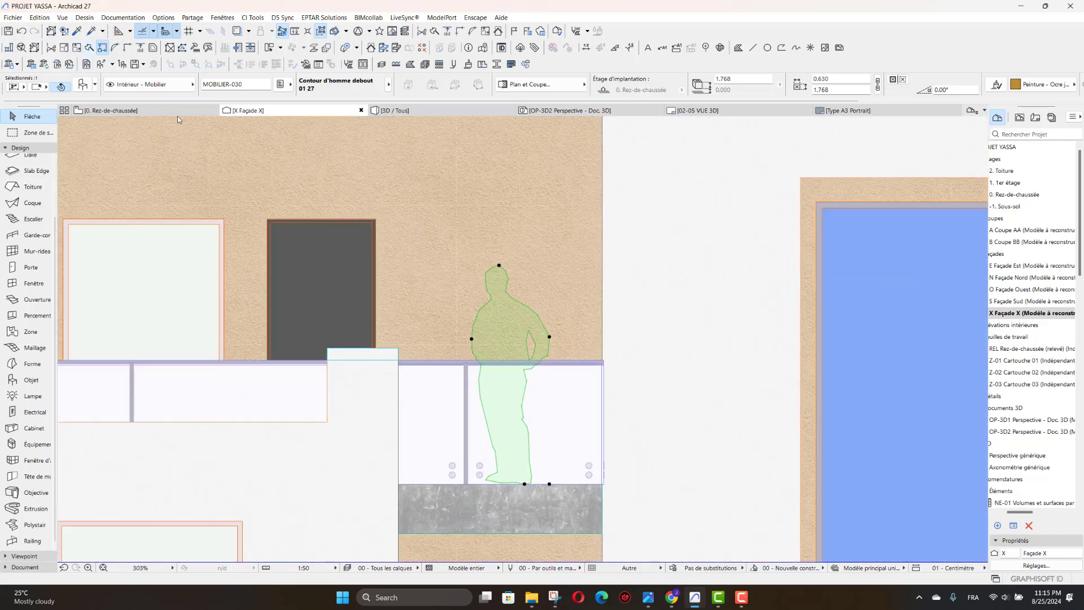
right_click(527, 328)
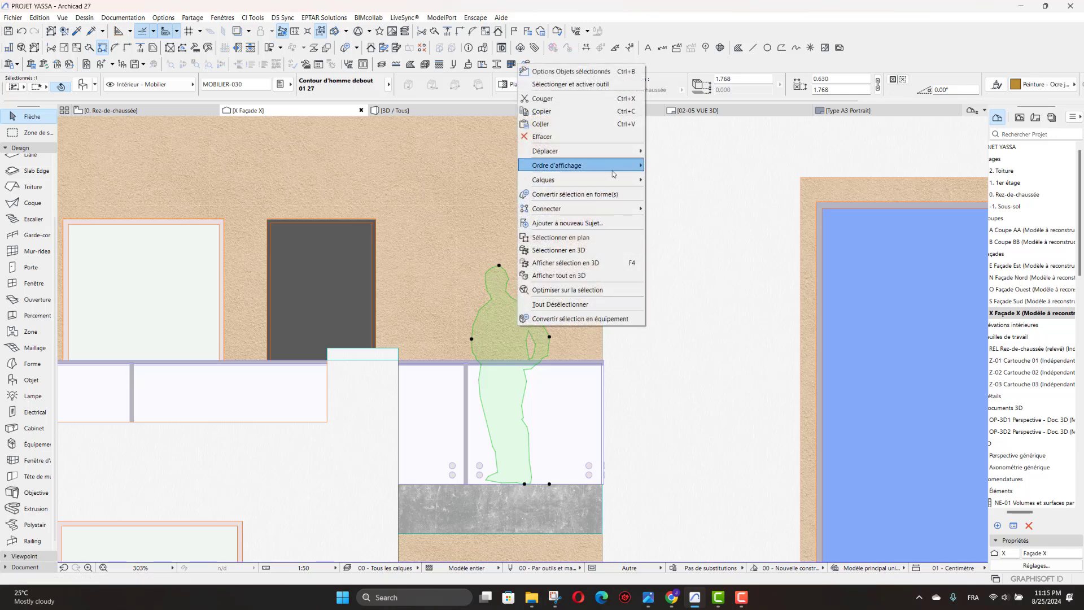
mouse_move(612, 171)
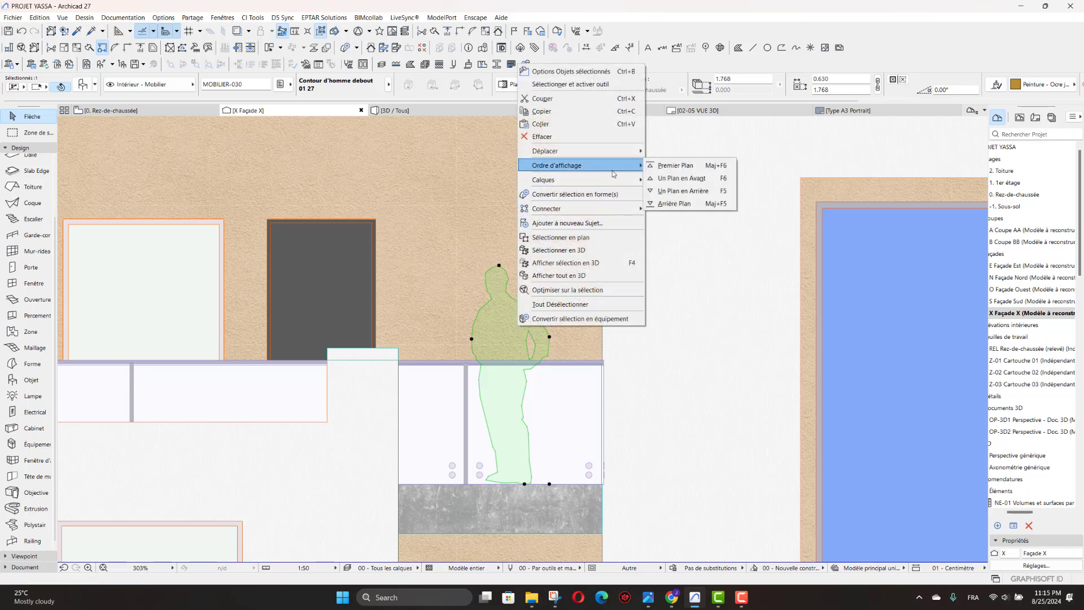
left_click(677, 179)
key("Escape")
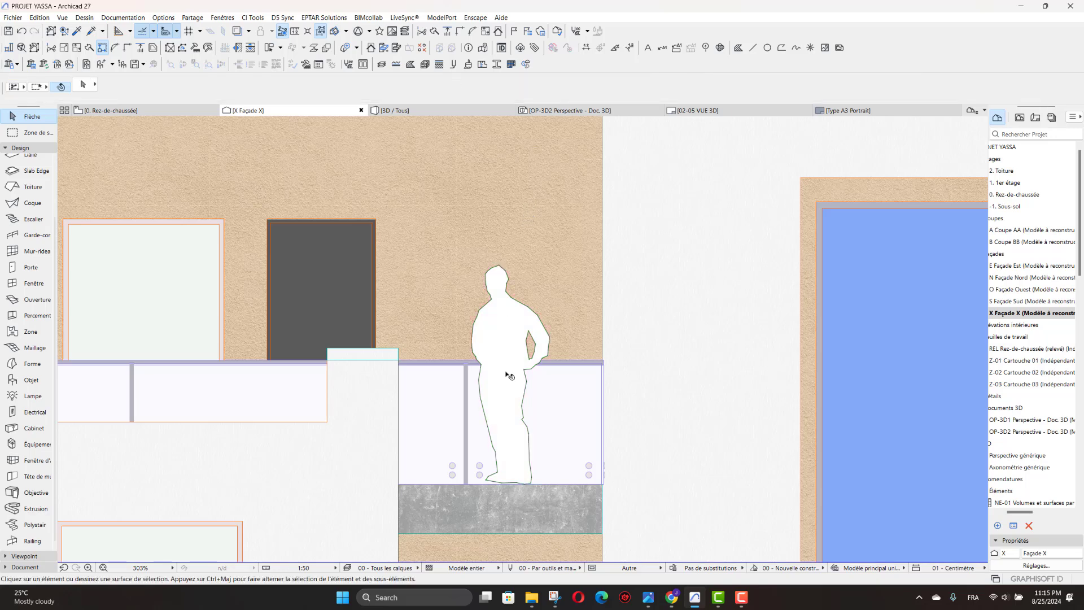
Step: Try to bring the balcony railing in front of the standing man with the Premier Plan display order
left_click(539, 364)
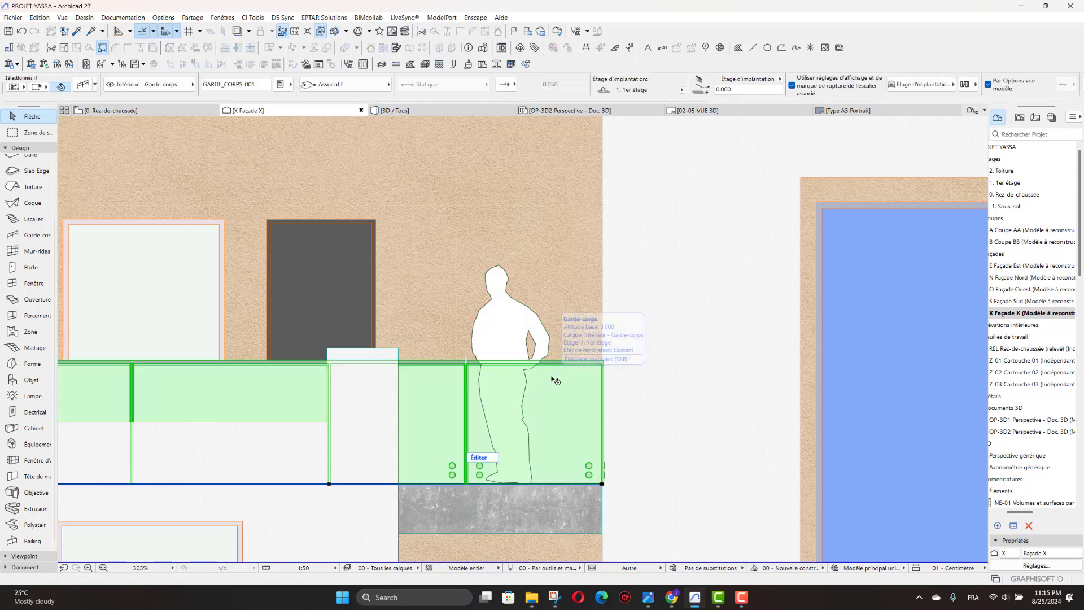
scroll(553, 379, "down", 1)
scroll(553, 380, "down", 6)
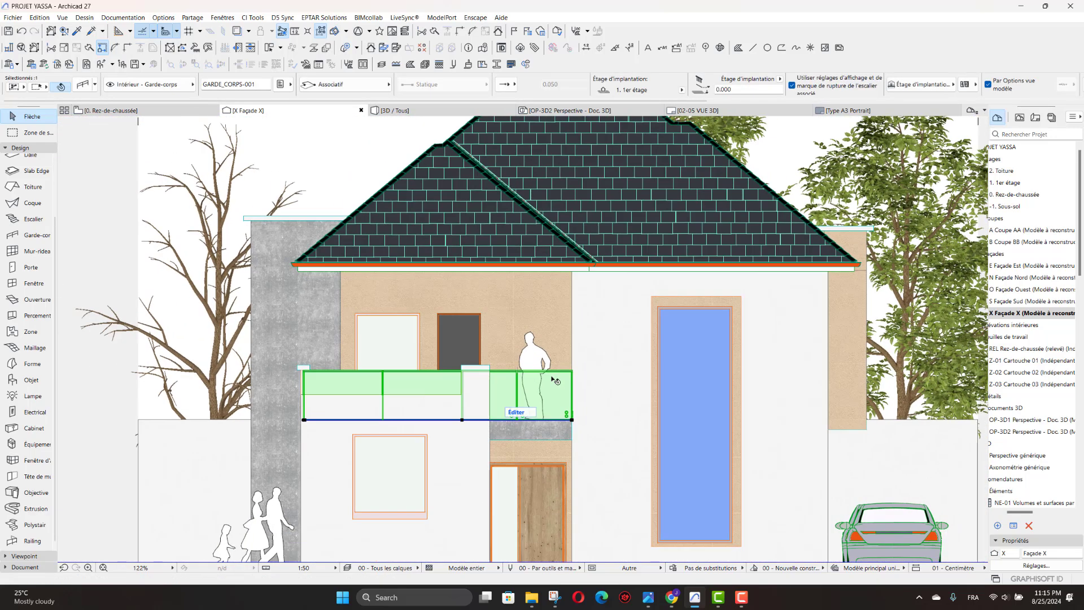
scroll(554, 379, "up", 5)
right_click(555, 379)
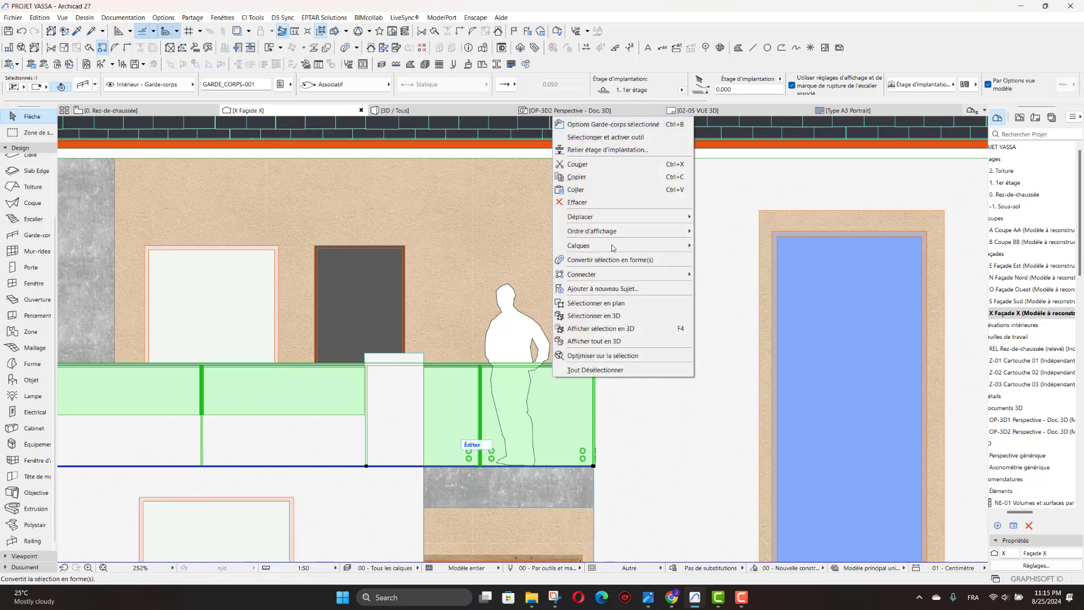
mouse_move(650, 231)
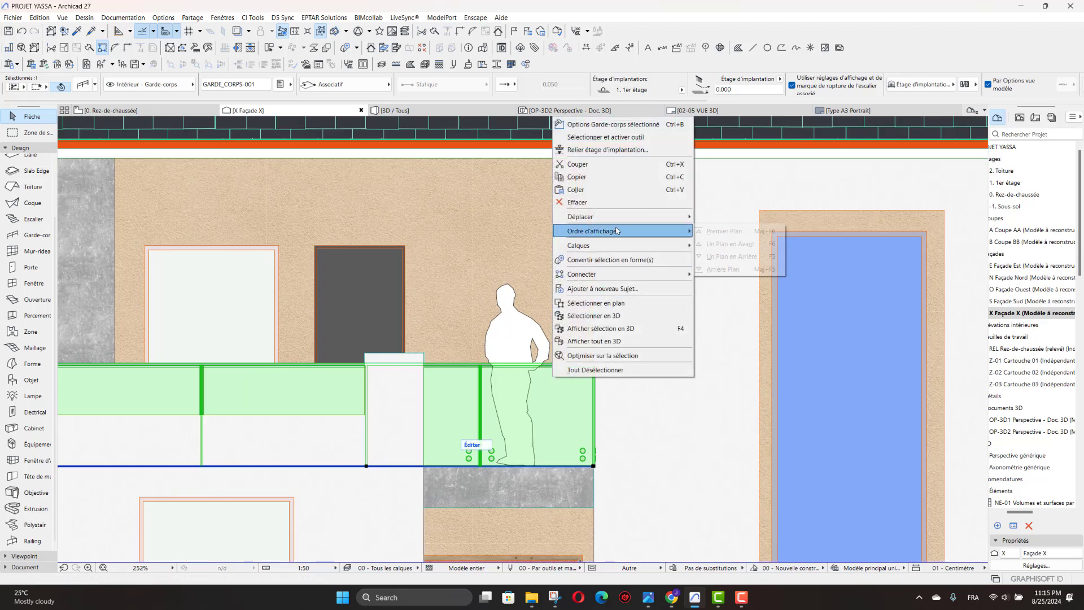
left_click(721, 230)
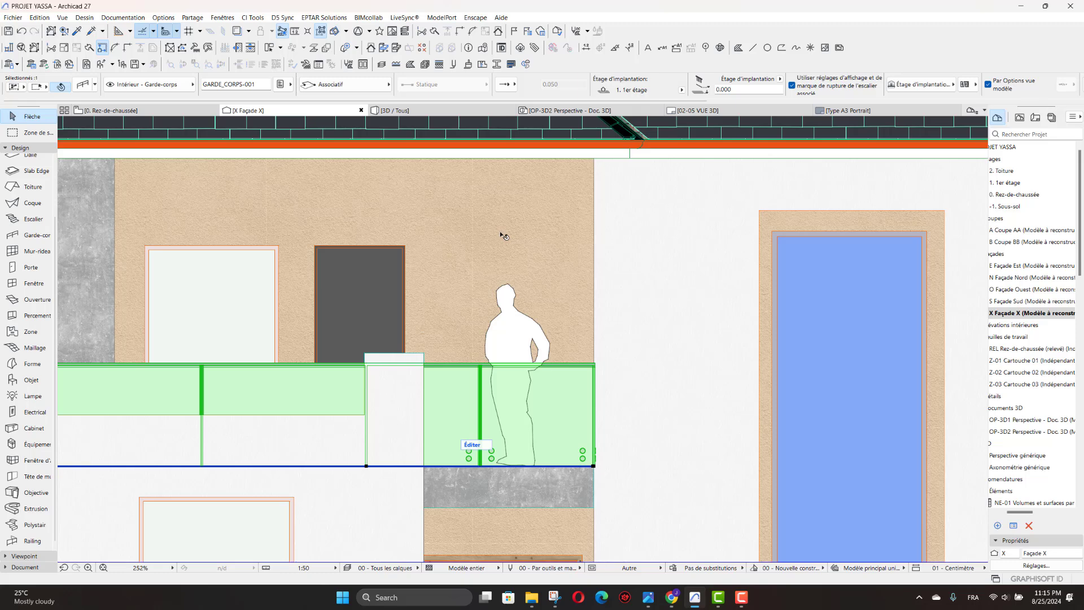
key("Escape")
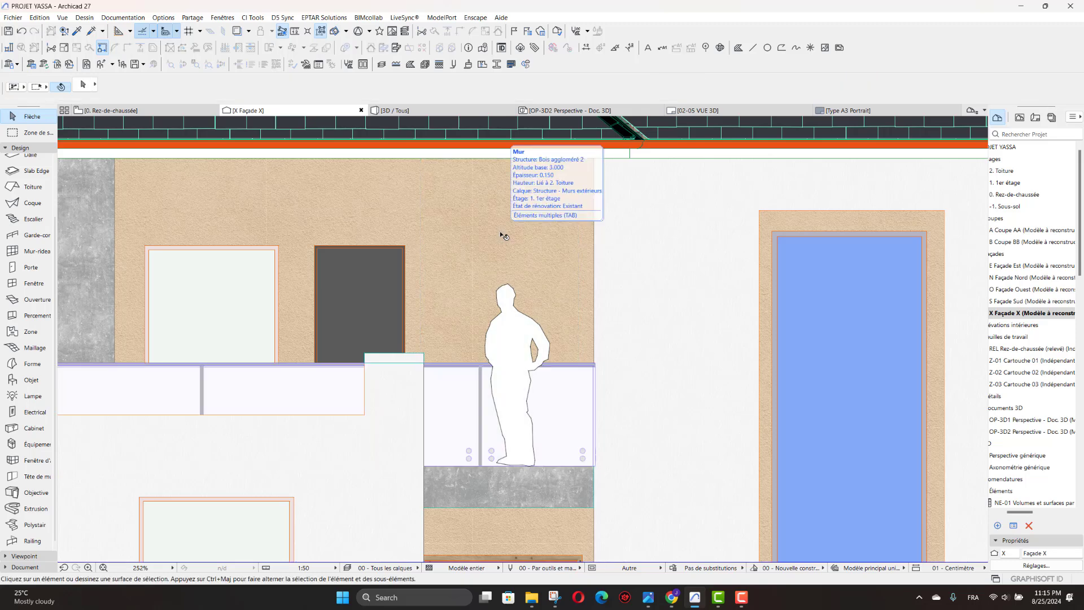
Step: Apply Premier Plan to the balcony railing a second time and deselect it
left_click(516, 339)
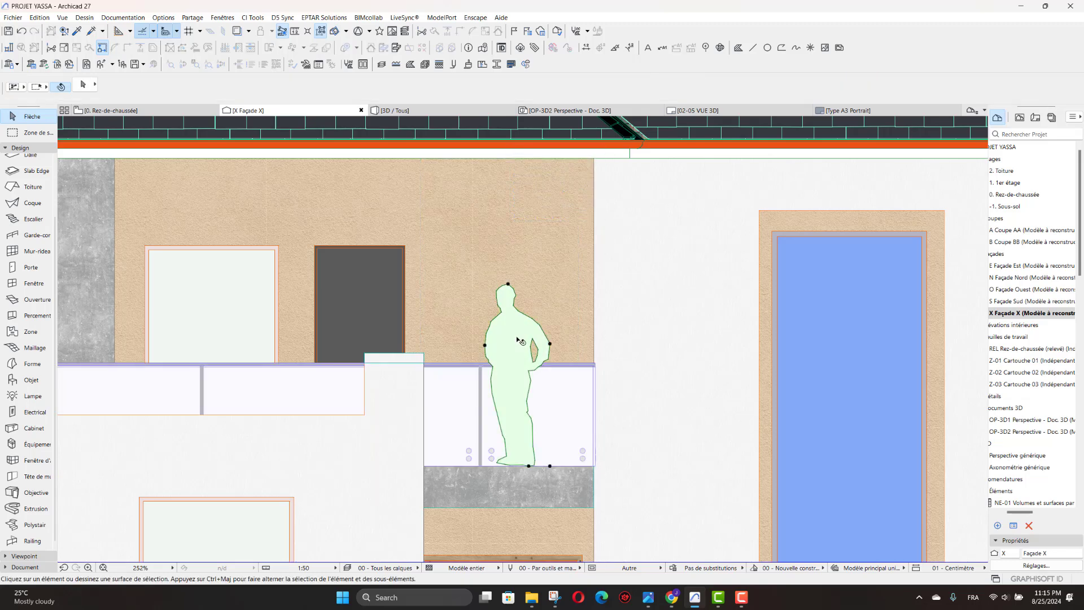
key("Escape")
left_click(468, 370)
right_click(468, 369)
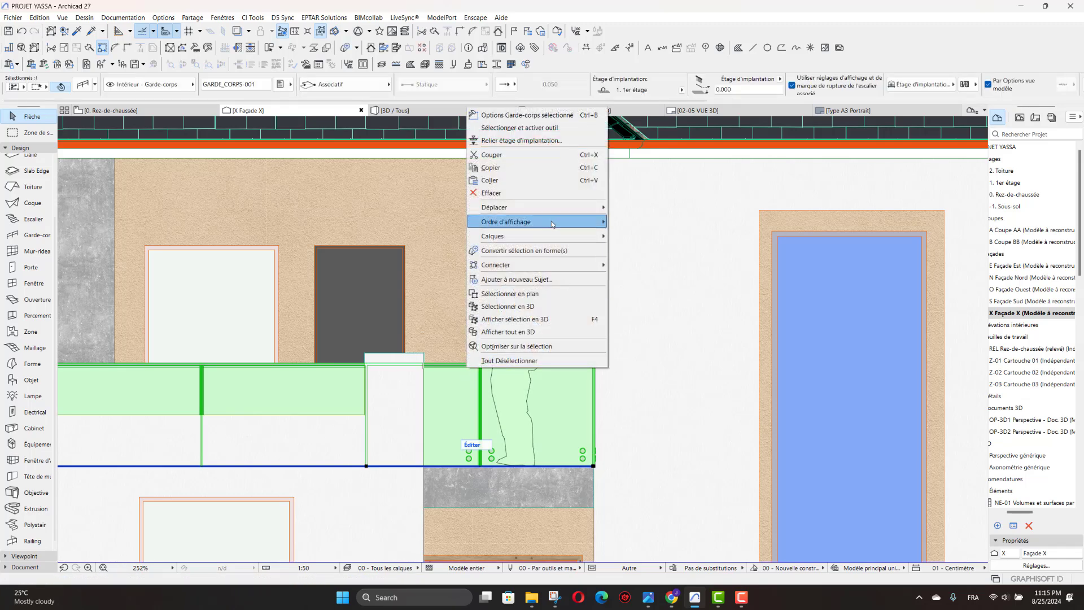
mouse_move(543, 210)
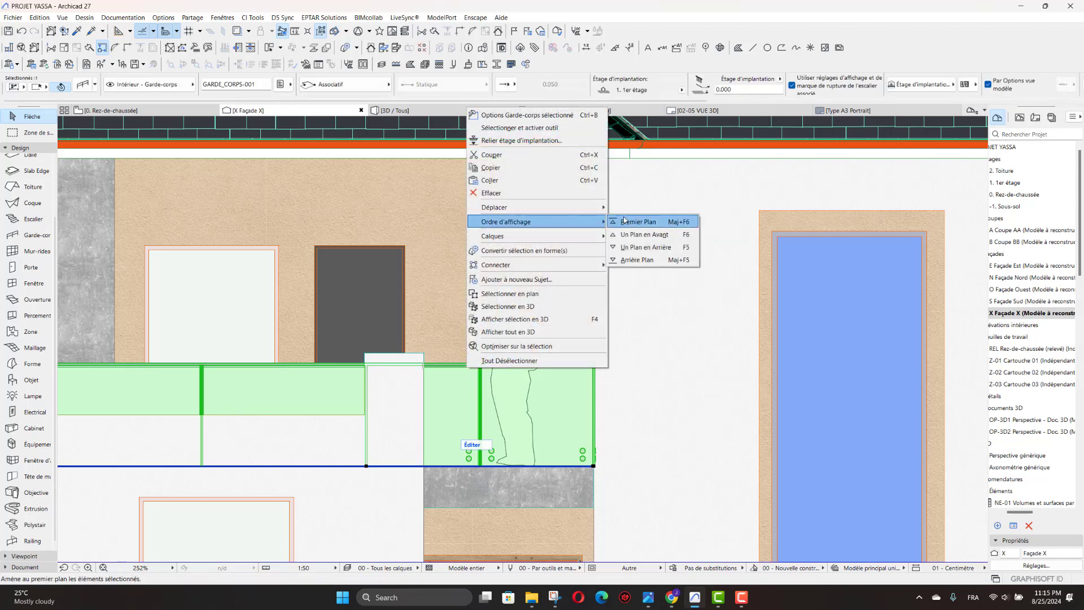
left_click(633, 221)
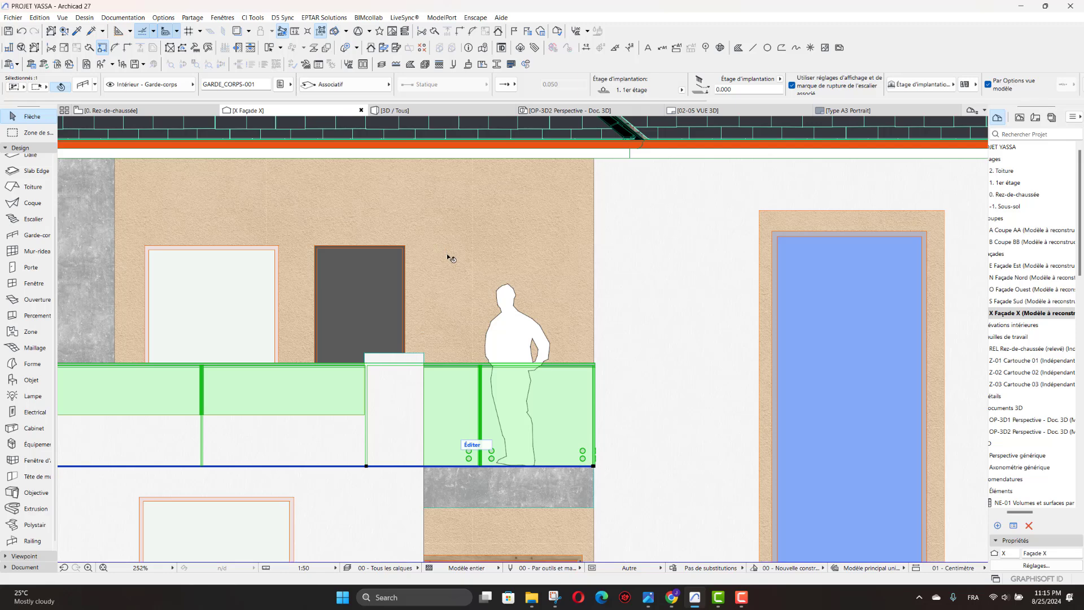
key("Escape")
Step: Move the standing man from the balcony down to the foot of the entrance door
left_click(504, 347)
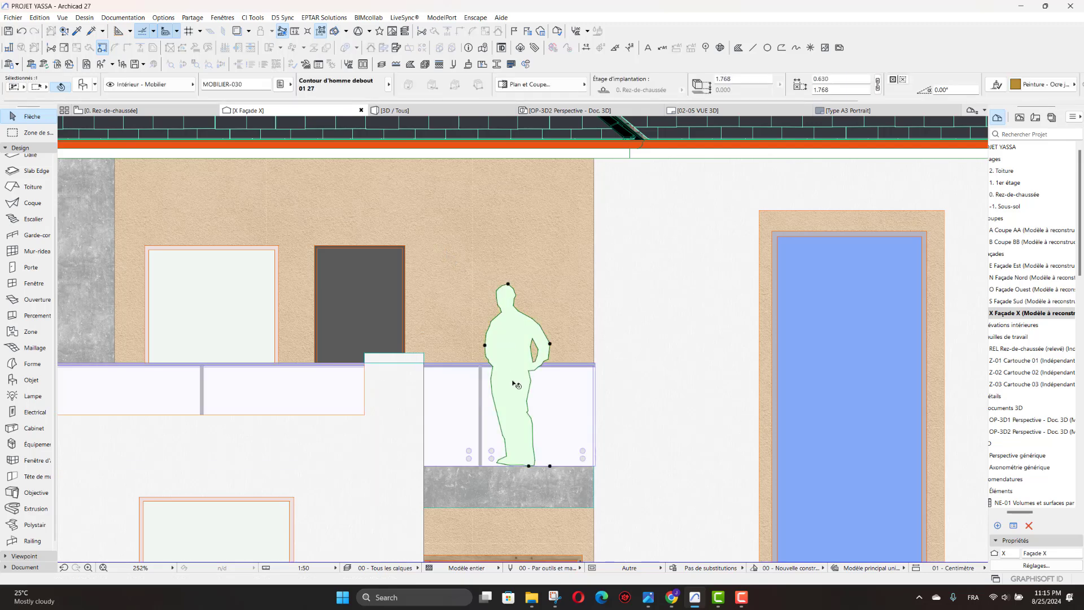
left_click(529, 466)
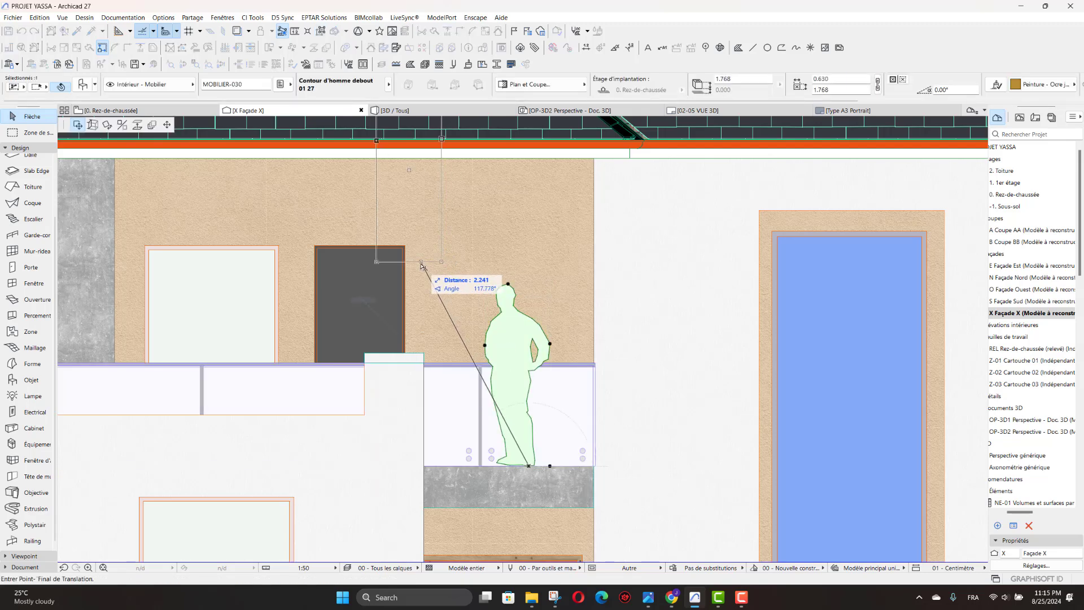
scroll(458, 297, "down", 3)
scroll(457, 298, "up", 1)
scroll(458, 297, "up", 1)
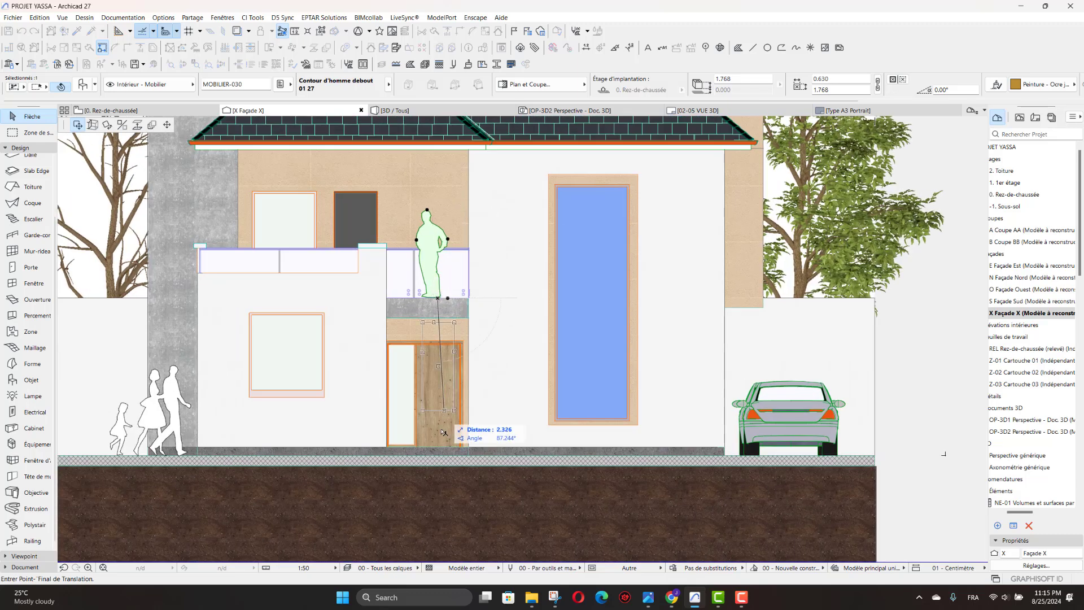
left_click(438, 447)
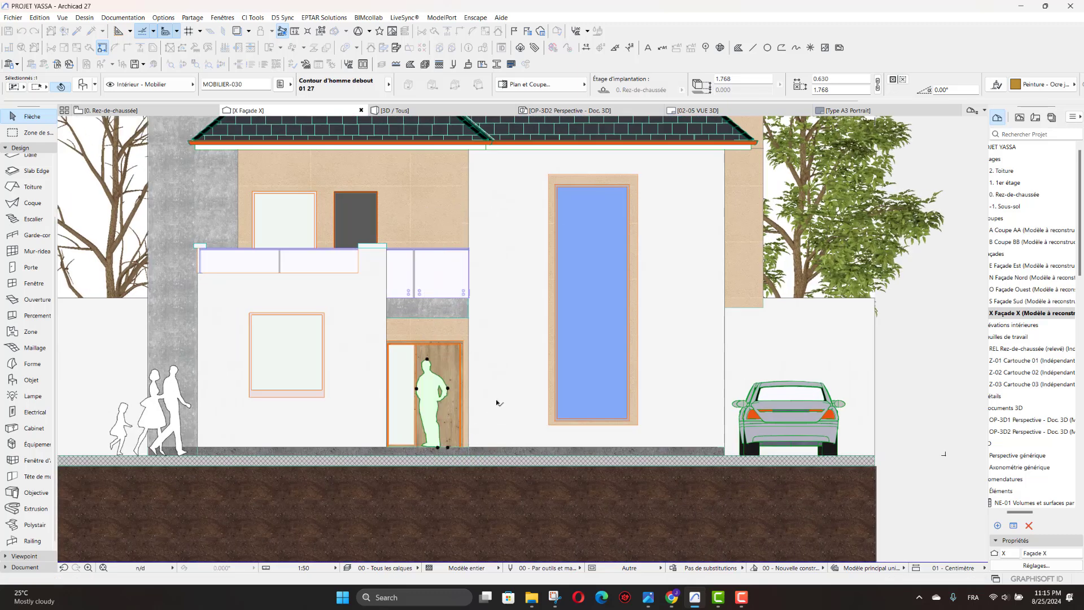
key("Escape")
Step: Move the standing man from the entrance door to the ground beside the parked car
scroll(465, 349, "down", 3)
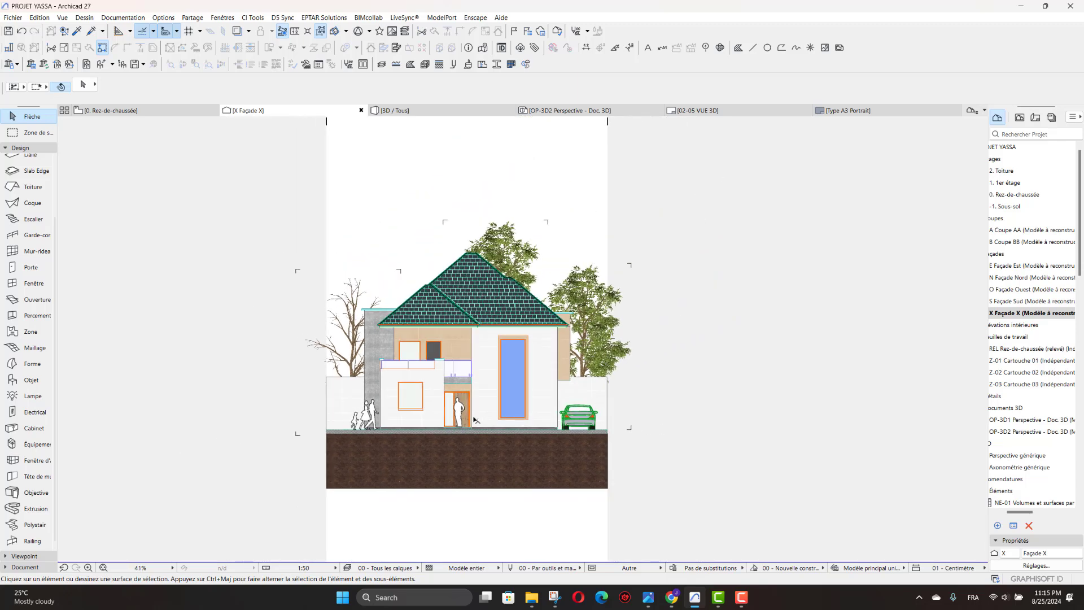
scroll(446, 390, "up", 2)
left_click(446, 390)
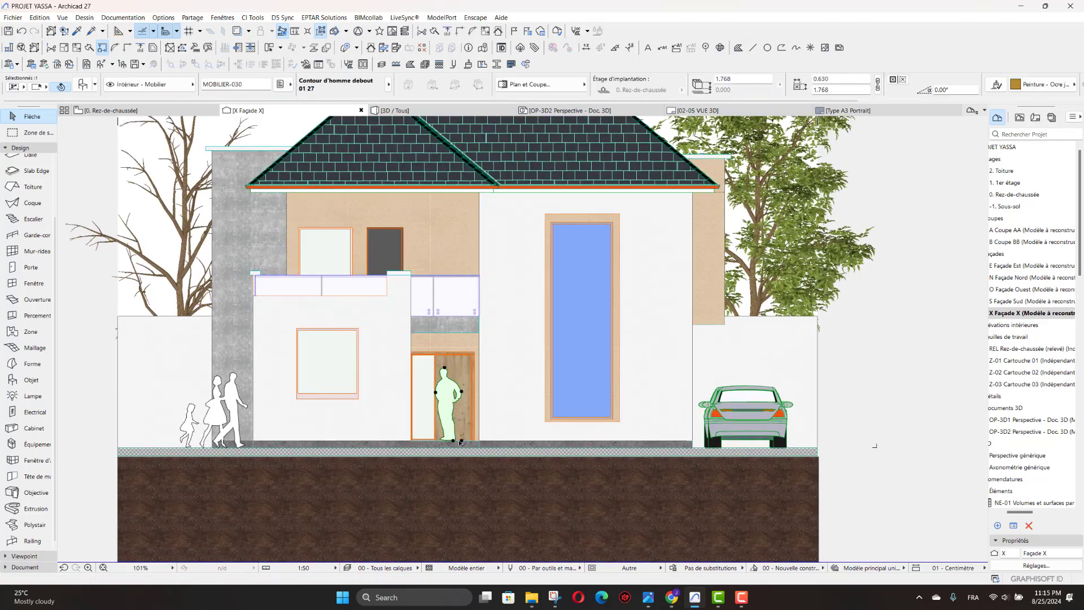
left_click(460, 440)
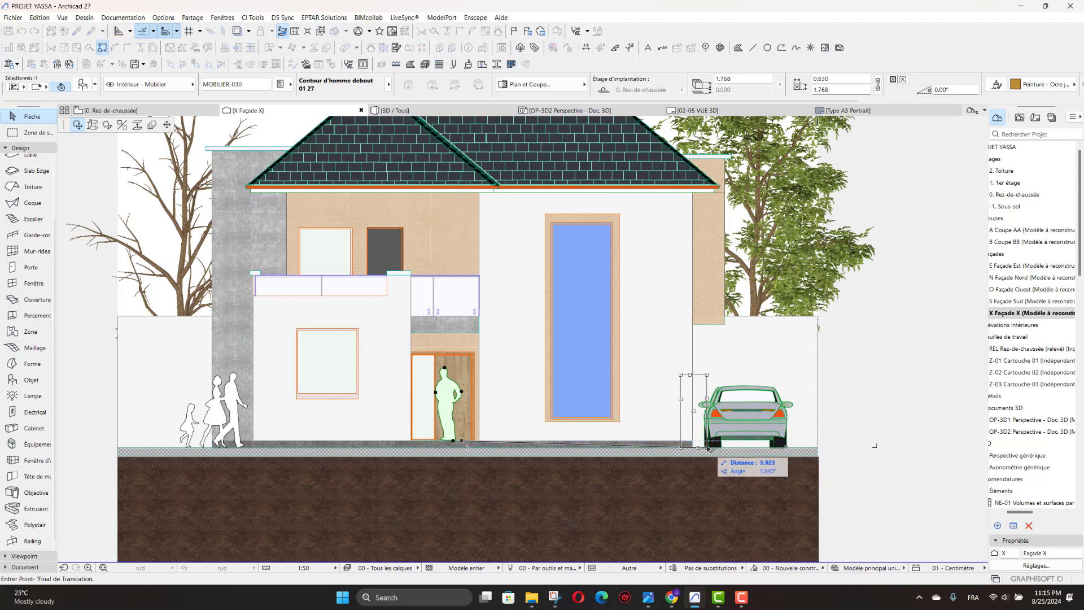
left_click(707, 447)
key("Escape")
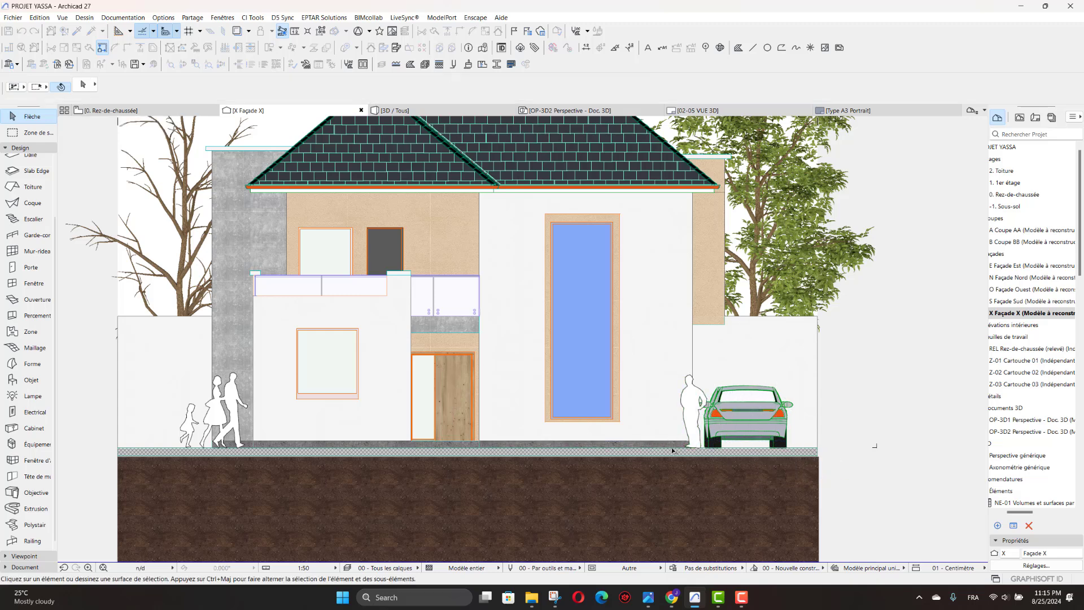
Step: Choose the Arbustes 27 shrub from Jardin 27 as the default object to place
scroll(673, 456, "down", 5)
scroll(709, 456, "up", 4)
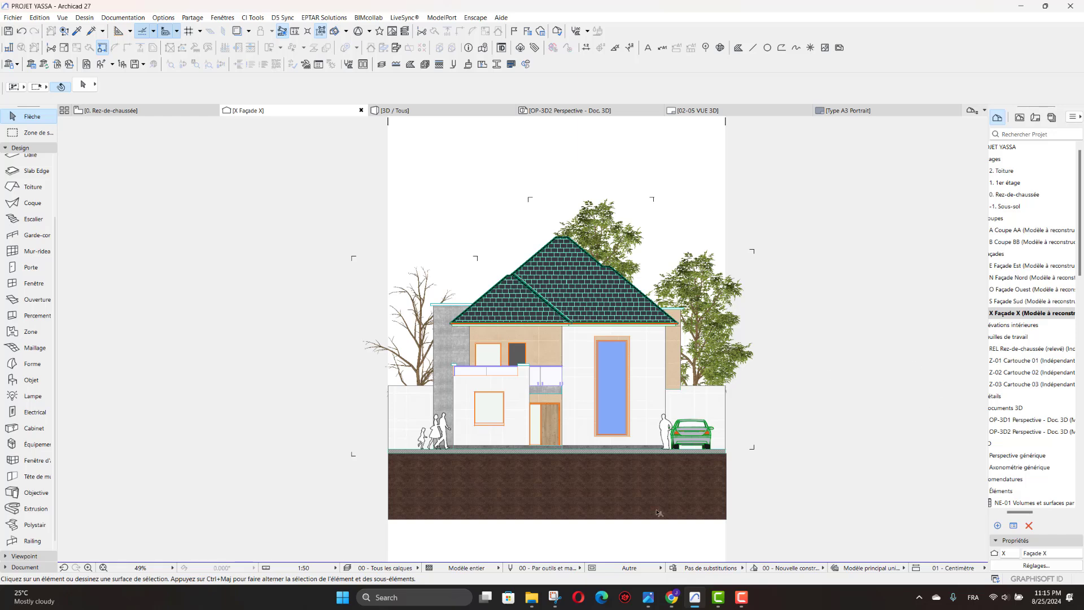
scroll(429, 484, "down", 4)
scroll(566, 464, "up", 2)
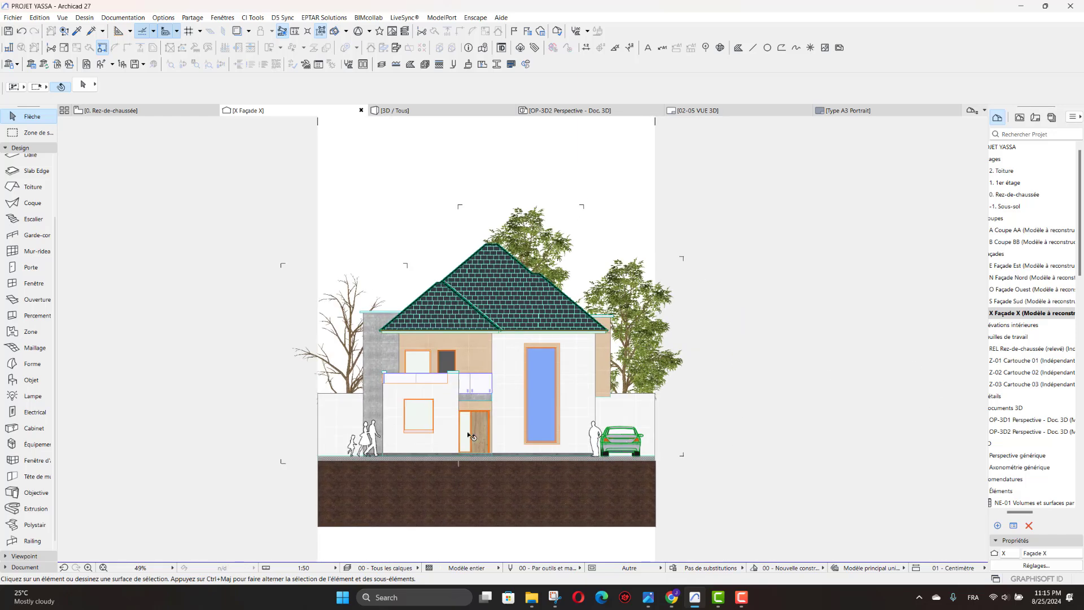
left_click(31, 379)
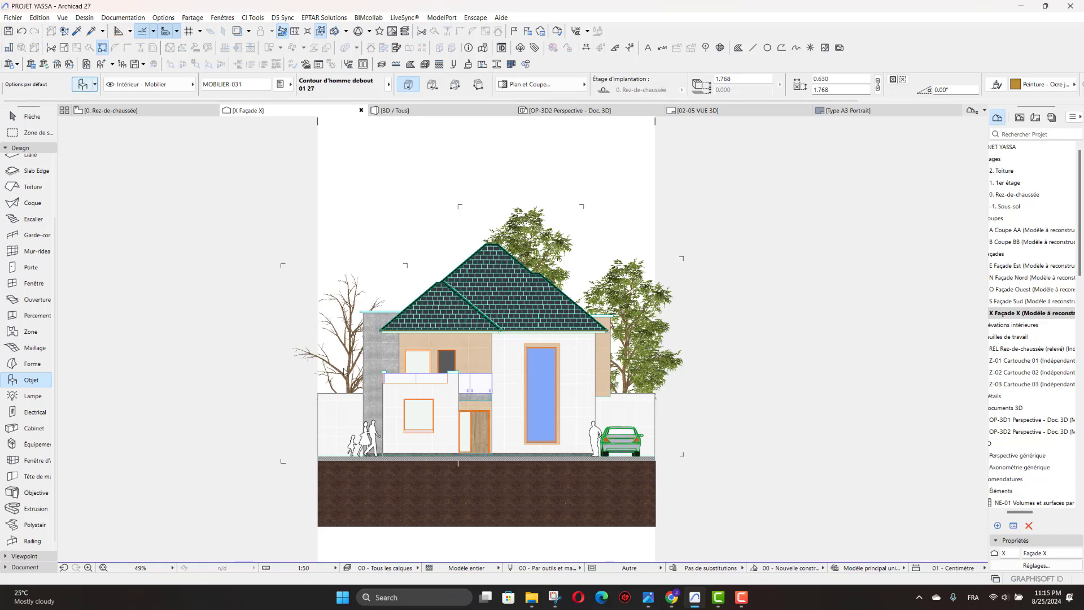
left_click(82, 85)
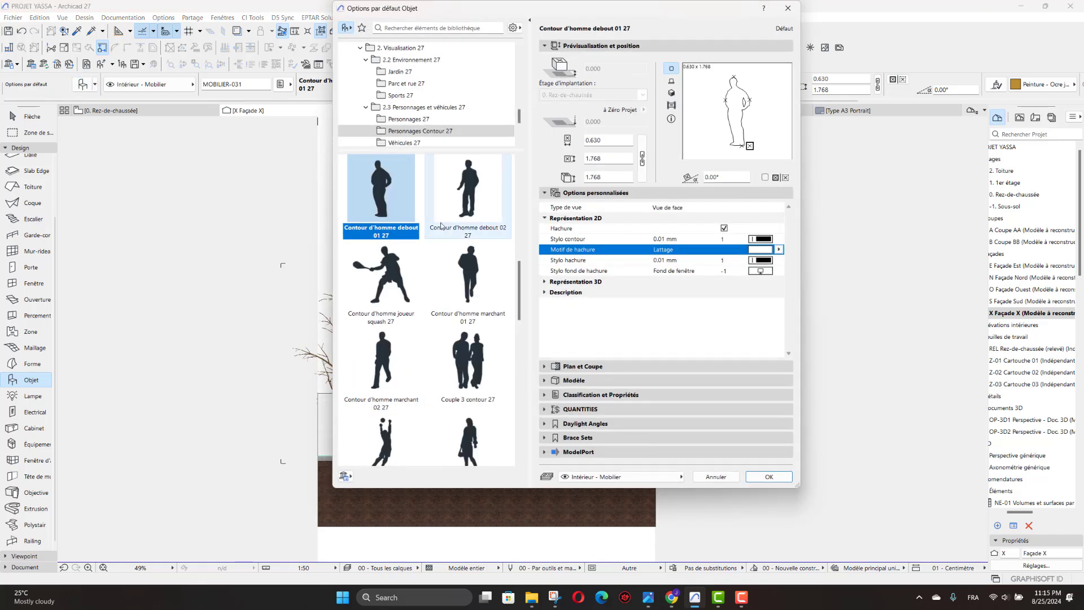
left_click(411, 60)
left_click(402, 72)
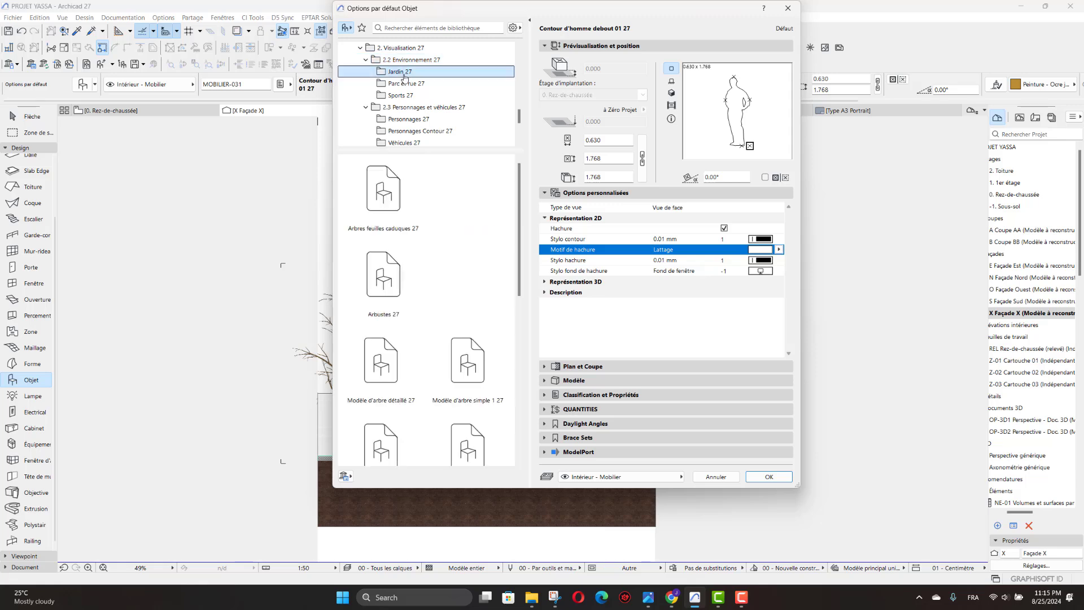
left_click(382, 201)
left_click(466, 210)
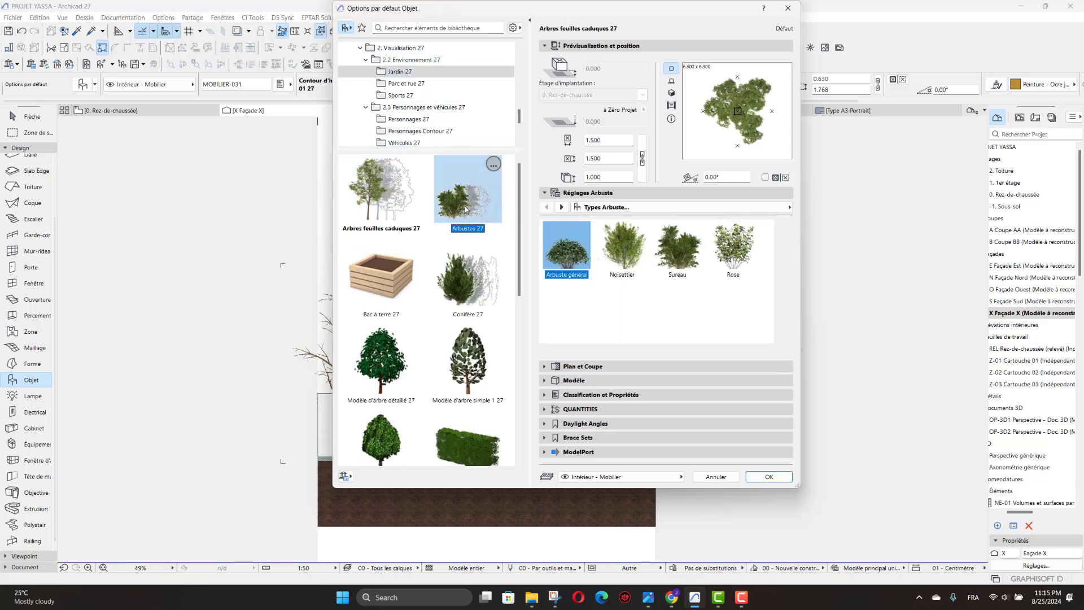
Step: Set the shrub's 2D representation to Vue latérale and accept the object settings
left_click(718, 207)
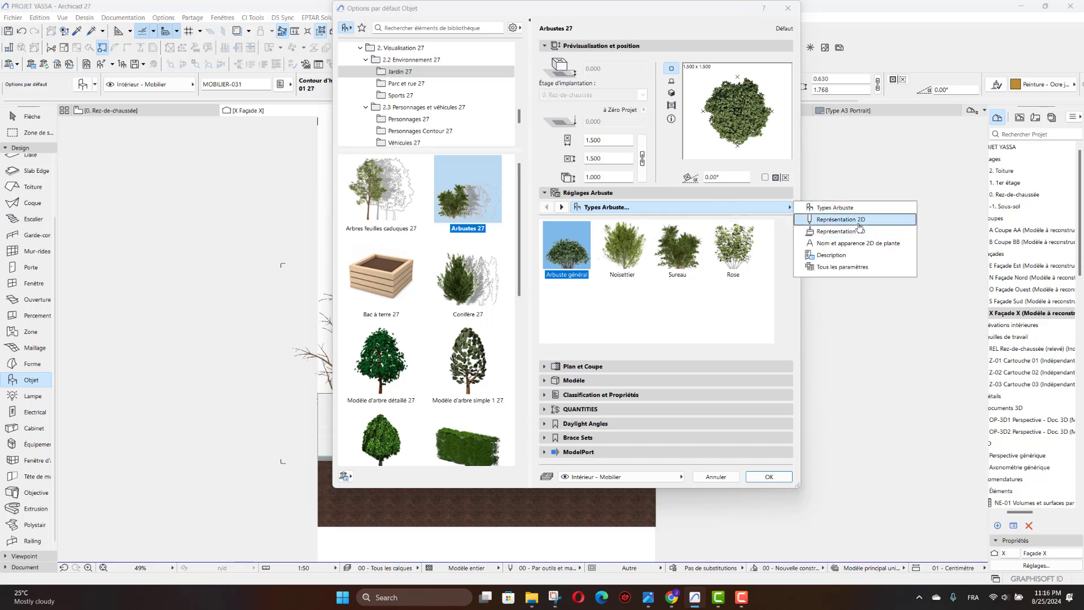
left_click(852, 219)
left_click(603, 235)
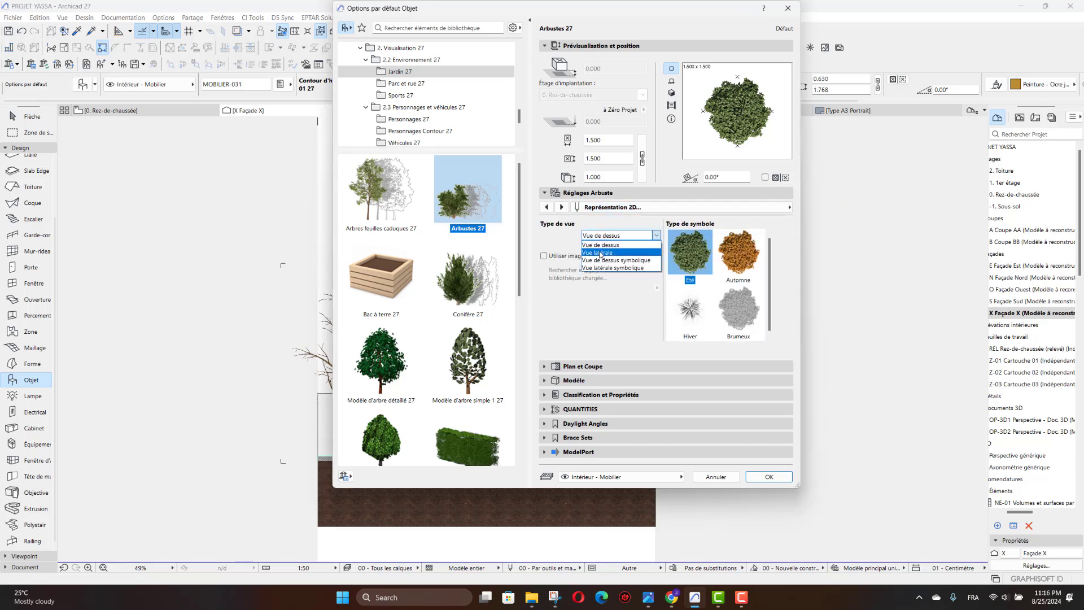
left_click(601, 253)
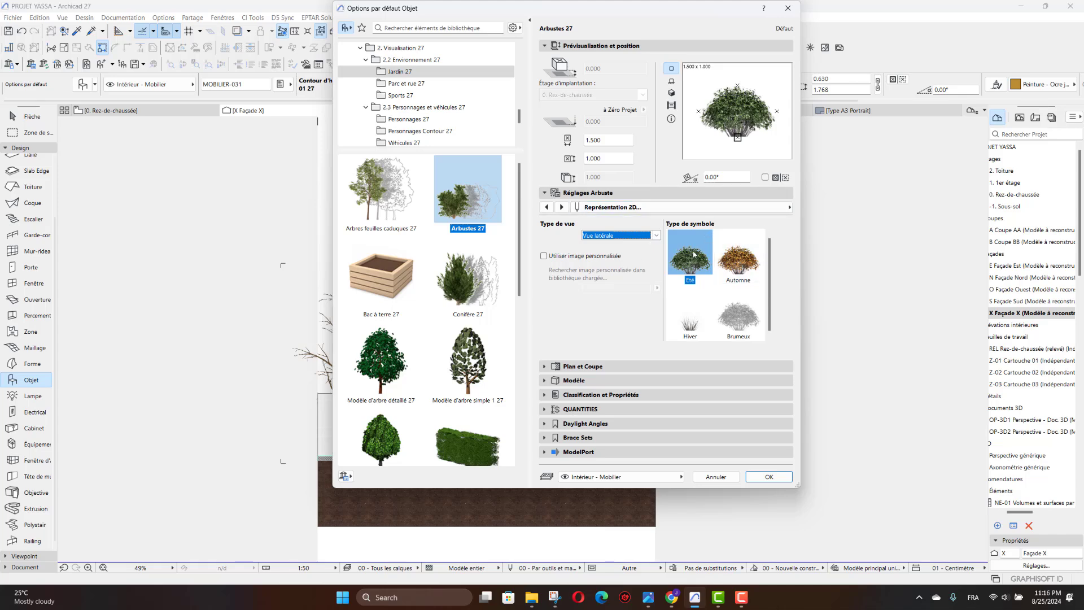
left_click(768, 476)
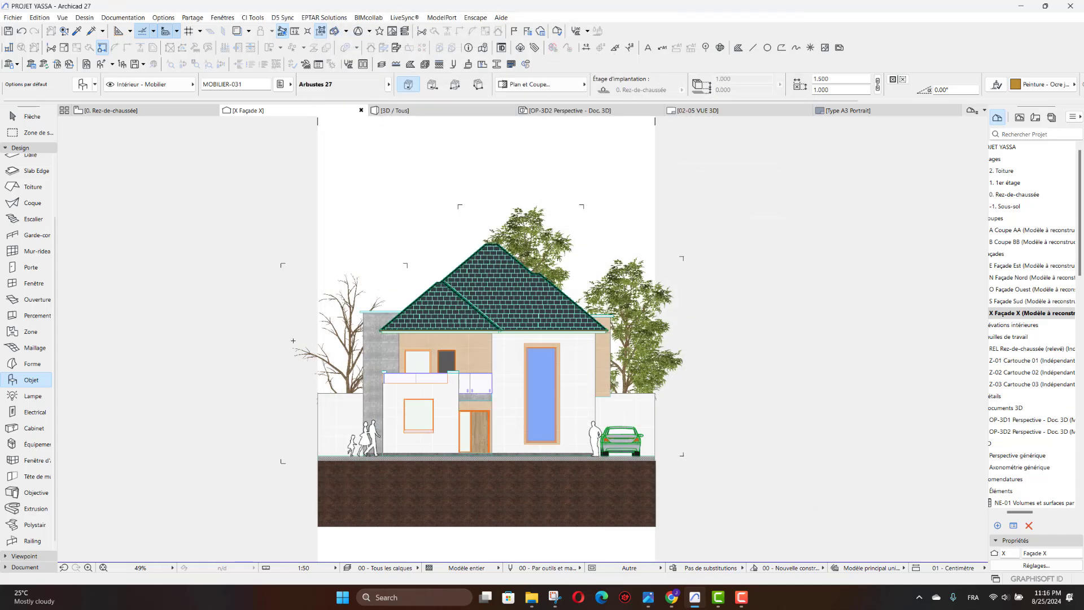
Step: Place an Arbustes 27 shrub on the ground at the outer end of the boundary wall, beside the walking family
scroll(271, 431, "up", 10)
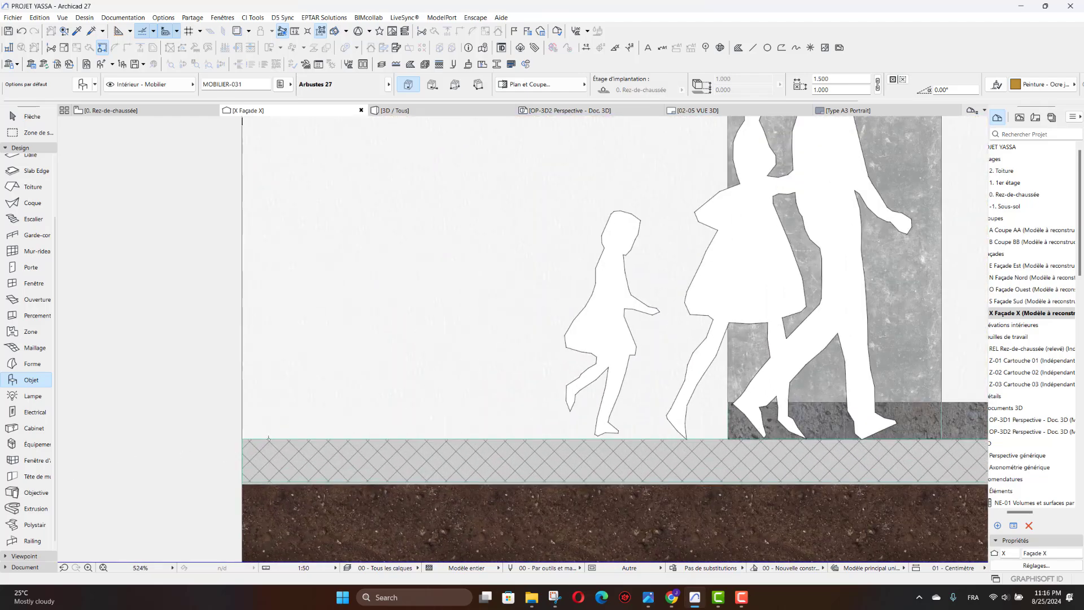
left_click(325, 428)
scroll(328, 430, "down", 5)
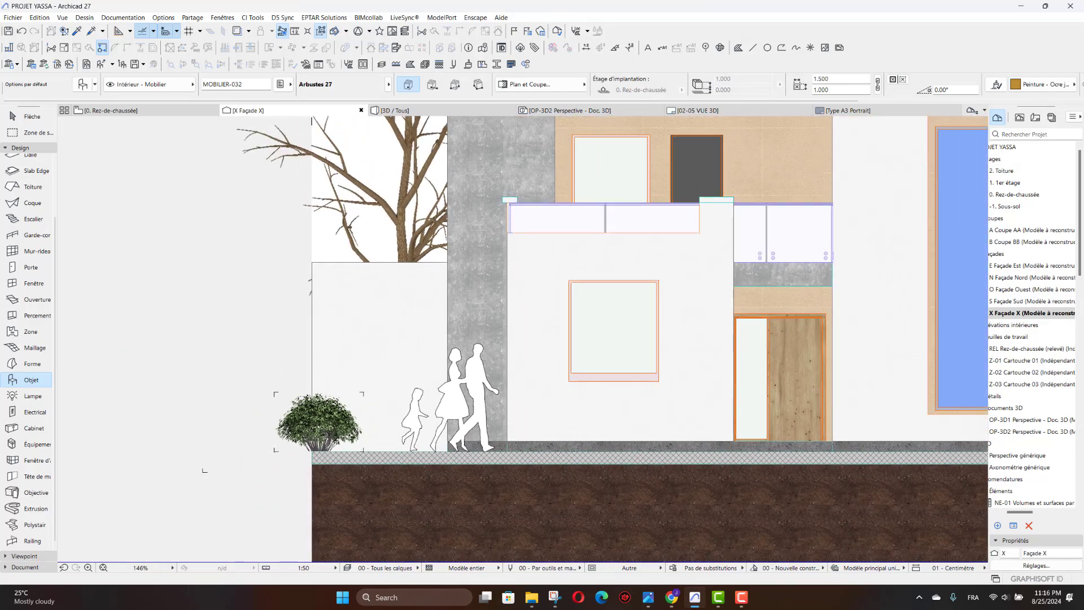
Step: Try a copy of the shrub along the ground in front of the child figure, and delete that copy
left_click(332, 433)
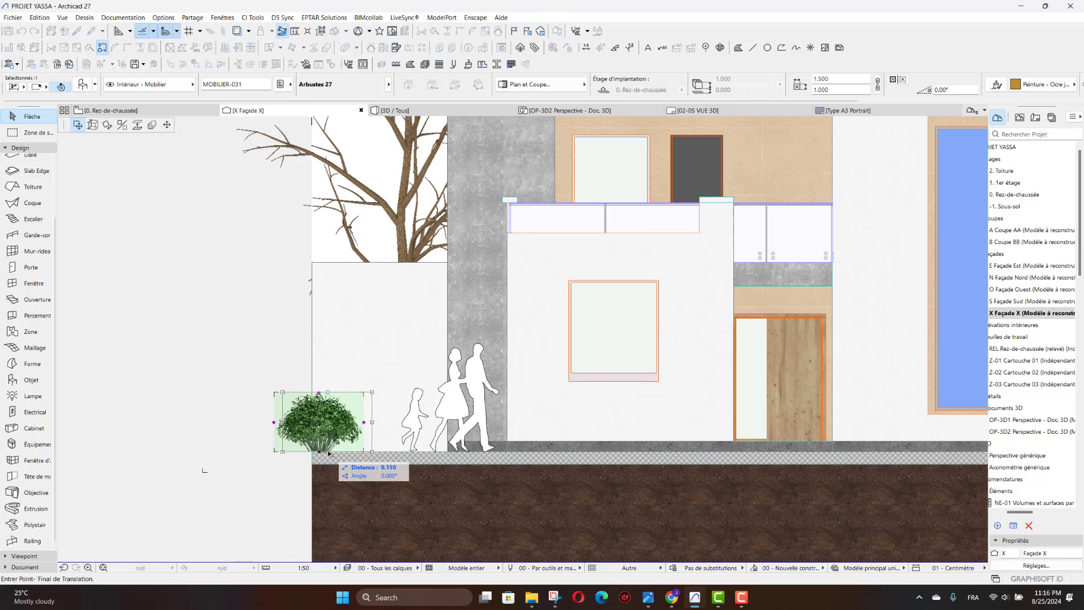
left_click_drag(333, 453, 413, 460)
scroll(346, 452, "up", 2)
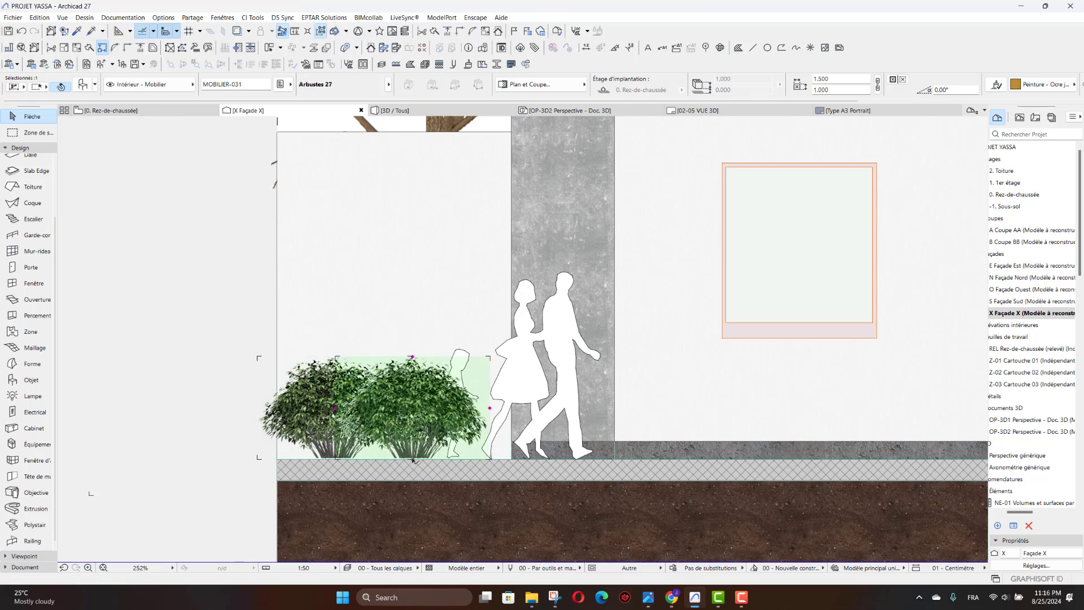
left_click(415, 461)
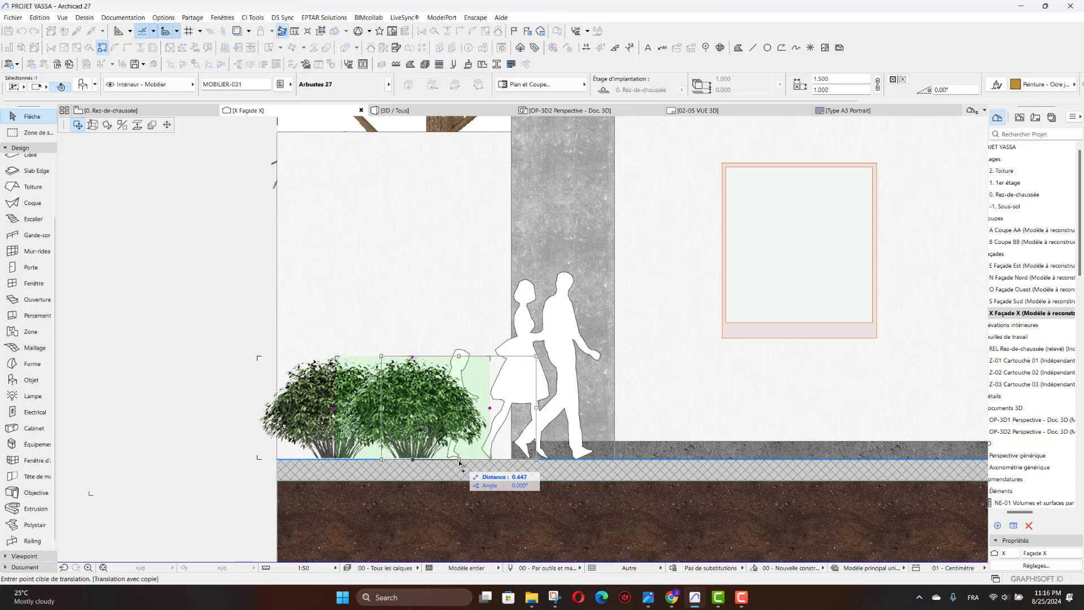
left_click(460, 464)
scroll(345, 442, "down", 3)
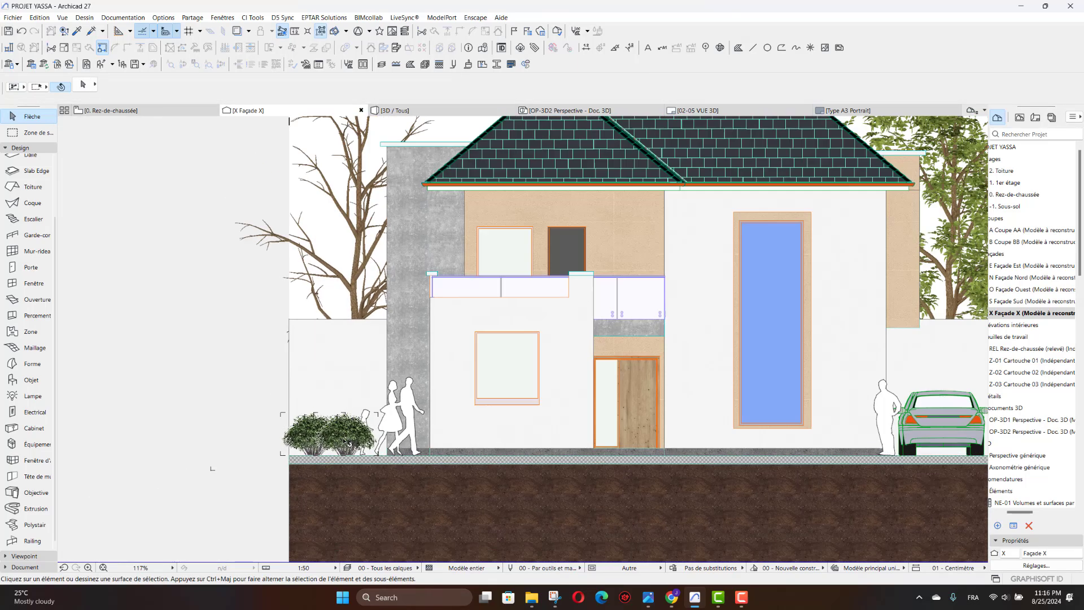
scroll(345, 442, "up", 4)
scroll(302, 441, "down", 3)
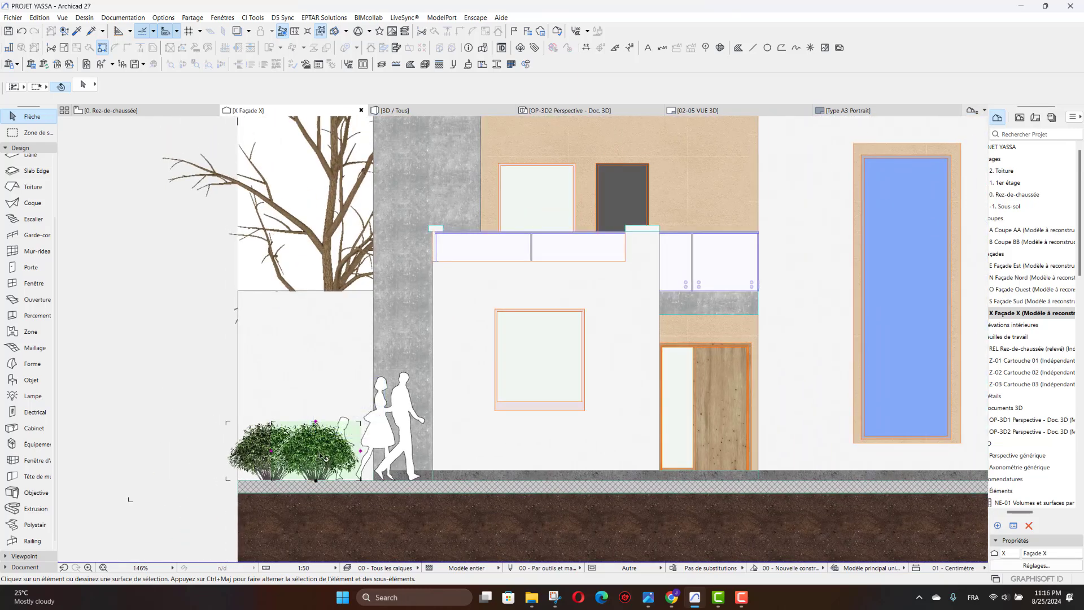
left_click(323, 456)
key("Delete")
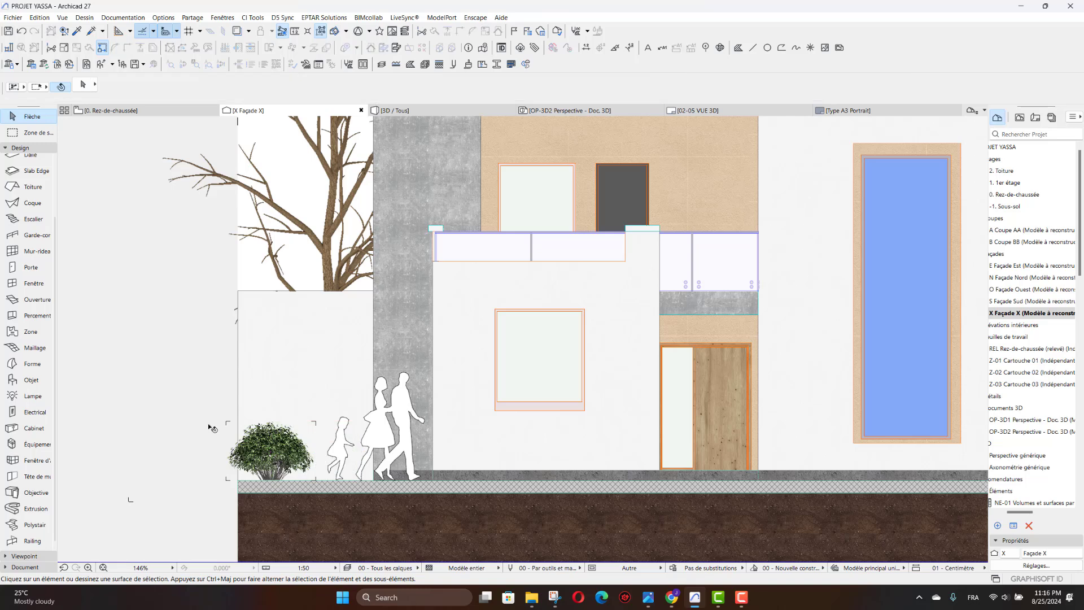
Step: Scale the shrub proportionally to a size of 0.500 and move it to the outer end of the boundary wall
left_click(261, 454)
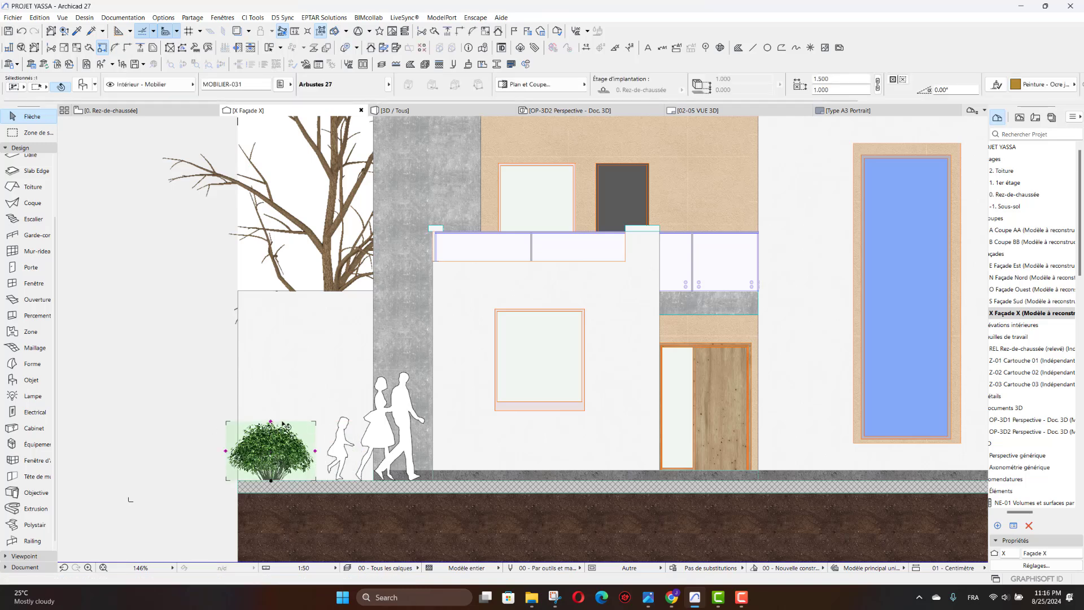
scroll(283, 427, "up", 2)
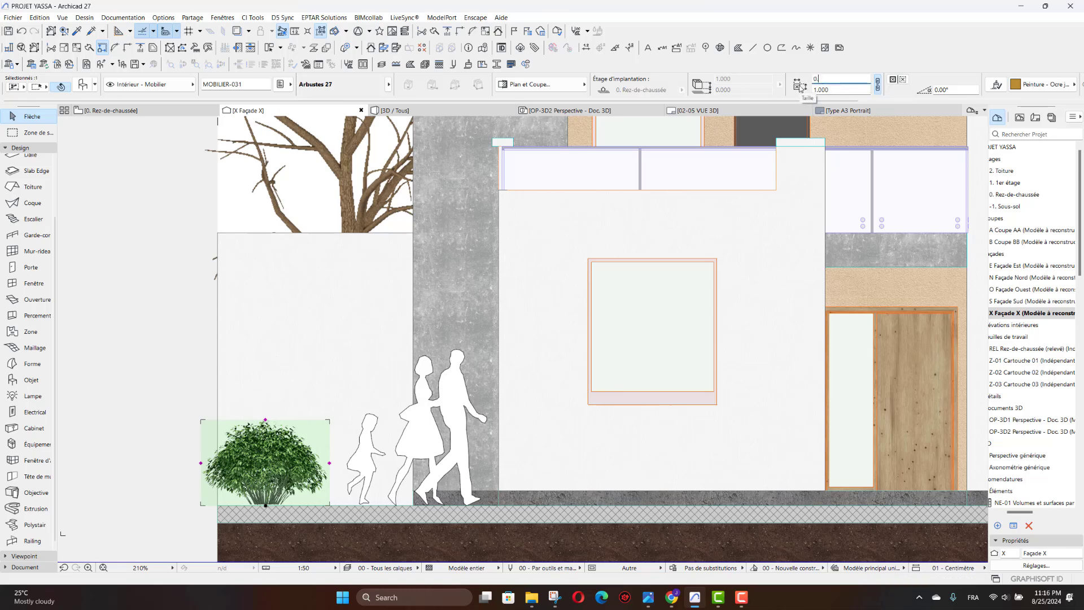
key("Return")
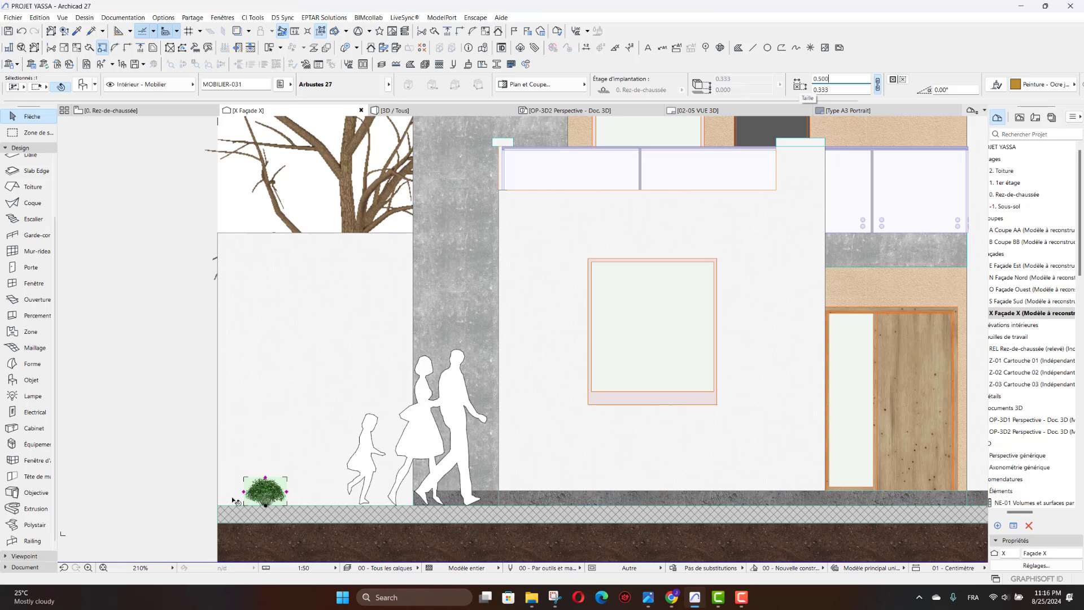
scroll(236, 501, "up", 4)
left_click_drag(301, 514, 244, 511)
Step: Duplicate the small shrub by translation with the Distribution method, spreading 6 copies along the ground to the woman figure's rear foot
left_click(244, 511)
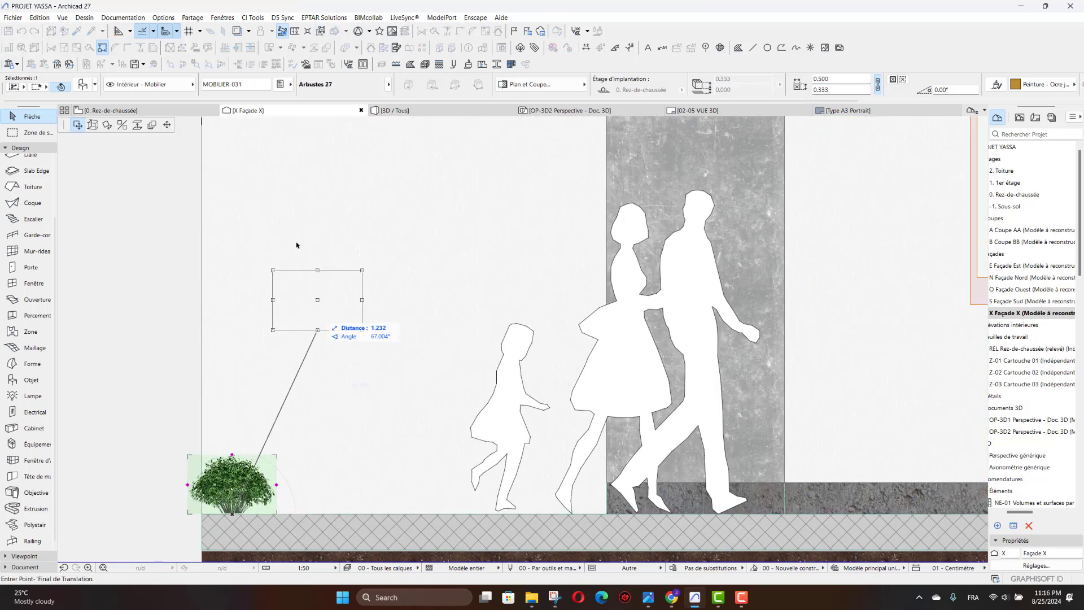
left_click(152, 125)
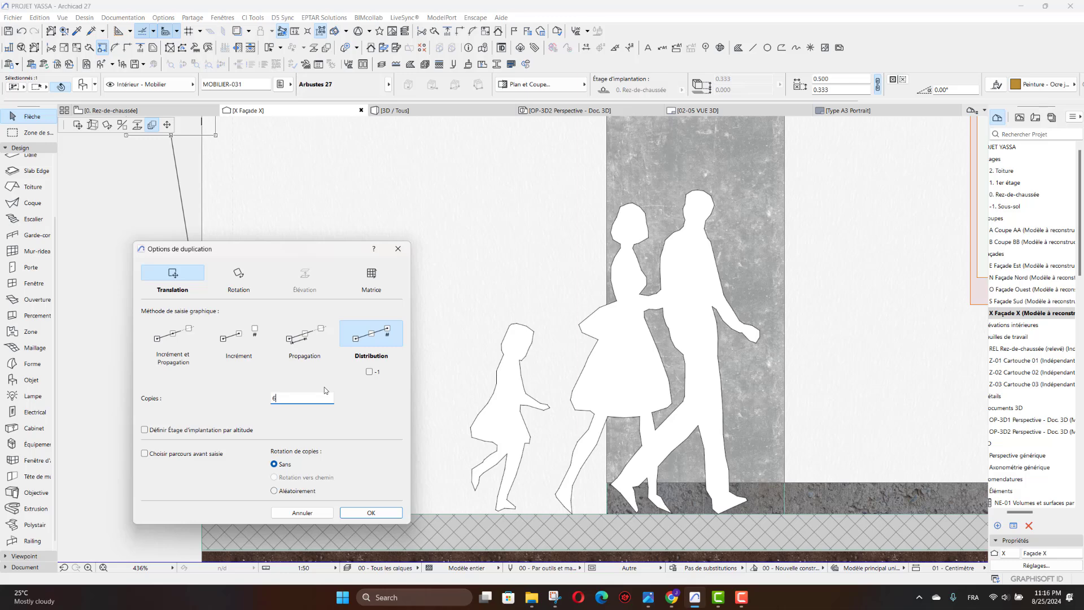
left_click(370, 512)
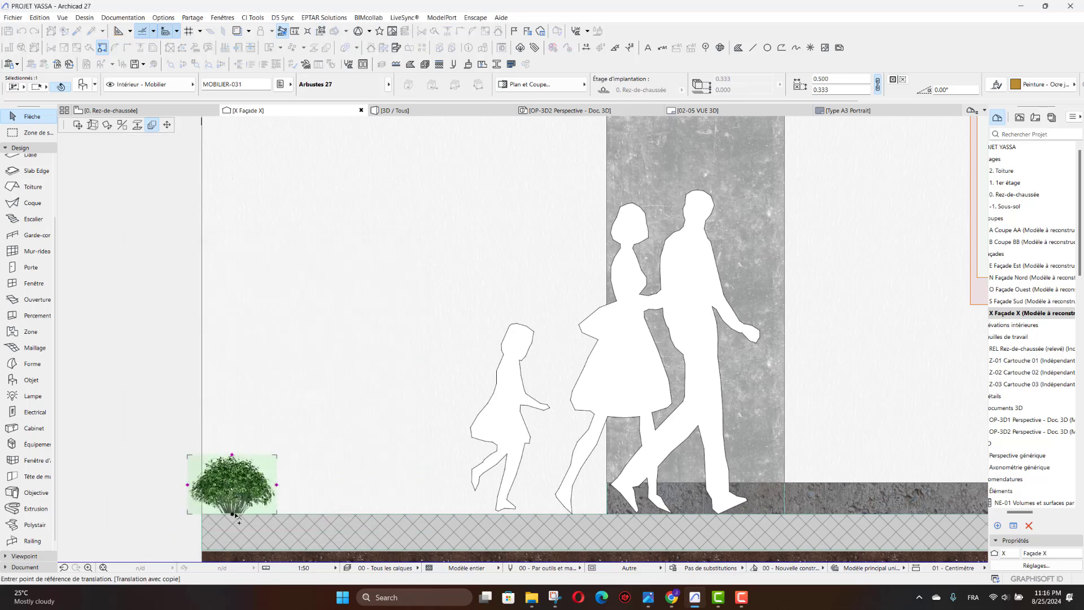
left_click(232, 515)
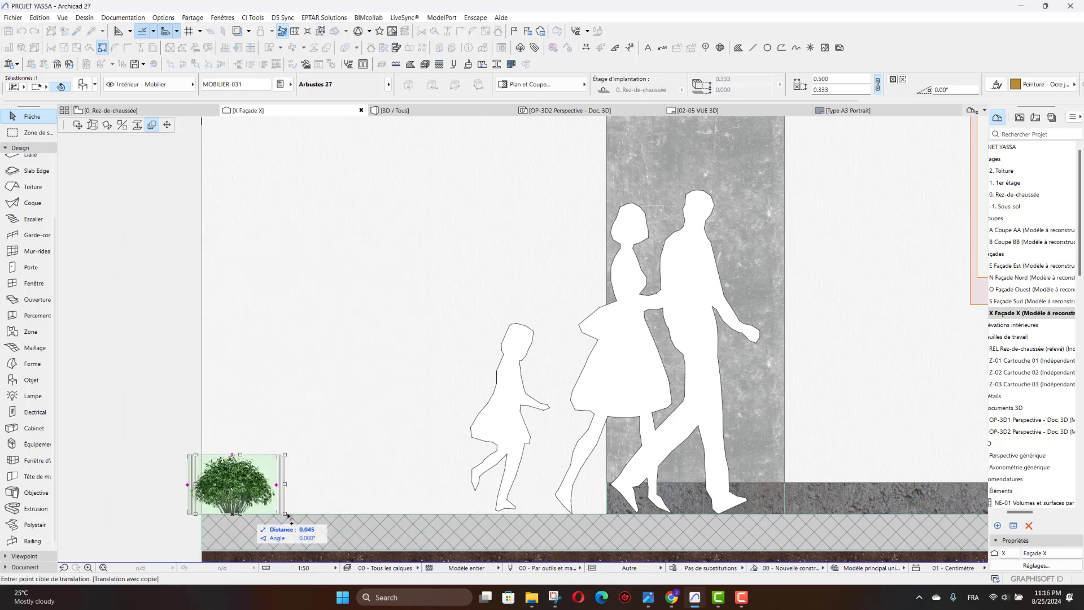
left_click(563, 514)
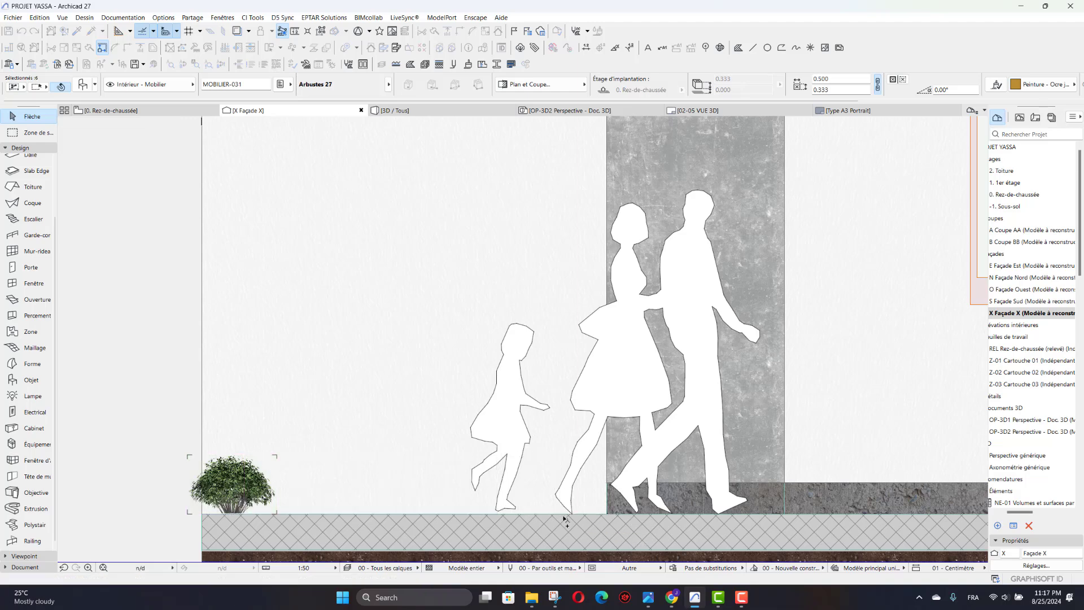
Step: Bring the walking family group forward in the display order so it stands in front of the row of shrubs
scroll(564, 529, "down", 4)
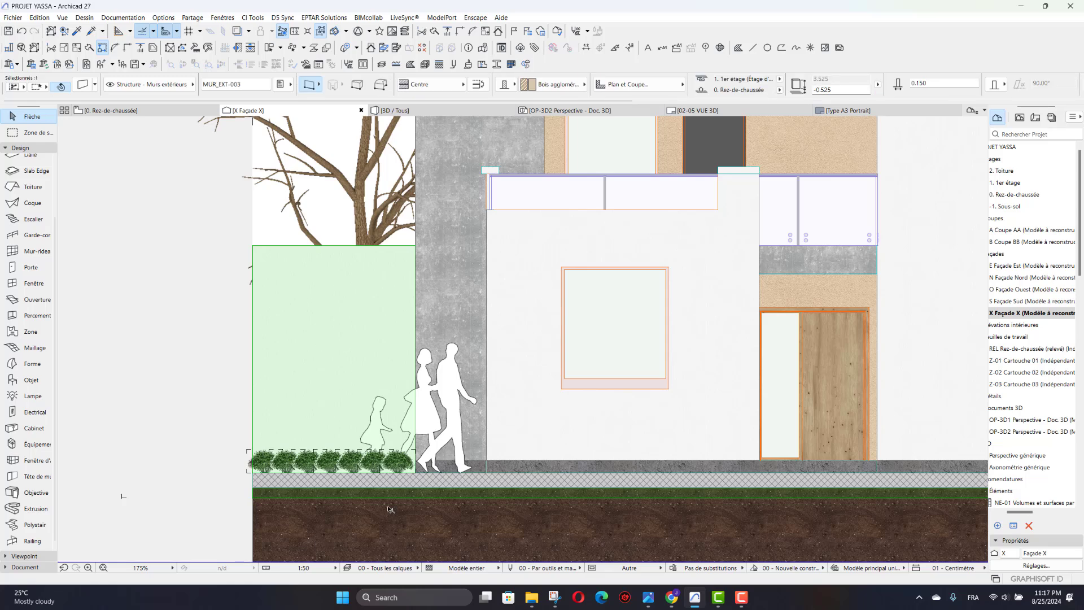
left_click(377, 429)
right_click(377, 429)
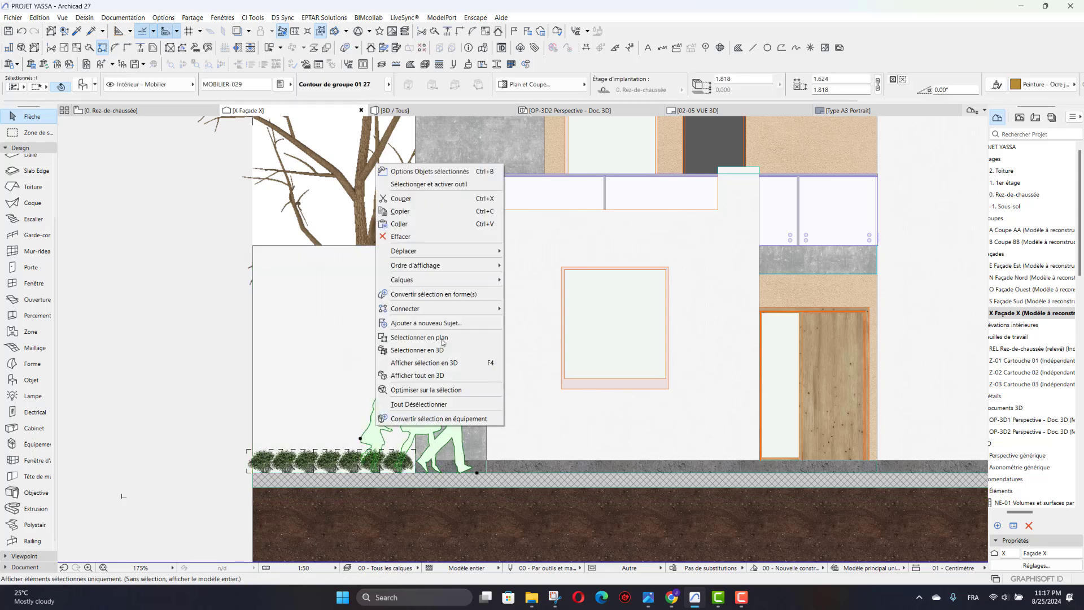
mouse_move(484, 266)
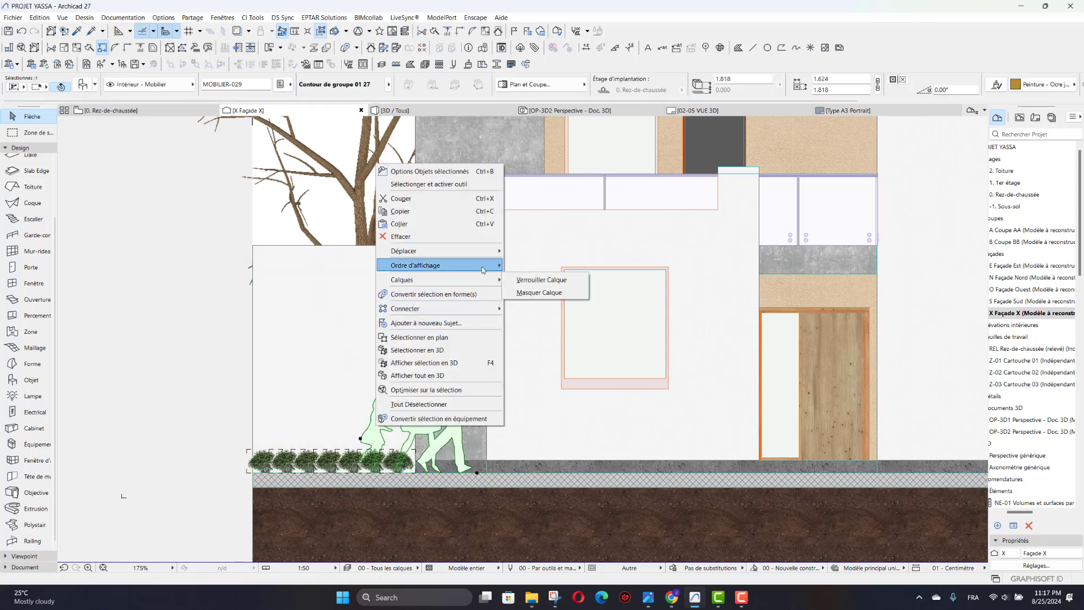
left_click(552, 271)
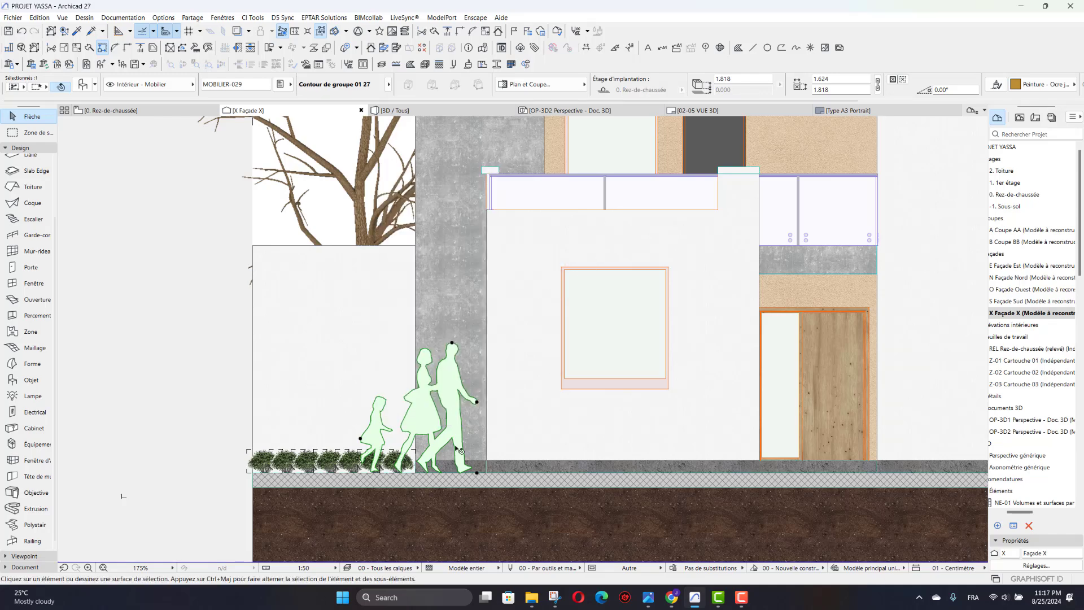
key("Escape")
scroll(416, 483, "down", 5)
scroll(421, 481, "up", 2)
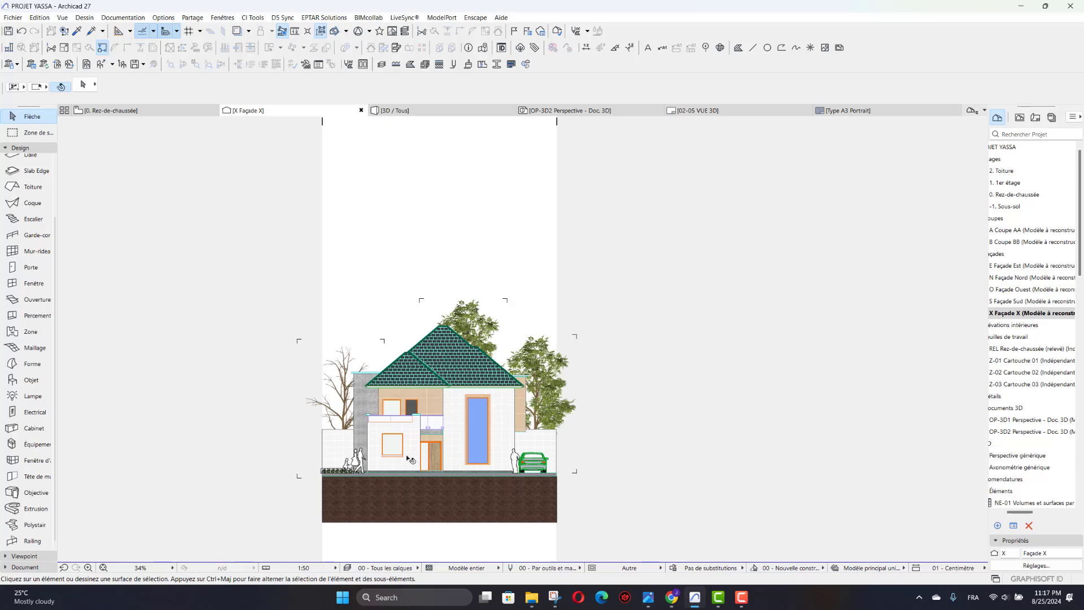
scroll(410, 460, "up", 2)
scroll(409, 460, "down", 2)
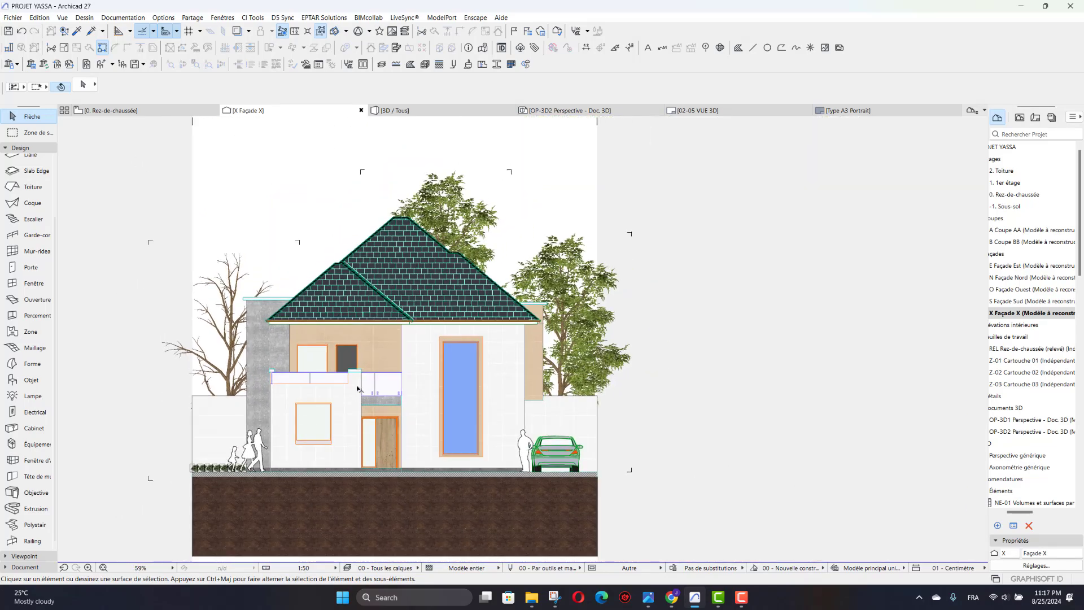
scroll(357, 389, "down", 2)
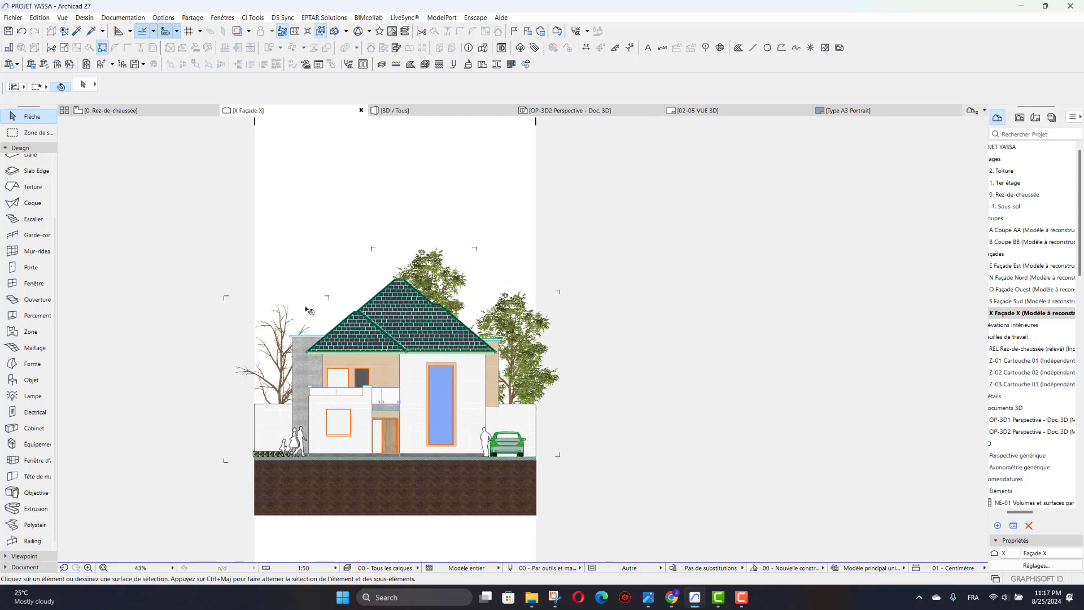
scroll(306, 310, "up", 2)
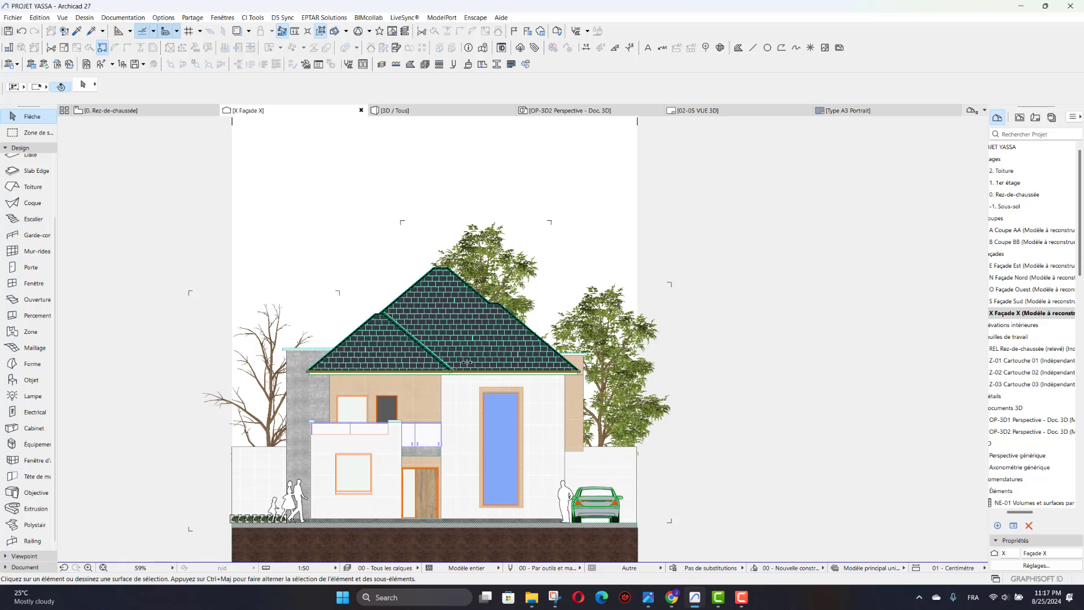
Step: Switch to File Explorer and open the Pictures folder
left_click(530, 603)
left_click(536, 601)
left_click(539, 603)
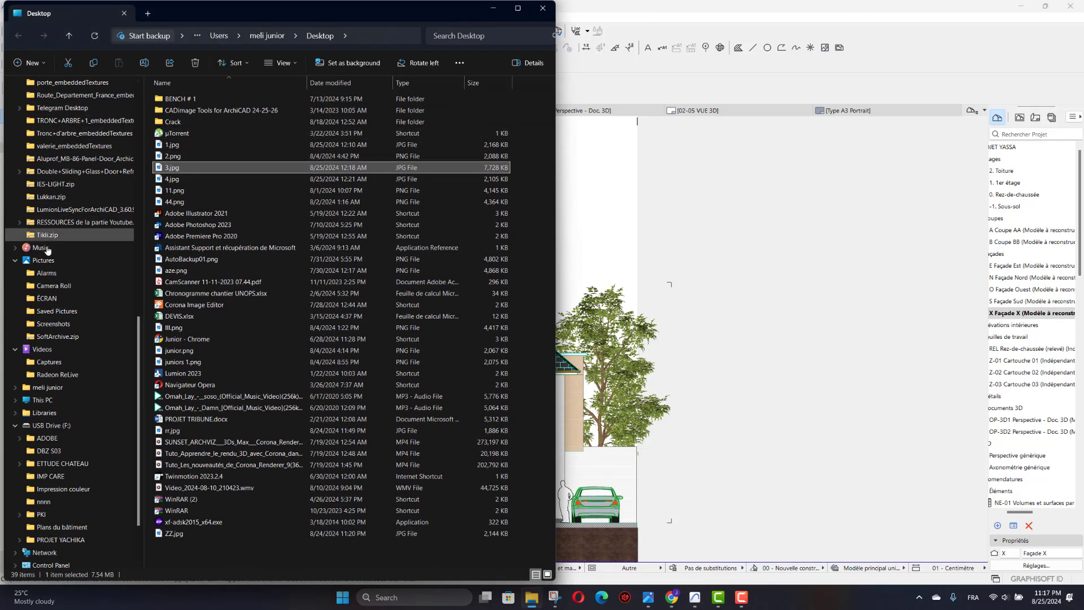
left_click(43, 261)
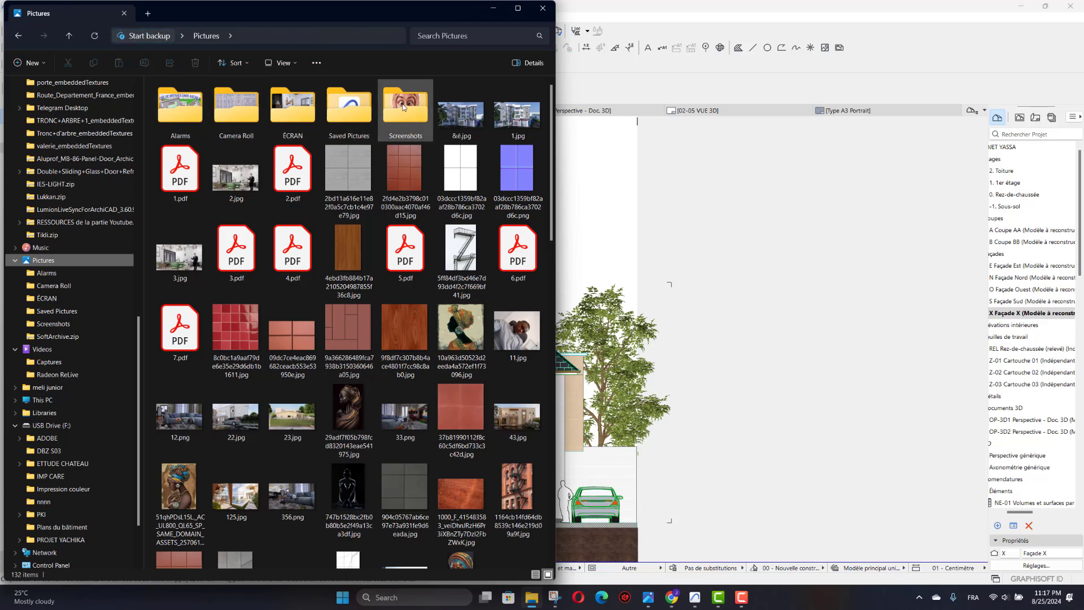
Step: Look through the Screenshots folder for a sky image with the window moved off the façade, and return to Pictures
double_click(403, 108)
left_click_drag(347, 9, 870, 110)
scroll(858, 398, "down", 10)
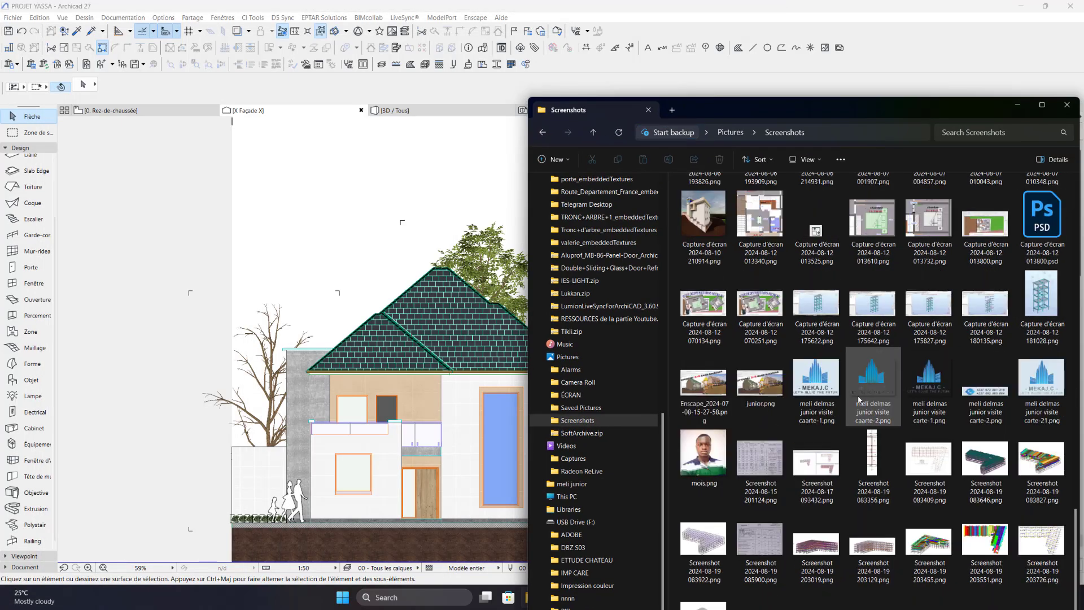
scroll(859, 399, "up", 12)
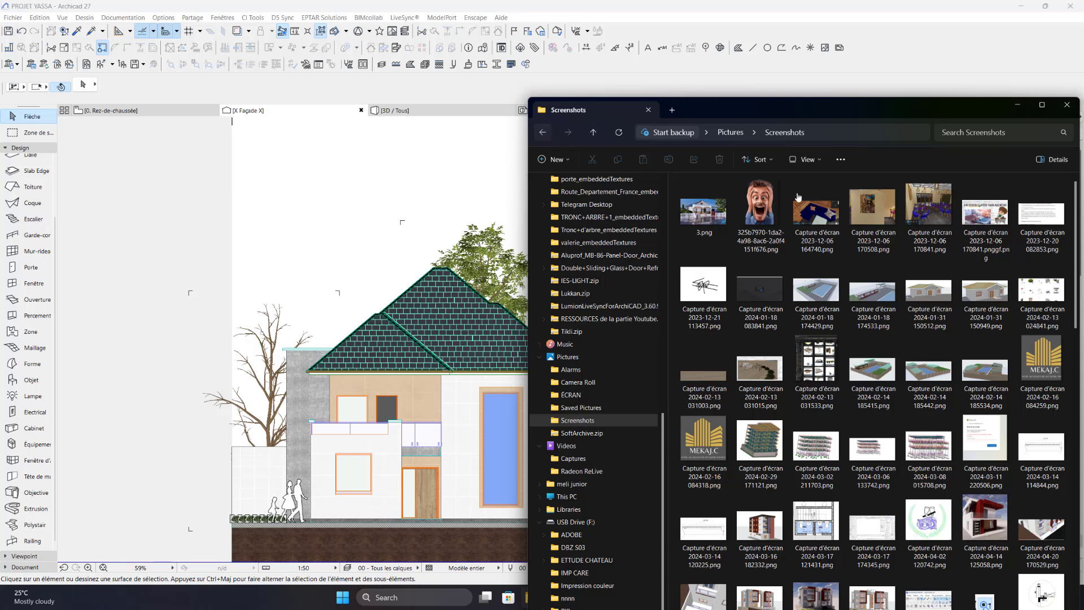
key("alt+Left")
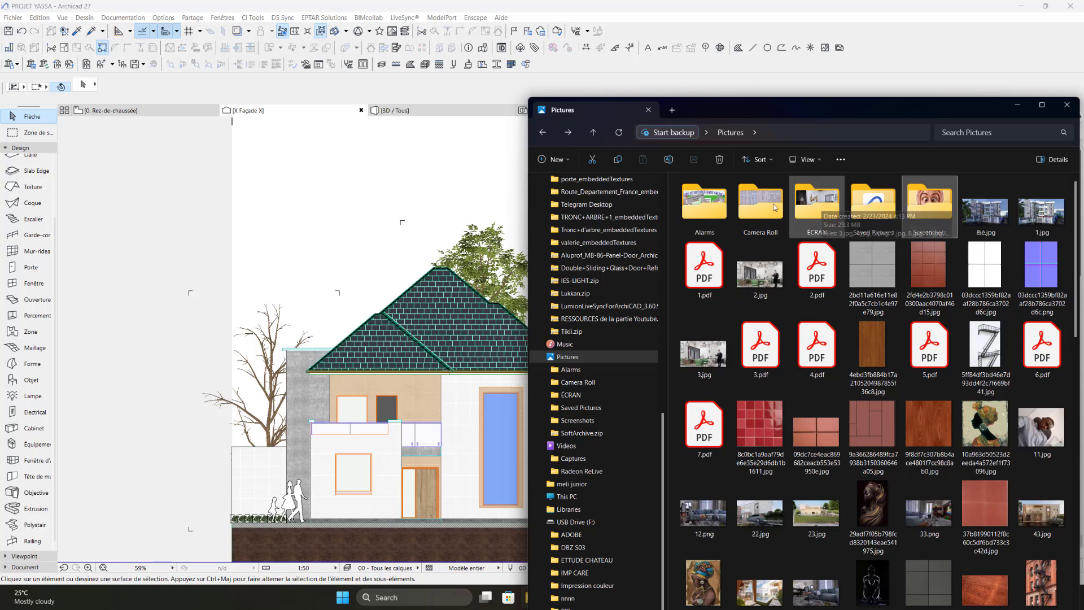
Step: Insert the sky image 4b3e8d41.png from the Alarms folder into the façade view at the roof, and minimize File Explorer
double_click(707, 204)
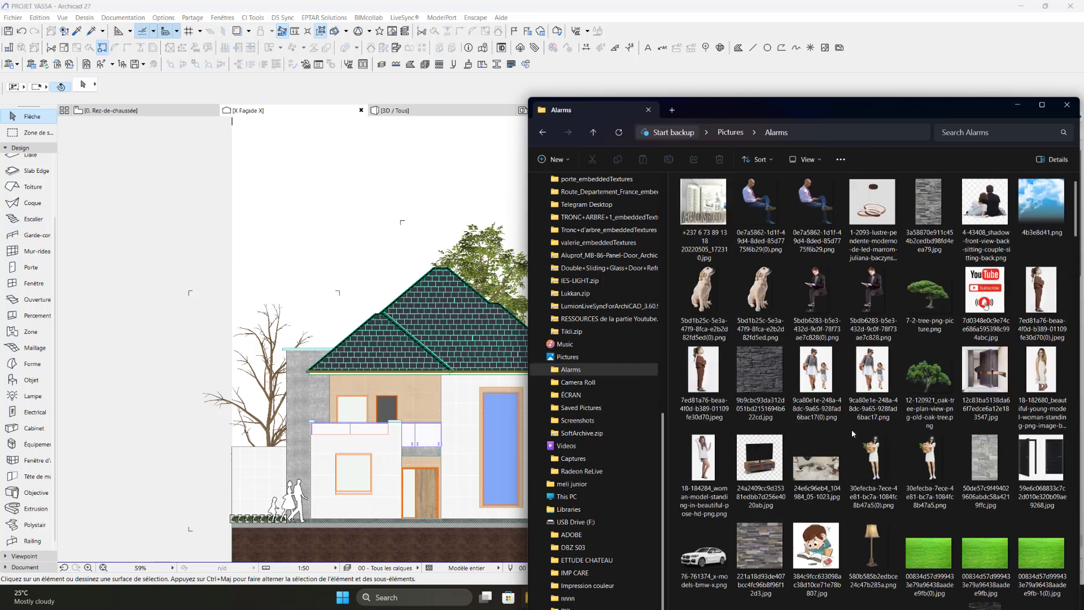
scroll(851, 431, "down", 10)
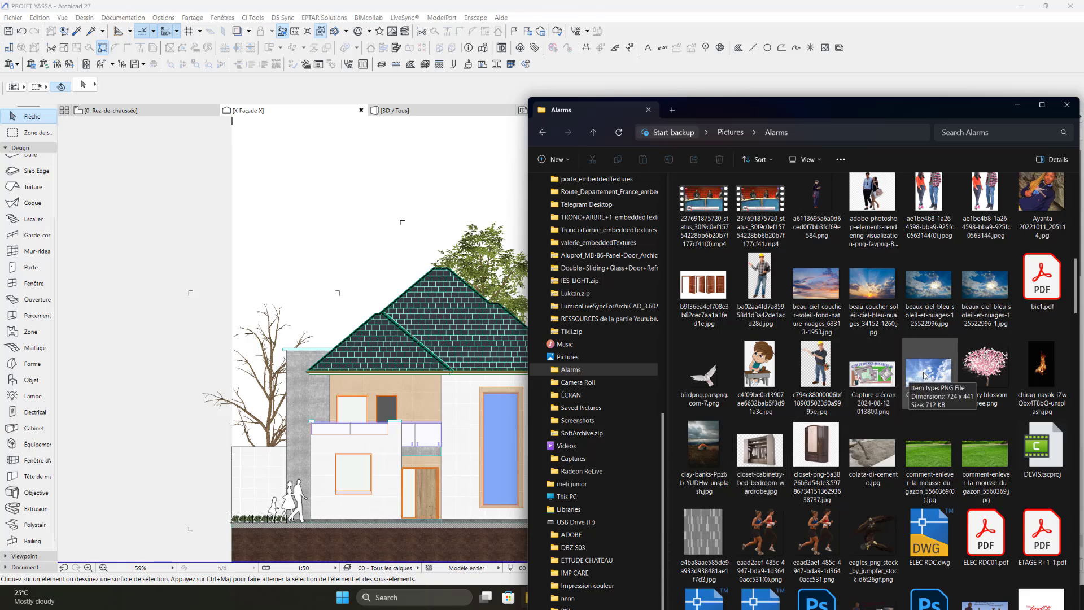
scroll(924, 375, "up", 5)
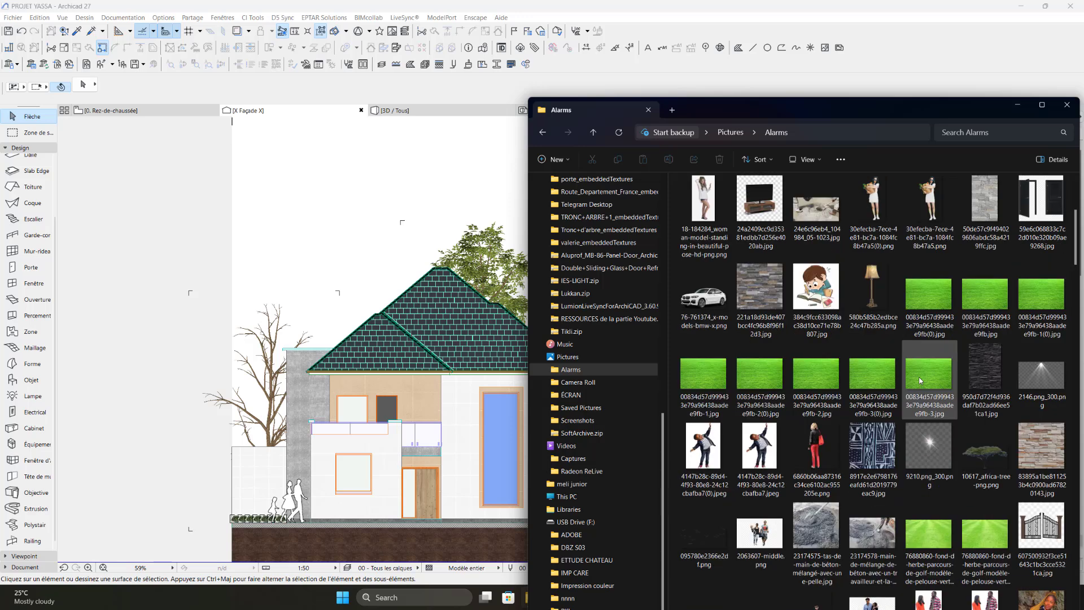
scroll(920, 380, "up", 3)
left_click(1041, 203)
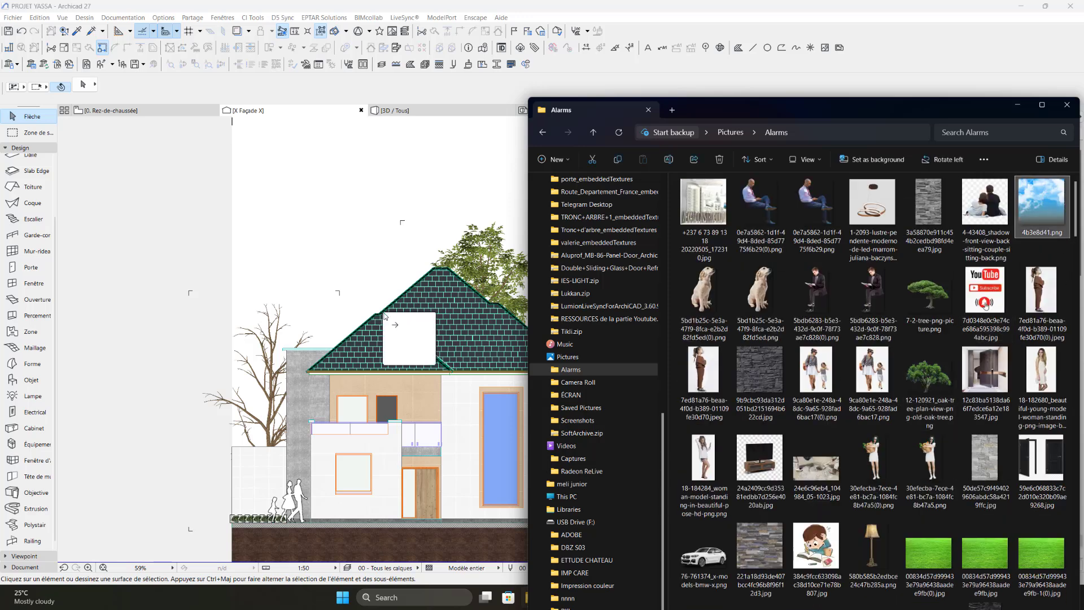
left_click(1018, 107)
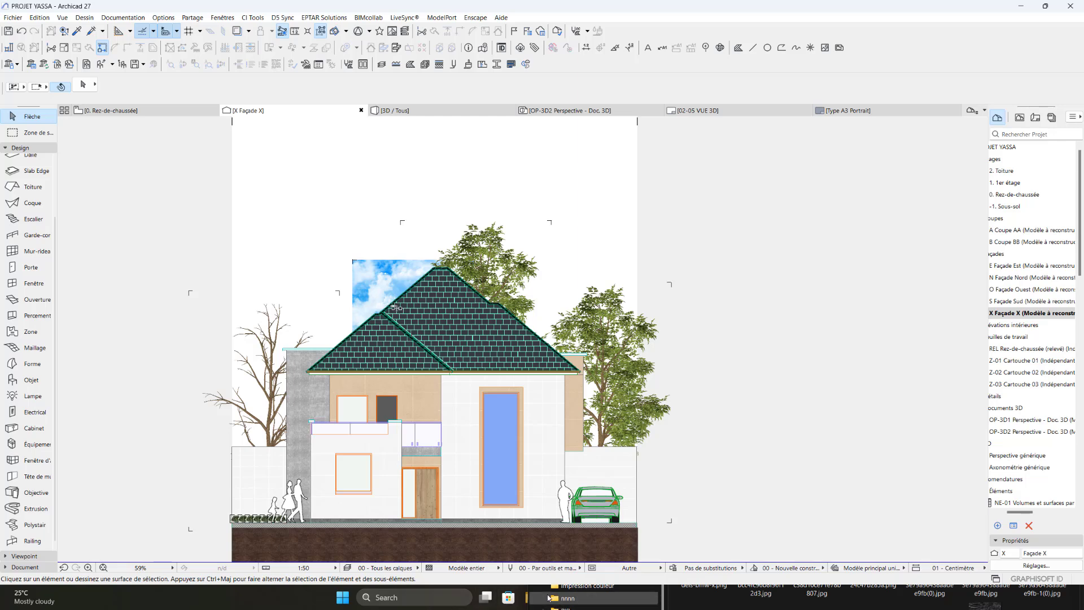
left_click(526, 597)
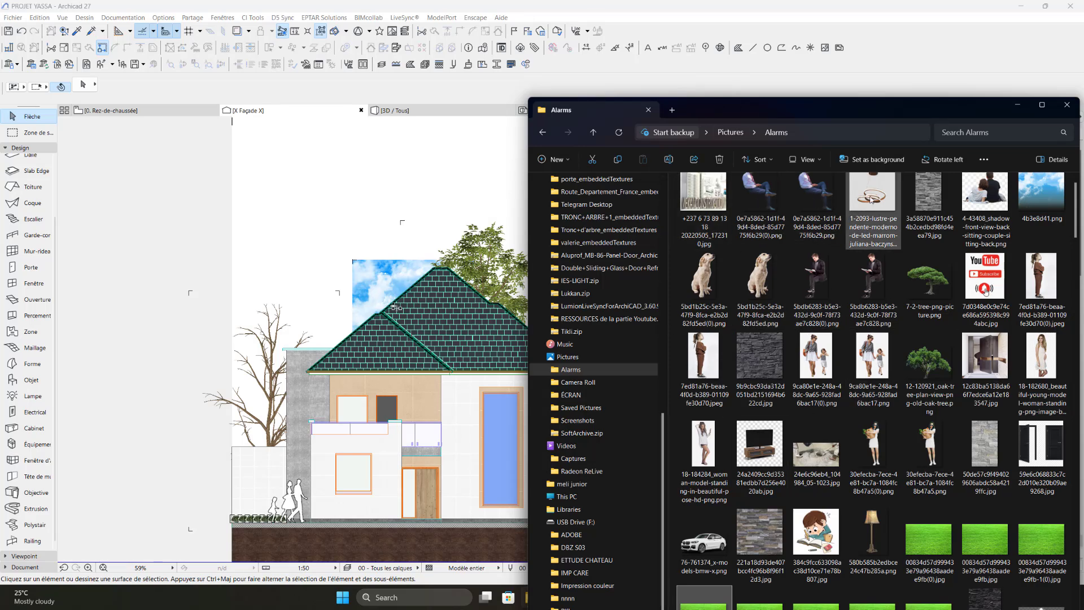
left_click_drag(877, 190, 869, 224)
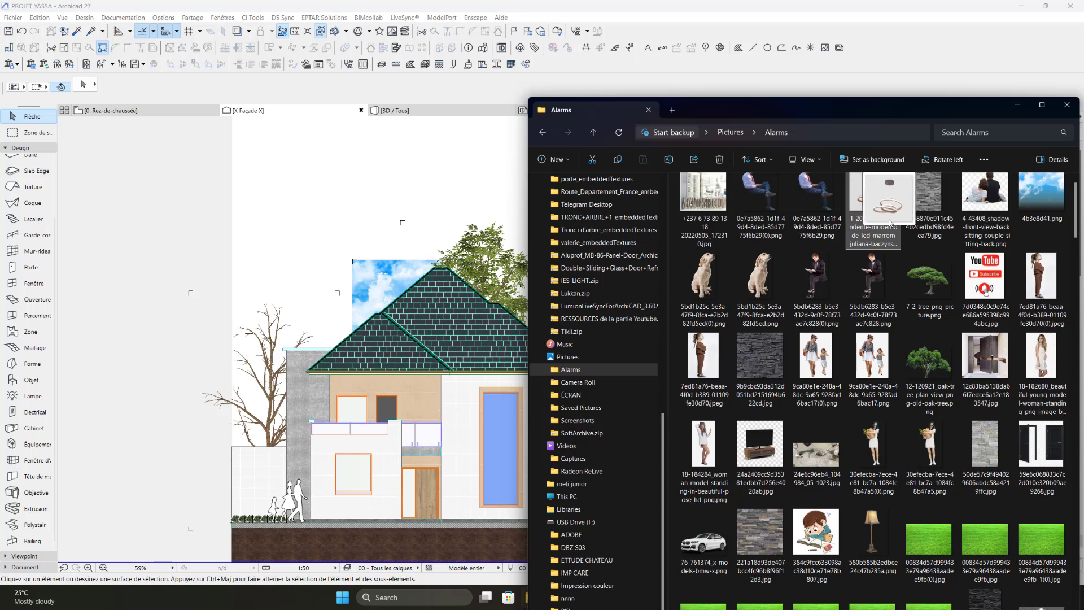
left_click(1011, 105)
Step: Stretch the sky image to about 16.97 m wide by 11.53 m high so it spans the full width of the façade
left_click(382, 280)
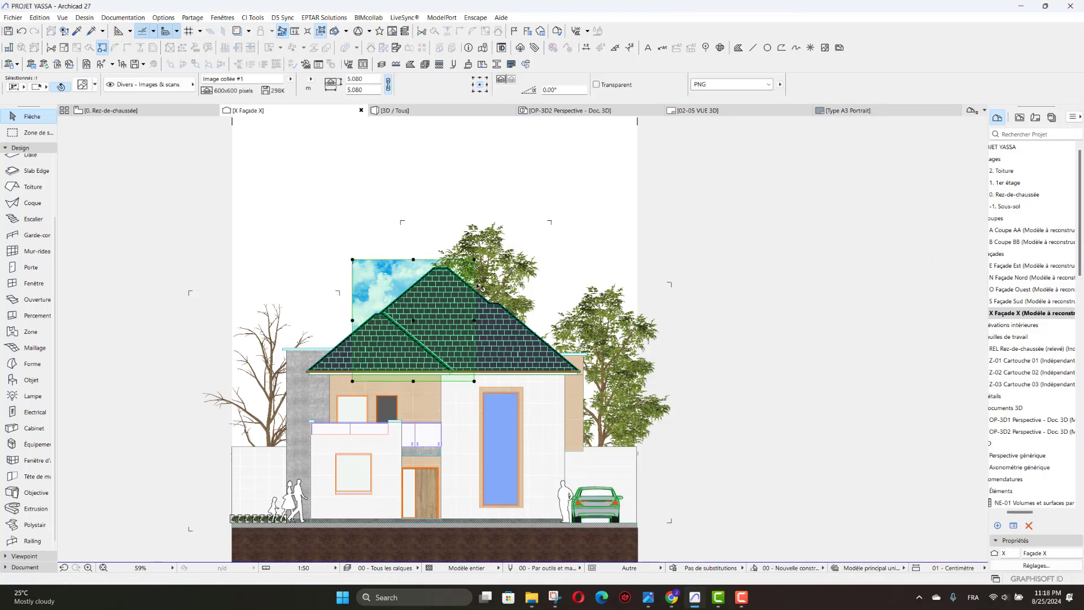
left_click(475, 260)
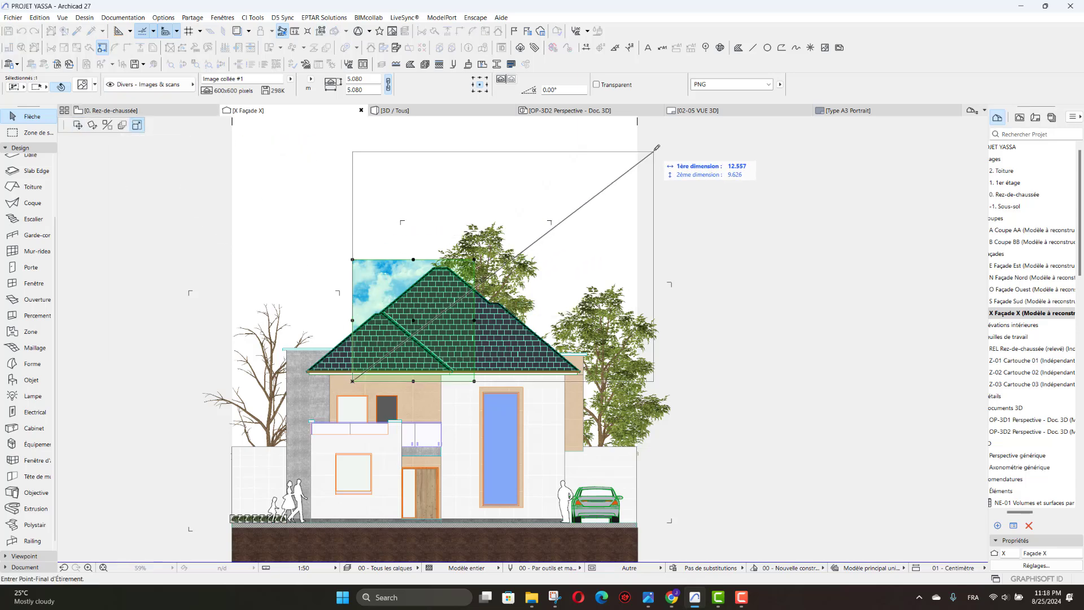
scroll(502, 416, "down", 3)
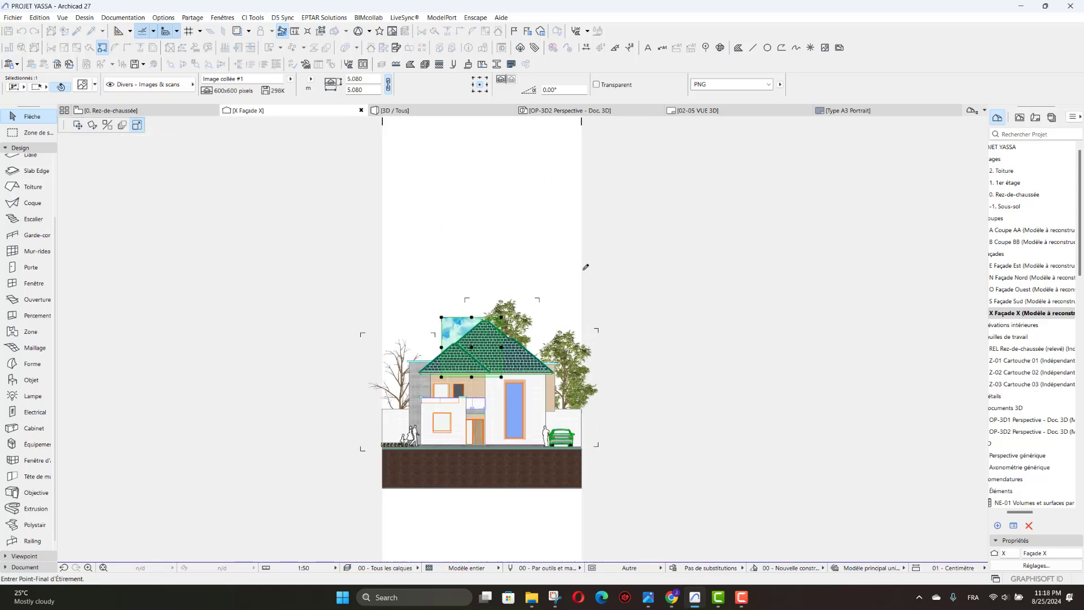
left_click(582, 236)
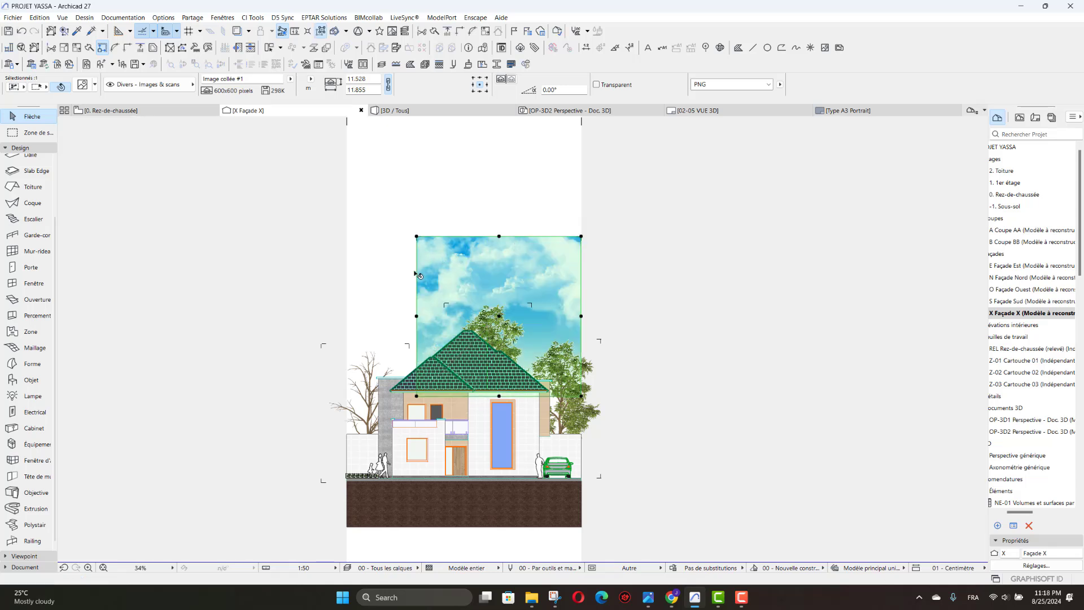
left_click(416, 237)
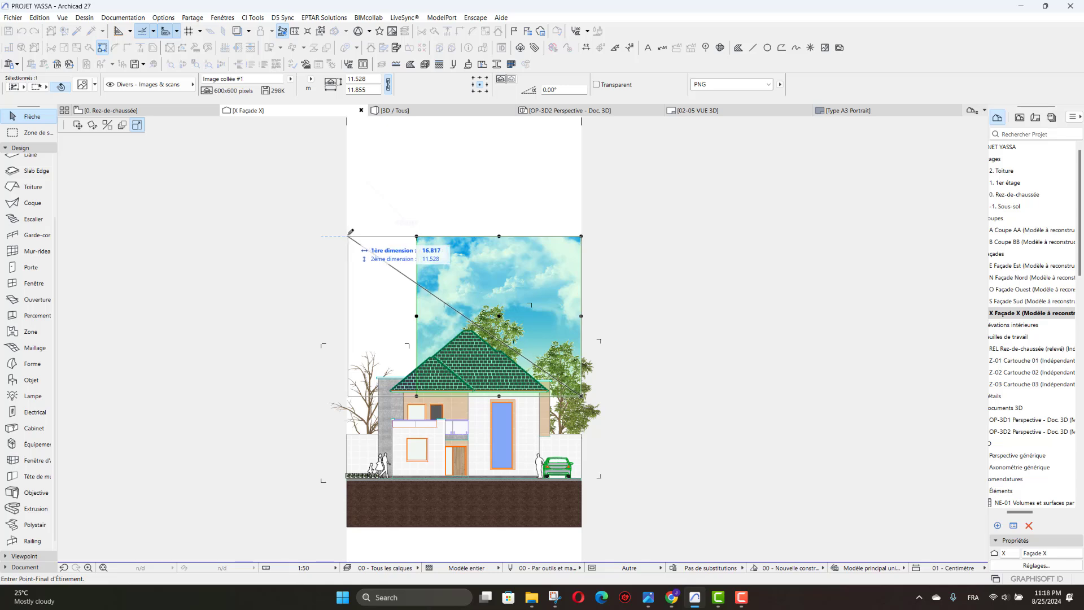
left_click(346, 236)
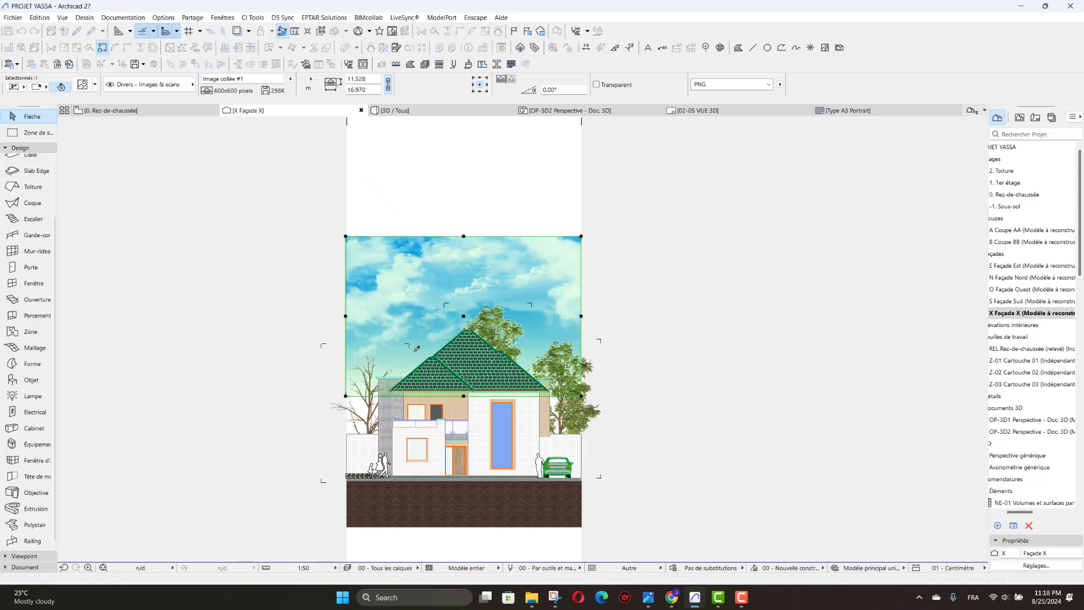
Step: Extend the sky image down to the top of the boundary wall and lower its upper edge, making it about 10.41 m high
left_click(464, 395)
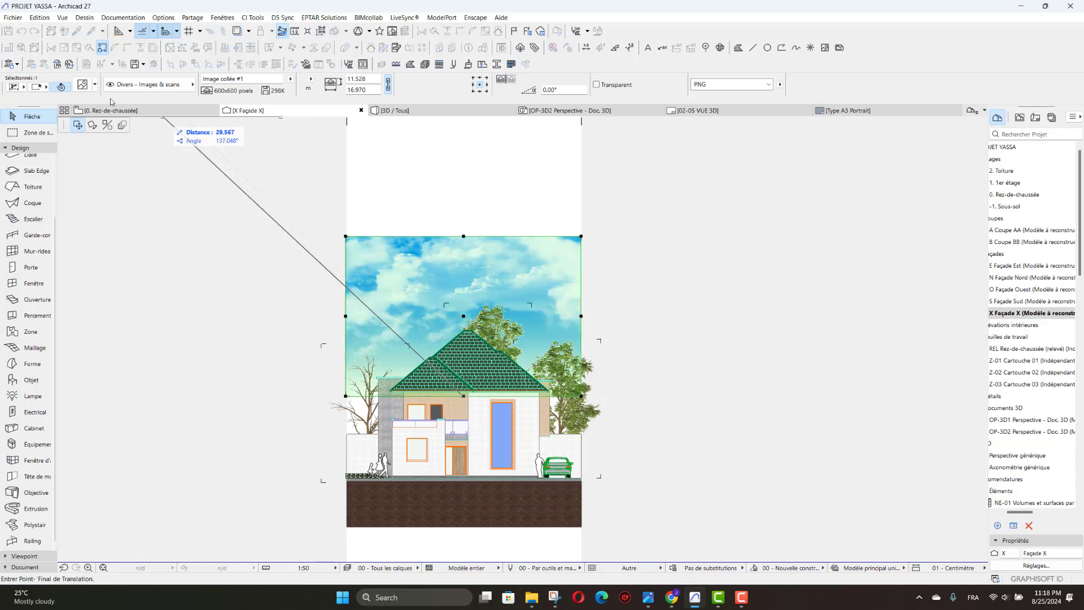
key("Escape")
scroll(551, 423, "up", 2)
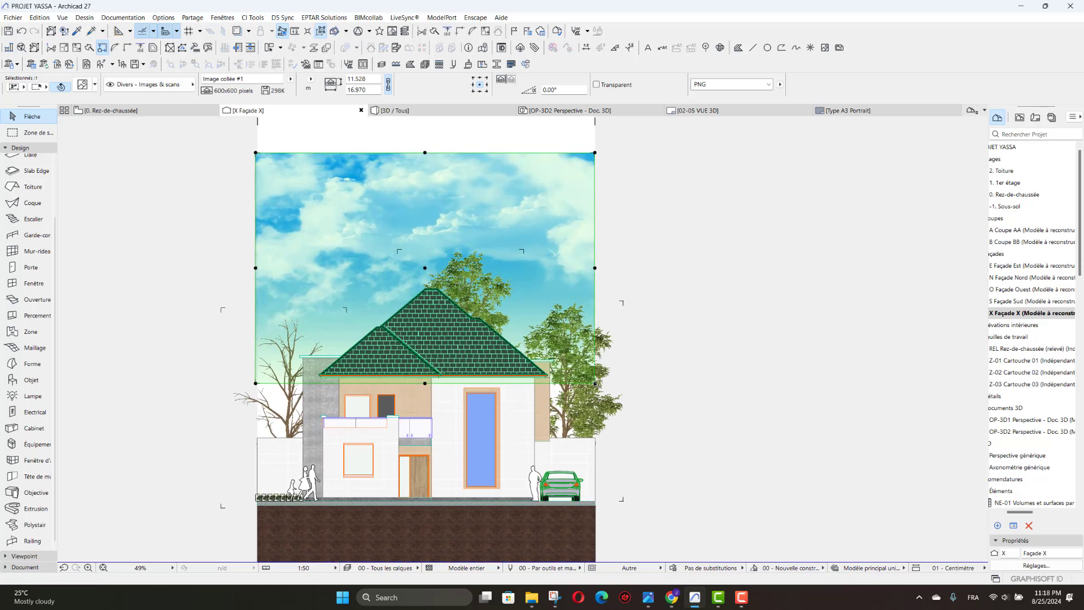
left_click(595, 383)
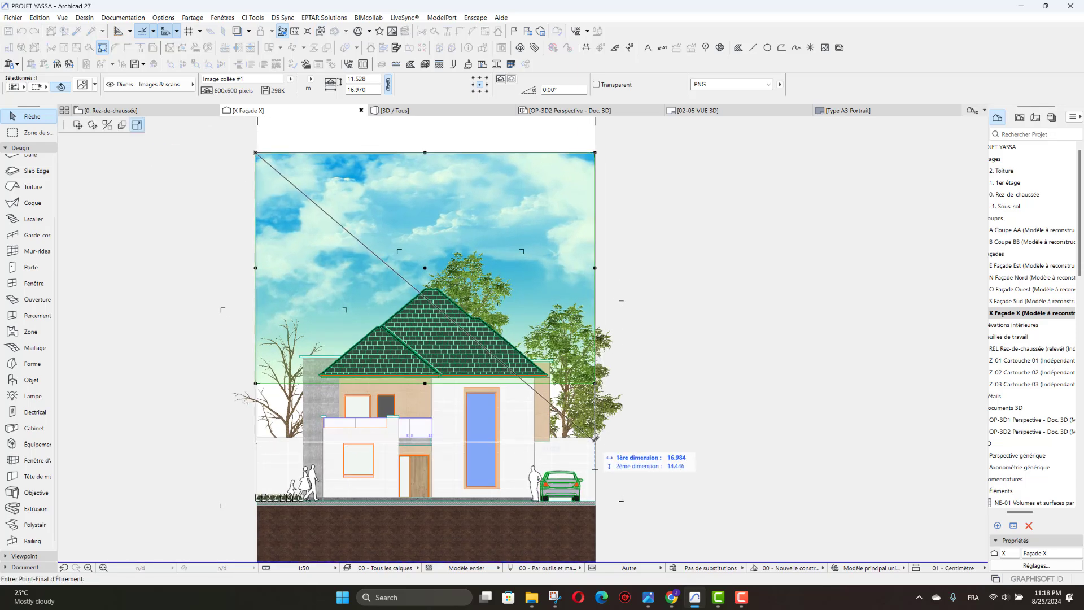
left_click(595, 438)
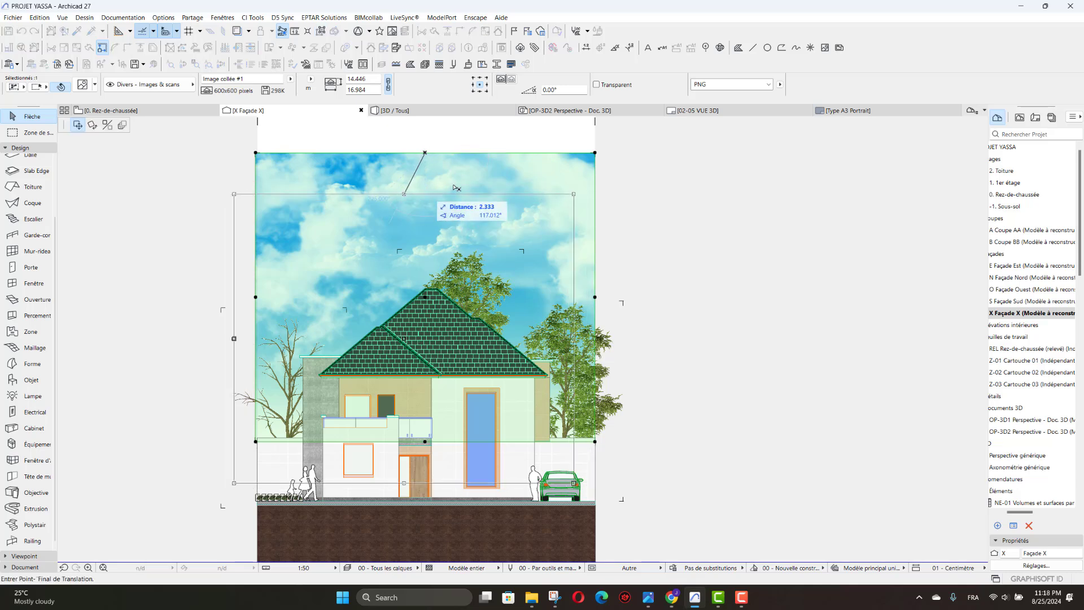
left_click(596, 154)
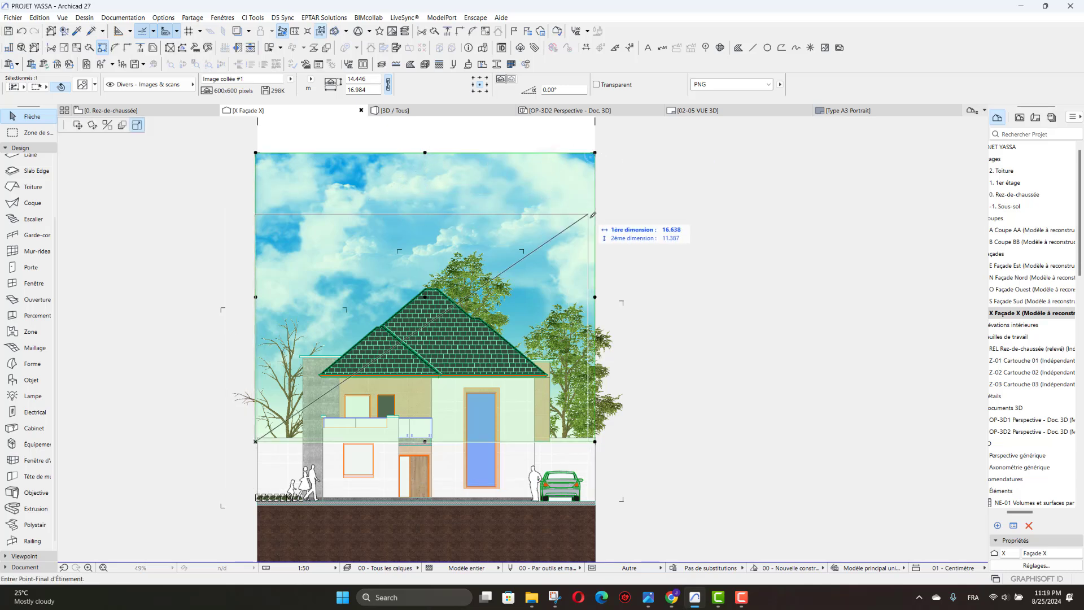
left_click(605, 236)
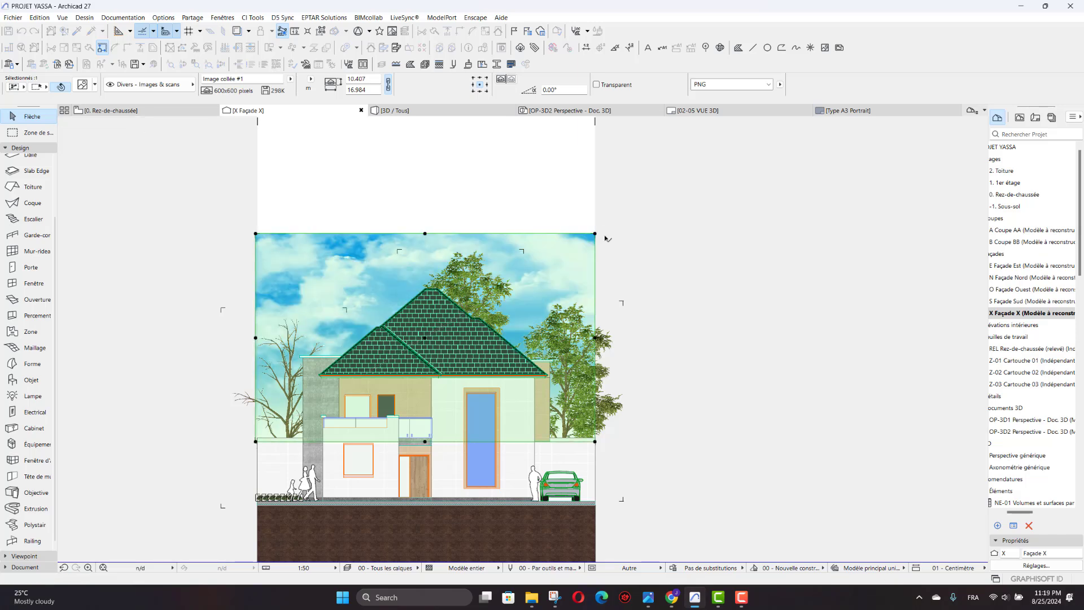
left_click(669, 229)
scroll(446, 195, "down", 4)
scroll(418, 176, "up", 3)
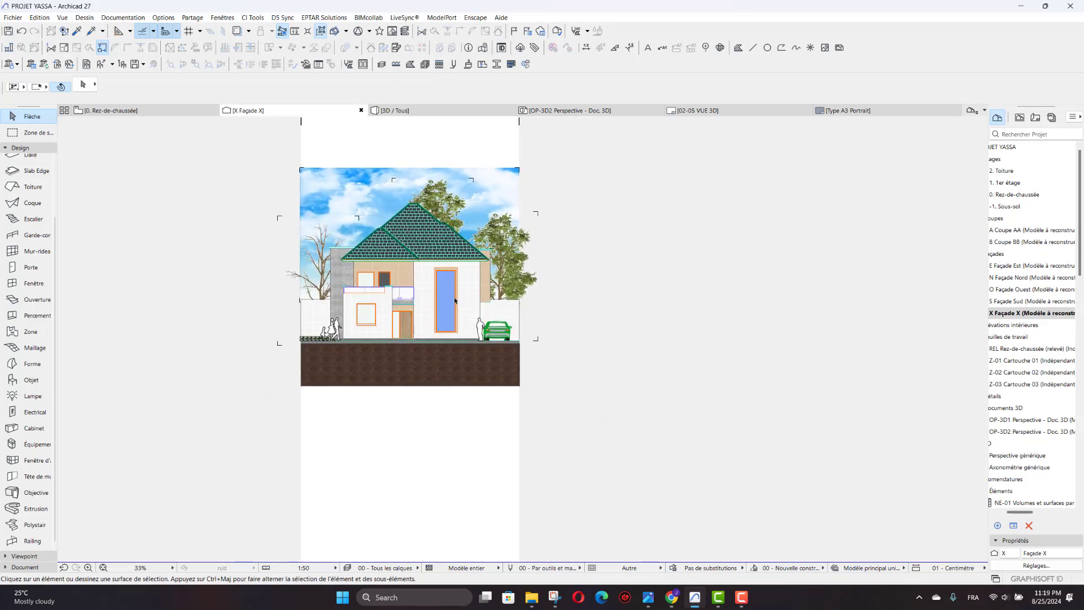
scroll(399, 157, "up", 1)
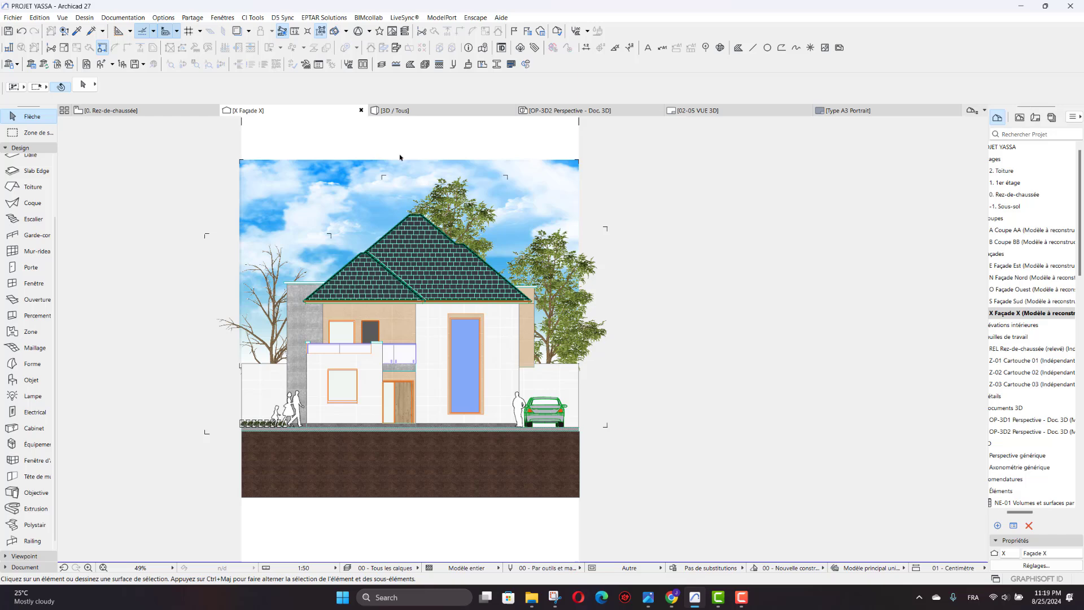
Step: Switch to File Explorer and look through the Alarms folder for another sky image
left_click(305, 213)
key("Escape")
left_click(531, 598)
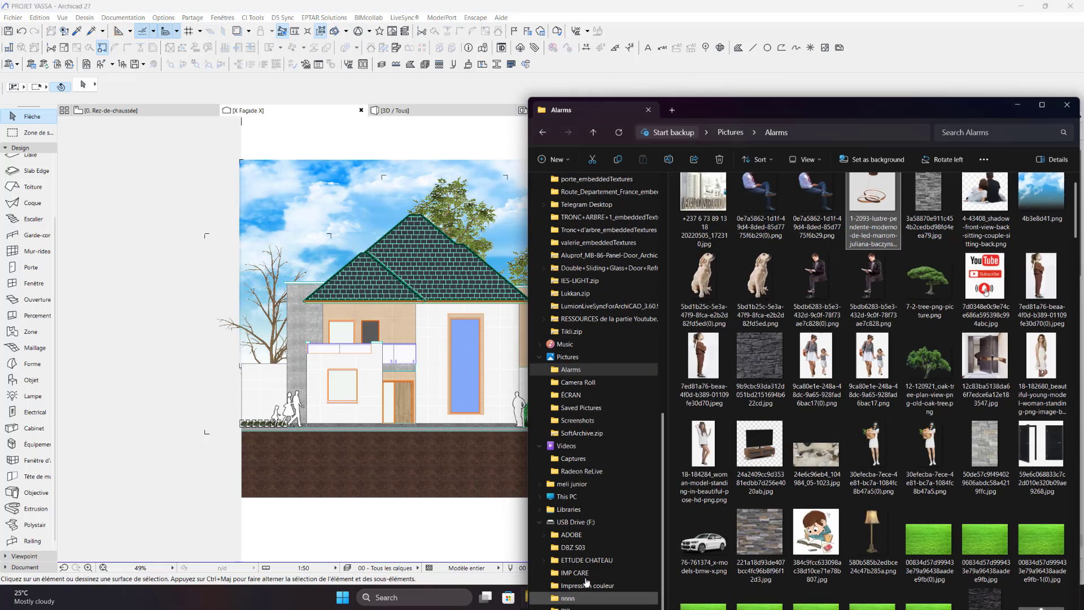
scroll(1027, 318, "down", 5)
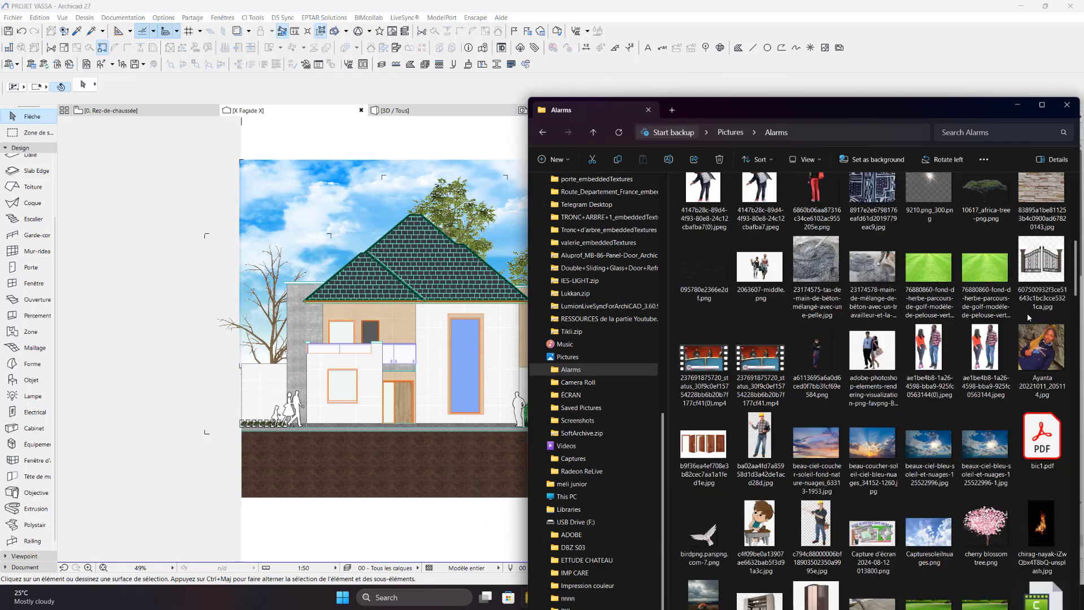
scroll(1004, 331, "down", 5)
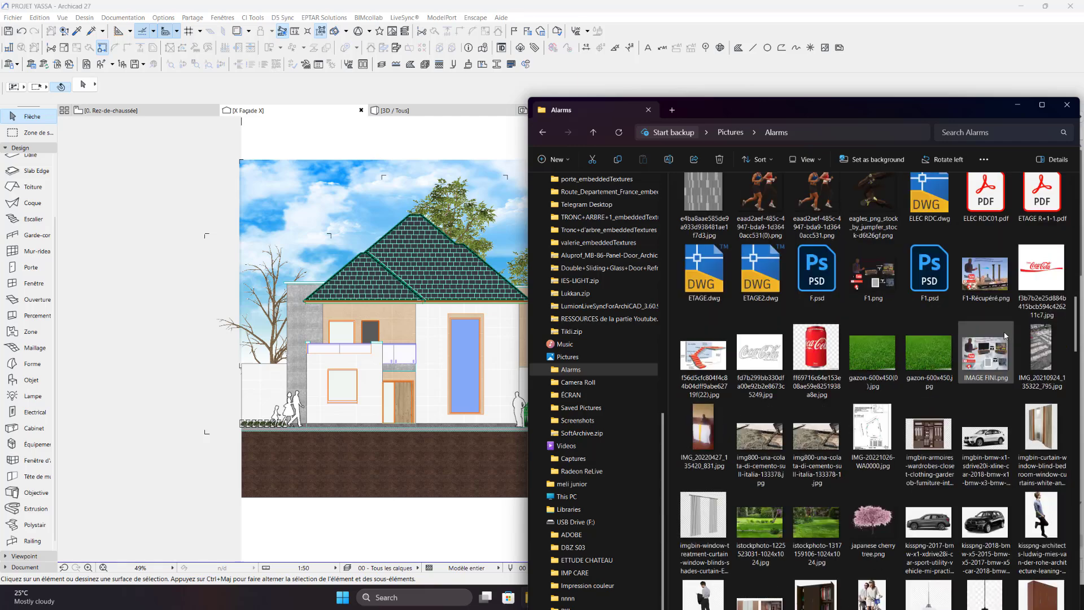
scroll(1004, 335, "down", 5)
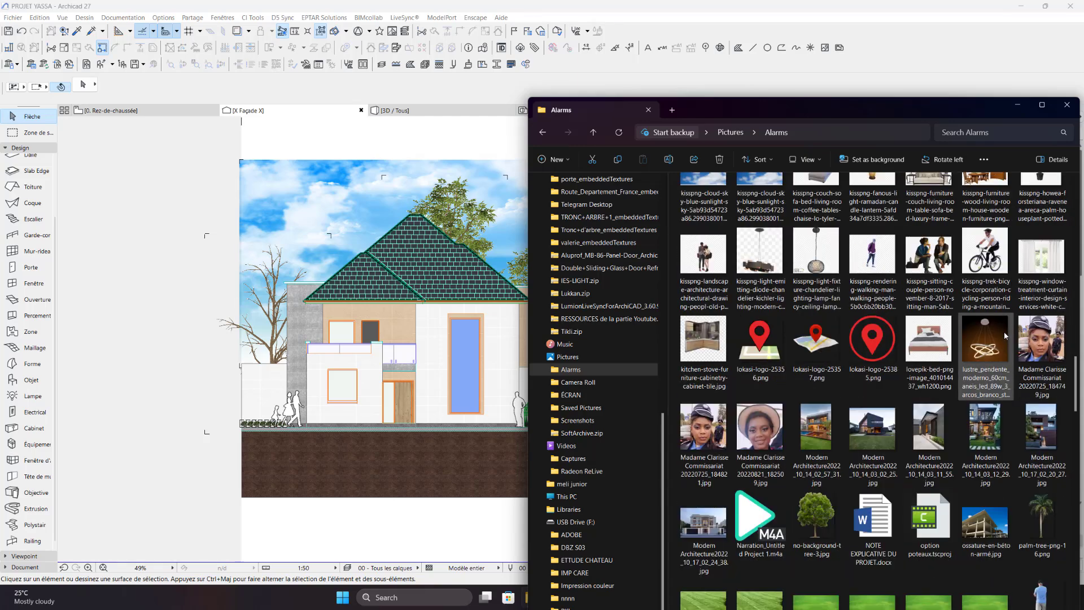
scroll(1004, 335, "down", 5)
scroll(1004, 335, "down", 5)
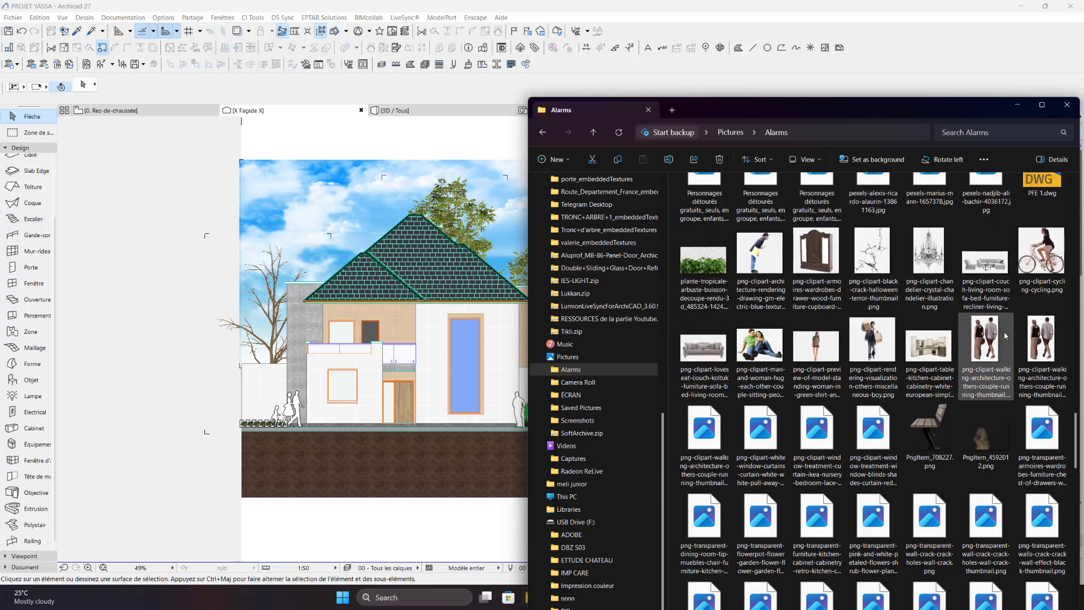
scroll(1005, 335, "down", 5)
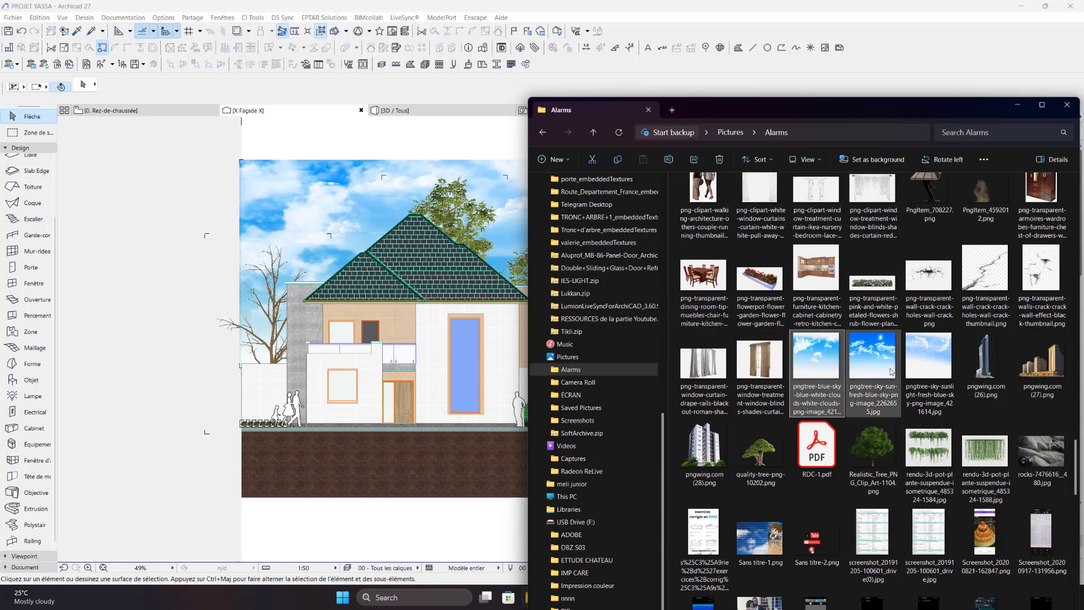
Step: Try the image pngtree-sky-sun-fresh-blue-sky-png-image_2262655.jpg as a sky behind the house and delete it
left_click_drag(893, 372, 378, 202)
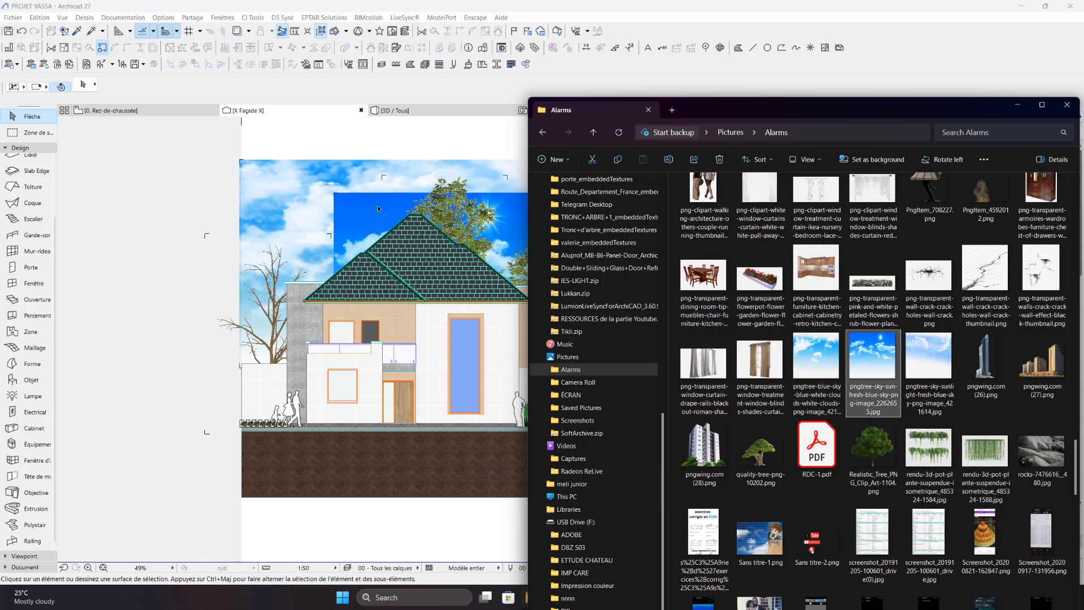
left_click(427, 253)
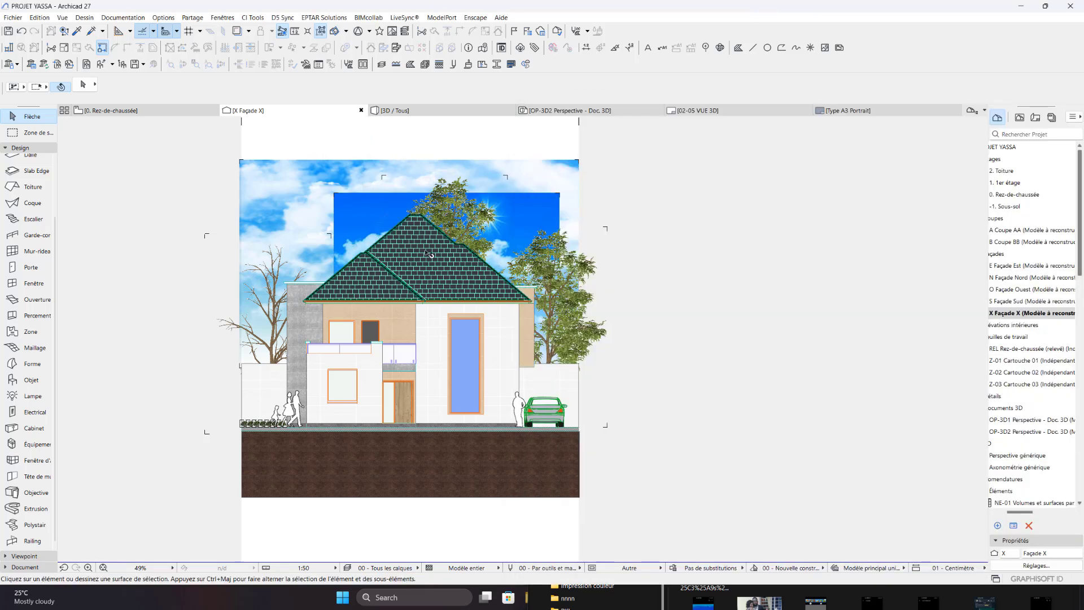
left_click(562, 200)
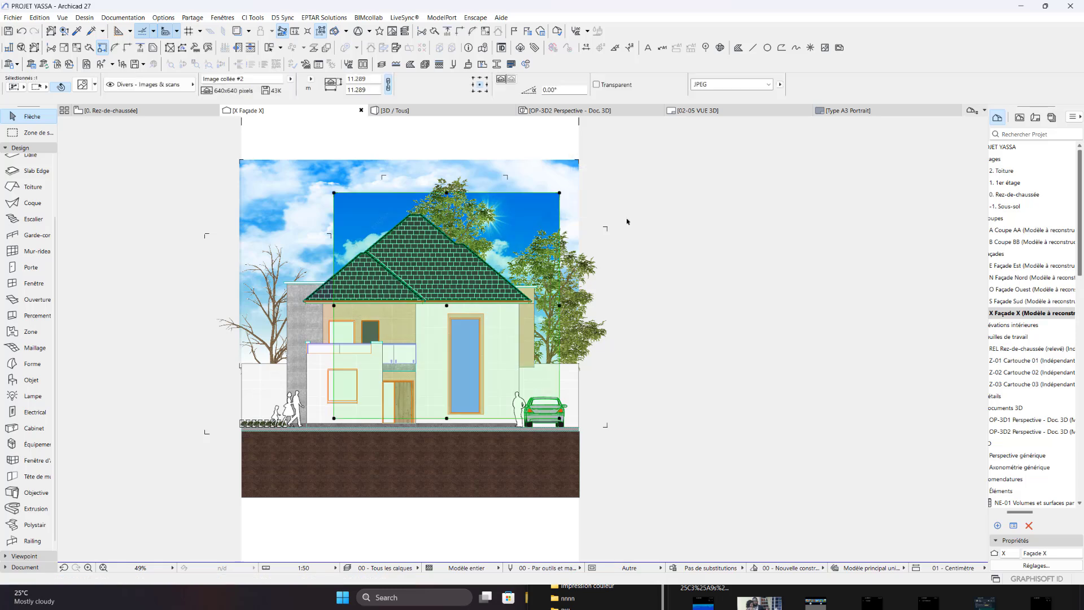
key("Escape")
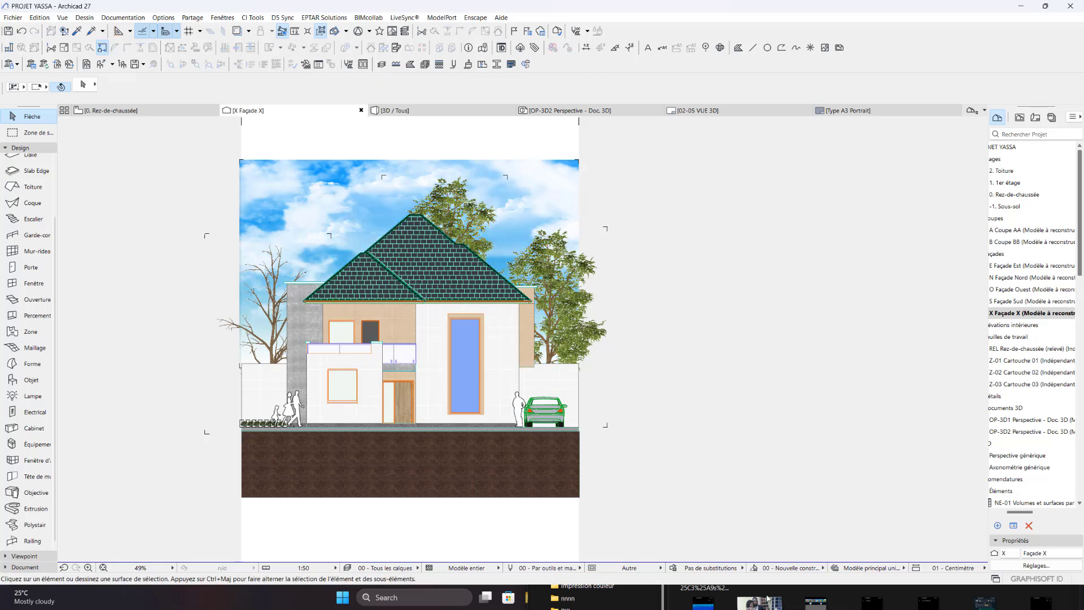
Step: Insert pngtree-sky-sunlight-fresh-blue-sky-png-image_421614.jpg from the Alarms folder into the façade view
left_click(766, 598)
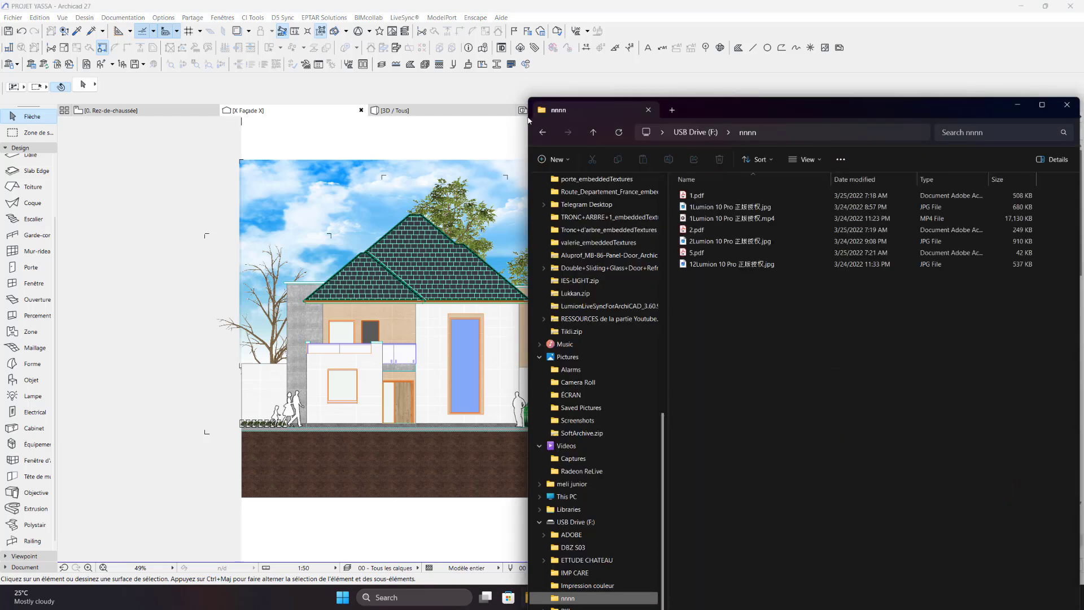
left_click(571, 369)
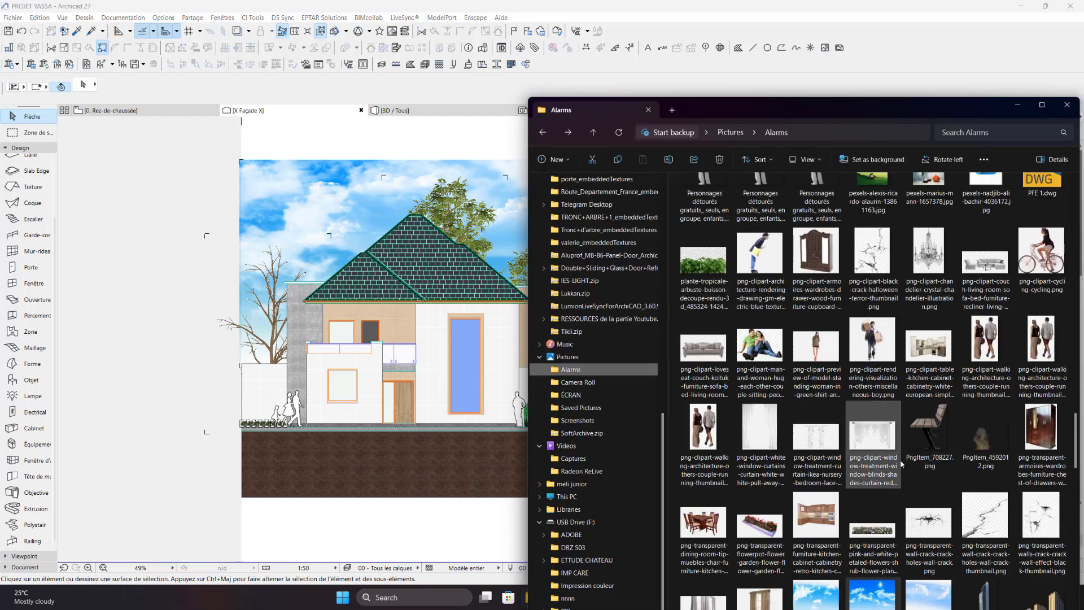
scroll(898, 472, "down", 8)
scroll(899, 472, "up", 6)
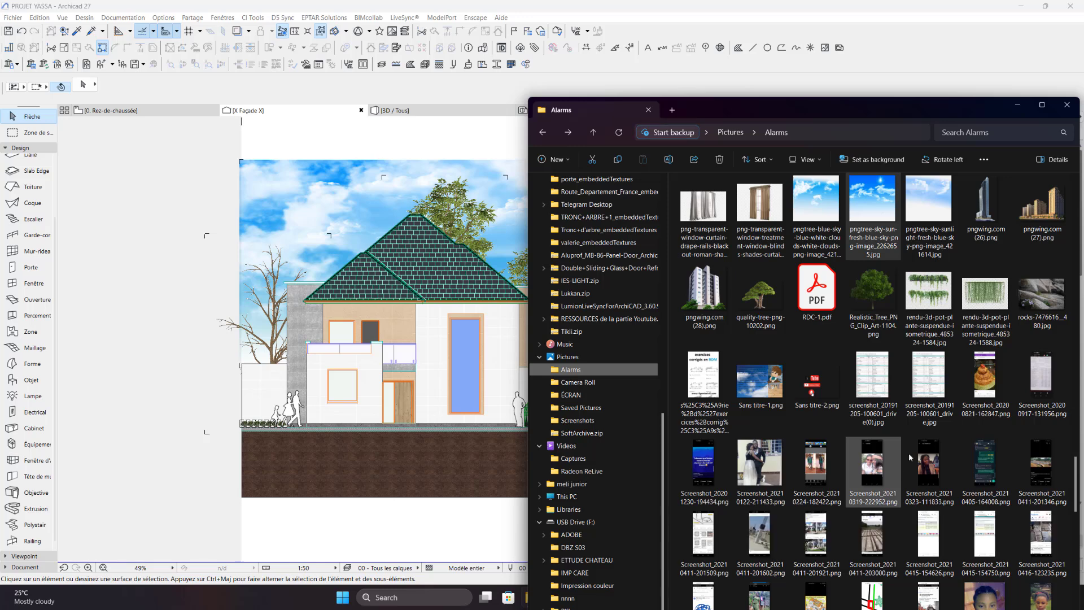
left_click(940, 199)
left_click_drag(929, 218, 434, 261)
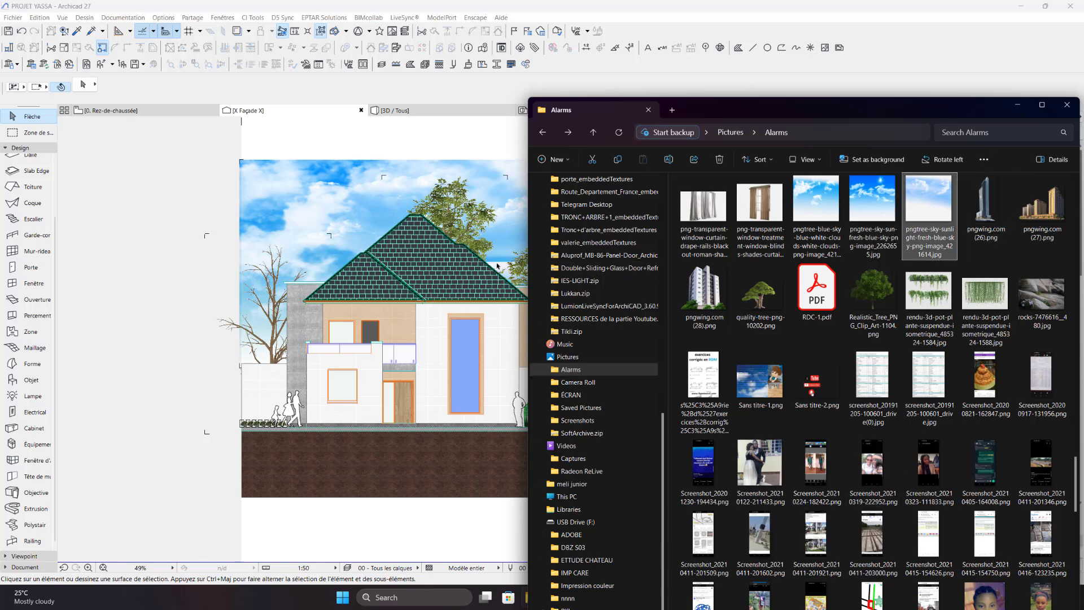
Step: Widen the new sky image to about 24.89 m and move it behind the roof, across the upper part of the façade
scroll(485, 282, "down", 3)
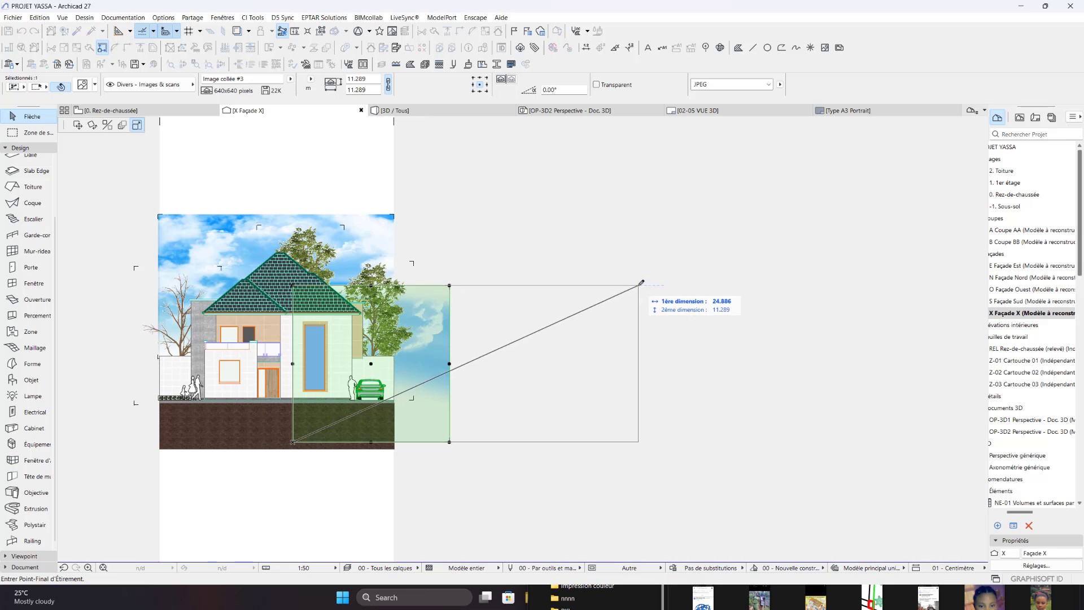
left_click(639, 308)
left_click_drag(466, 364, 316, 248)
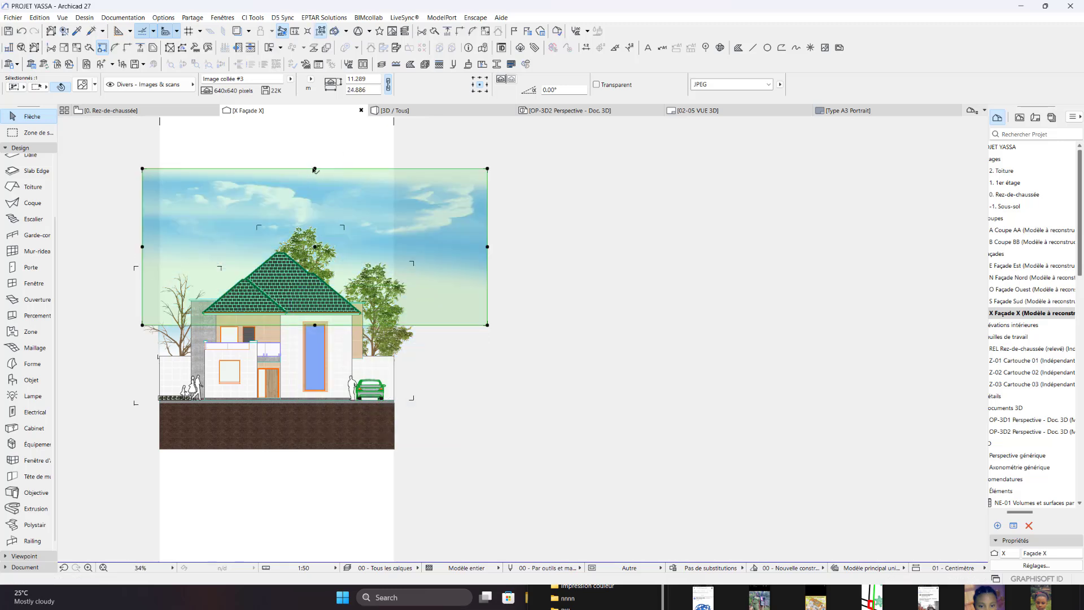
left_click(314, 169)
left_click(315, 141)
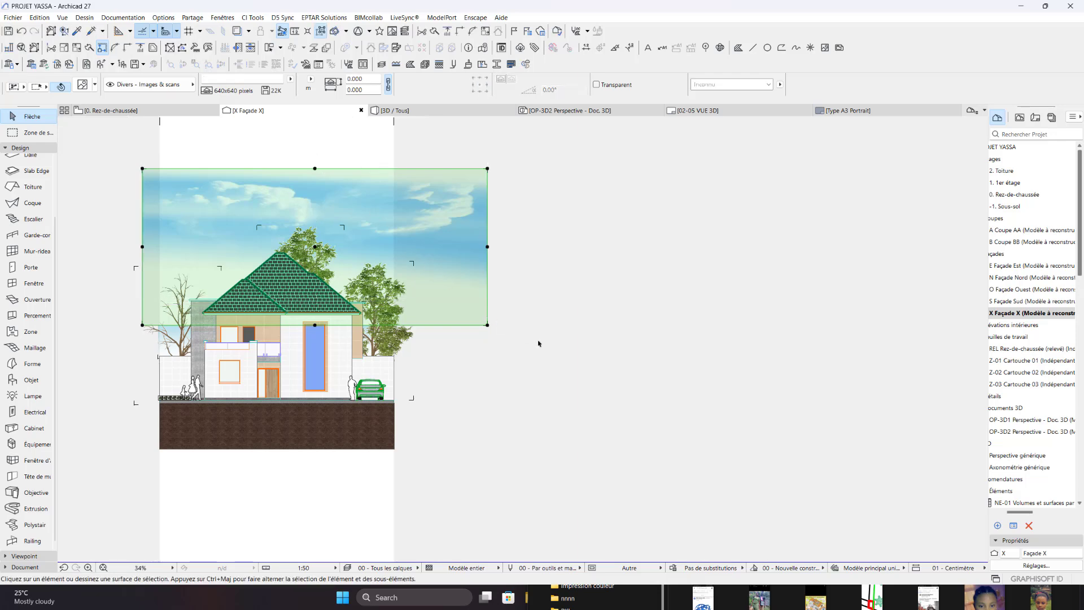
Step: Resize the sky image to about 21.61 m wide by 15.00 m high and lower it behind the house
scroll(186, 280, "up", 2)
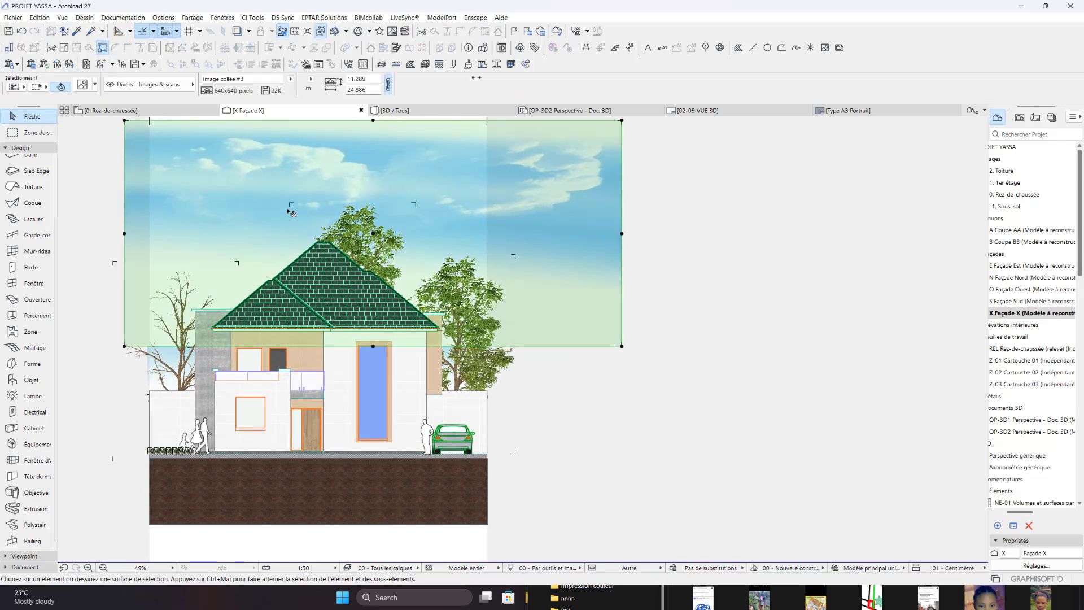
scroll(289, 211, "down", 4)
left_click(441, 227)
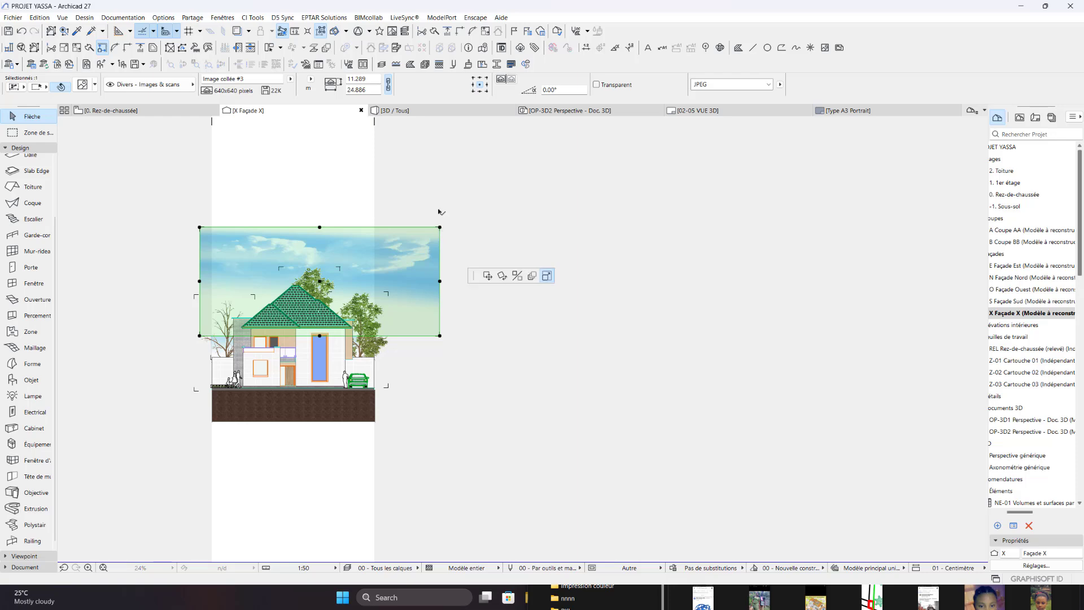
left_click(532, 276)
left_click(407, 191)
scroll(302, 263, "up", 1)
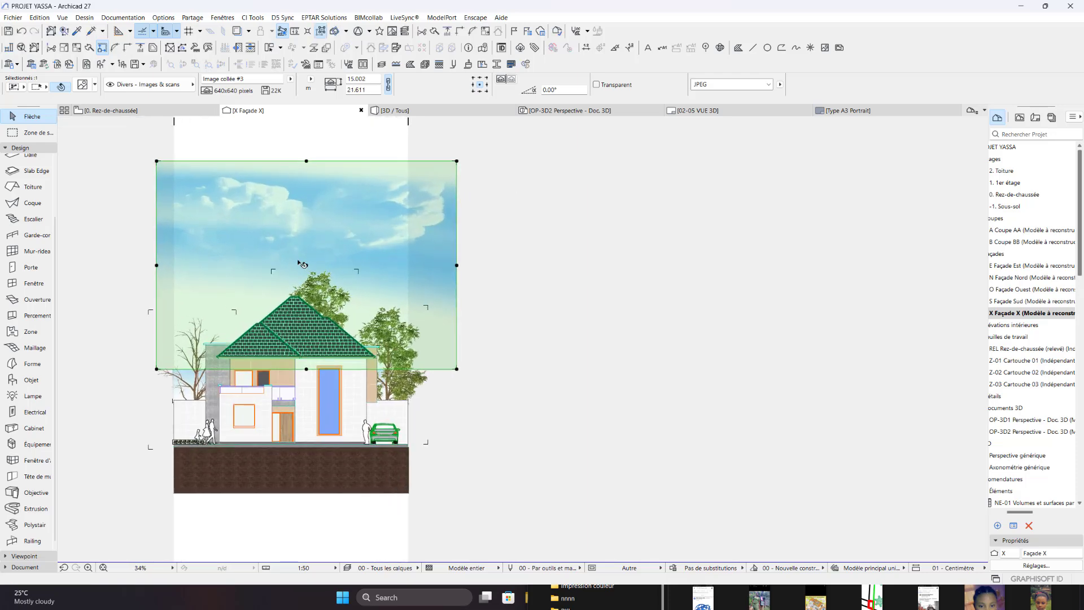
left_click_drag(305, 265, 302, 300)
key("Escape")
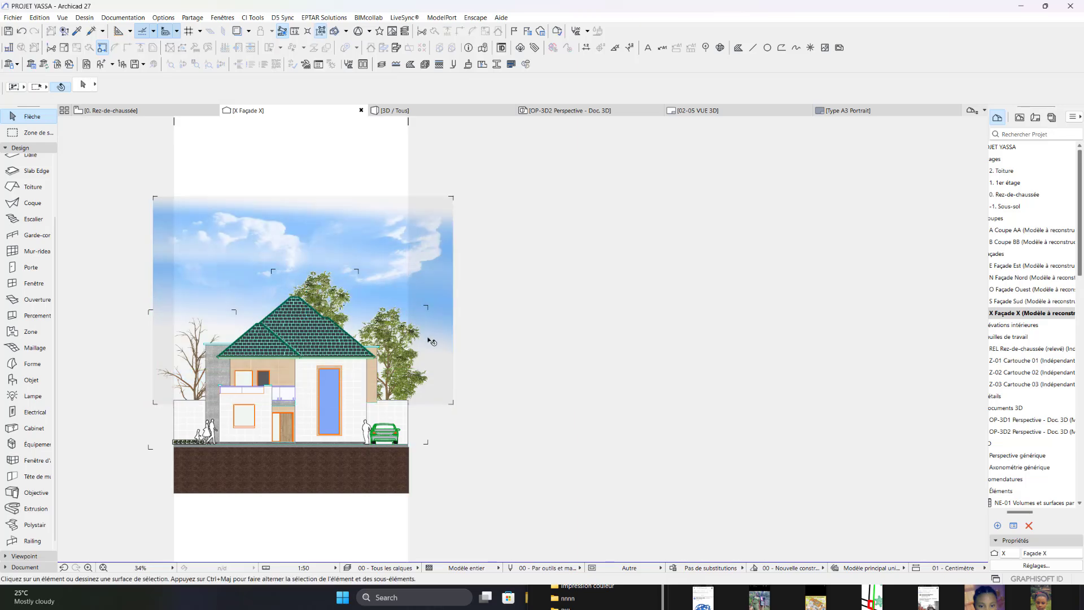
Step: Move the sky image further down so that its lower edge sits just above the ground line
scroll(254, 414, "up", 2)
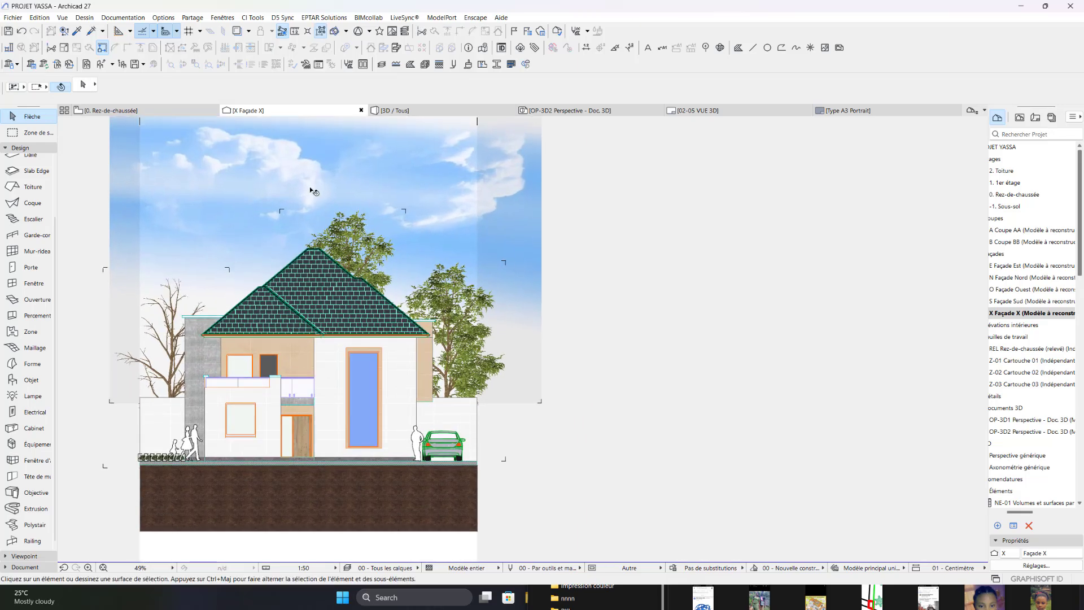
left_click(312, 190)
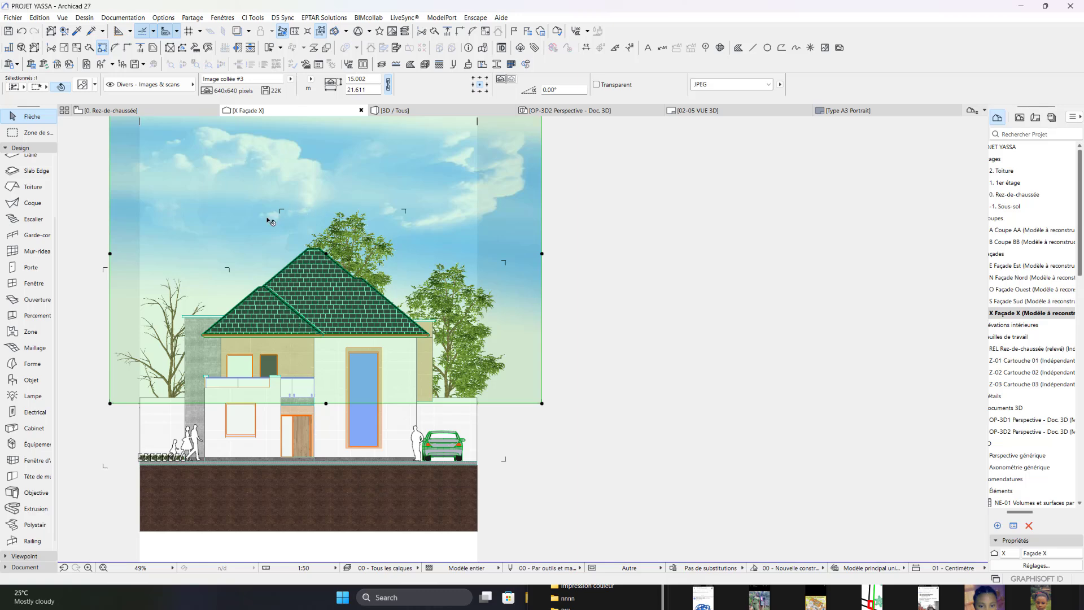
left_click(112, 308)
key("Escape")
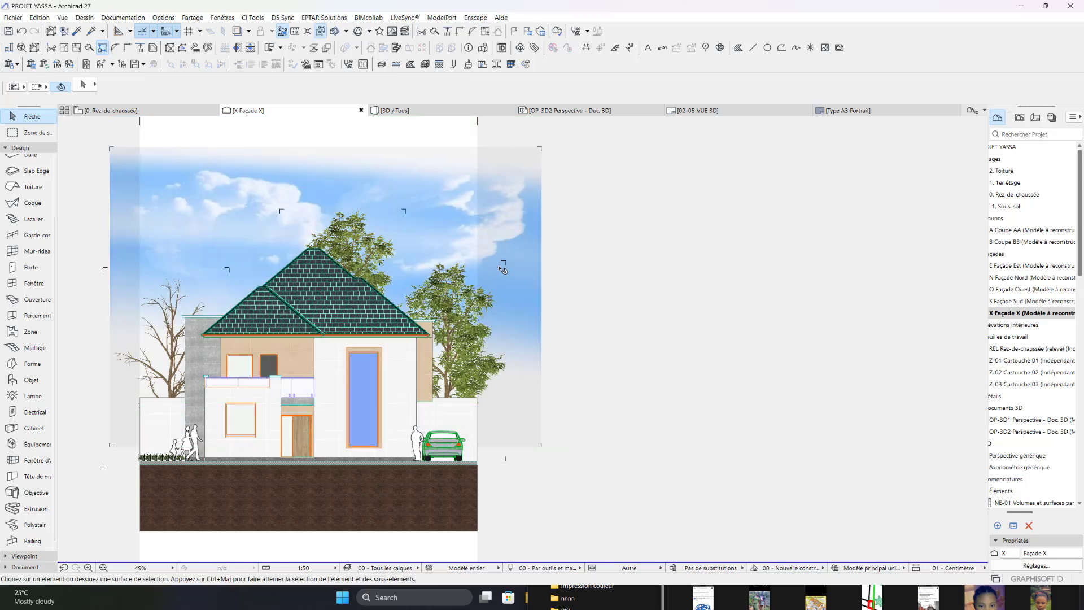
scroll(564, 289, "down", 1)
scroll(565, 289, "down", 1)
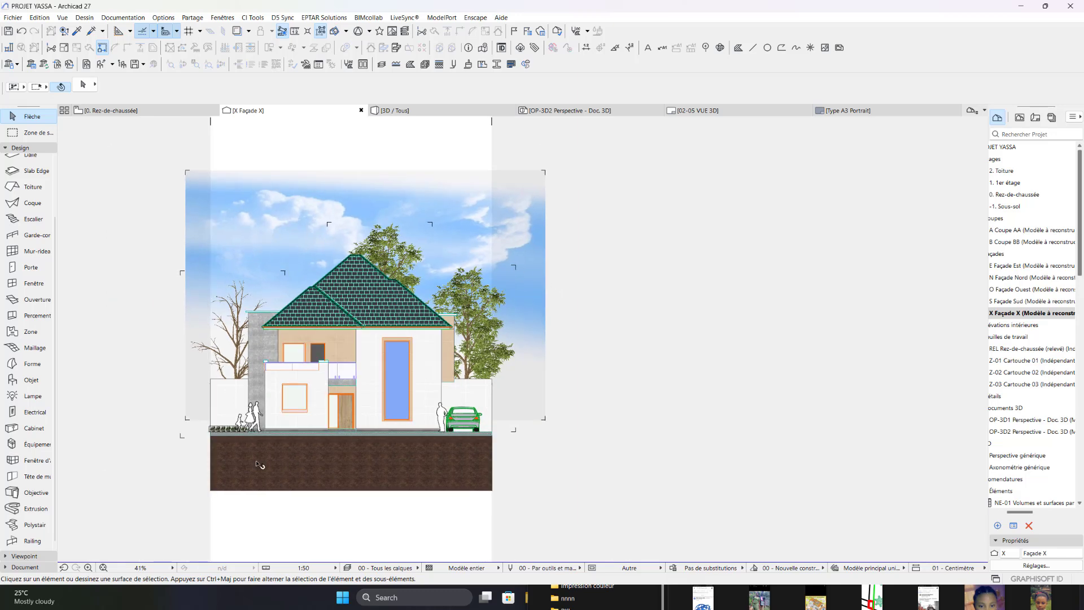
scroll(259, 464, "up", 2)
scroll(251, 473, "down", 1)
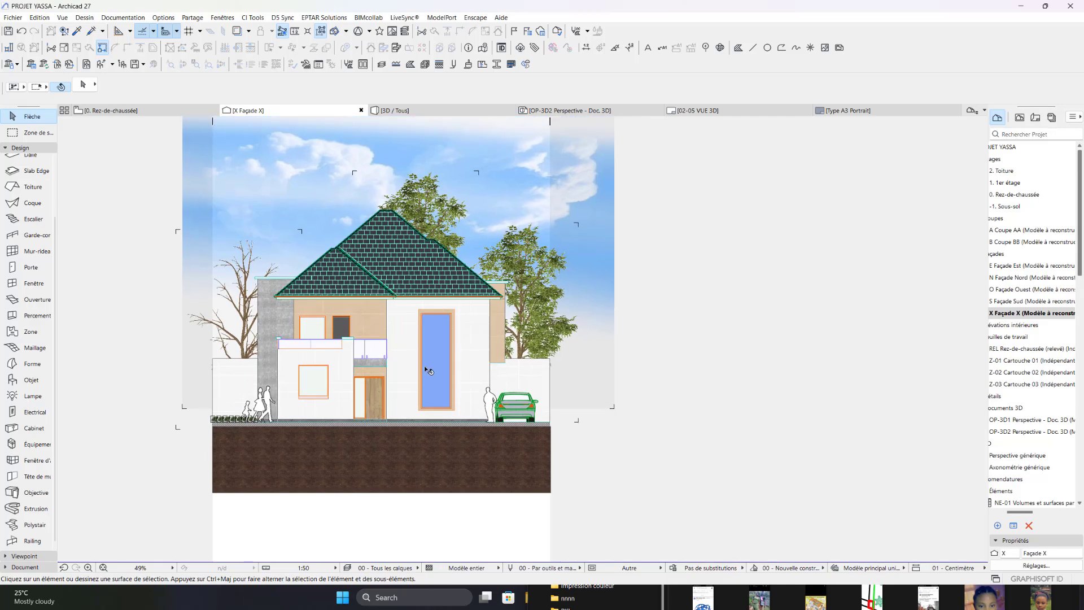
scroll(428, 370, "up", 5)
scroll(387, 379, "down", 2)
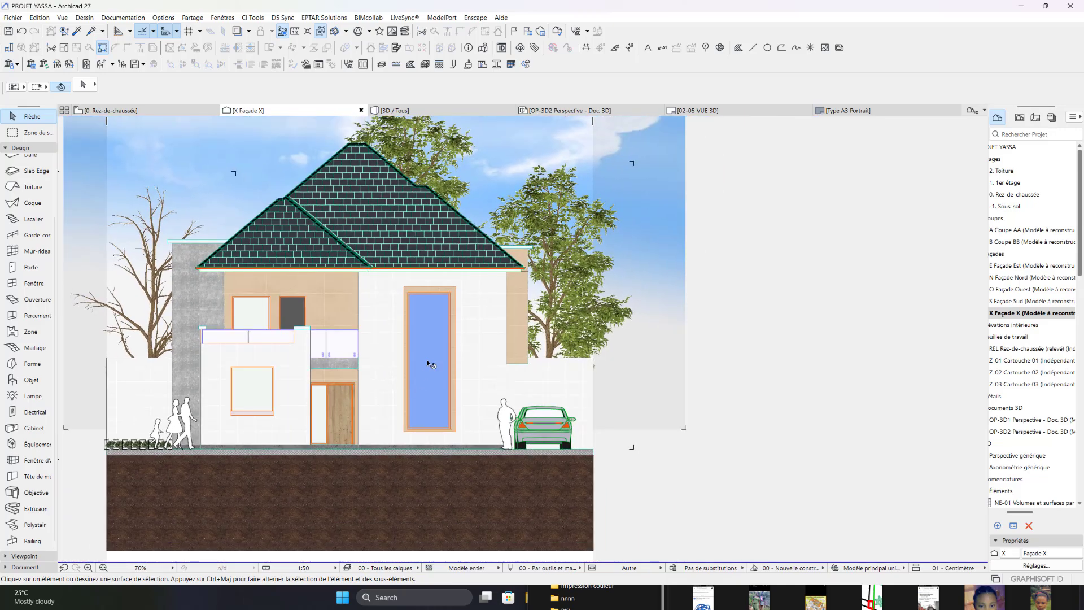
Step: Select the façade's windows and doors and set the 3D level of detail of the two doors to Entier
scroll(413, 346, "up", 2)
left_click(446, 337)
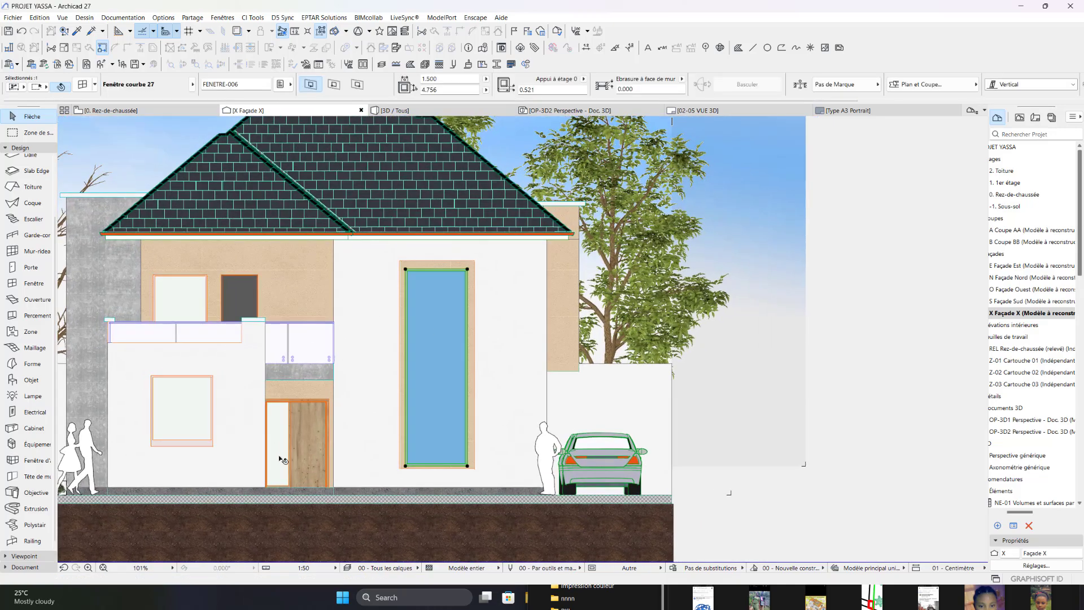
left_click(284, 460, "shift")
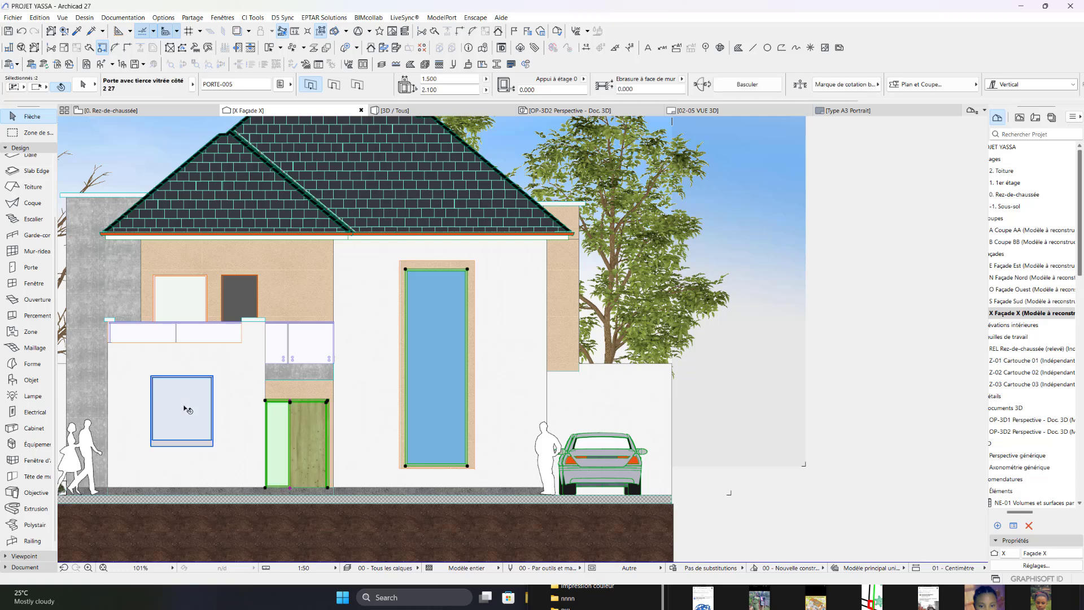
left_click(186, 408, "shift")
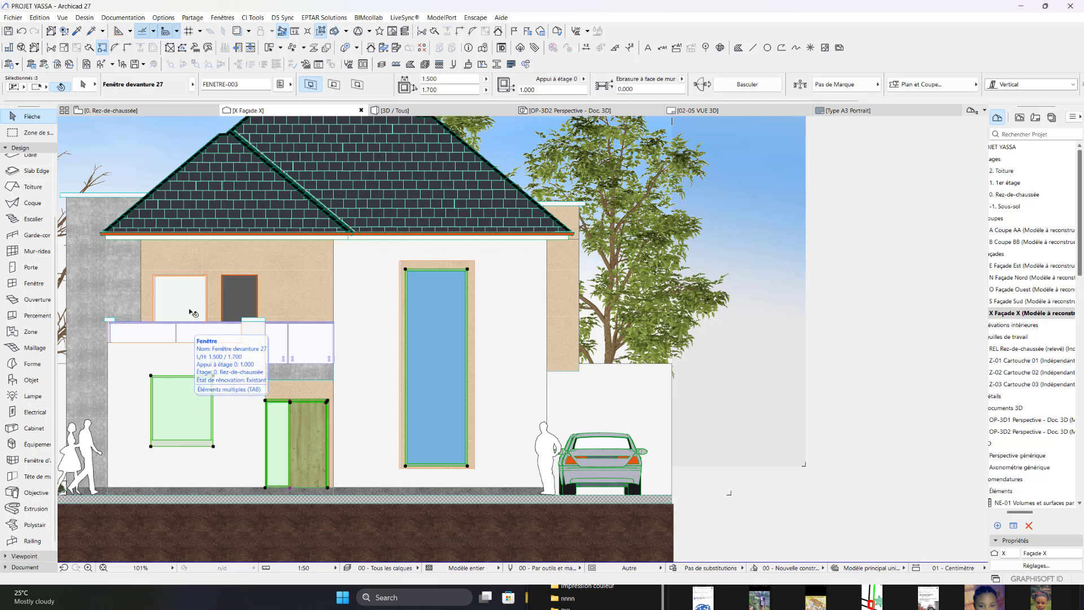
left_click(186, 296, "shift")
left_click(236, 284, "shift")
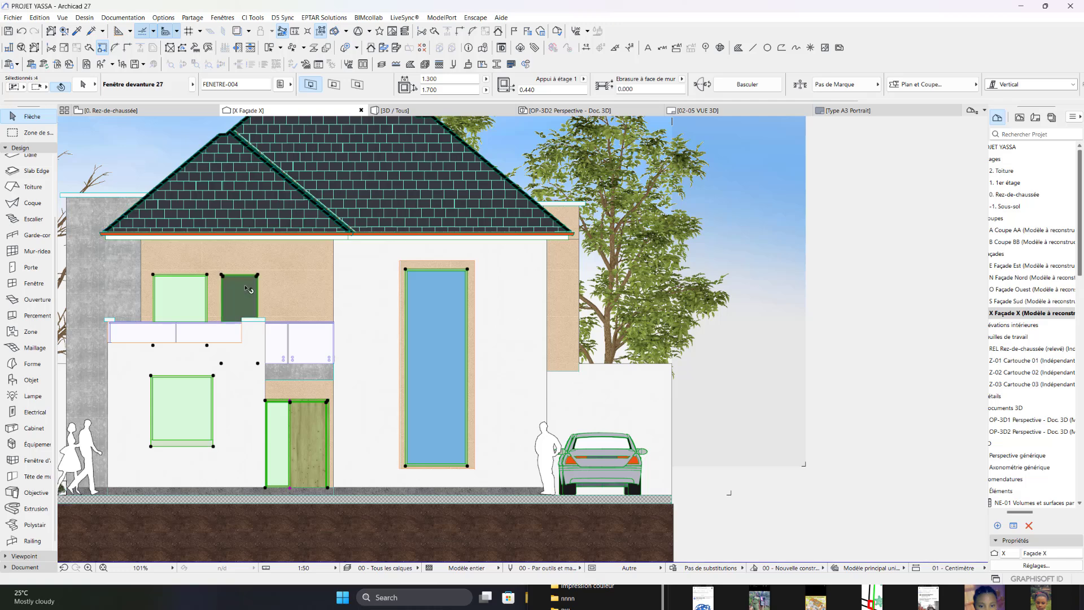
left_click(84, 85)
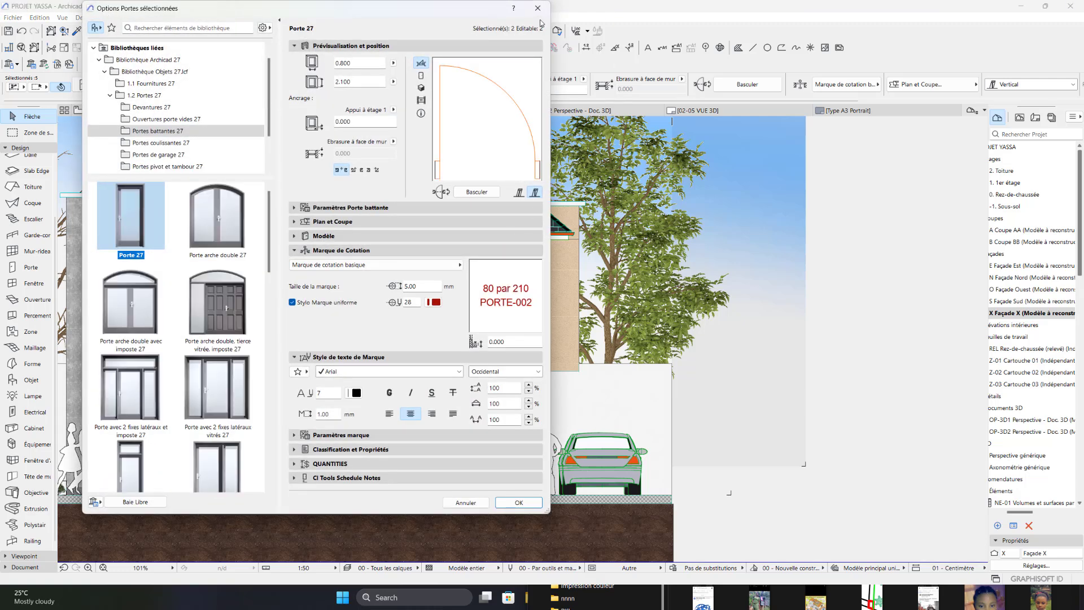
left_click(294, 208)
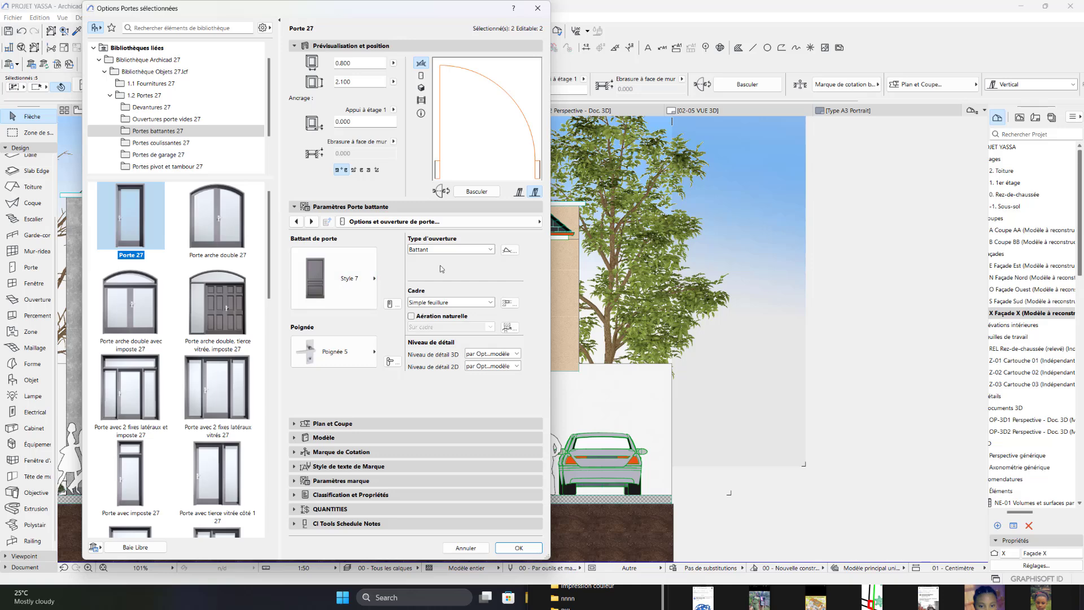
left_click(512, 365)
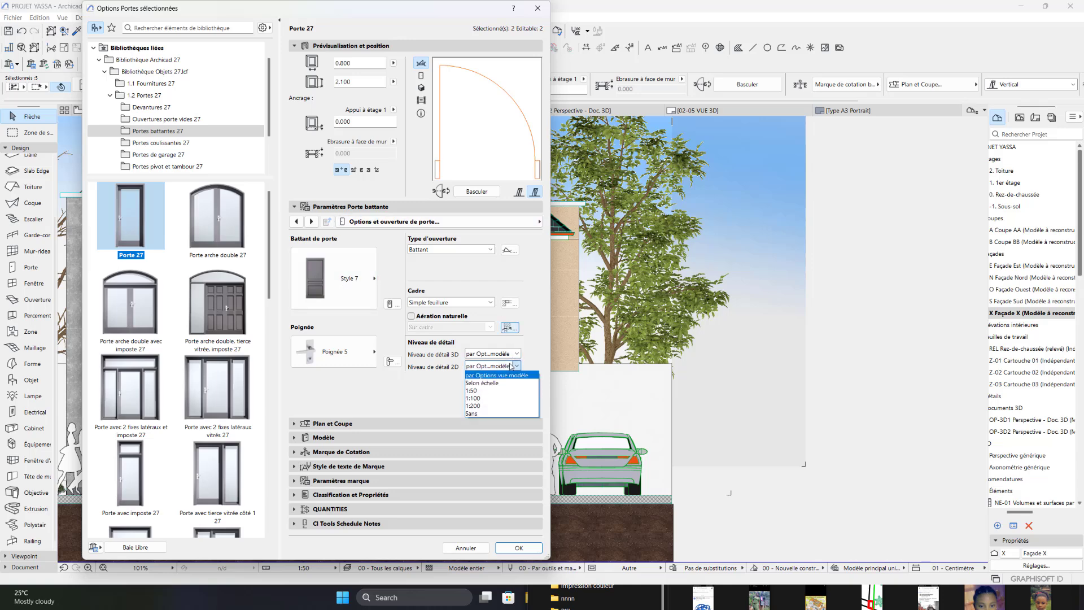
left_click(508, 357)
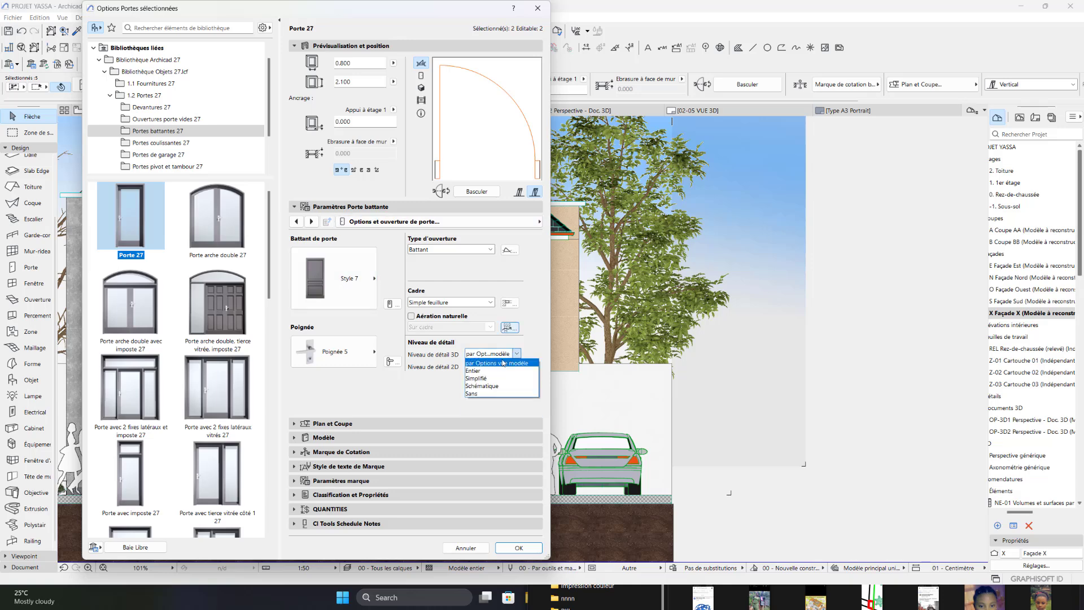
left_click(494, 371)
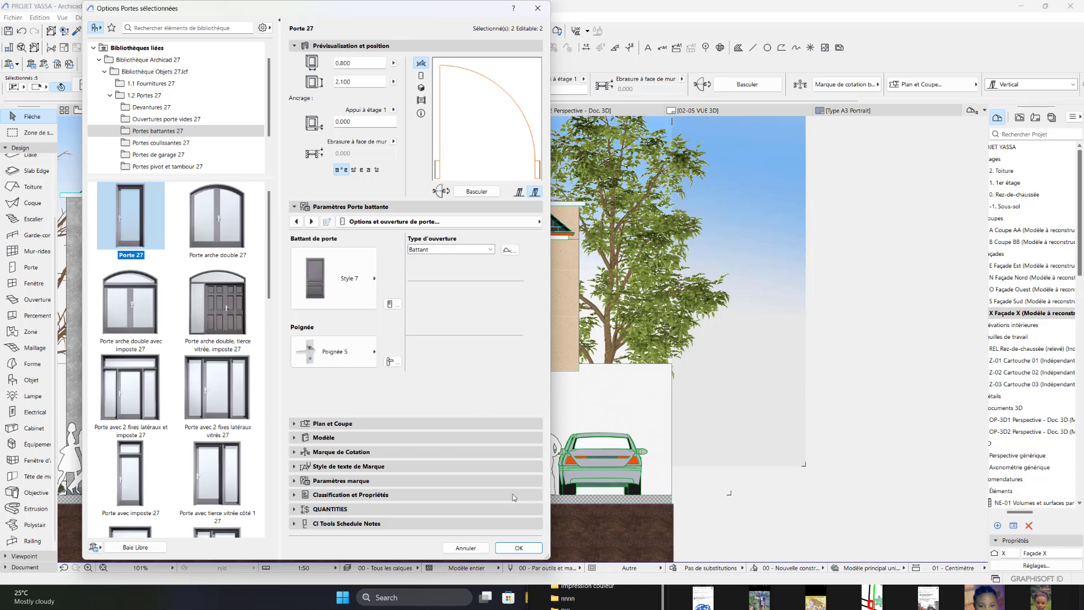
left_click(518, 547)
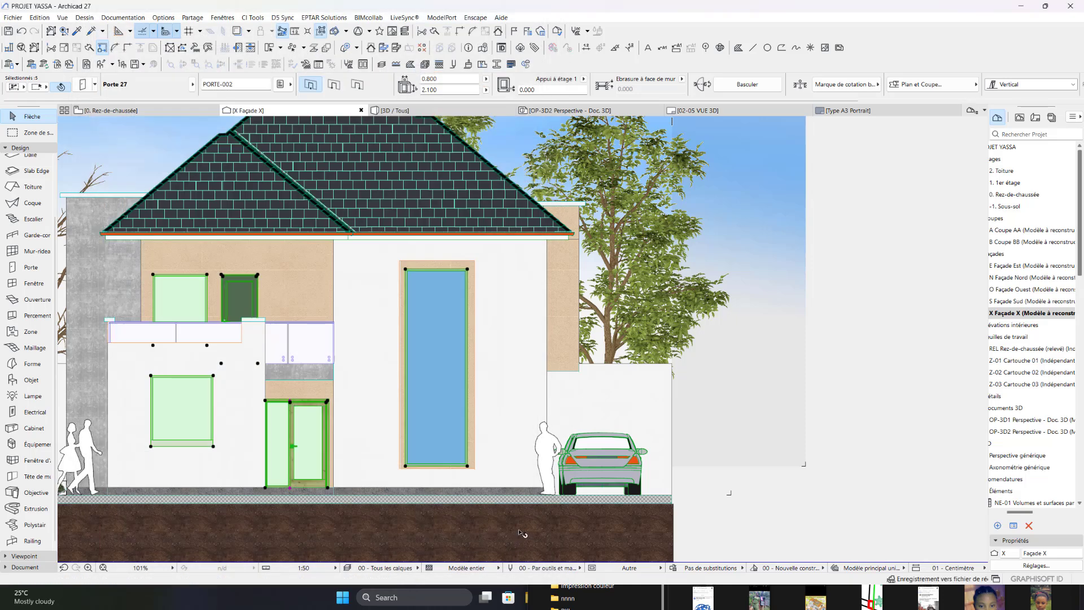
key("Escape")
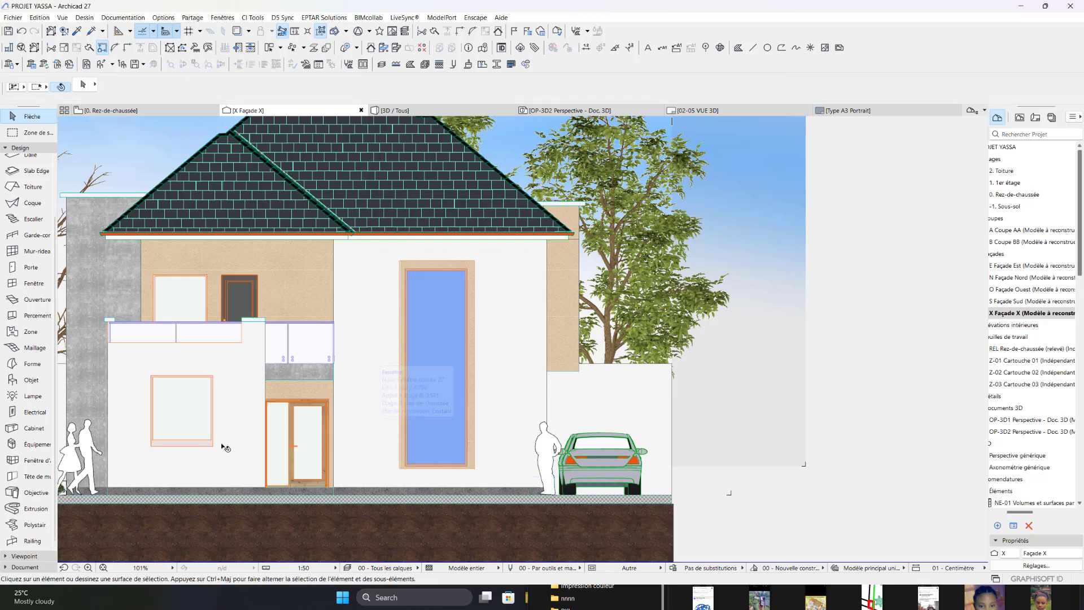
Step: Examine the entrance door and the upper-floor balcony door up close on the façade
scroll(170, 401, "up", 2)
scroll(169, 400, "up", 3)
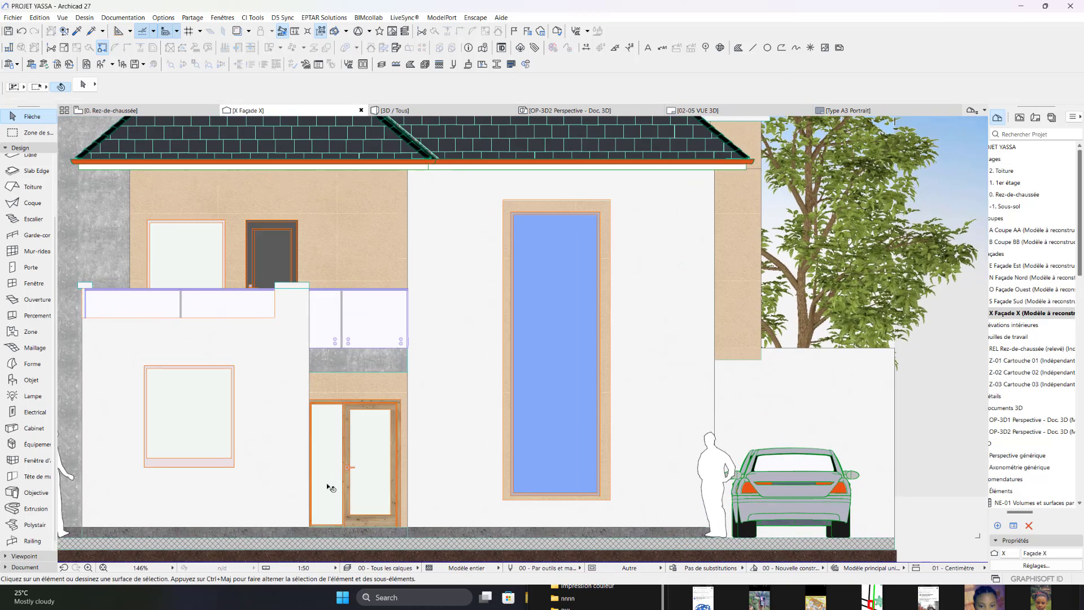
scroll(344, 475, "up", 5)
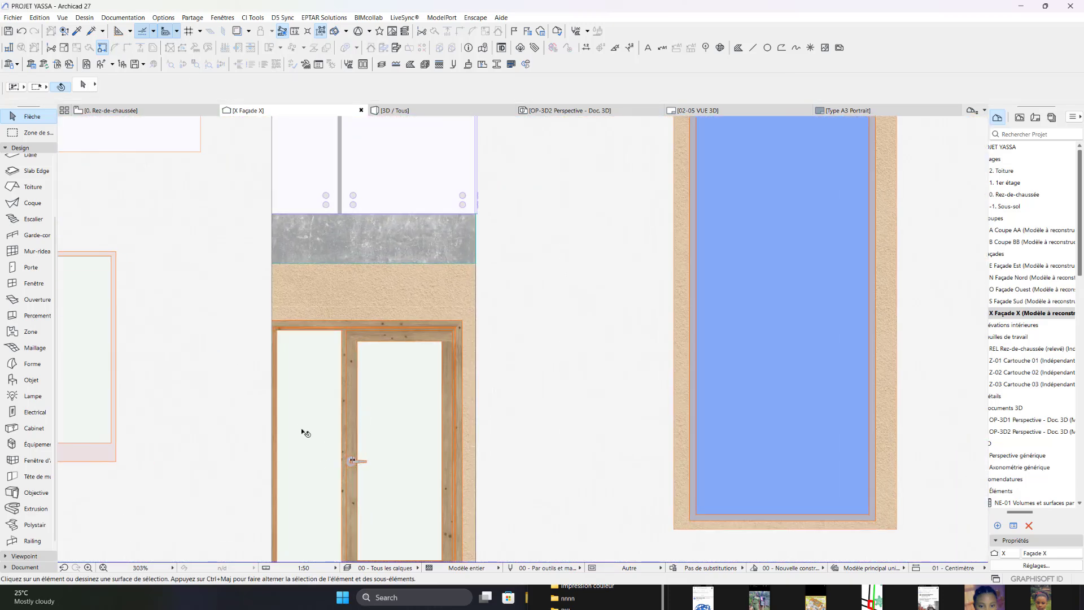
scroll(370, 420, "down", 7)
scroll(364, 457, "up", 5)
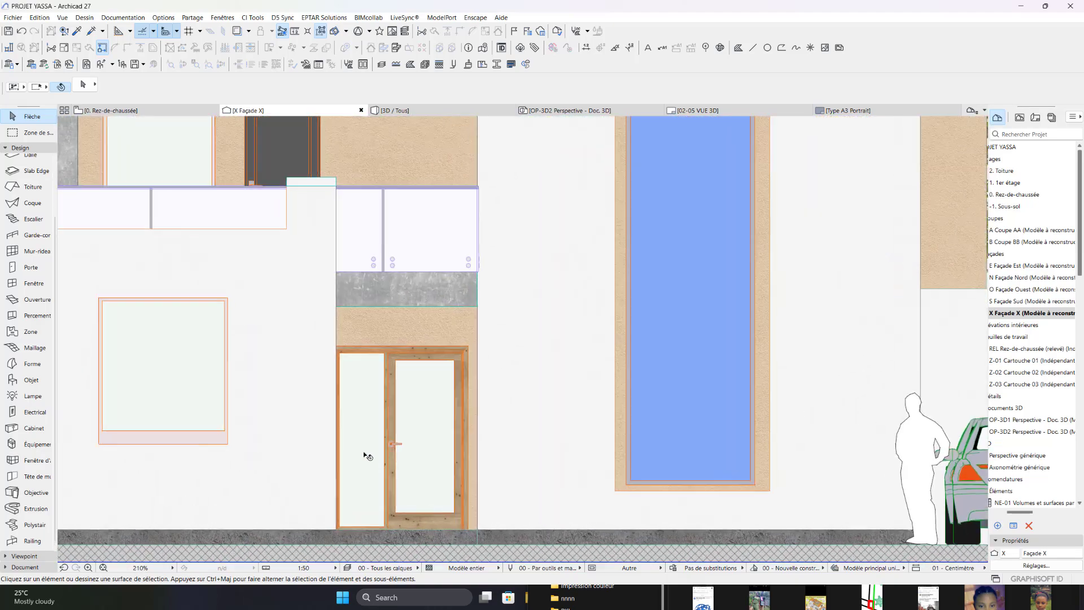
scroll(405, 482, "down", 3)
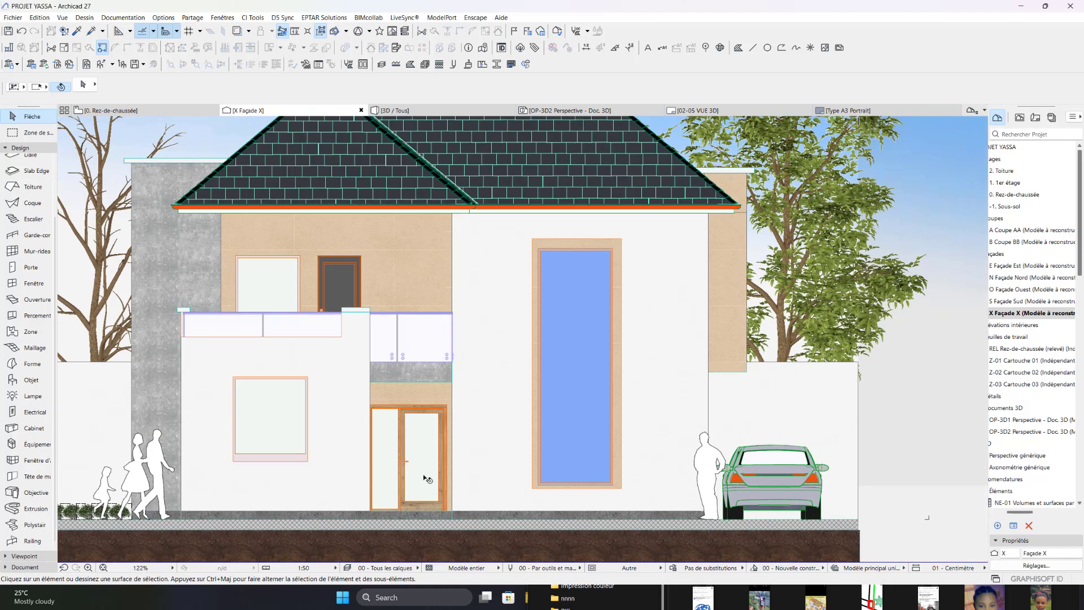
scroll(324, 278, "up", 1)
scroll(320, 283, "down", 5)
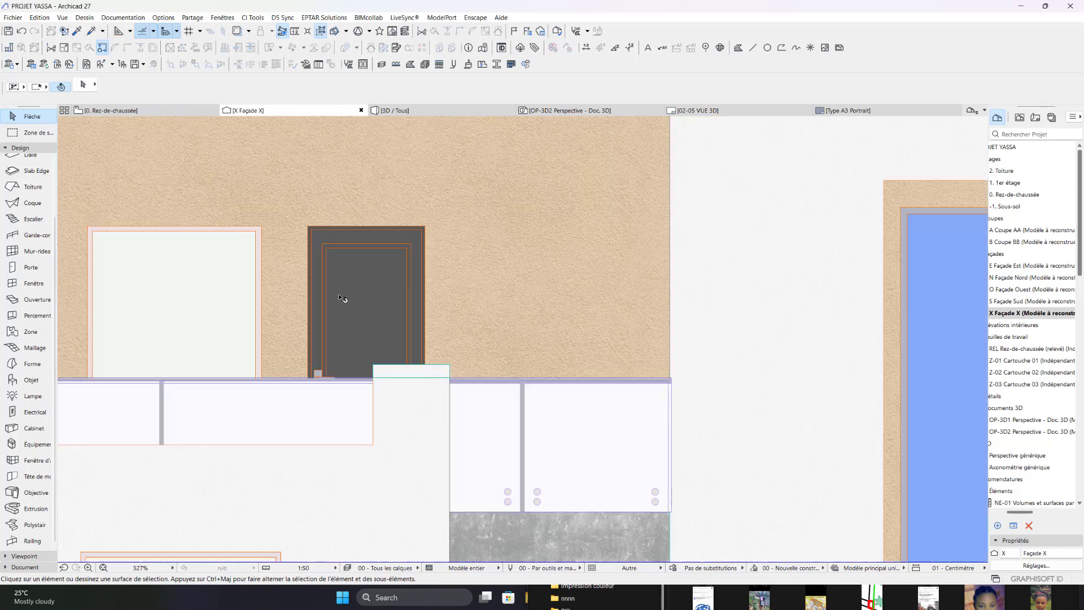
scroll(423, 495, "up", 4)
scroll(423, 494, "down", 5)
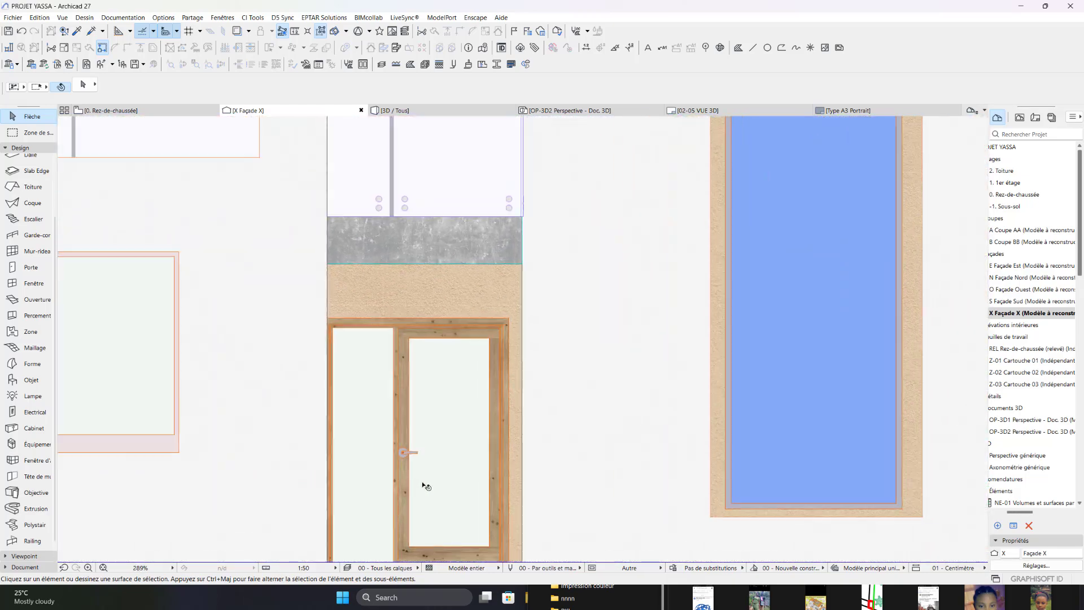
Step: Change the leaf of the ground-floor entrance door to Style 10
left_click(428, 482)
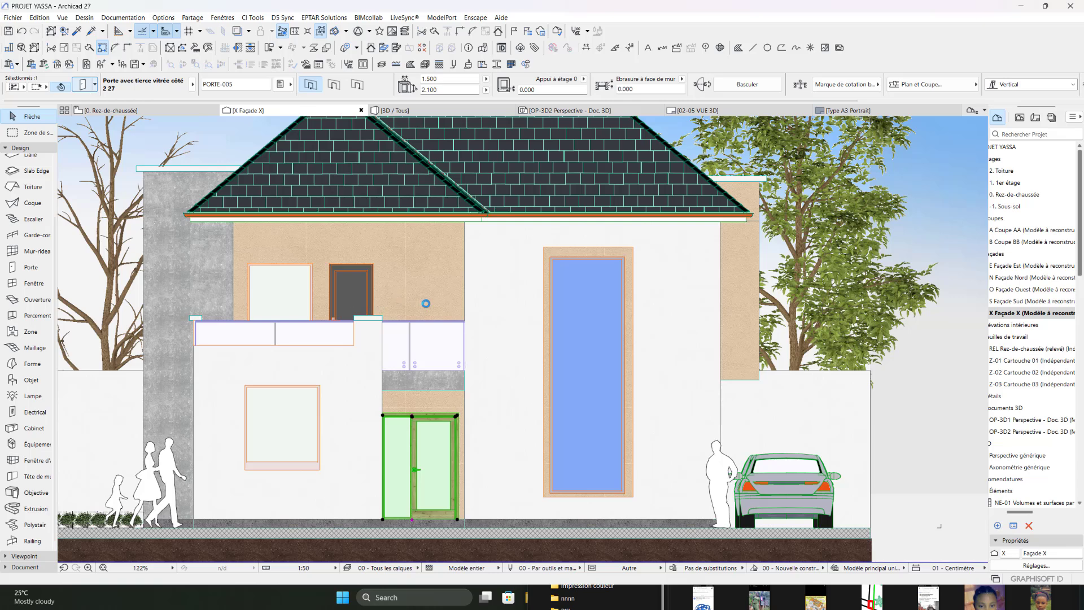
key("ctrl+t")
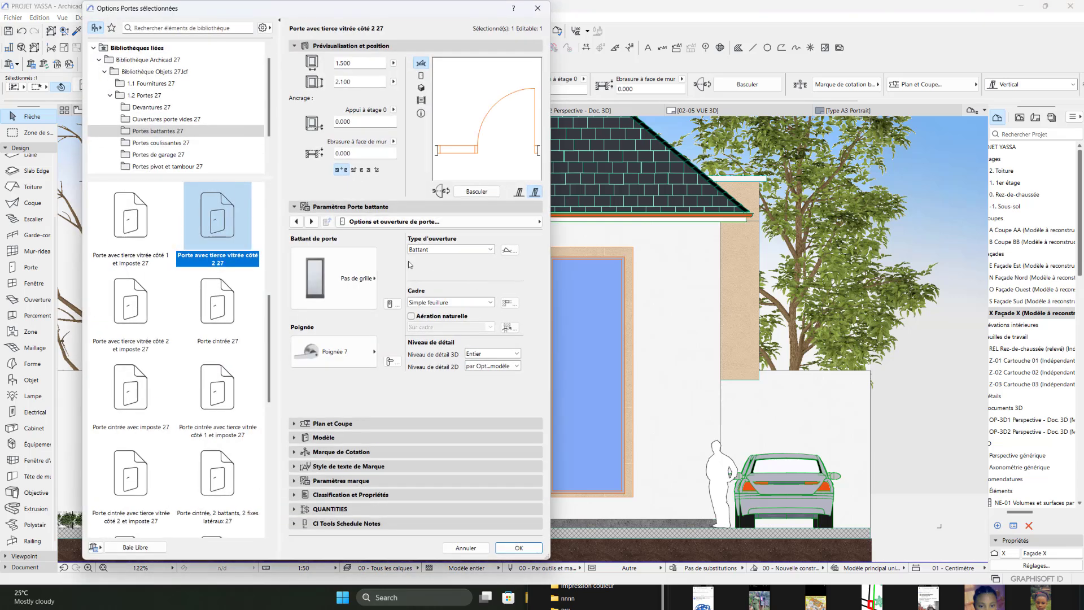
left_click(372, 298)
scroll(404, 186, "down", 3)
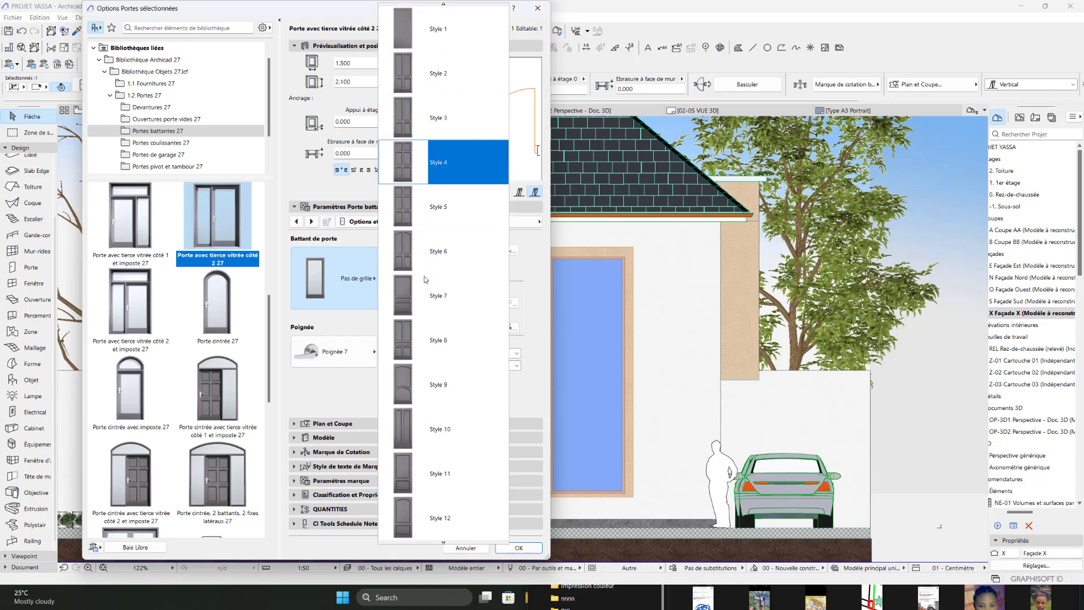
left_click(406, 426)
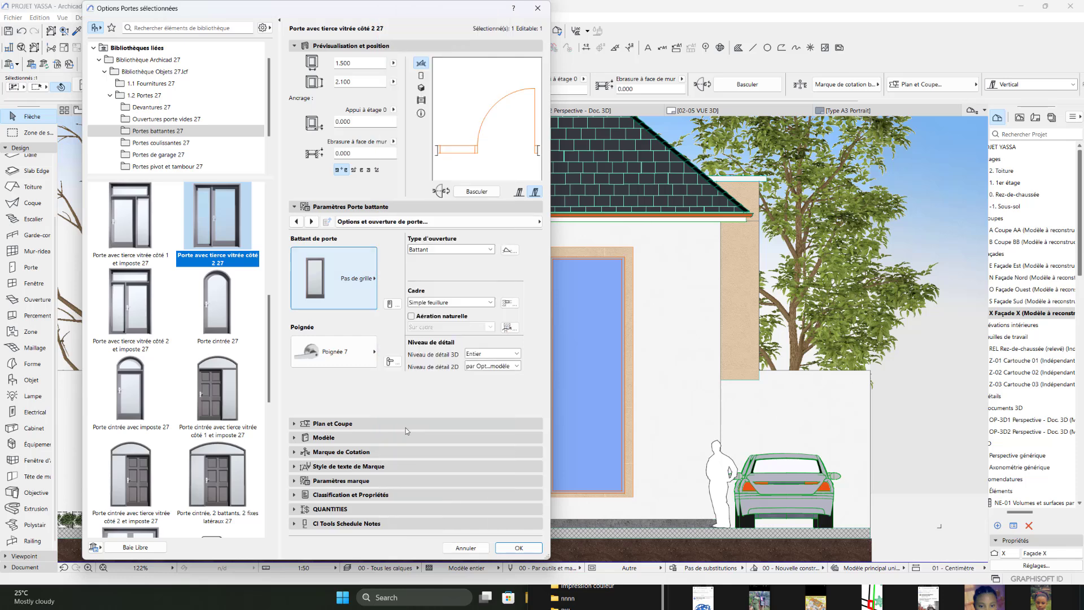
left_click(515, 552)
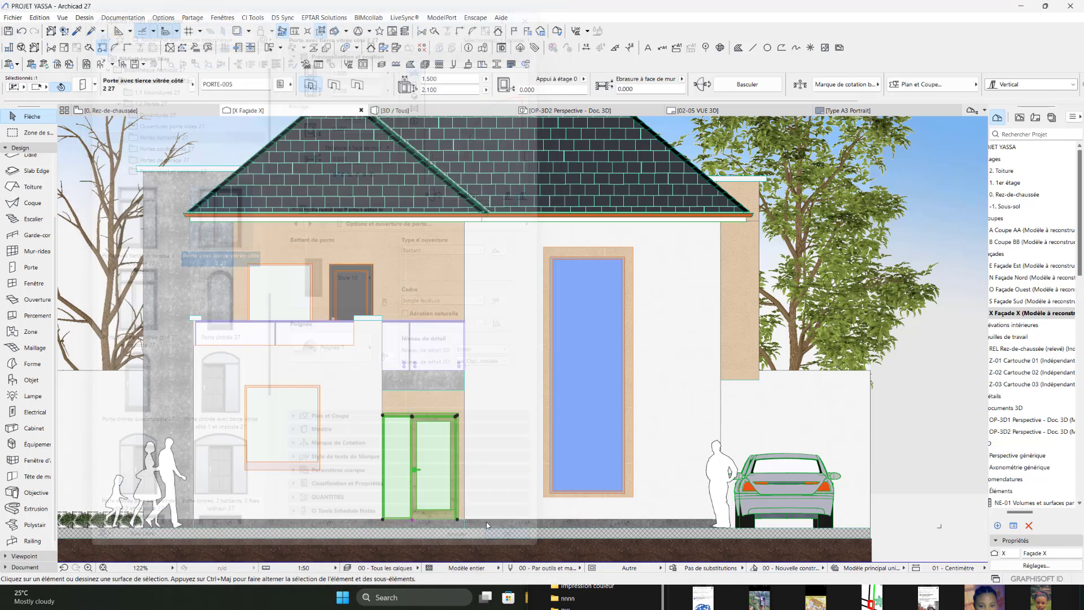
Step: Change the leaf of the ground-floor entrance door to Style 50
scroll(378, 407, "up", 2)
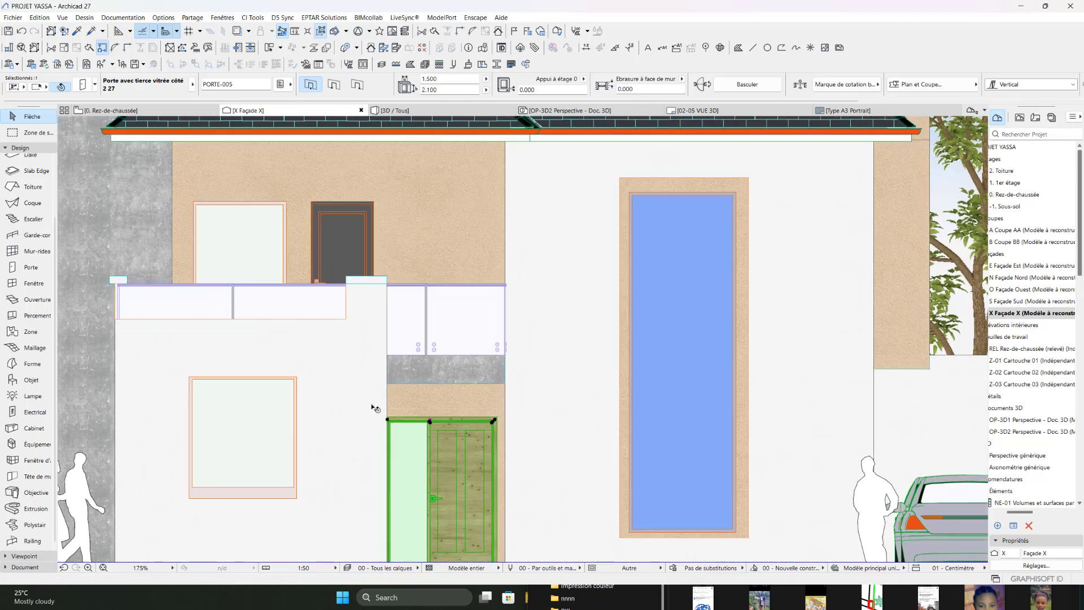
scroll(435, 284, "down", 4)
scroll(471, 399, "up", 3)
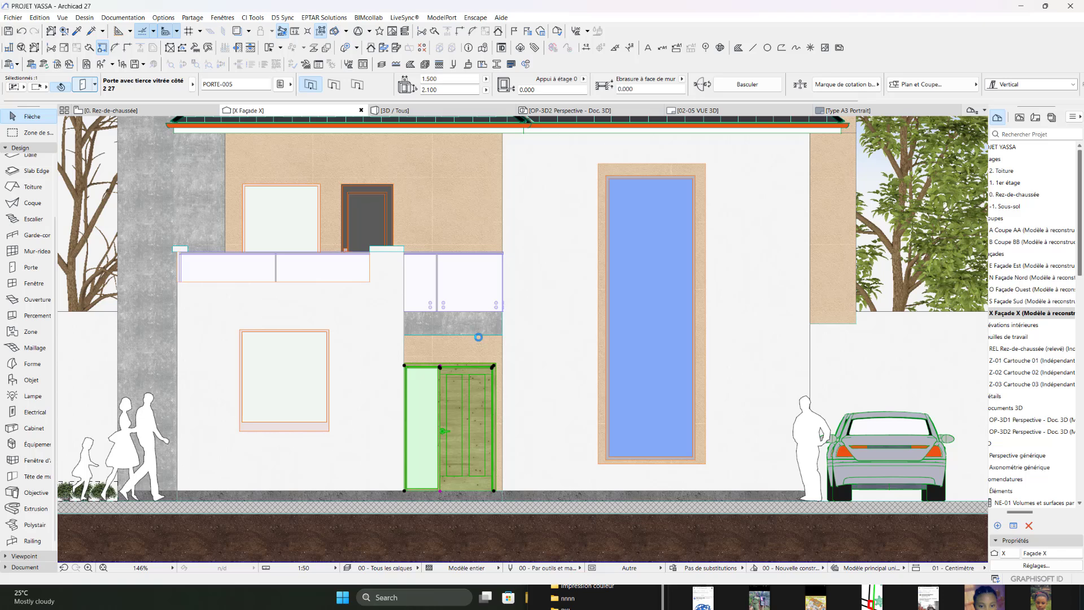
key("ctrl+t")
left_click(334, 277)
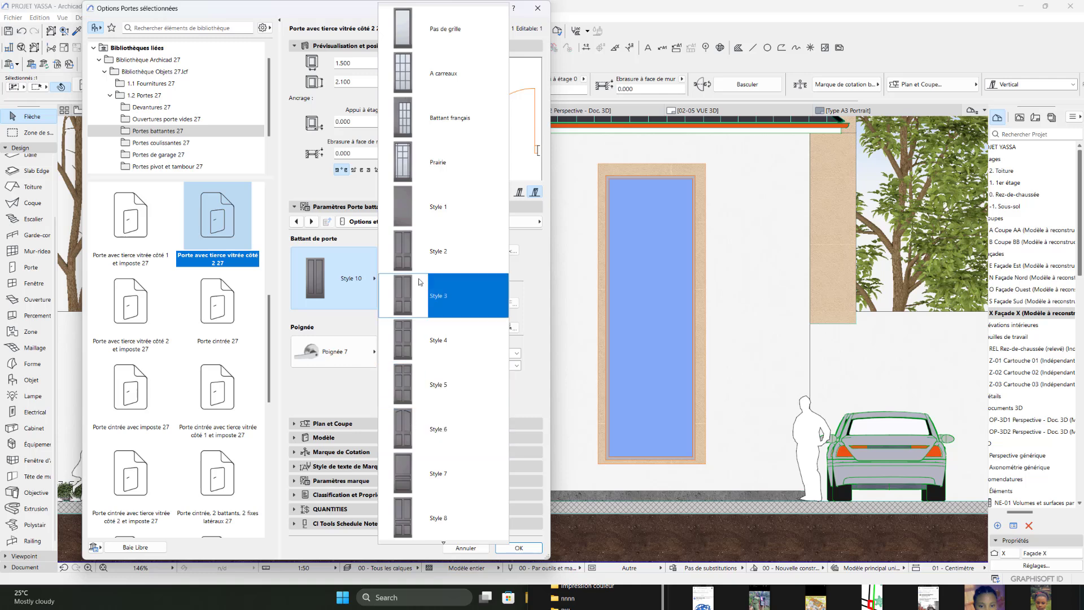
scroll(417, 279, "down", 6)
scroll(417, 278, "down", 6)
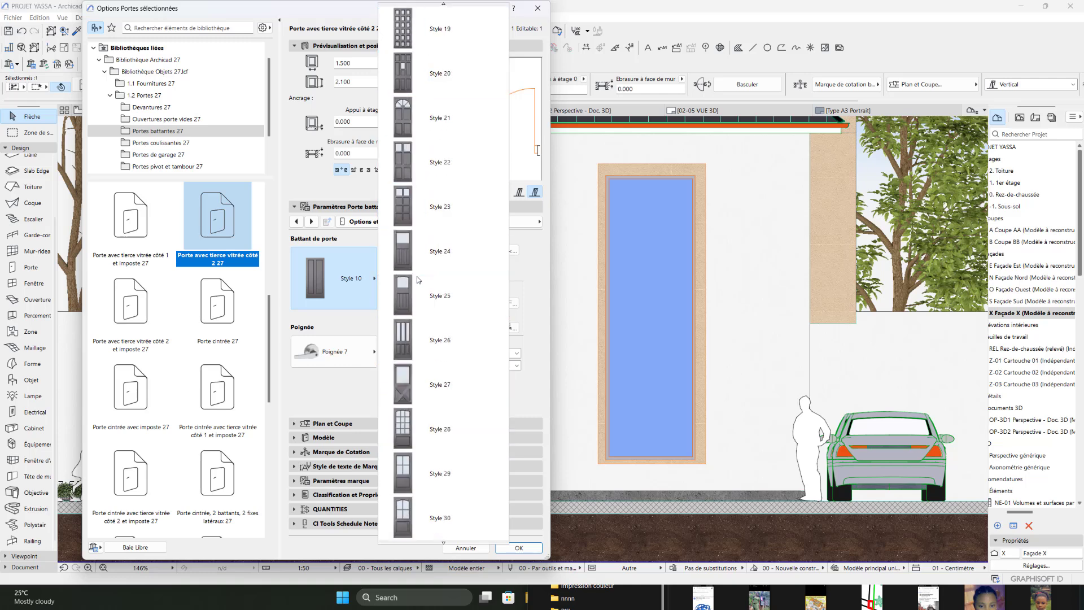
scroll(408, 418, "down", 4)
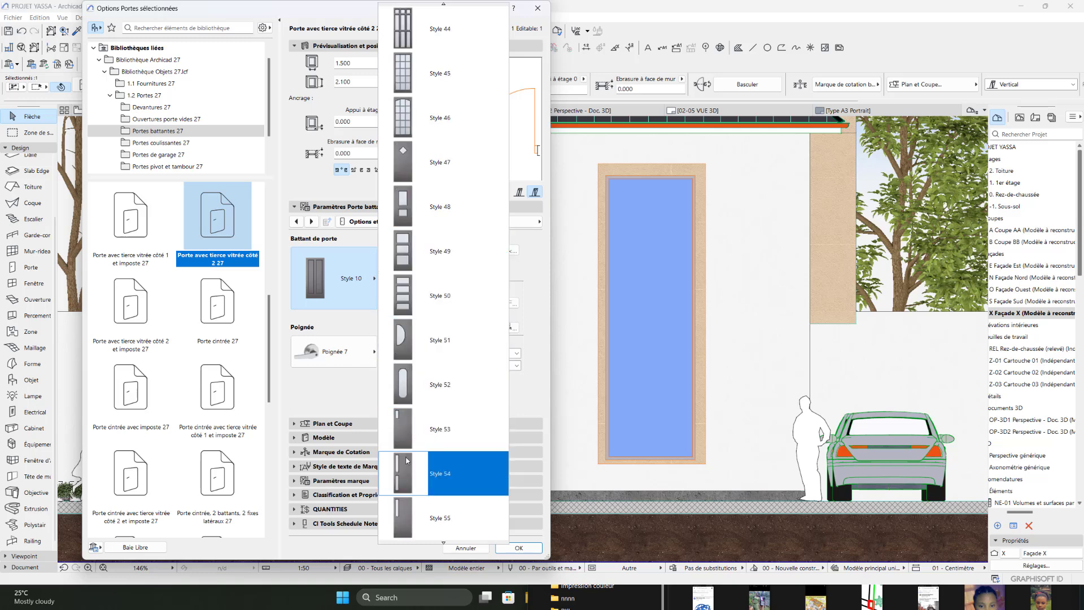
left_click(415, 299)
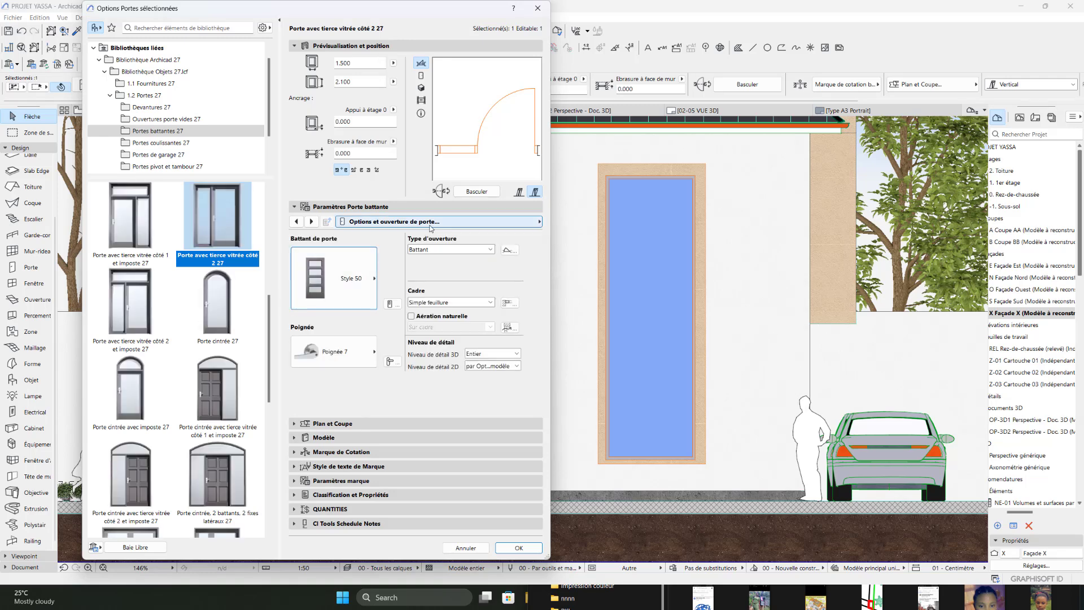
Step: Set the entrance door's exterior frame surface to Bois - Séquoia laqué and enable uniform door surfaces
left_click(432, 222)
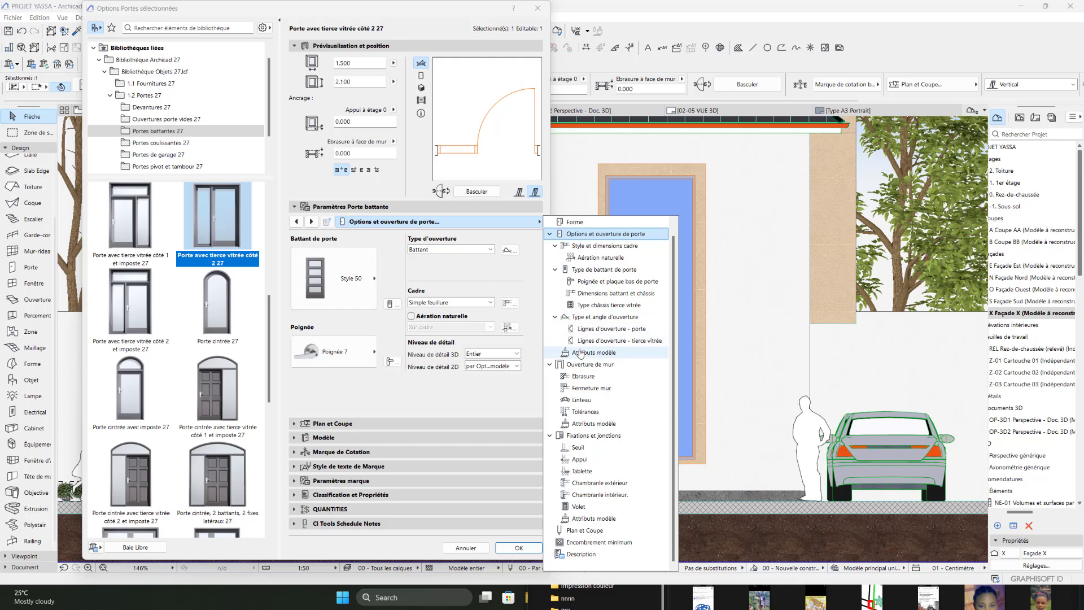
left_click(579, 352)
left_click(516, 310)
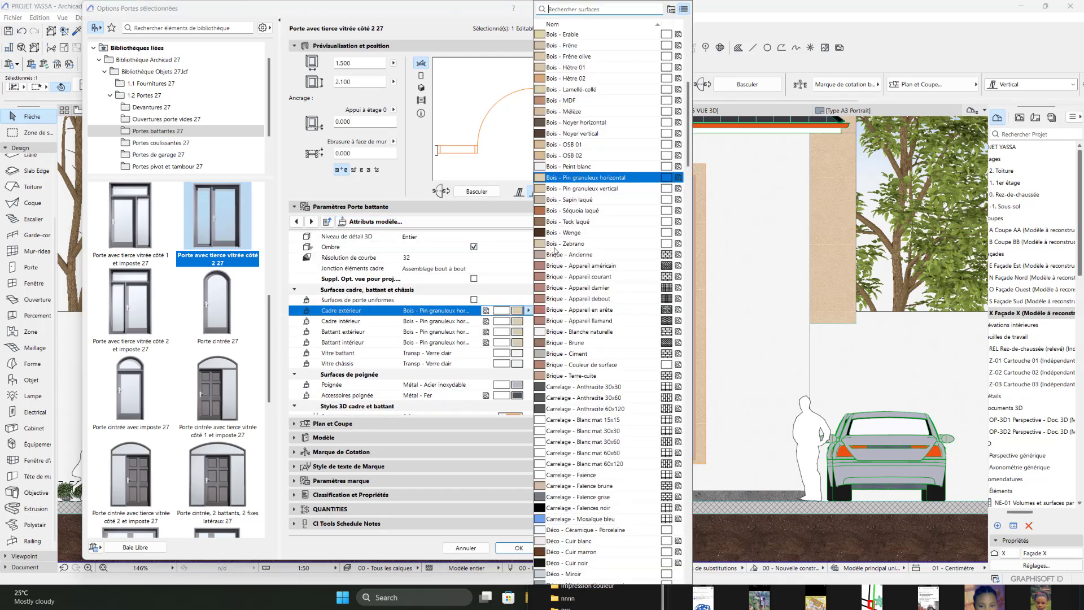
left_click(589, 212)
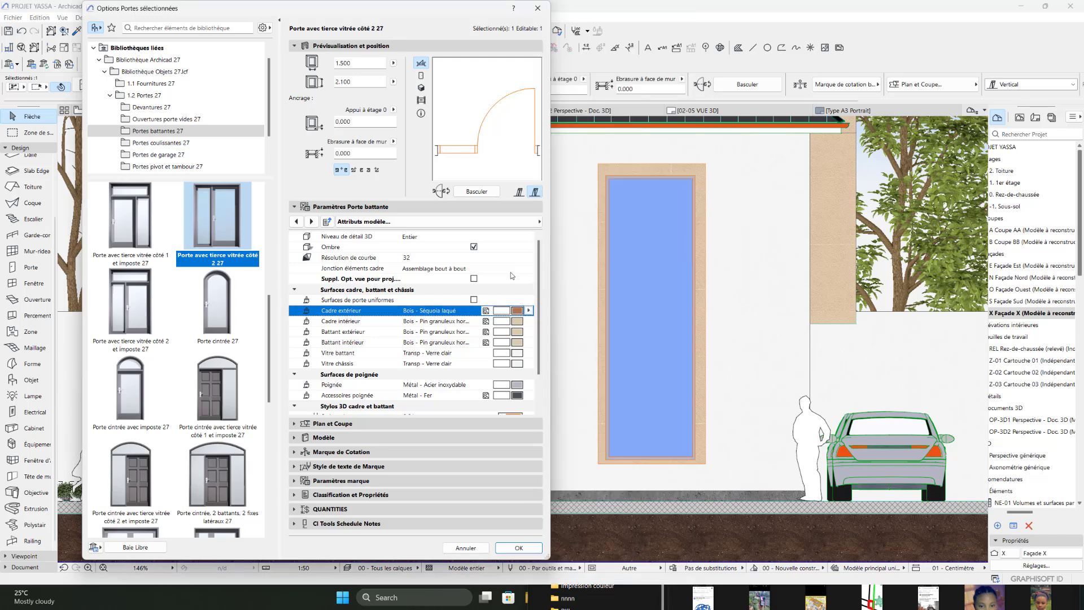
left_click(474, 300)
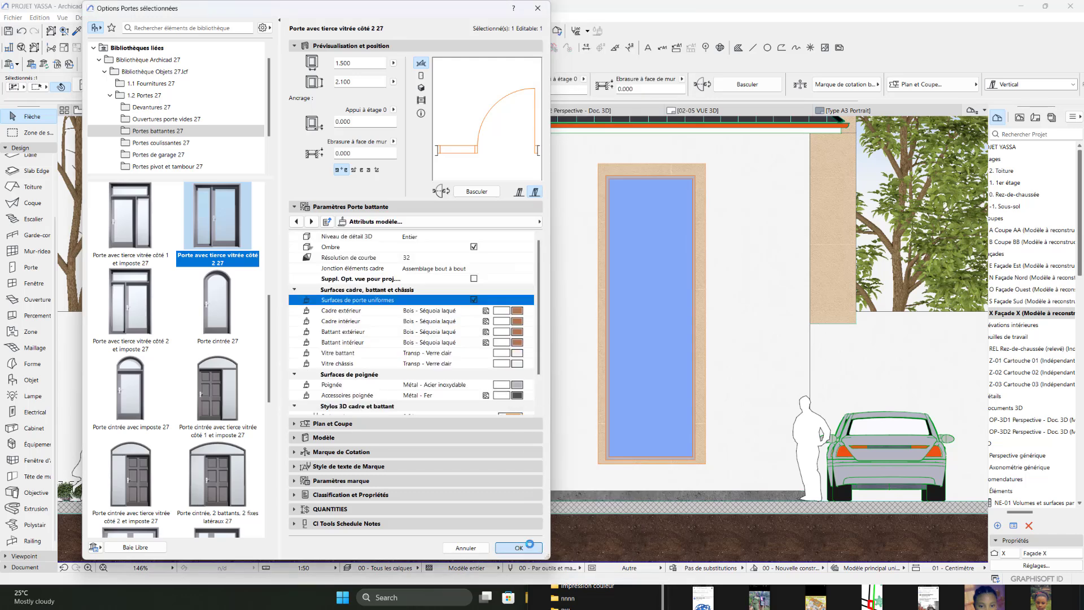
left_click(518, 548)
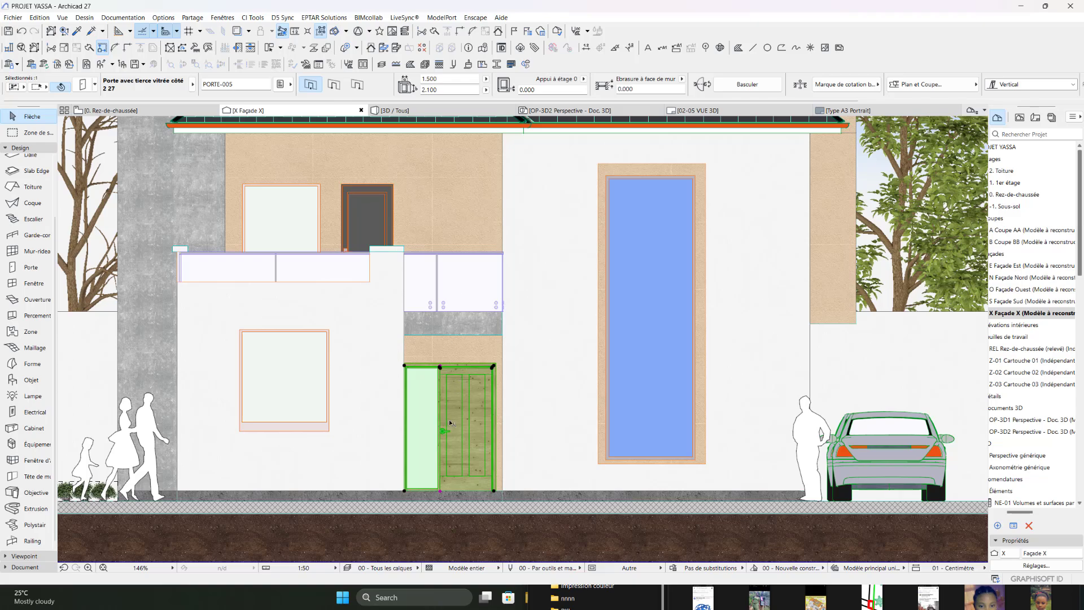
key("Escape")
scroll(431, 430, "up", 3)
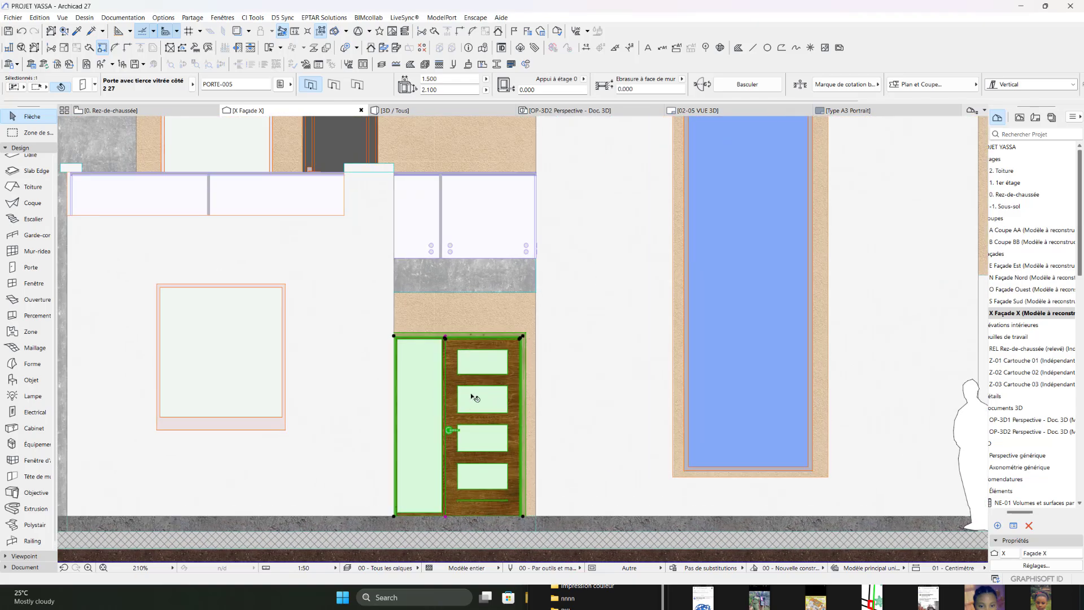
scroll(473, 390, "down", 5)
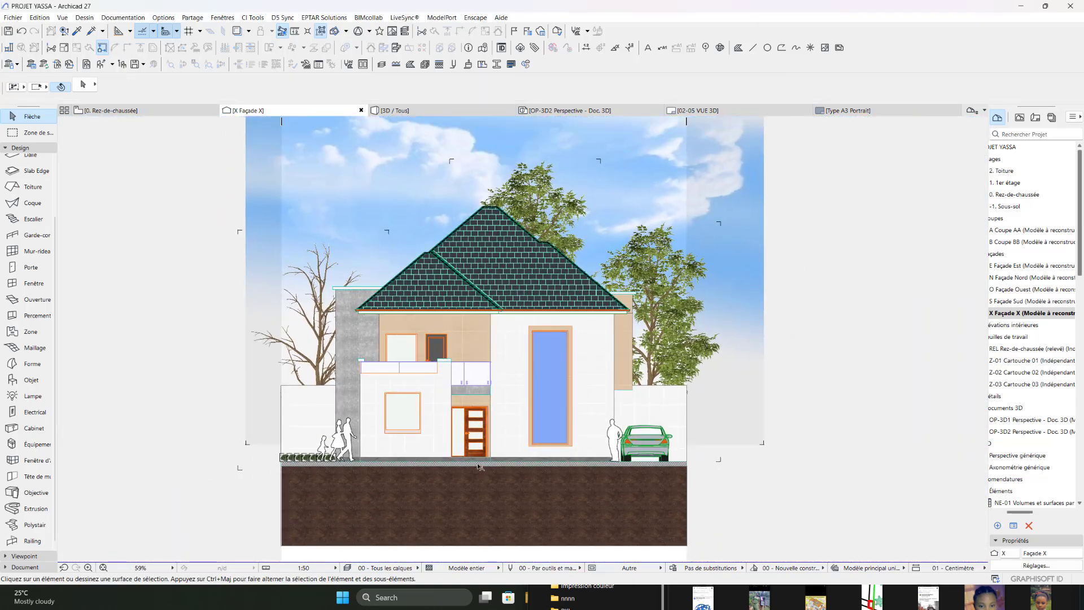
Step: Set the leaf glass surface (Vitre battant) of the entrance door to Transp - Verre satiné
scroll(467, 428, "up", 2)
scroll(468, 427, "up", 4)
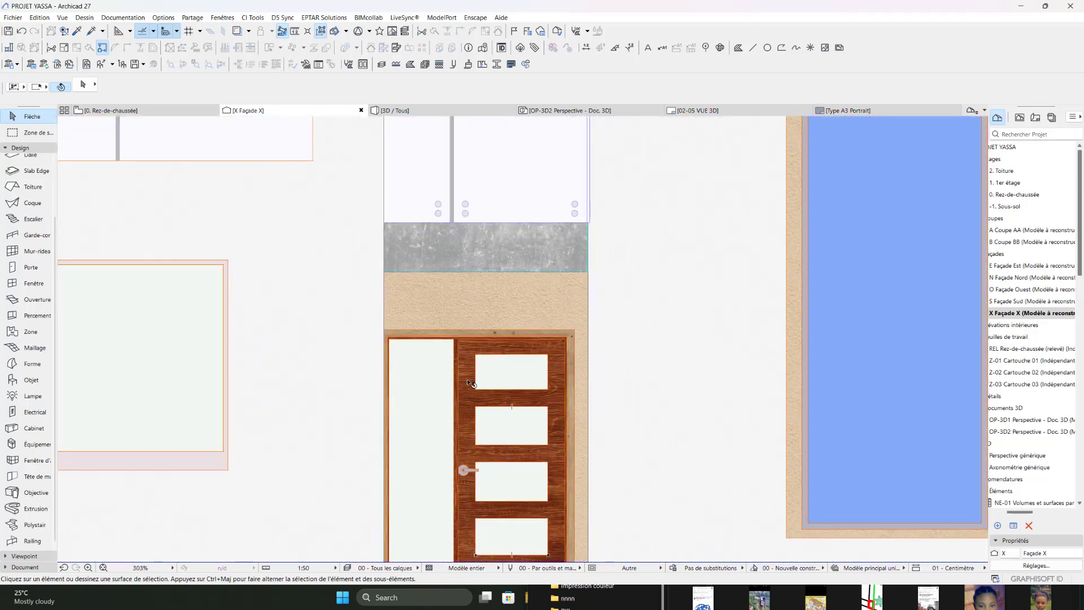
left_click(454, 374)
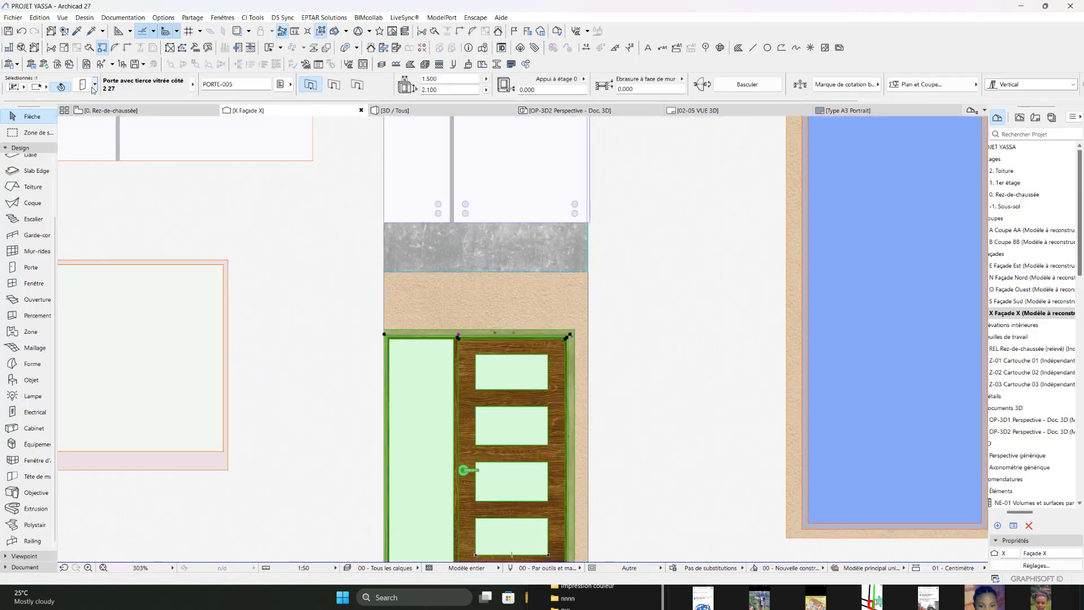
double_click(412, 341)
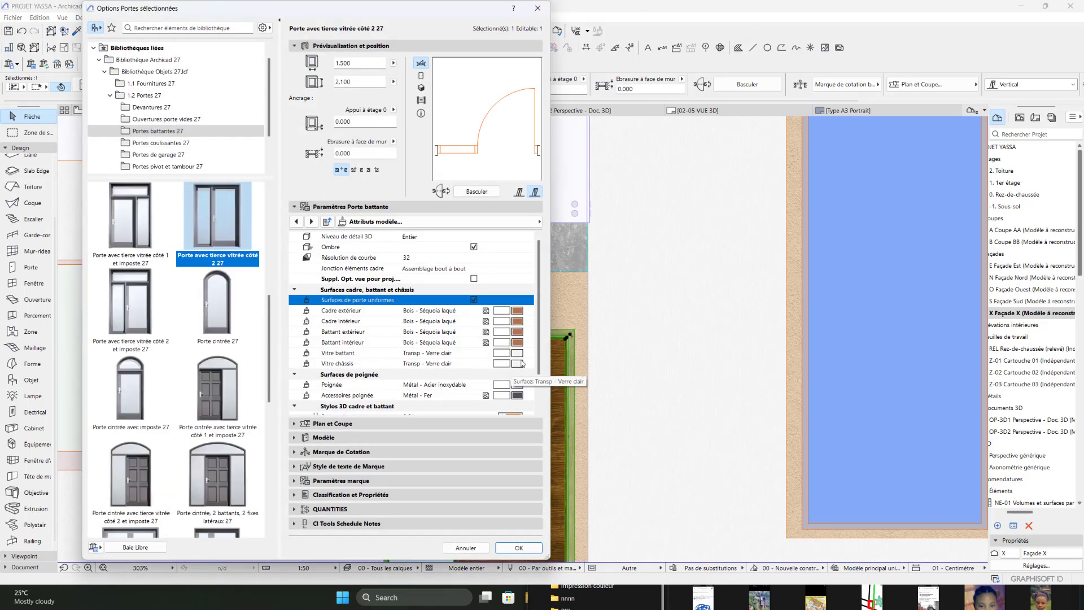
left_click(517, 353)
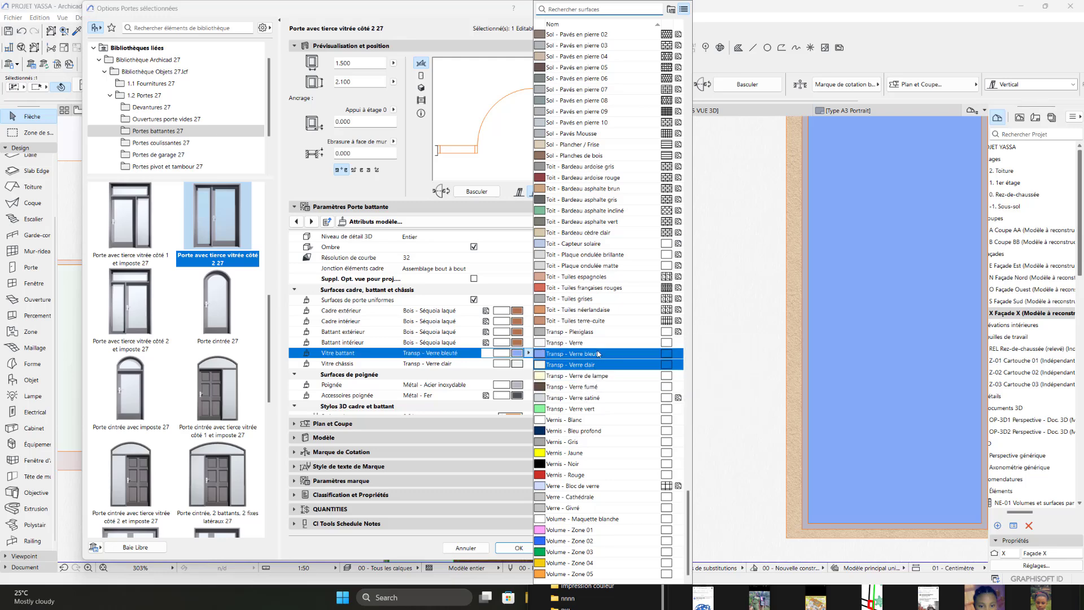
left_click(598, 377)
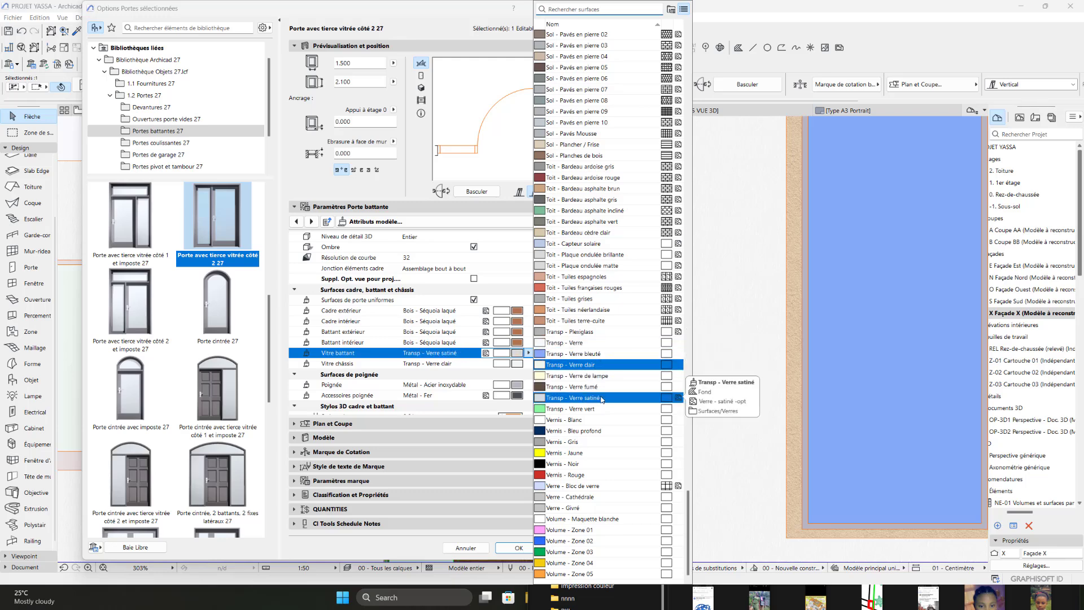
left_click(589, 397)
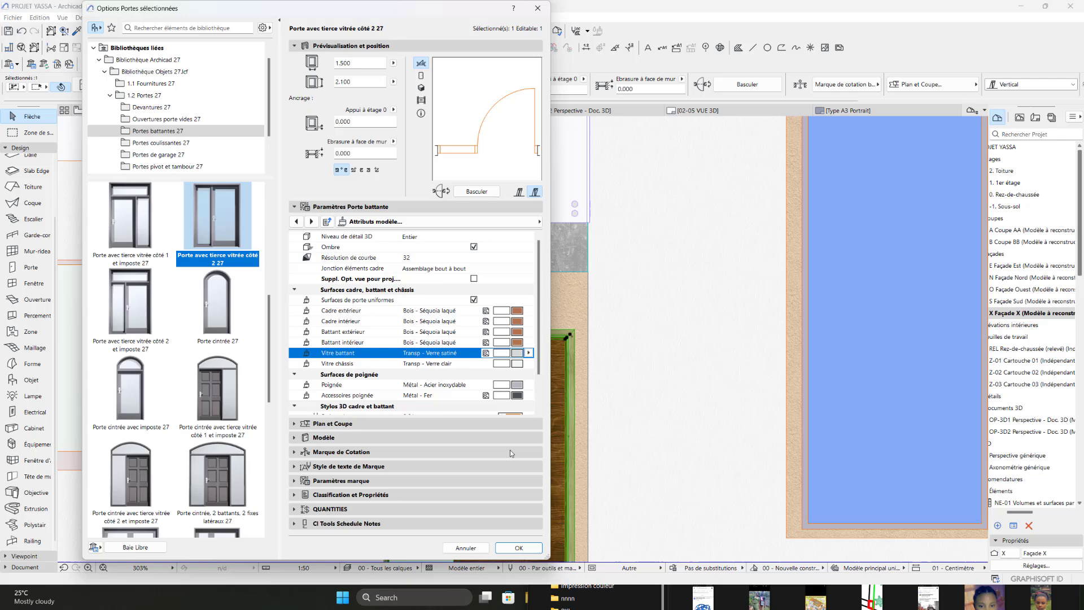
left_click(518, 548)
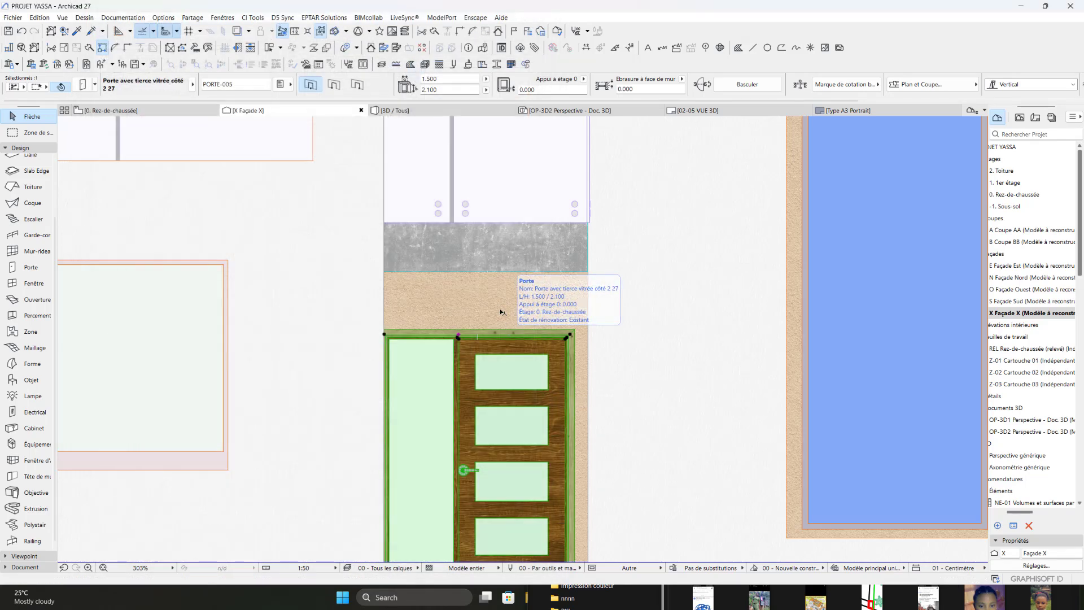
Step: Set the entrance door's fixed side glass surface (Vitre châssis) to Transp - Verre satiné
double_click(484, 368)
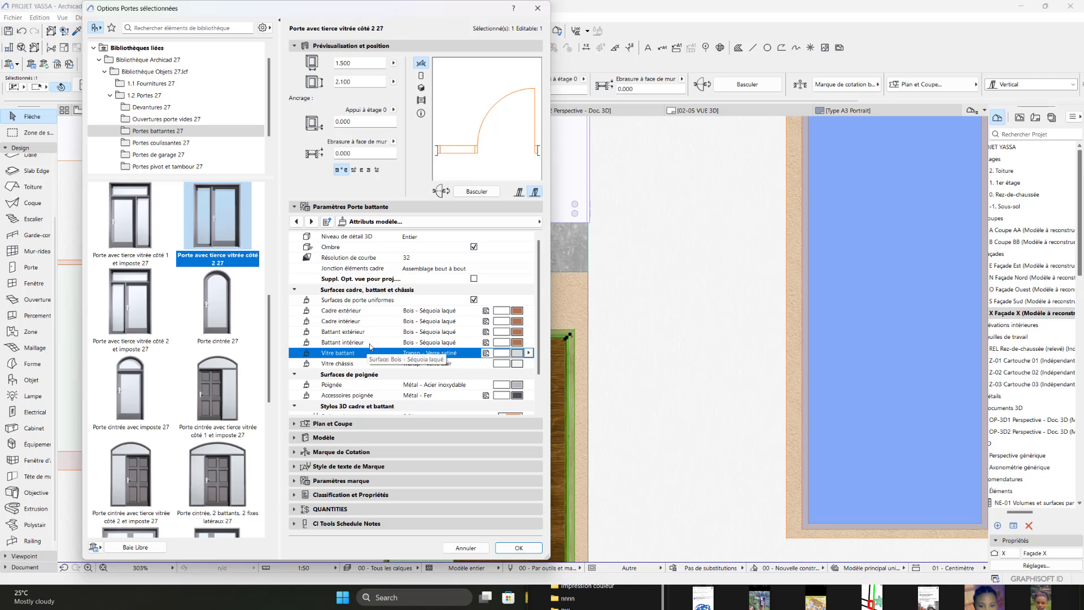
left_click(490, 364)
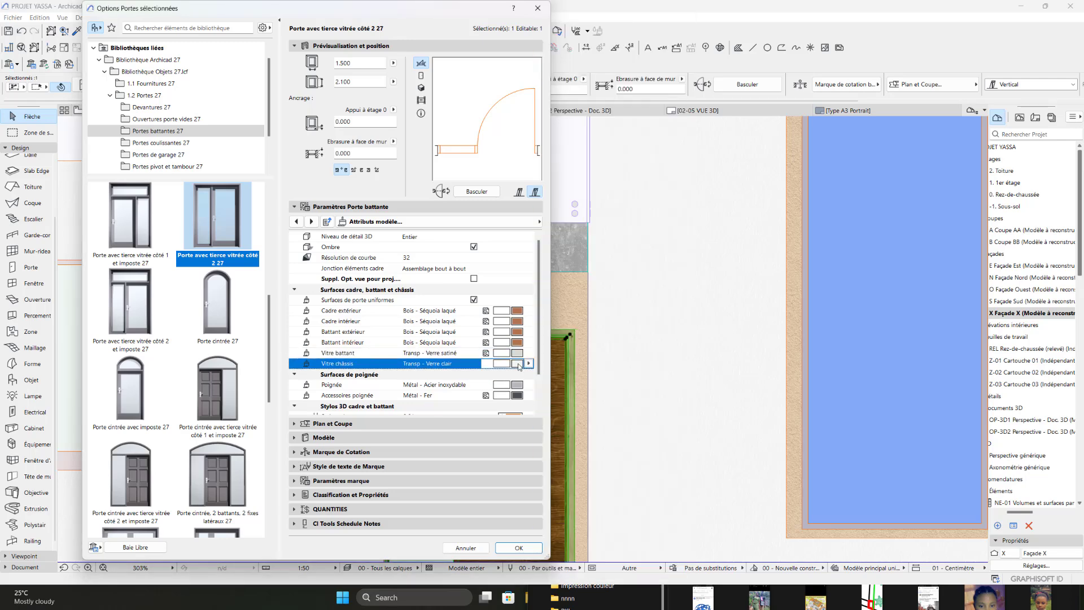
left_click(517, 364)
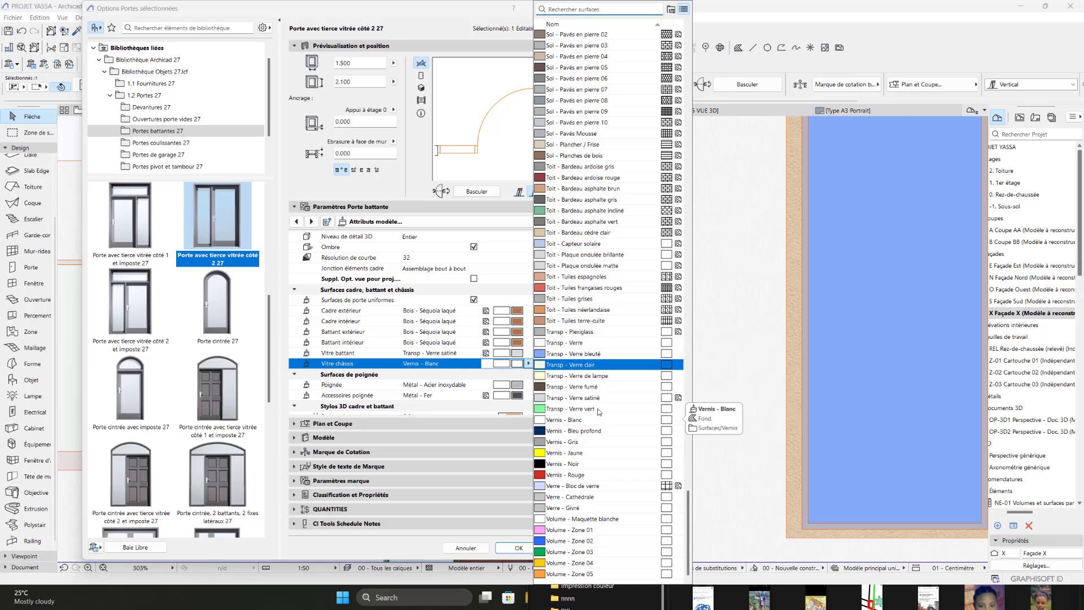
left_click(593, 397)
left_click(535, 550)
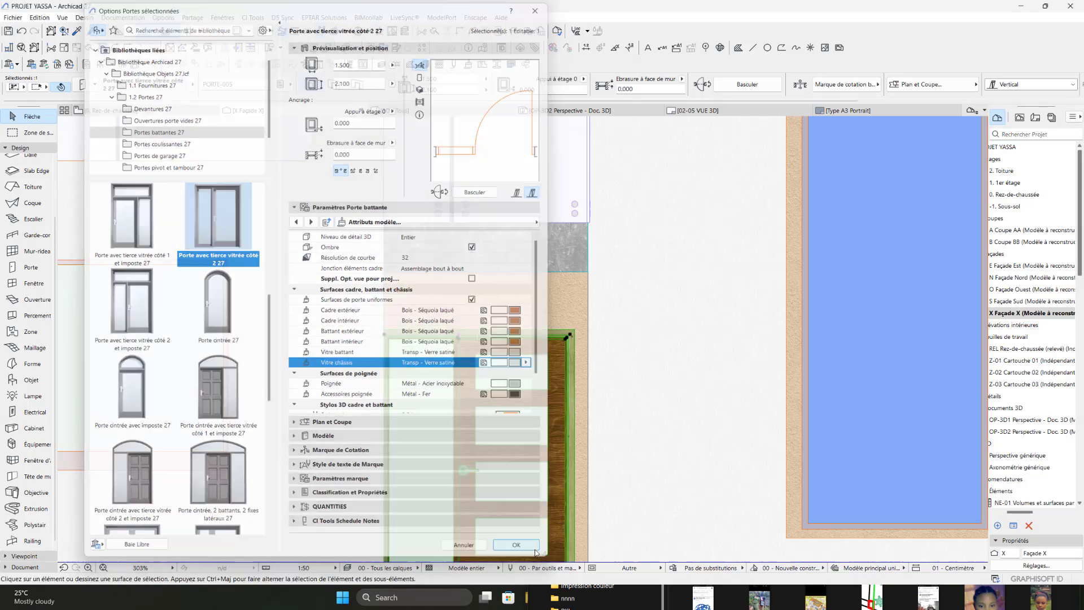
scroll(474, 392, "down", 3)
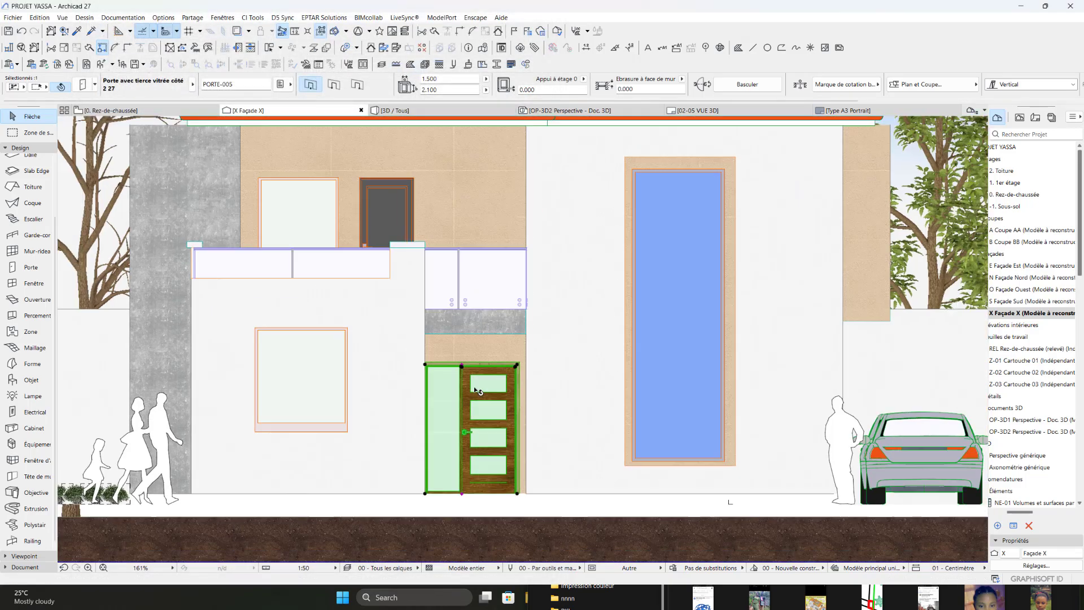
key("Escape")
scroll(479, 483, "down", 5)
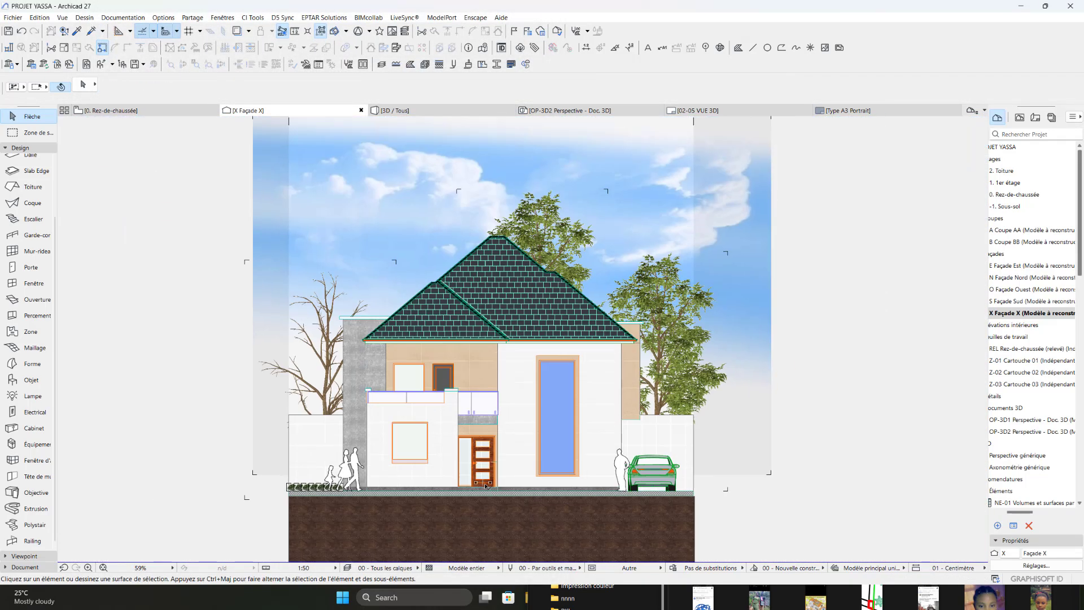
Step: Set the entrance door's fixed side glass surface (Vitre châssis) to Transp - Verre clair
scroll(486, 485, "up", 6)
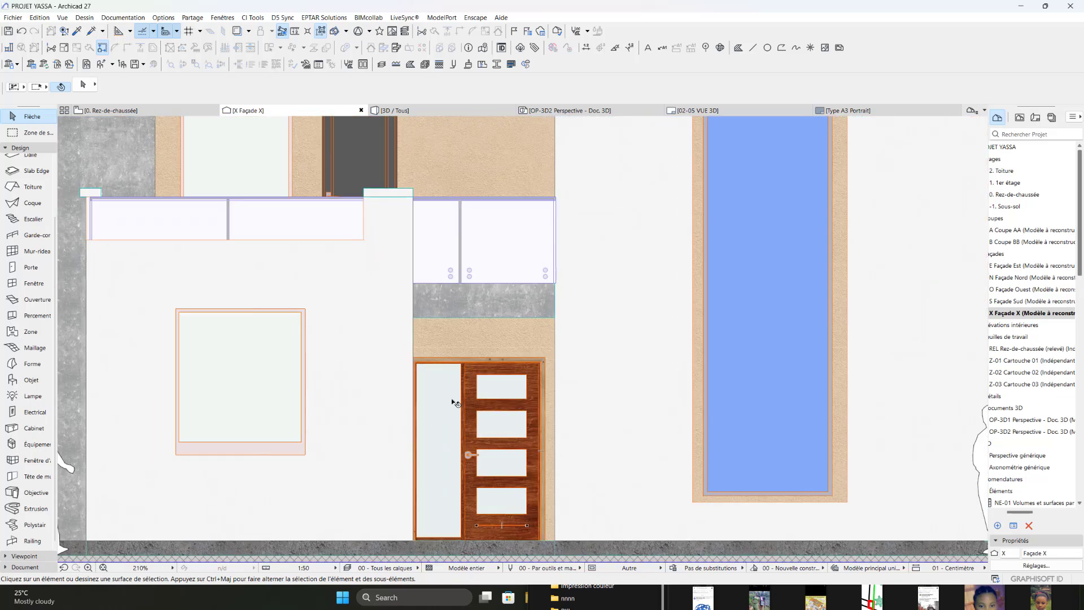
scroll(431, 416, "up", 3)
scroll(434, 418, "down", 7)
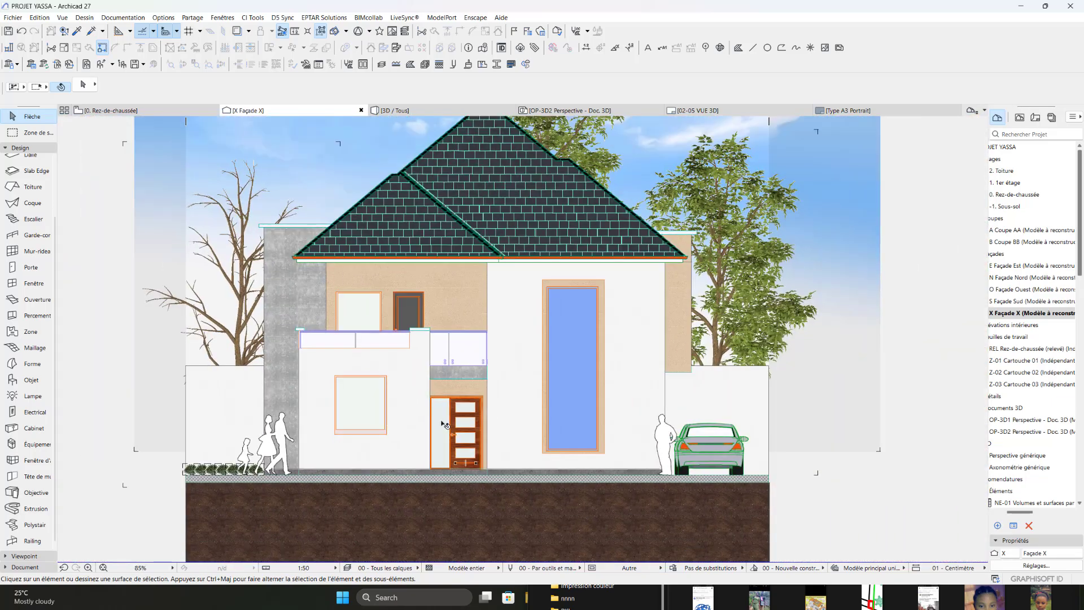
scroll(444, 424, "up", 4)
left_click(463, 406)
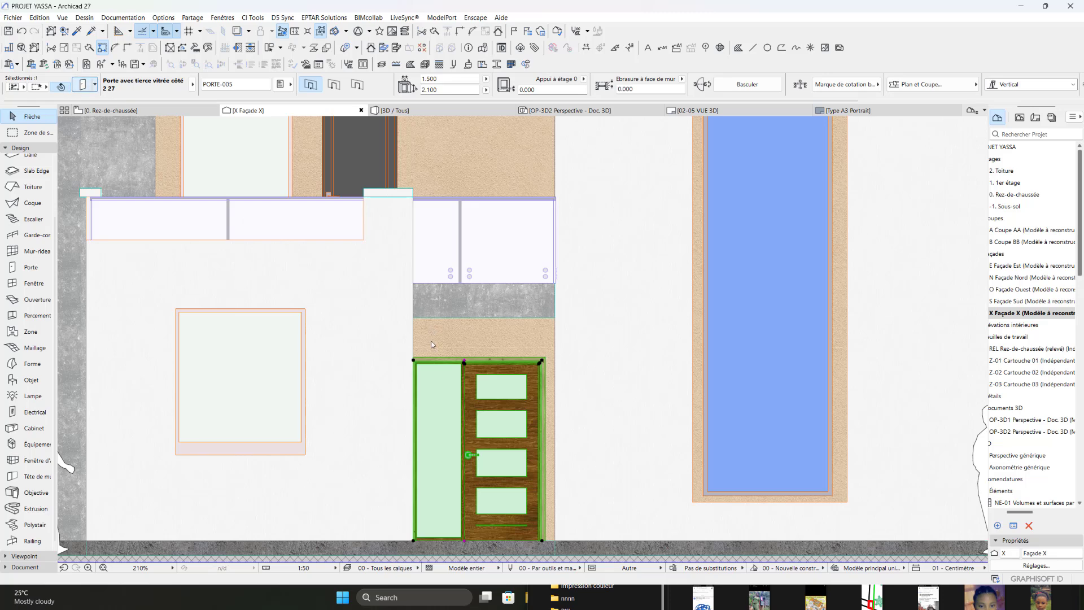
key("ctrl+t")
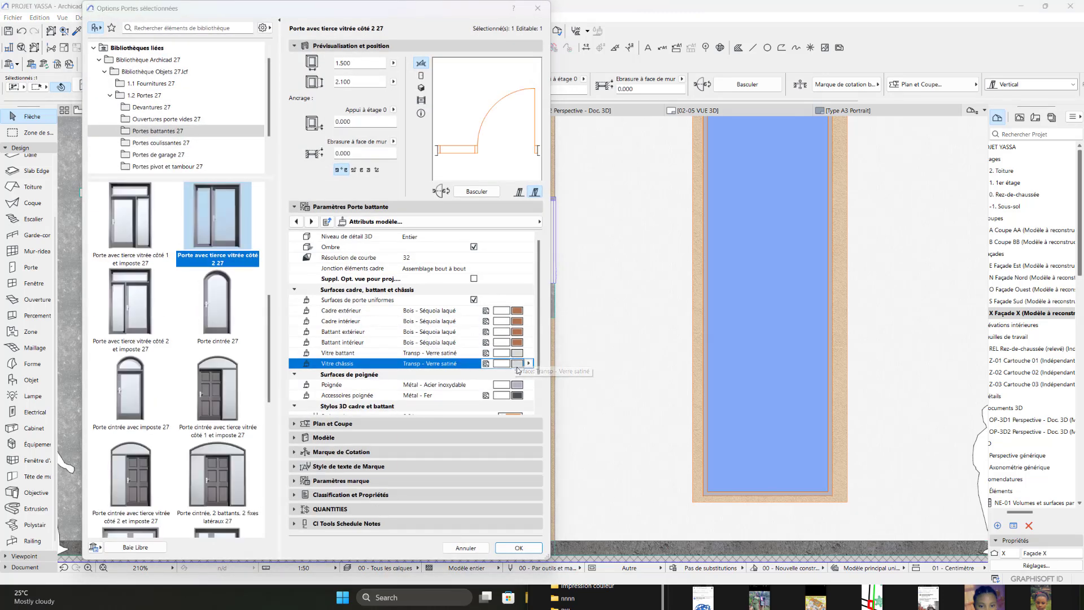
left_click(520, 364)
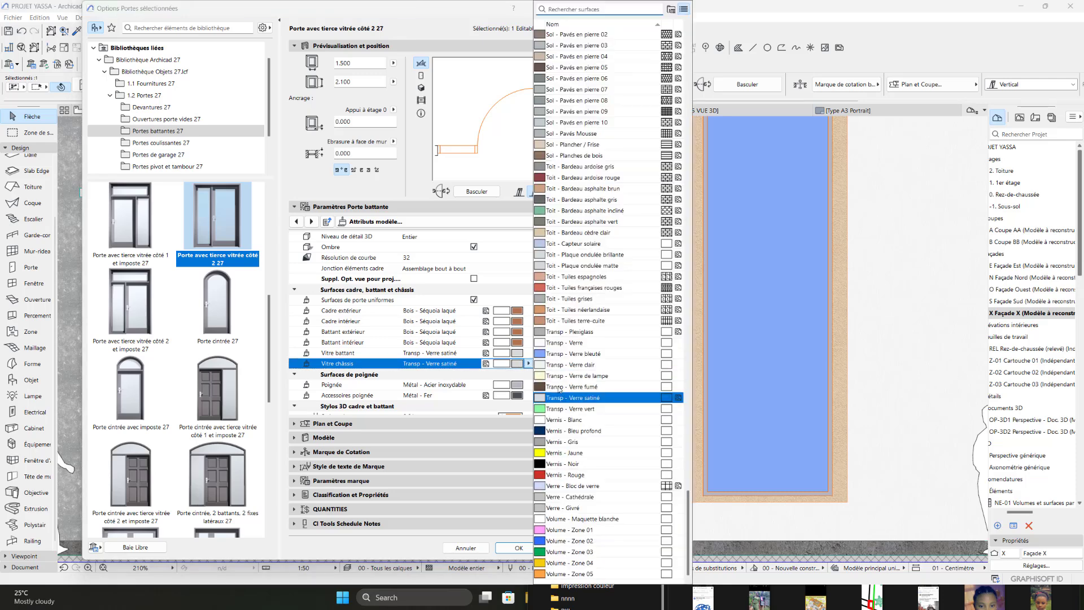
left_click(560, 343)
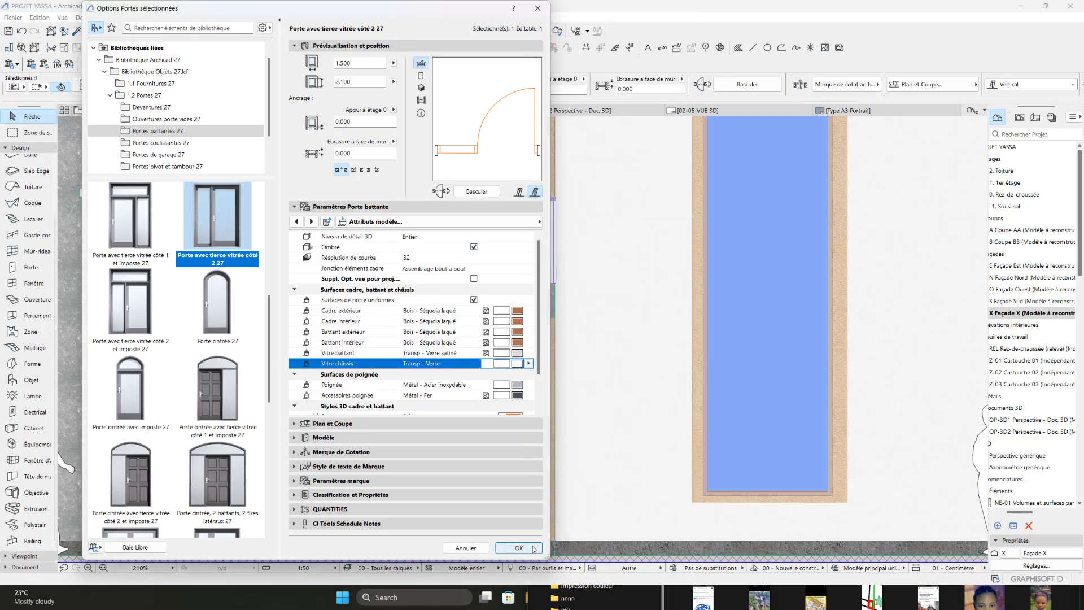
left_click(517, 363)
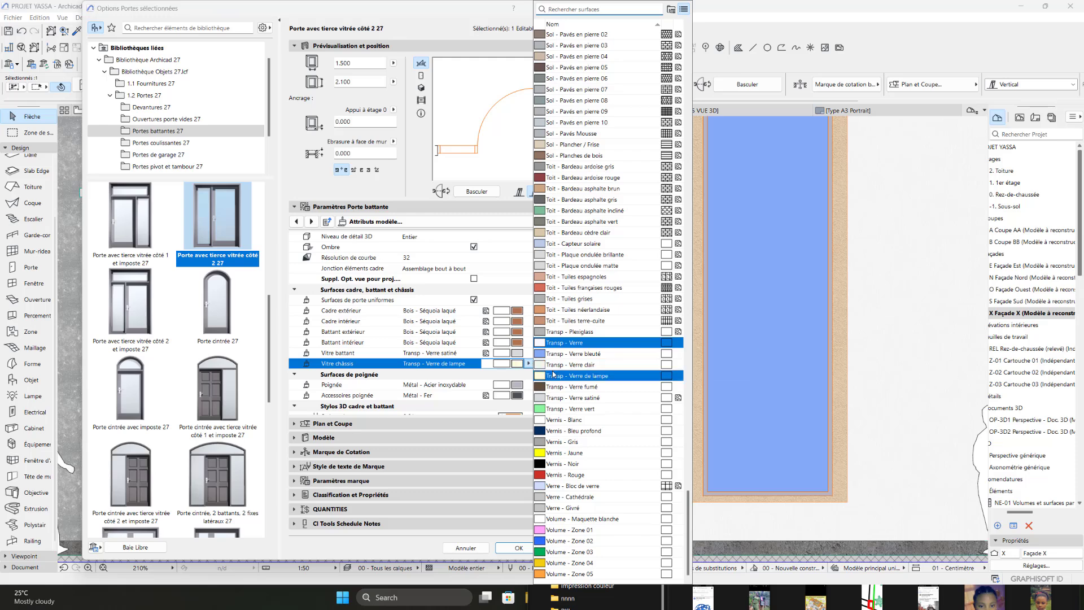
left_click(554, 365)
left_click(518, 547)
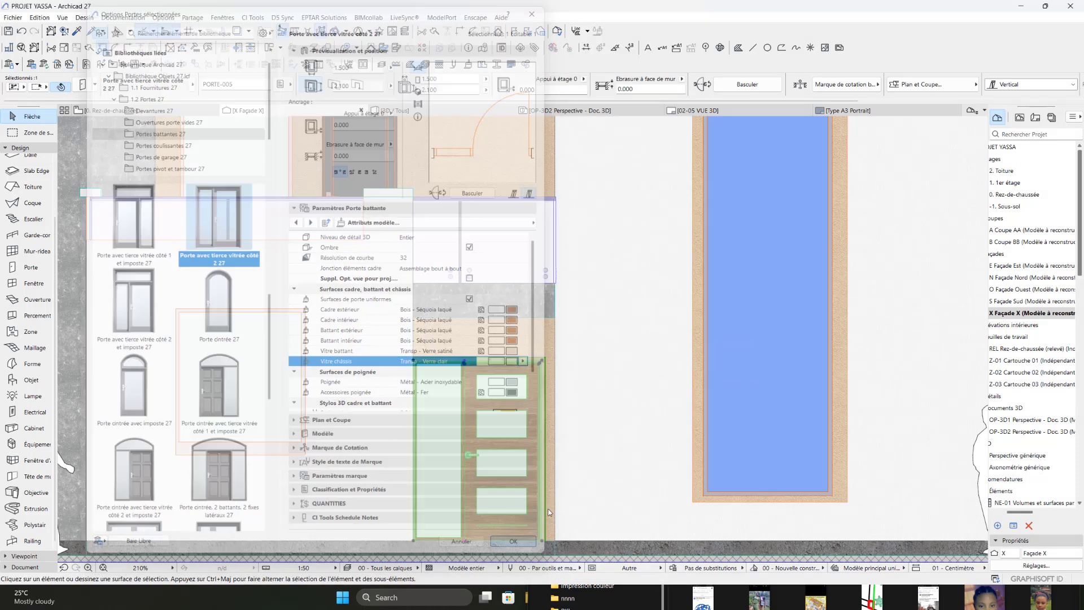
key("Escape")
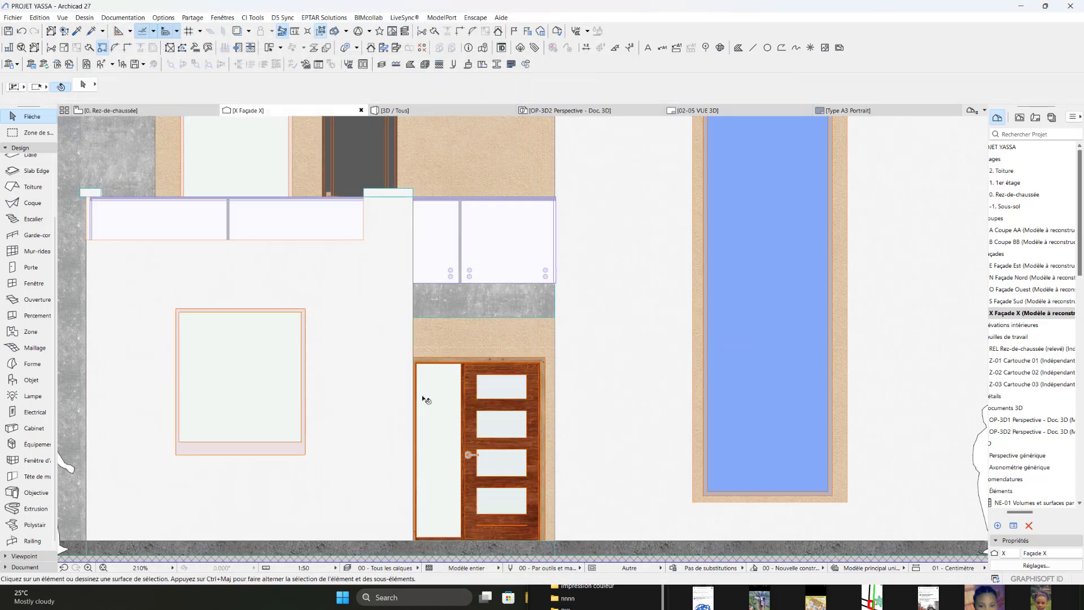
Step: Raise the Niveau de détail 3D of the upper-floor, ground-floor and tall curved façade windows together to draw their sash divisions
scroll(477, 395, "down", 5)
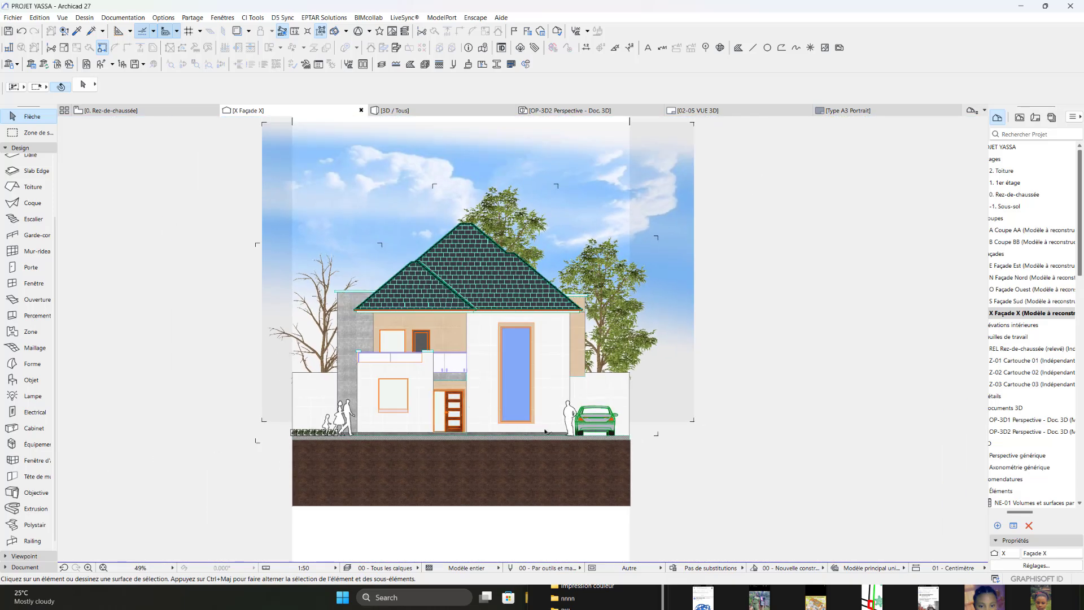
scroll(570, 429, "up", 1)
scroll(250, 383, "down", 2)
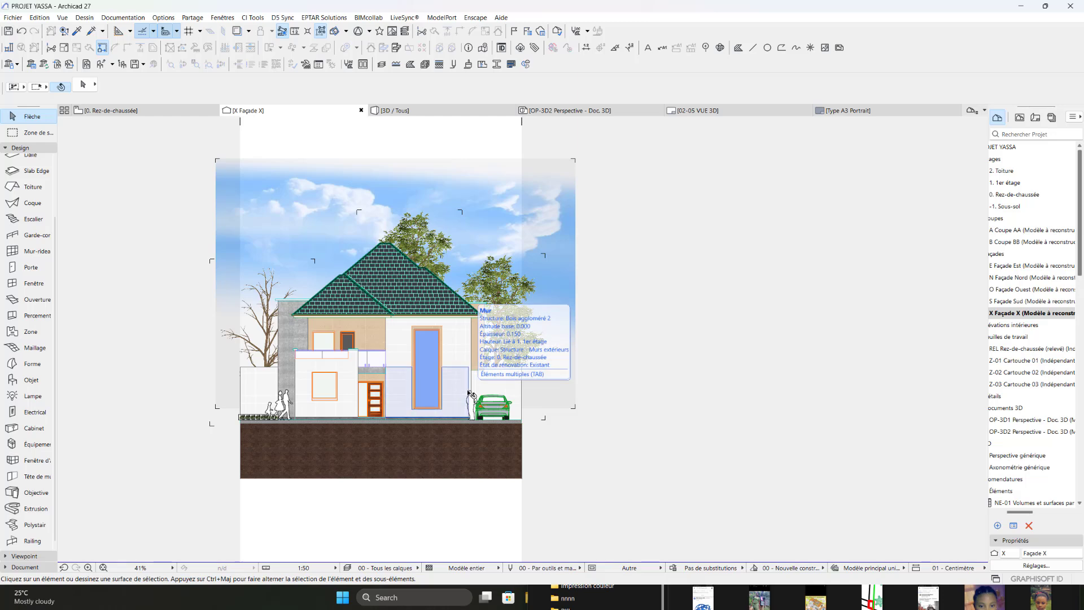
scroll(382, 367, "up", 3)
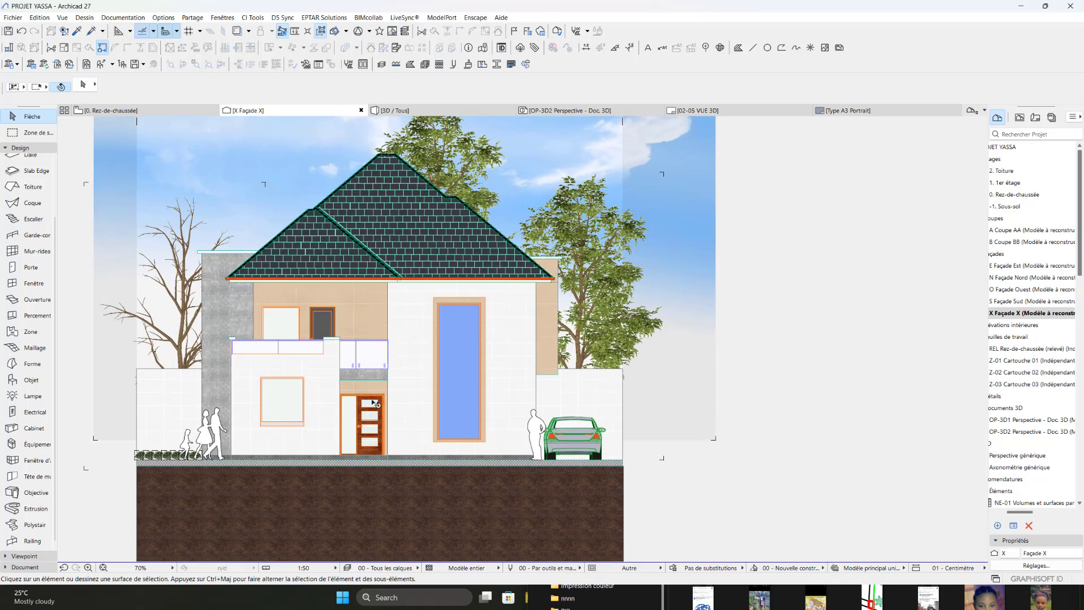
scroll(372, 402, "down", 1)
left_click(308, 336)
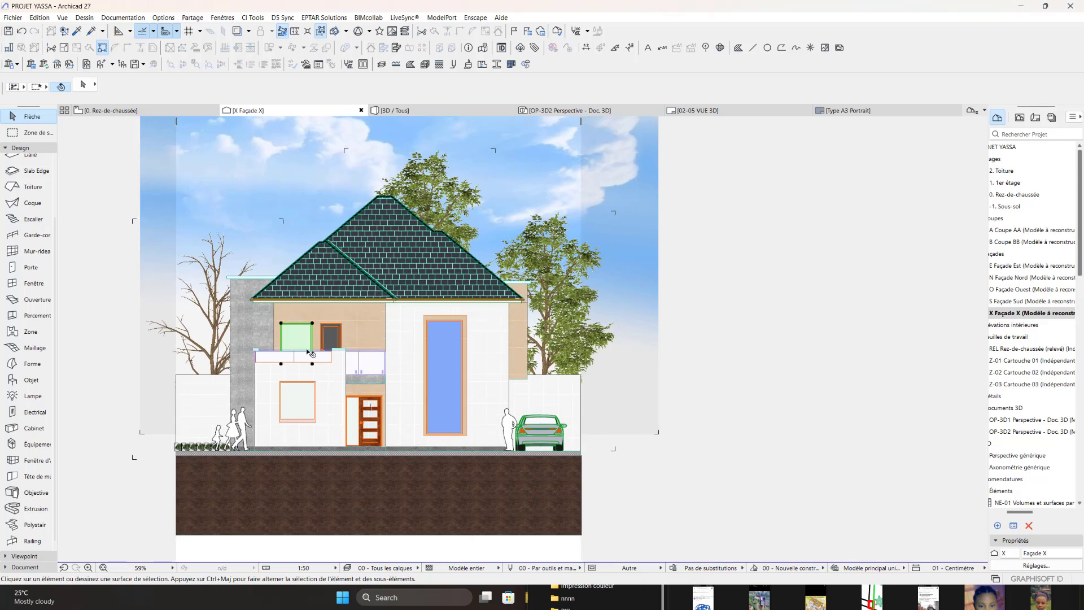
left_click(303, 410, "shift")
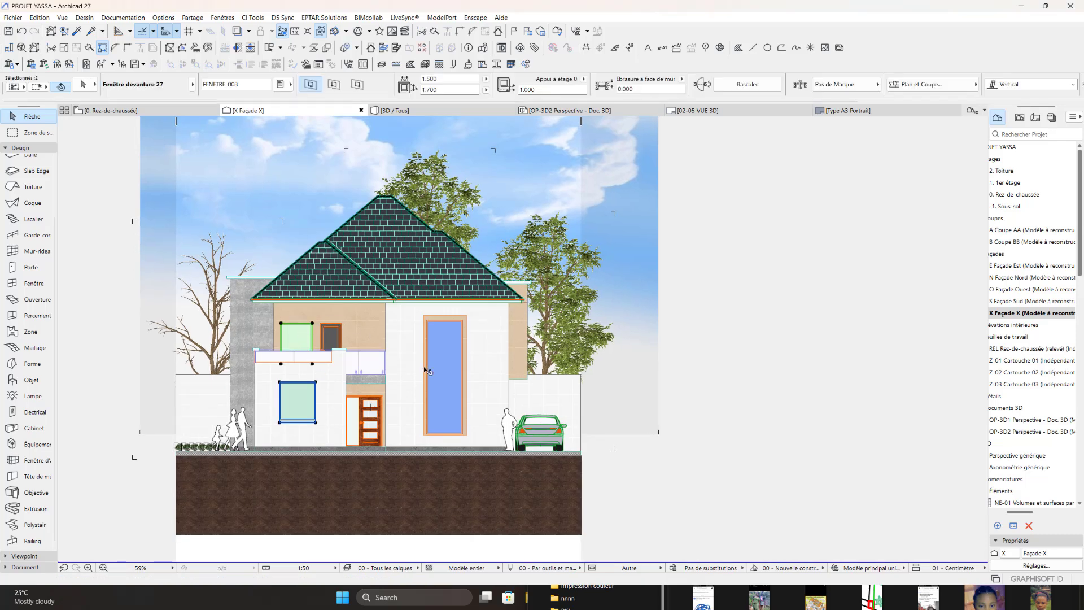
left_click(441, 367, "shift")
scroll(308, 290, "up", 1)
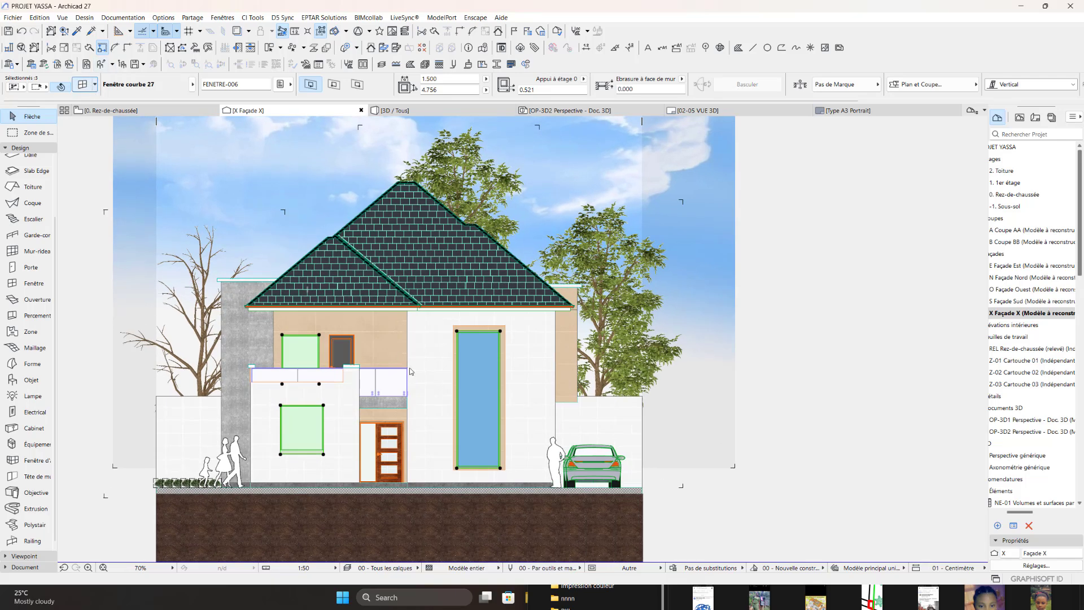
key("ctrl+t")
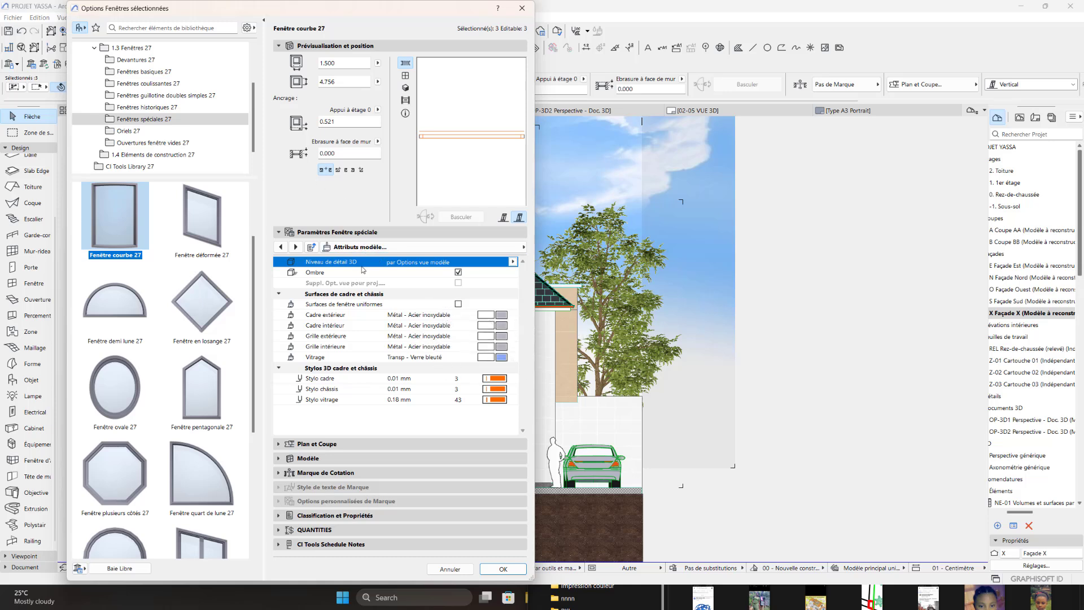
left_click(513, 262)
left_click(537, 273)
left_click(504, 568)
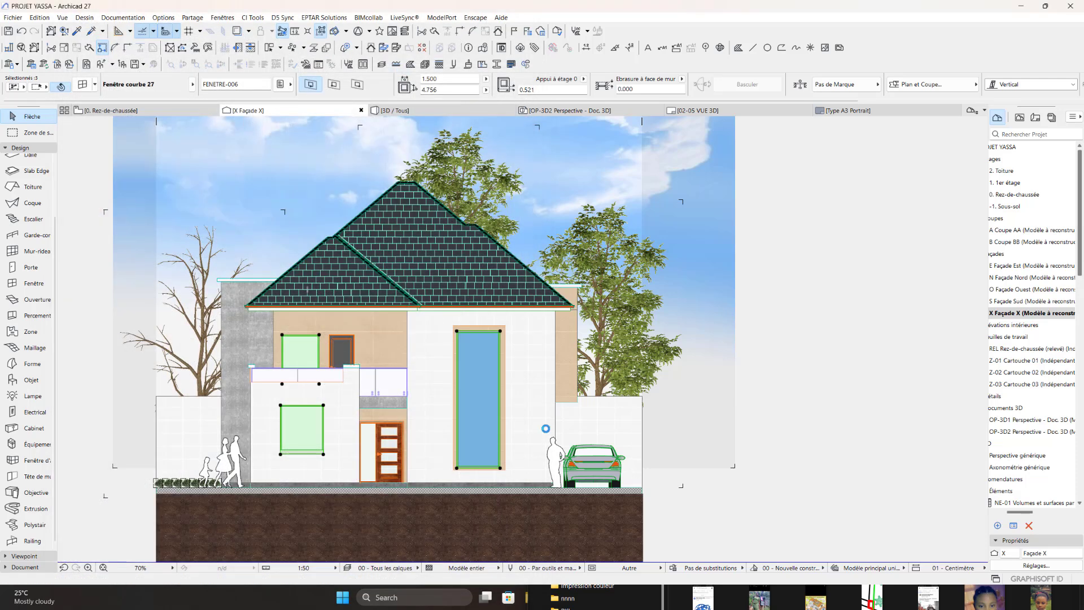
key("Escape")
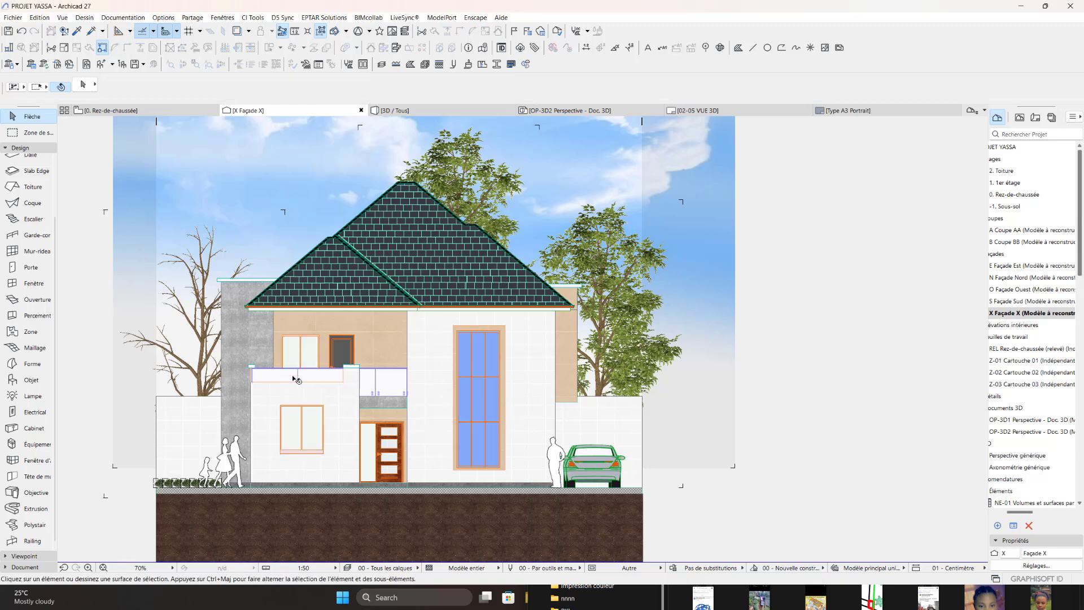
Step: Open the layout 02-01 PLAN DE DISTRIBUTION RDC from the 02 EXECUTION layout folder
scroll(293, 376, "down", 2)
scroll(363, 468, "up", 2)
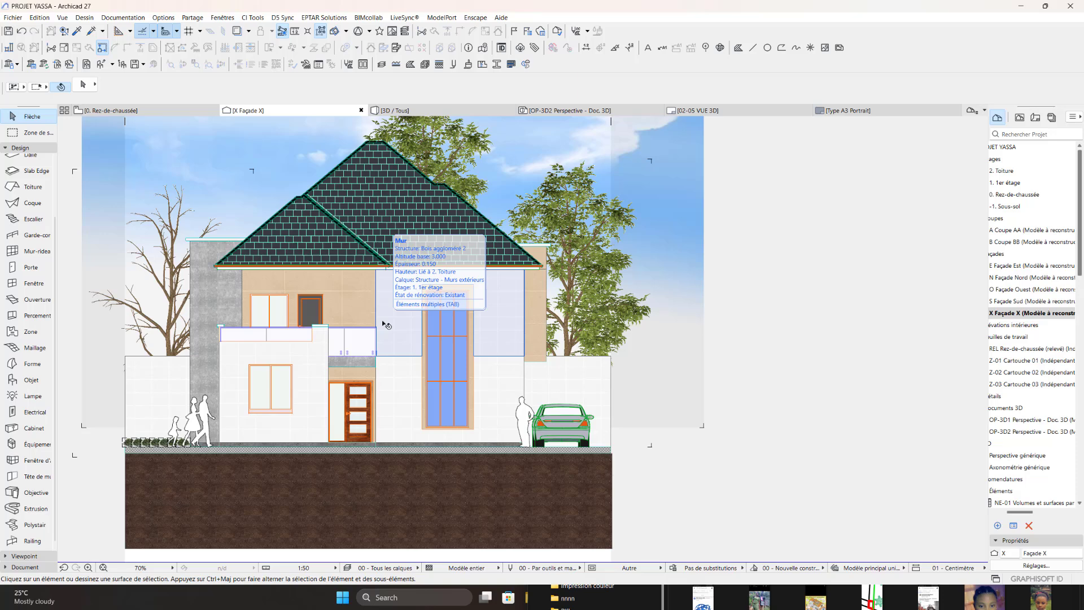
scroll(349, 354, "down", 5)
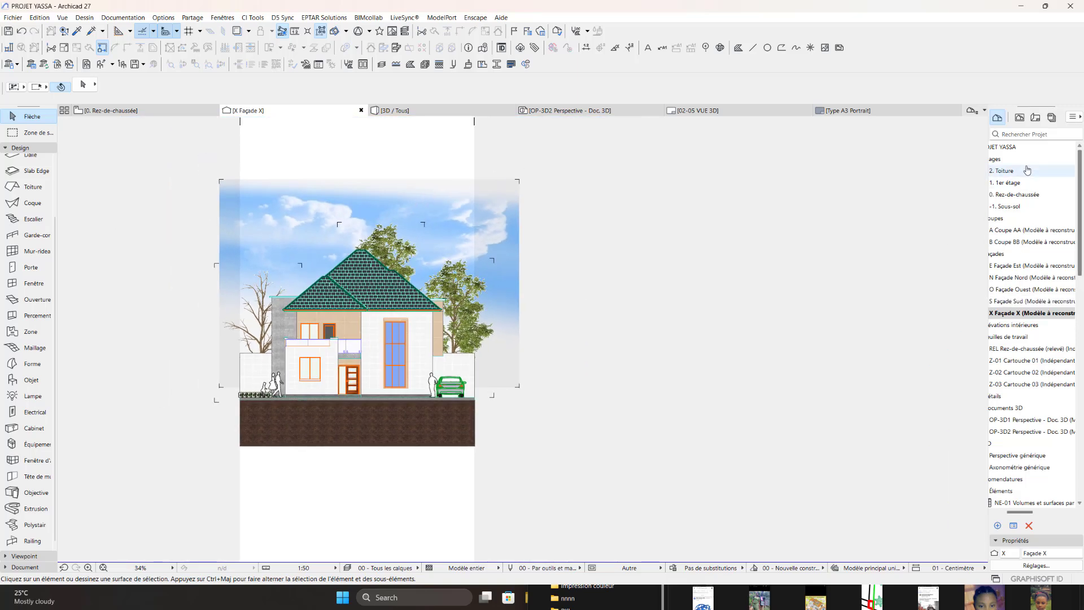
left_click(1035, 119)
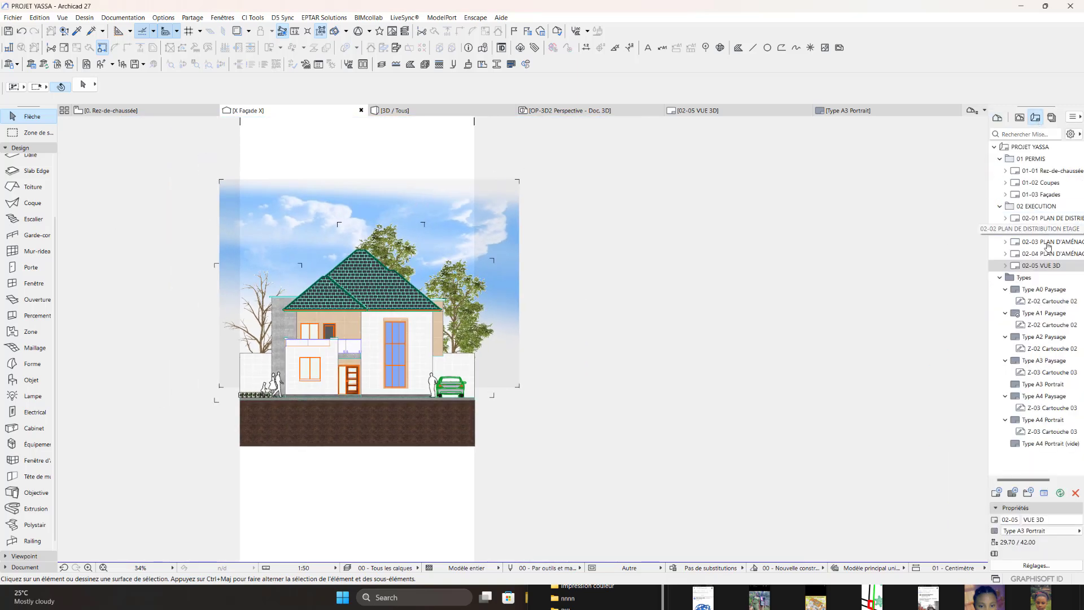
left_click(1063, 266)
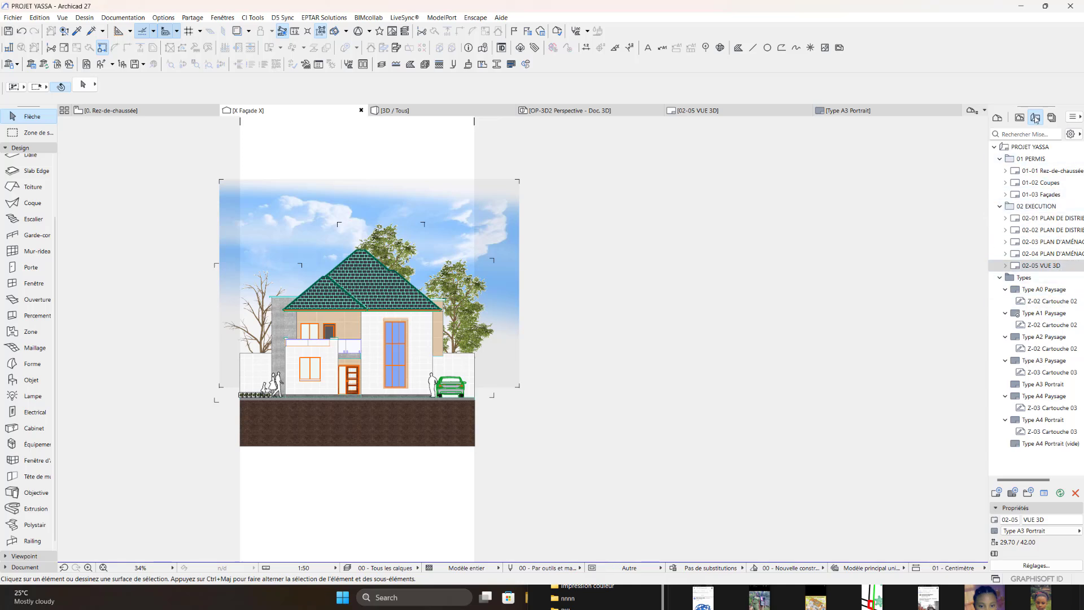
double_click(1059, 220)
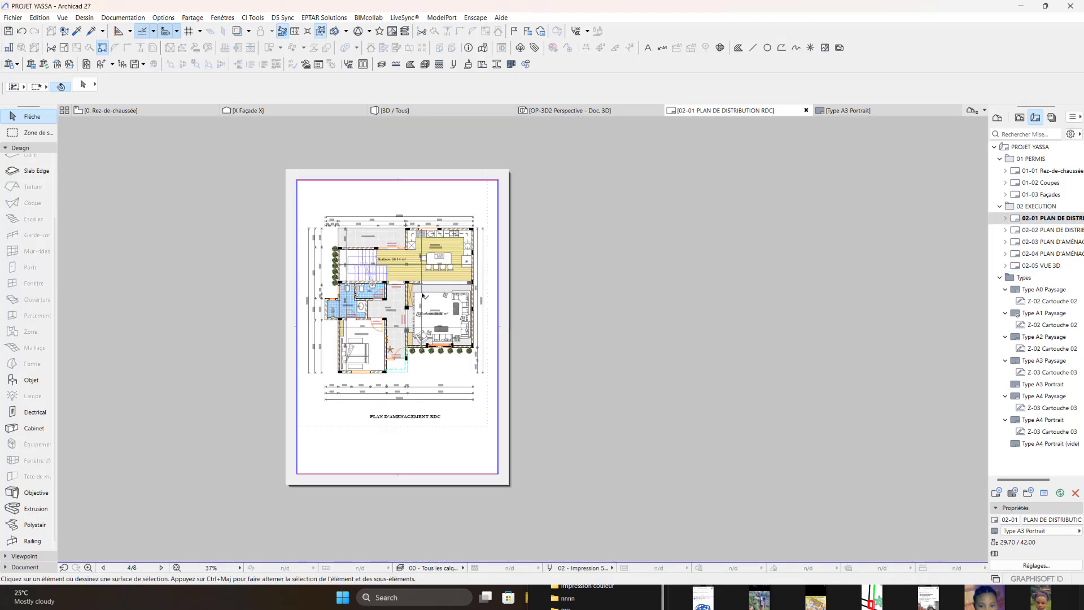
Step: Move the ground-floor plan drawing off the sheet, beside its left edge, to leave the page empty
left_click(403, 310)
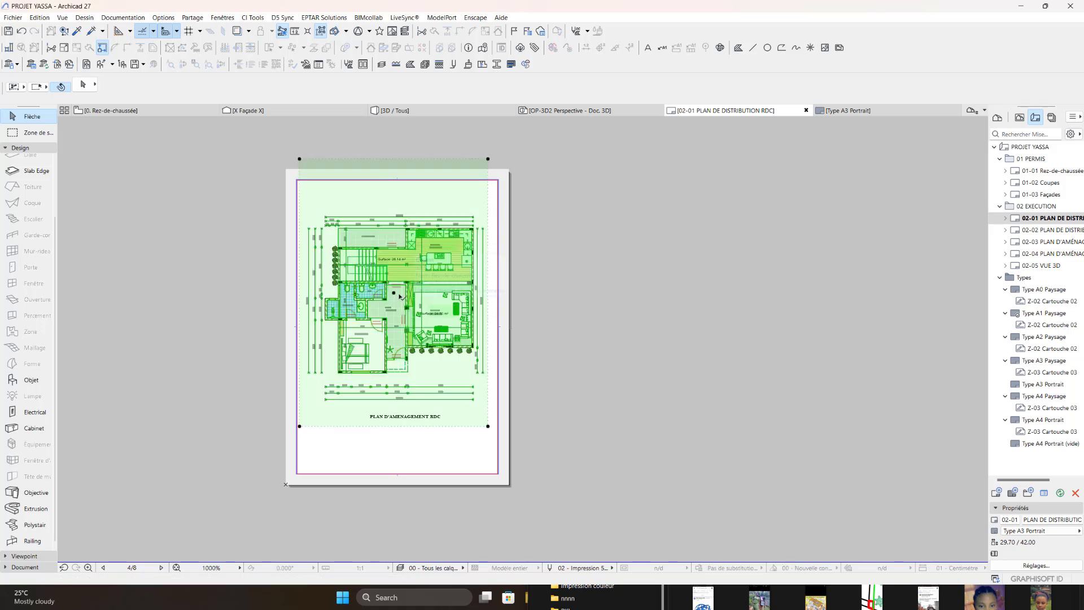
left_click(394, 293)
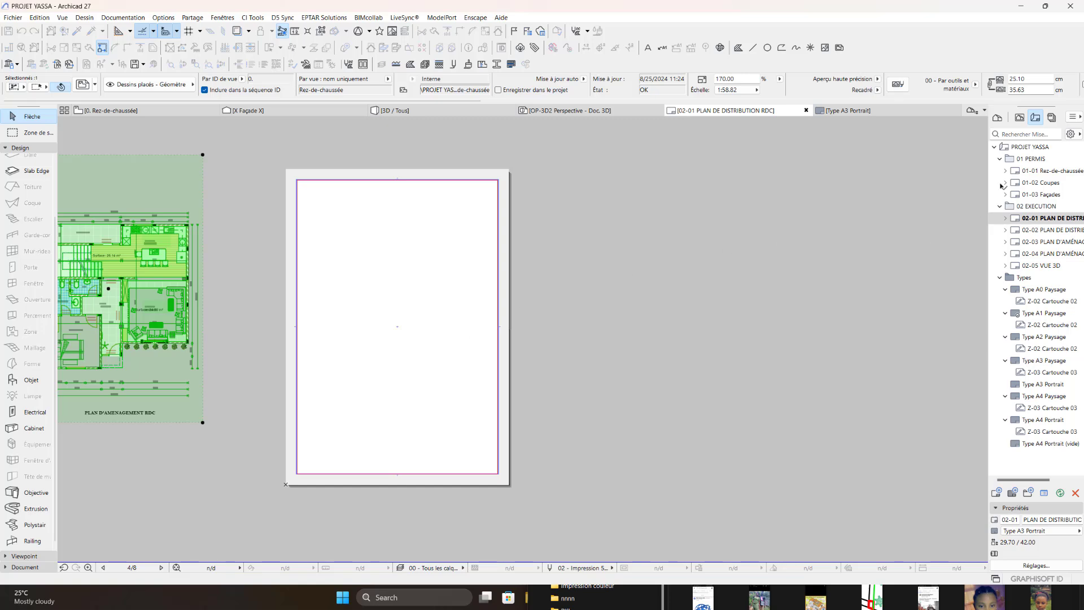
key("Escape")
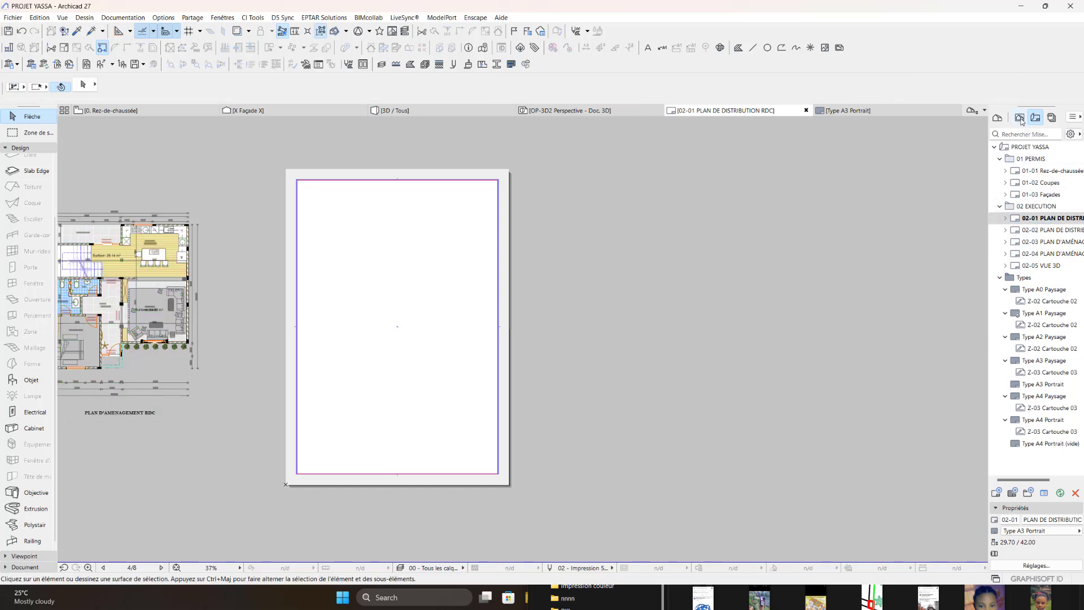
Step: Place the Façade X elevation from the Organiser's project map onto the emptied 02-01 layout sheet
left_click(1073, 117)
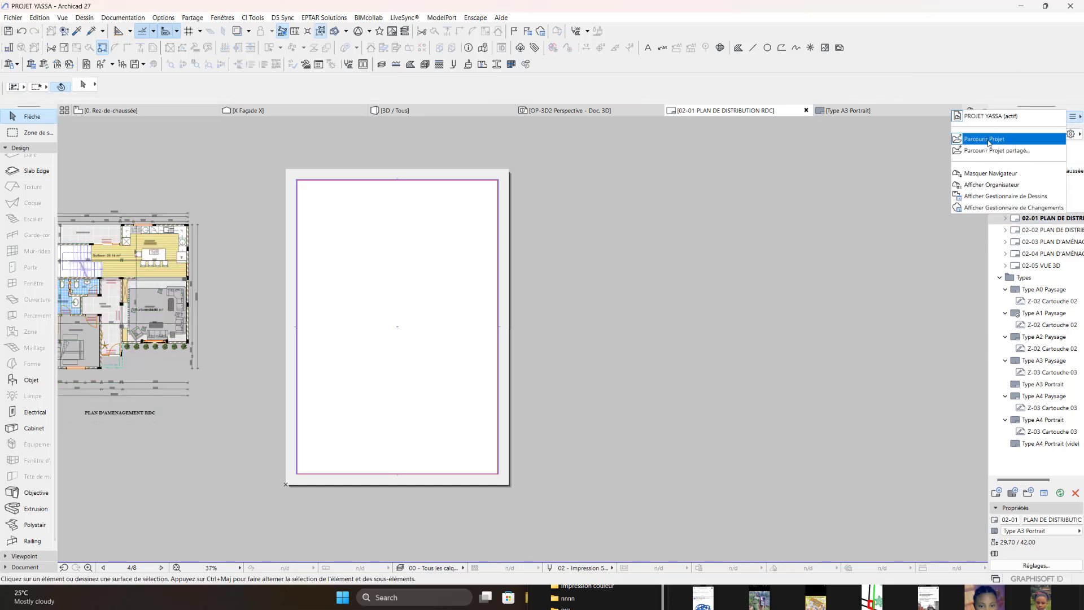
left_click(1007, 196)
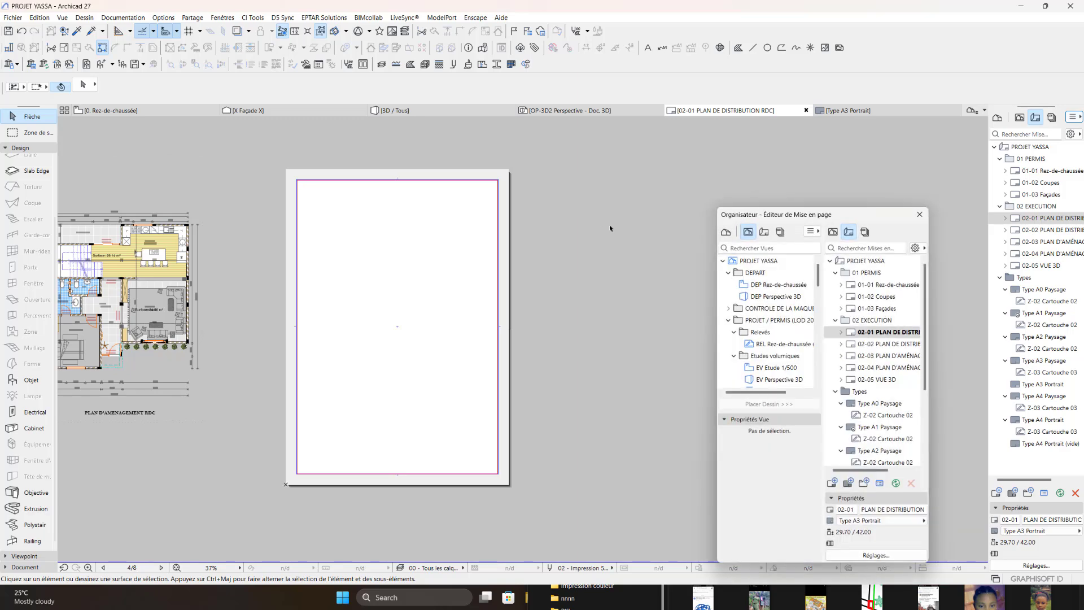
left_click_drag(845, 213, 798, 132)
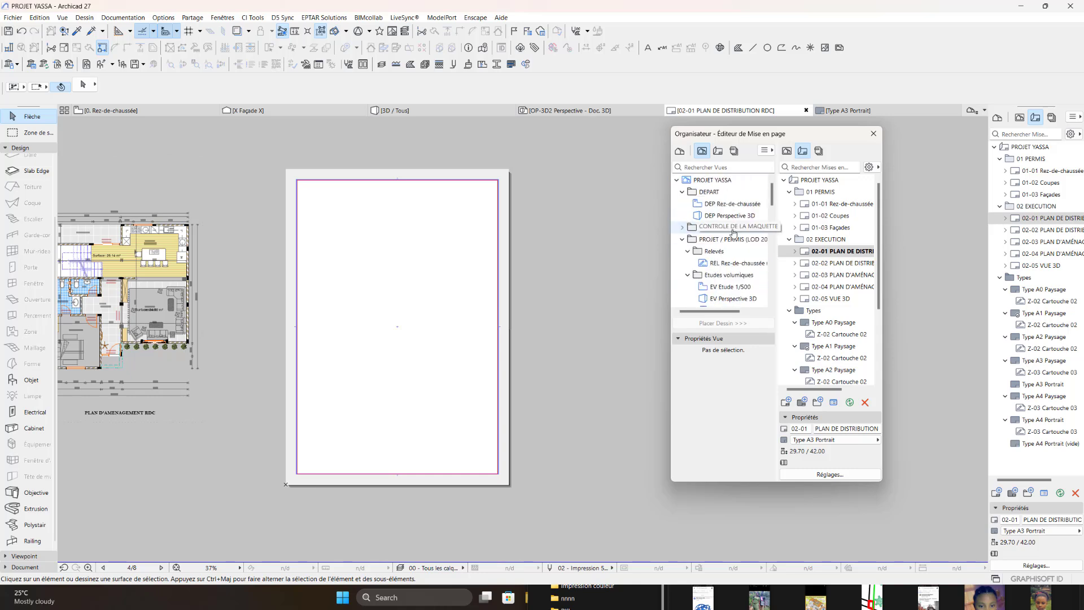
left_click(680, 151)
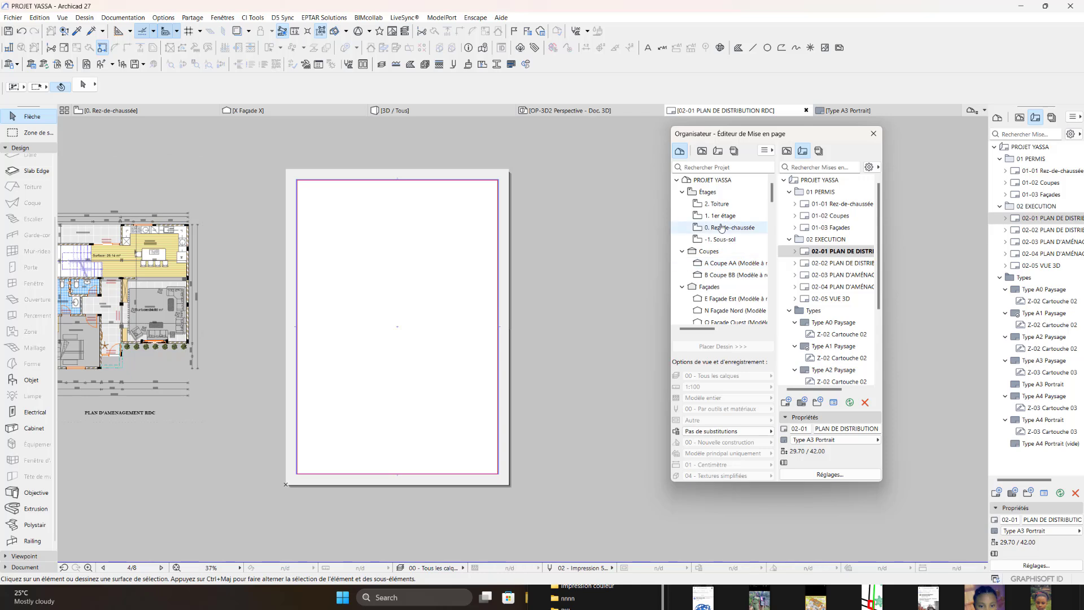
scroll(734, 265, "down", 2)
left_click_drag(737, 281, 401, 324)
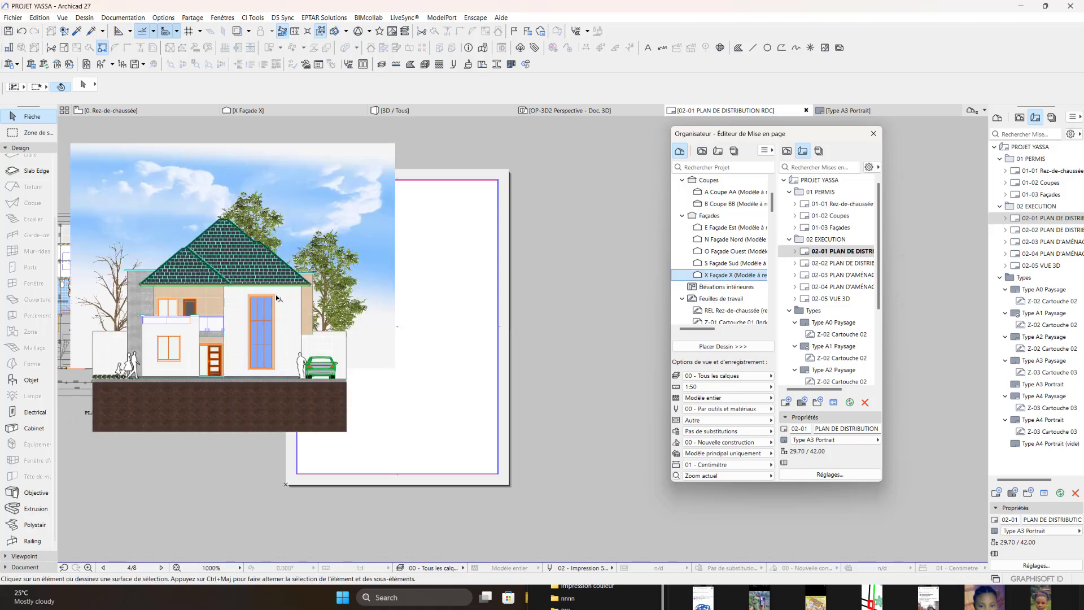
Step: Crop the right and left edges of the Façade X drawing frame inwards to a width of about 33.8 cm
left_click(333, 330)
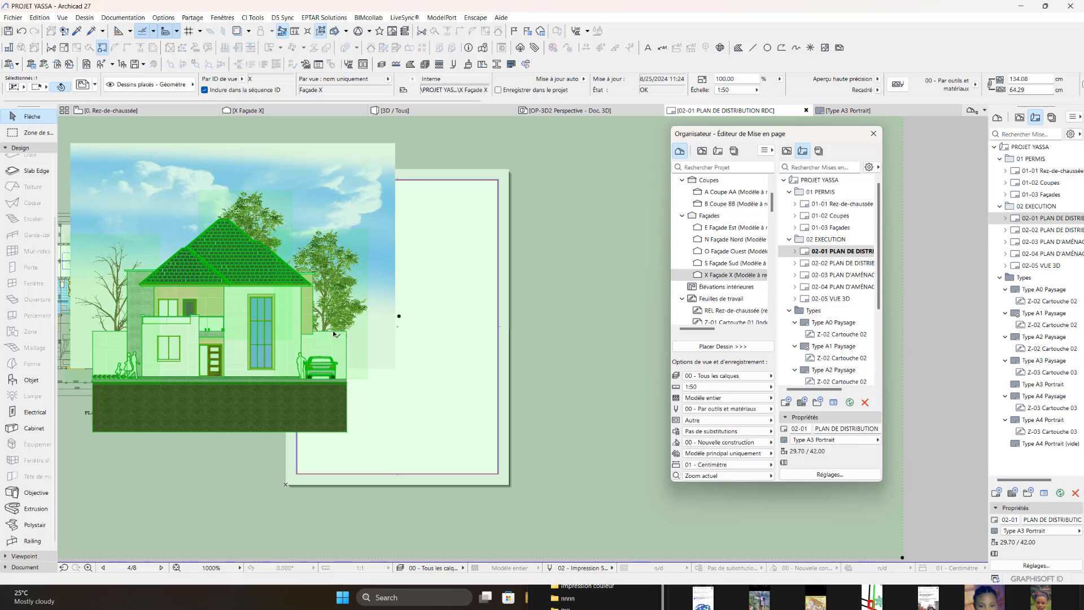
scroll(333, 330, "down", 5)
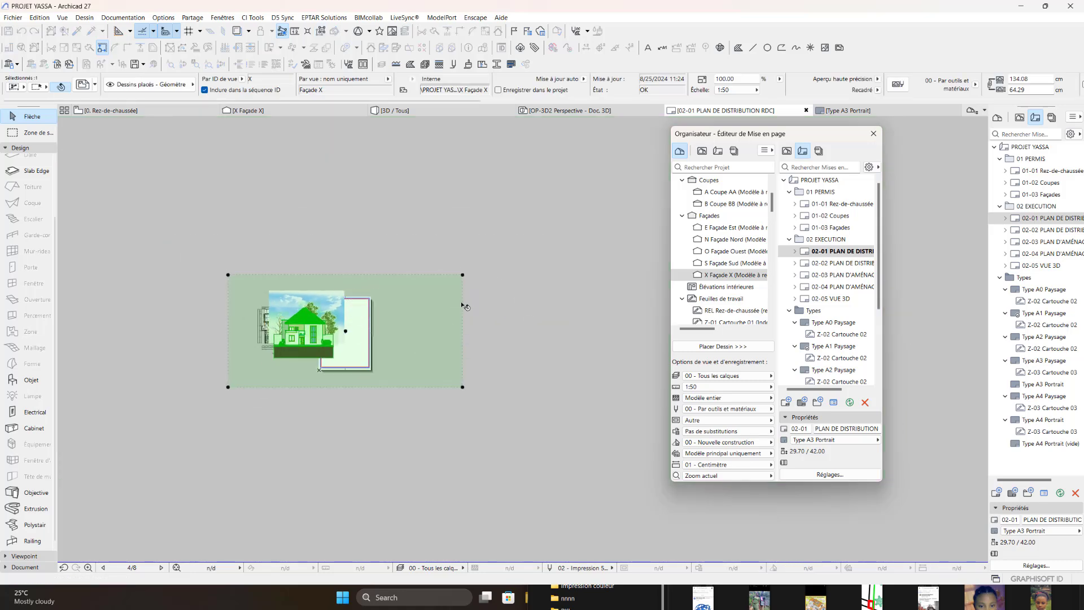
left_click(463, 304)
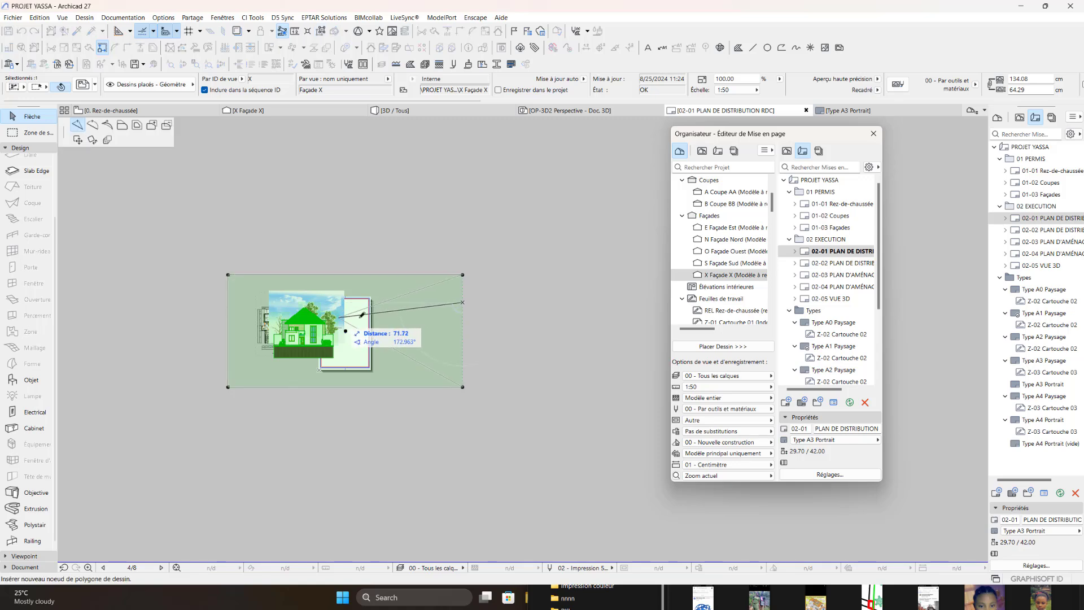
left_click(122, 125)
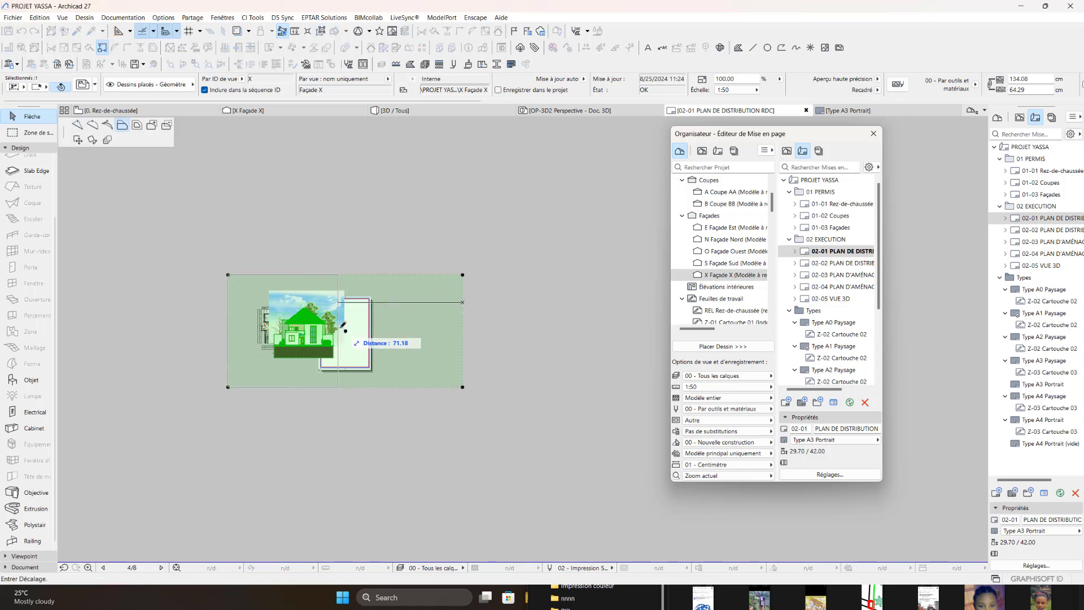
scroll(343, 325, "up", 2)
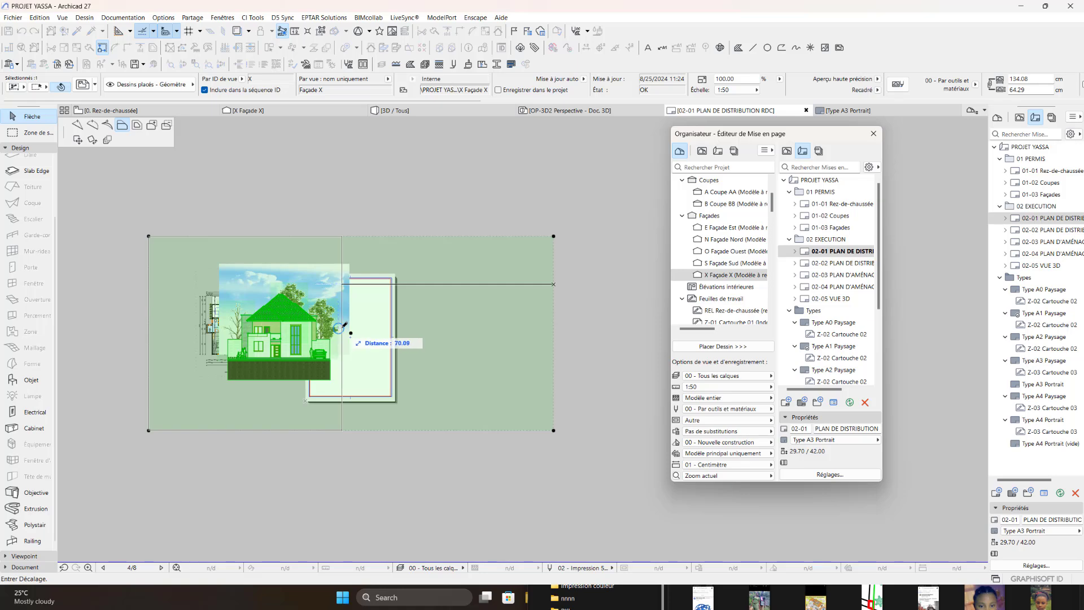
scroll(341, 326, "up", 3)
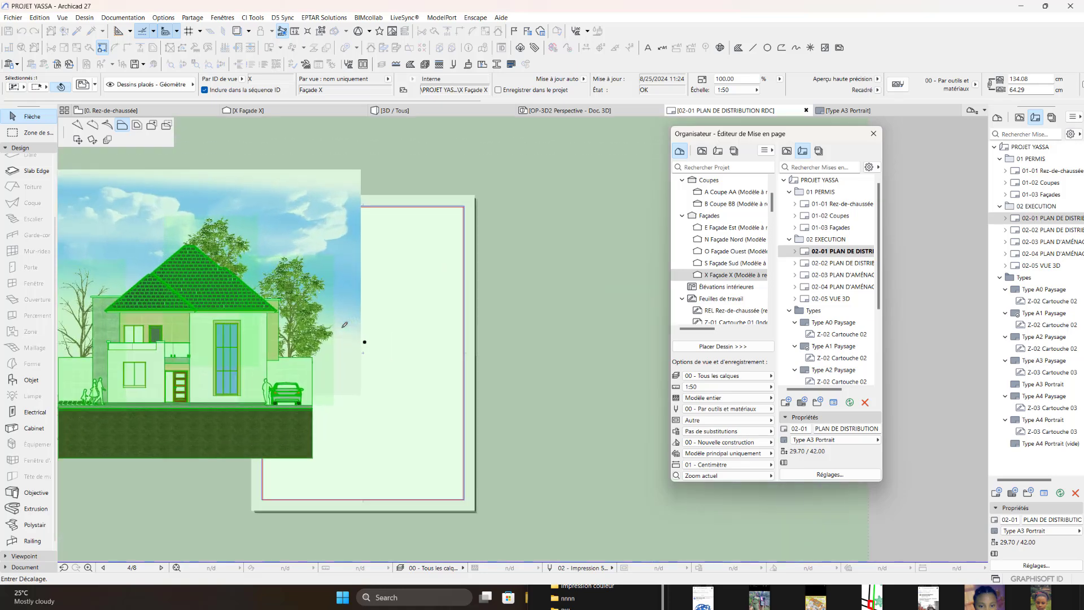
left_click(316, 411)
scroll(402, 383, "down", 2)
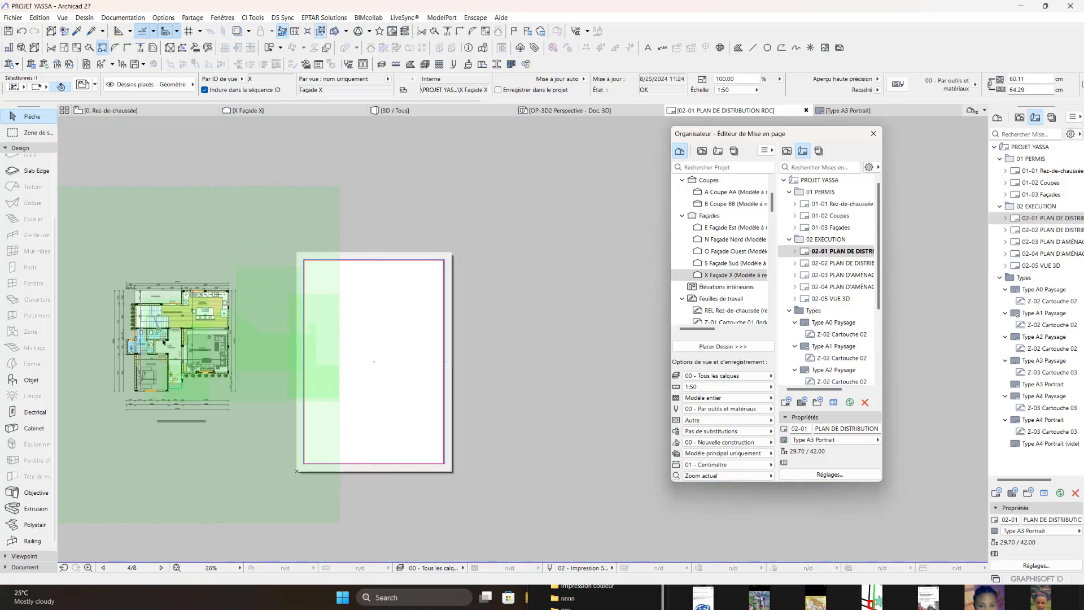
scroll(89, 262, "down", 2)
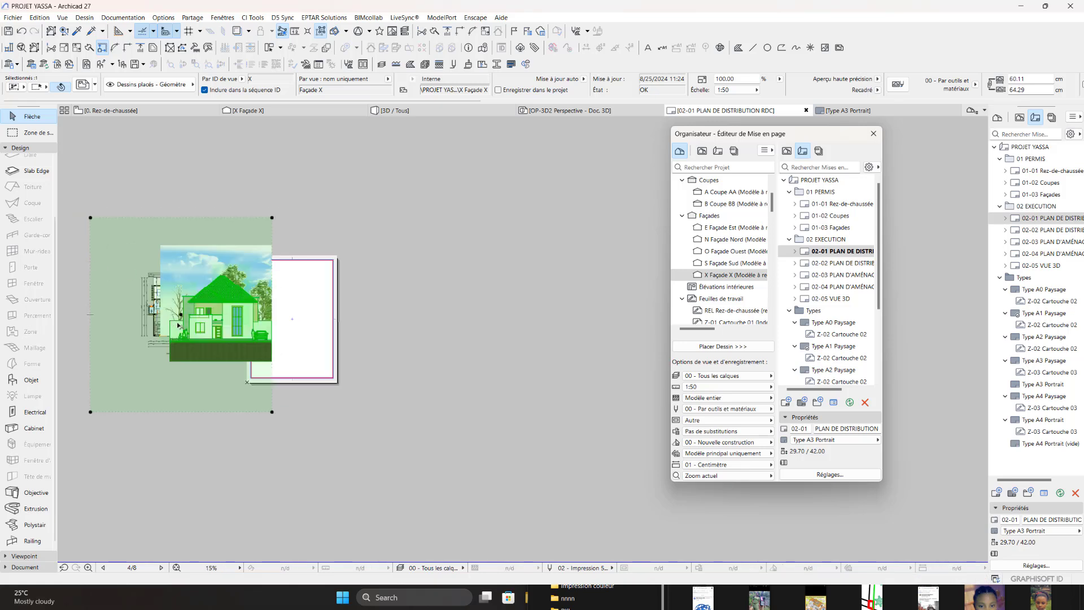
left_click(170, 340)
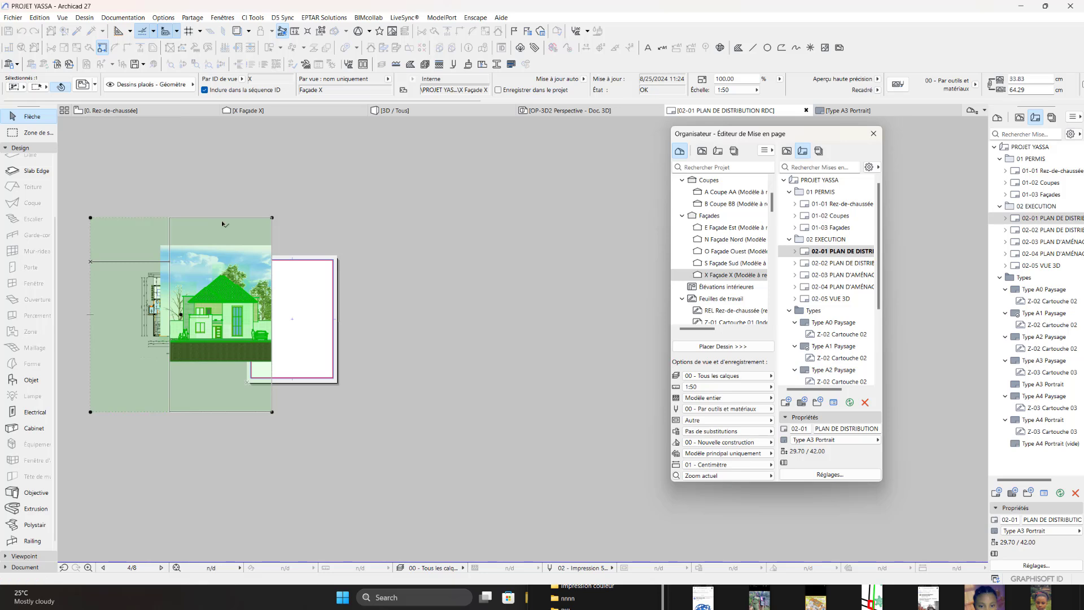
Step: Crop the top and bottom edges of the Façade X drawing frame to a height of about 33.1 cm
scroll(224, 224, "up", 2)
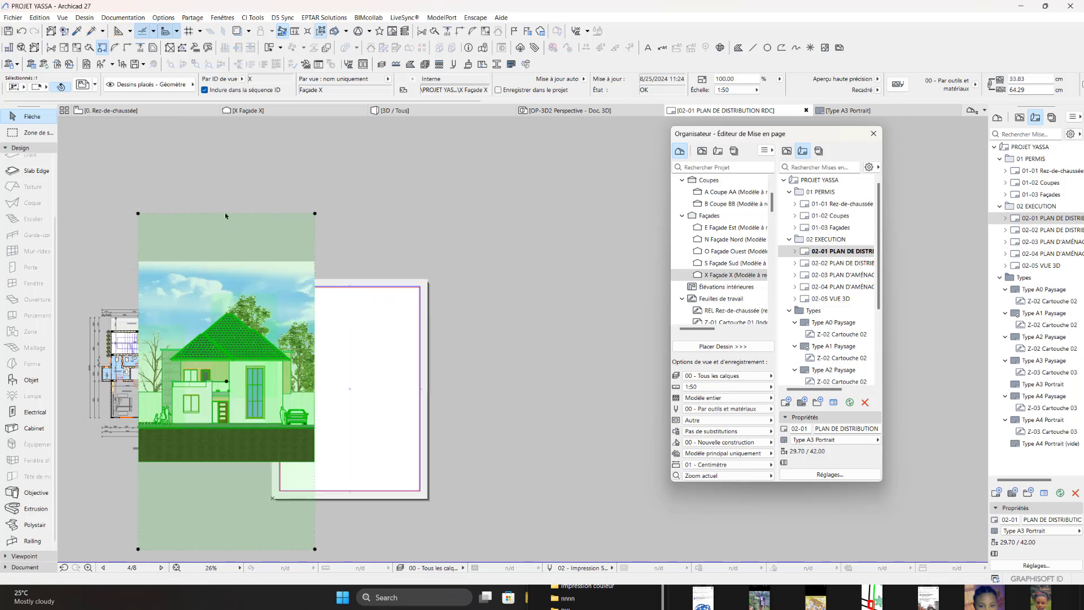
left_click(226, 214)
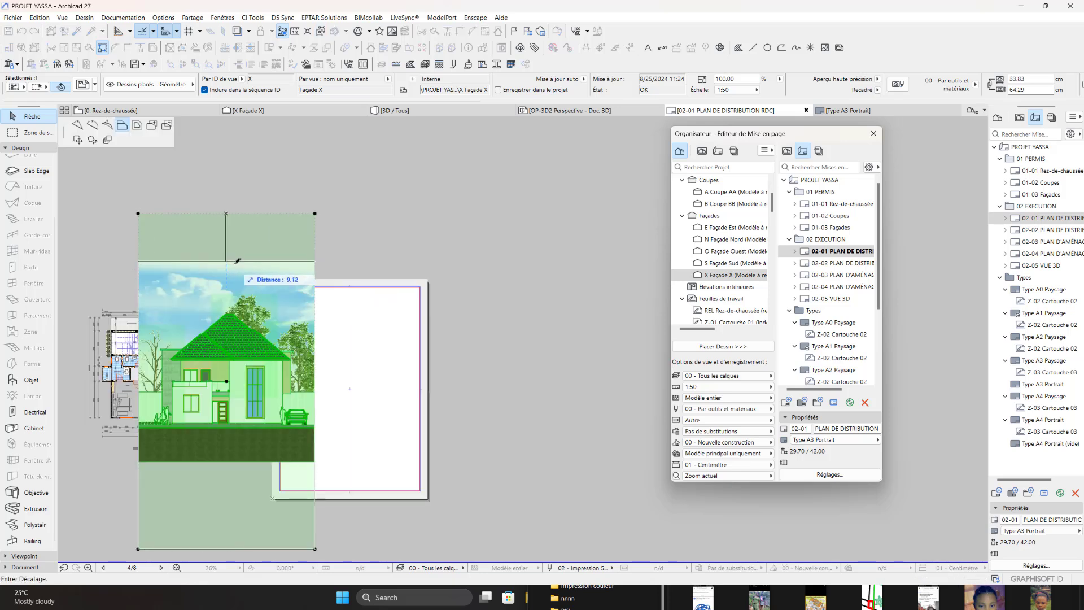
left_click(233, 275)
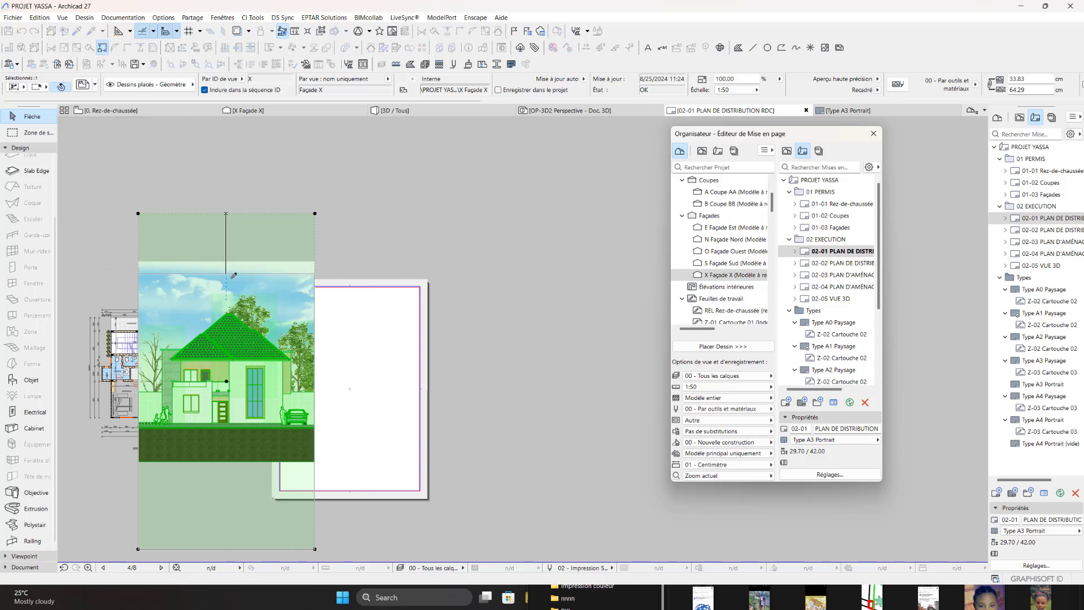
left_click(221, 548)
left_click(220, 447)
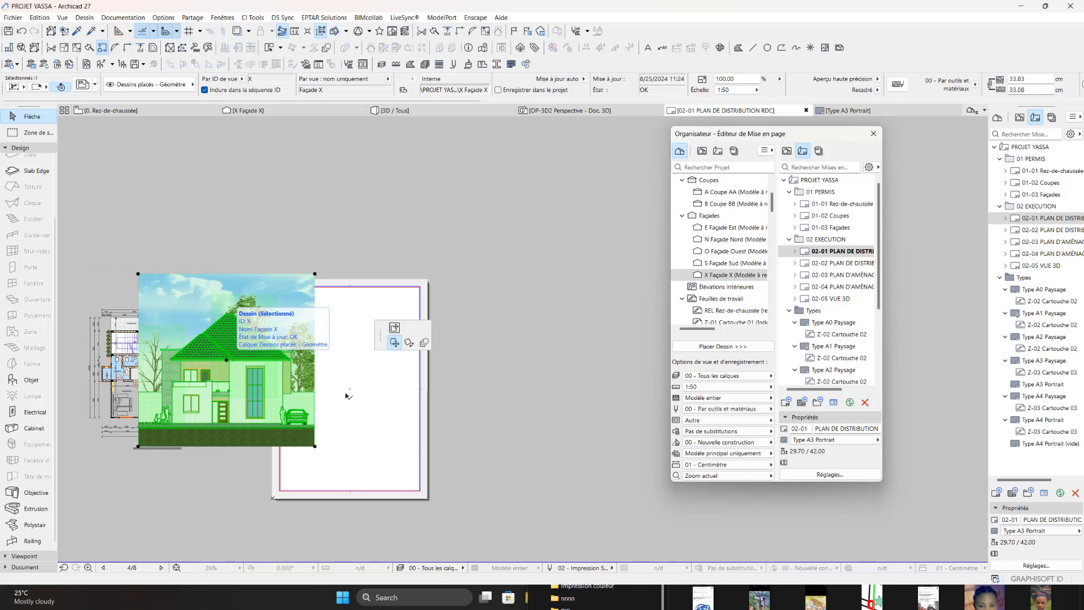
Step: Move the Façade X drawing to the centre of the layout page and scale it to 70%
left_click(350, 388)
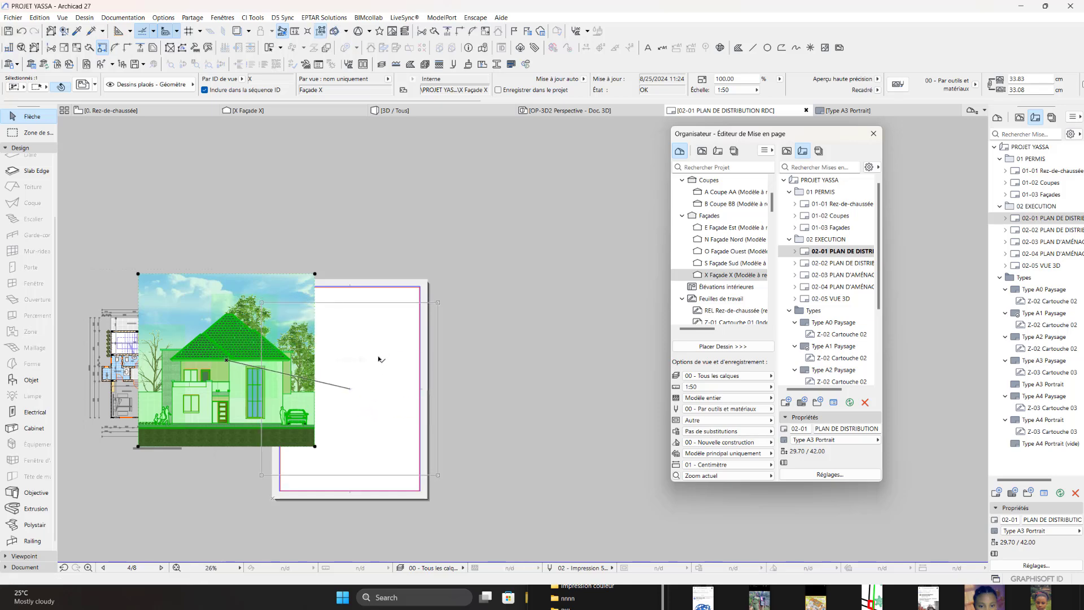
scroll(368, 370, "up", 2)
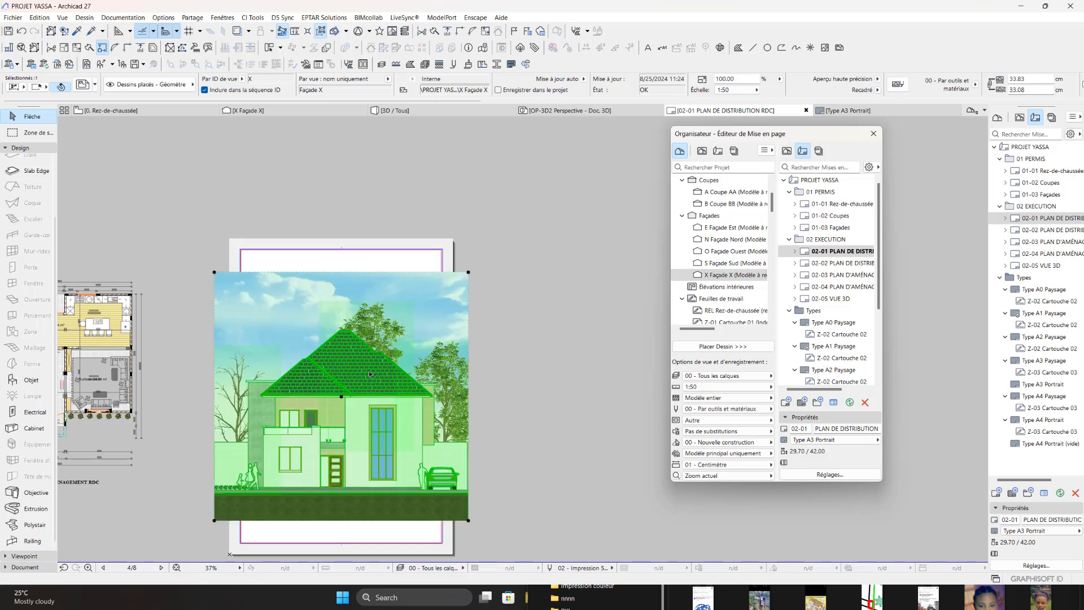
scroll(369, 373, "up", 1)
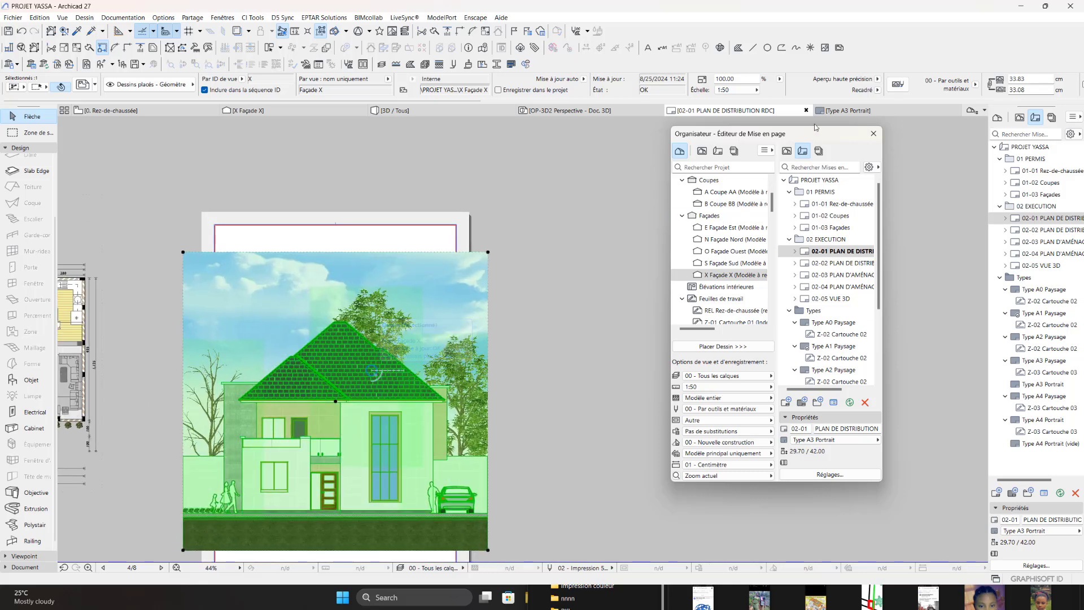
left_click_drag(744, 80, 688, 82)
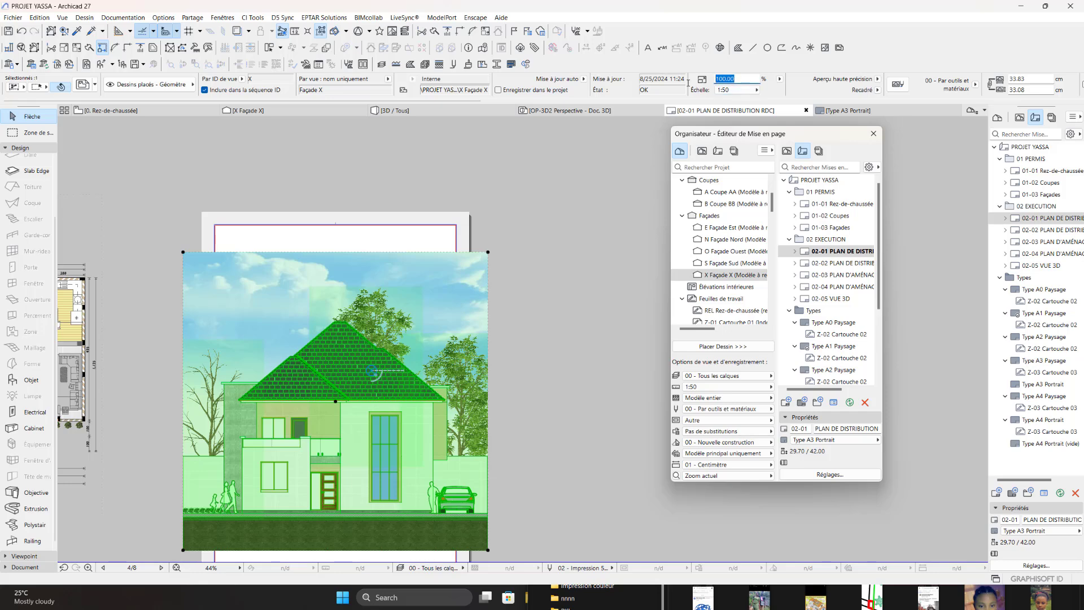
type("70")
key("Return")
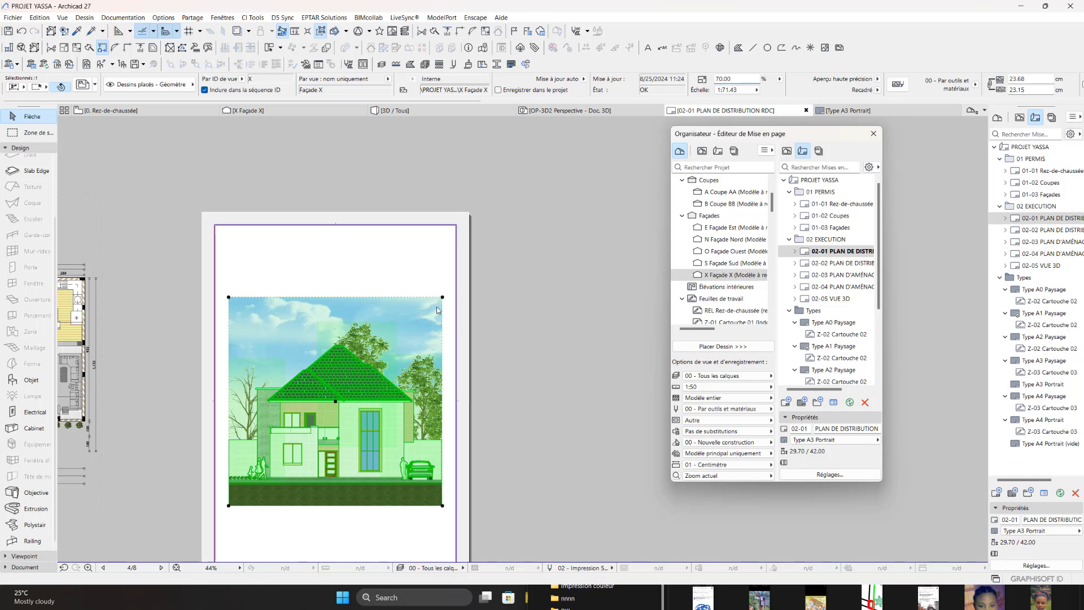
left_click(343, 524)
scroll(339, 521, "up", 2)
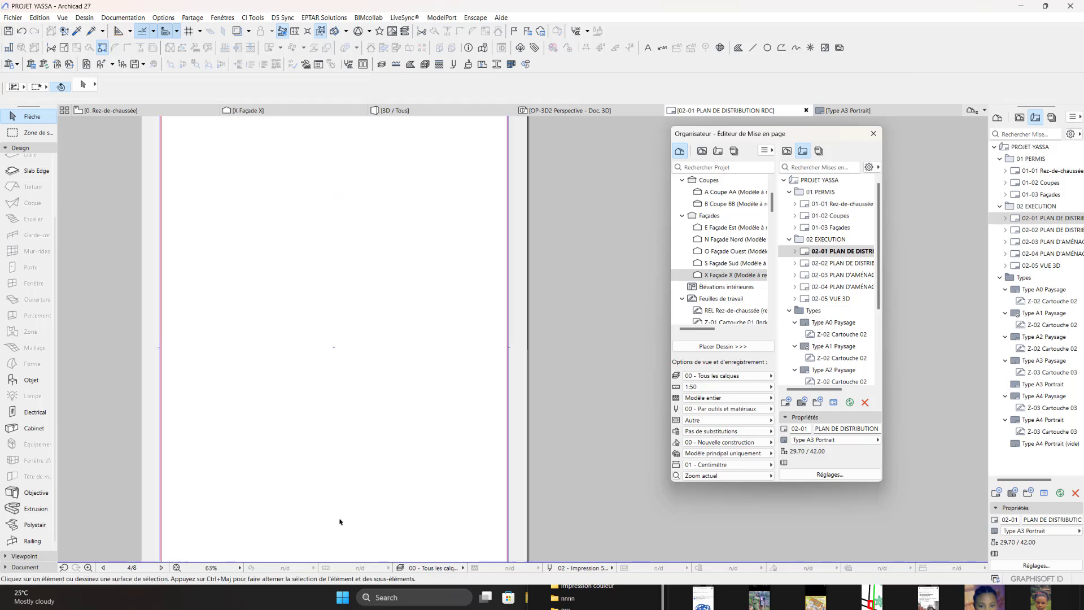
scroll(361, 395, "down", 4)
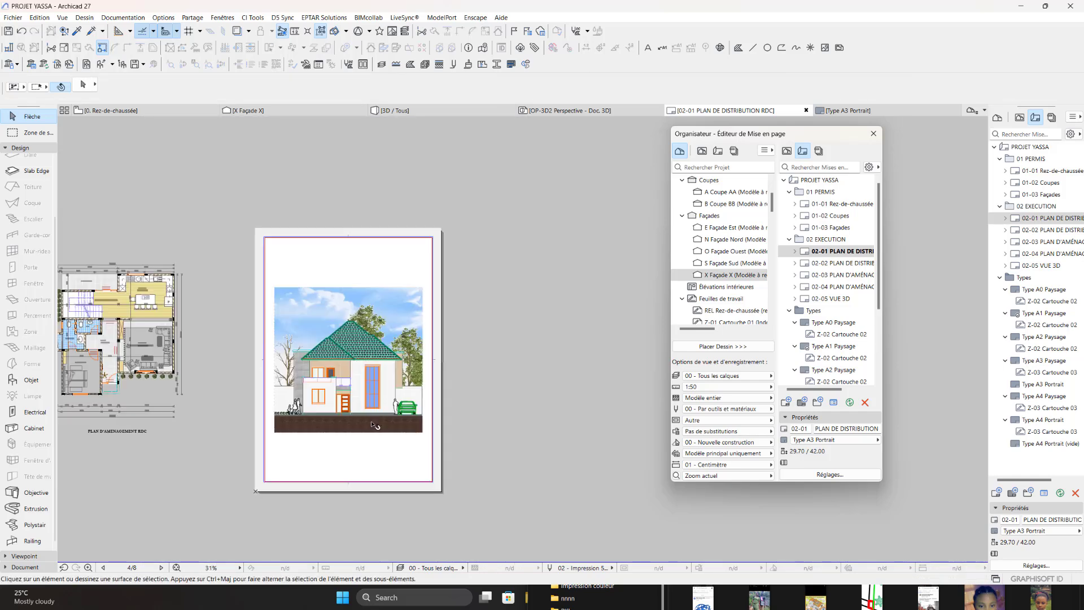
scroll(373, 424, "up", 1)
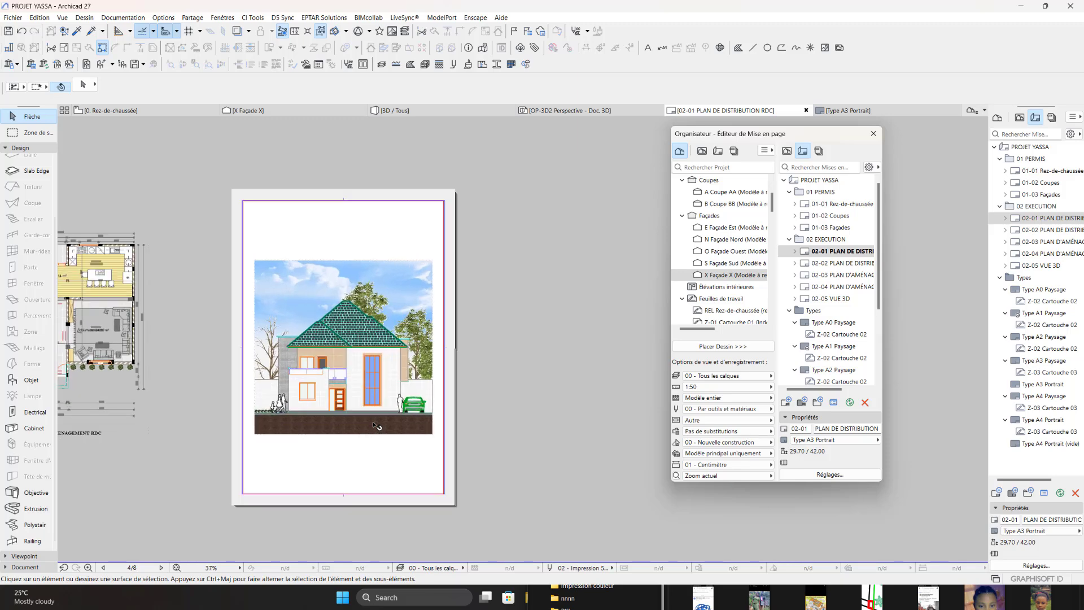
left_click(334, 381)
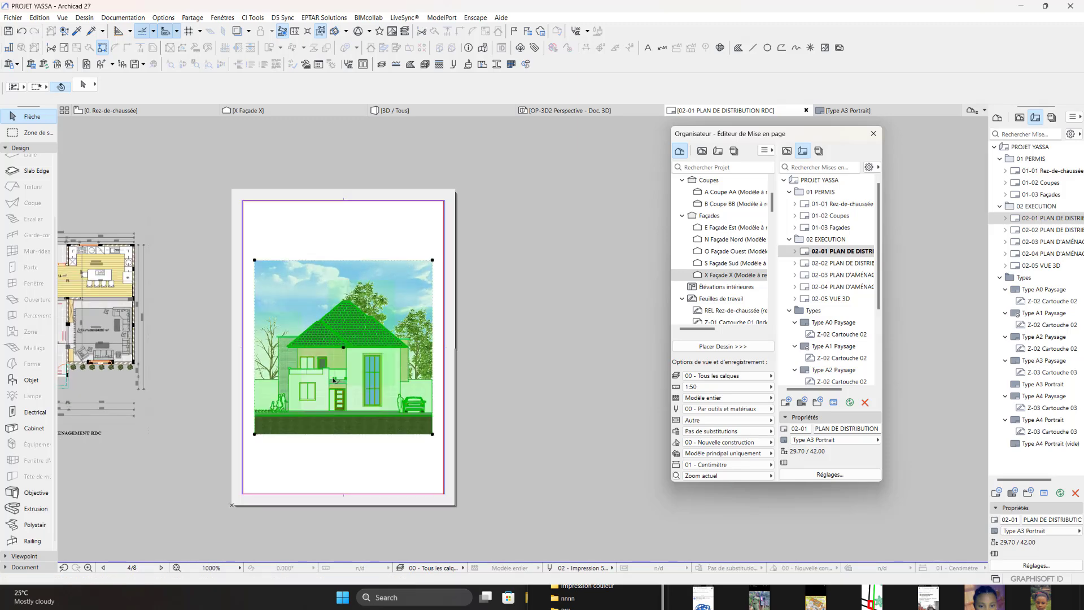
left_click(475, 228)
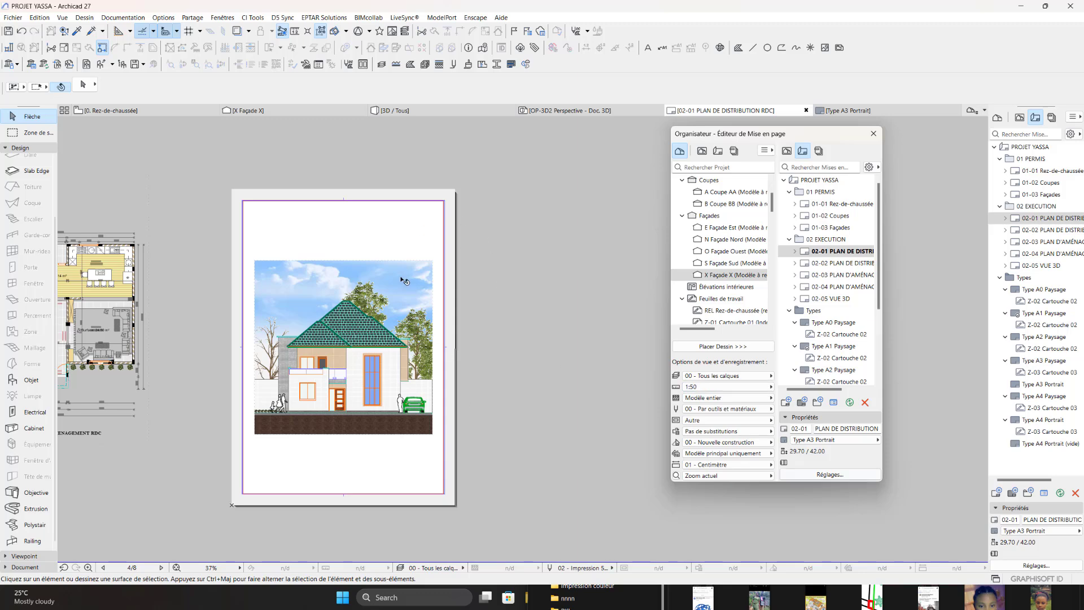
scroll(405, 280, "down", 2)
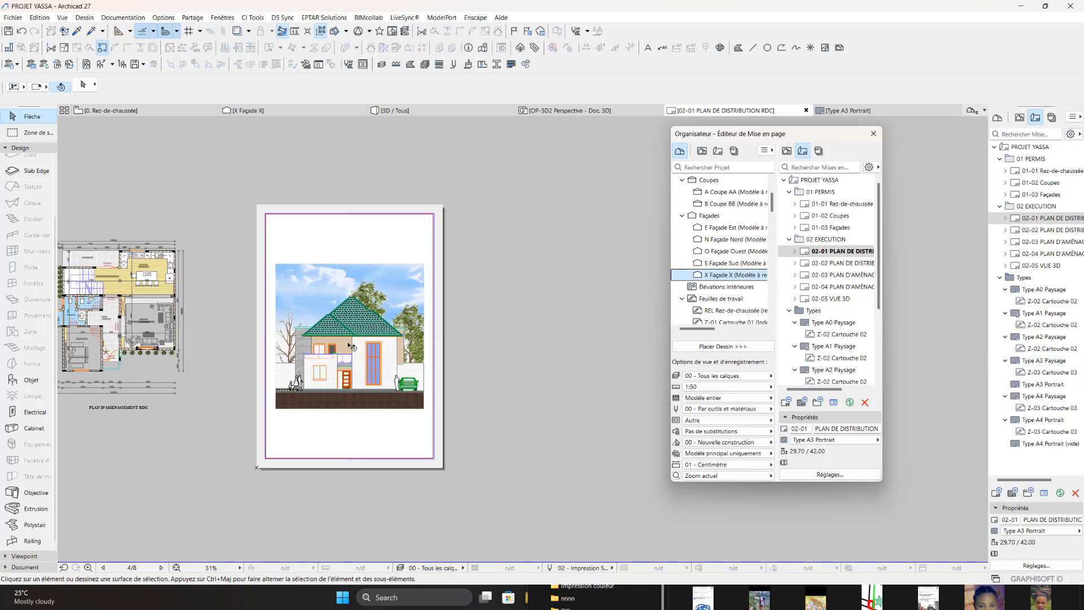
left_click(539, 367)
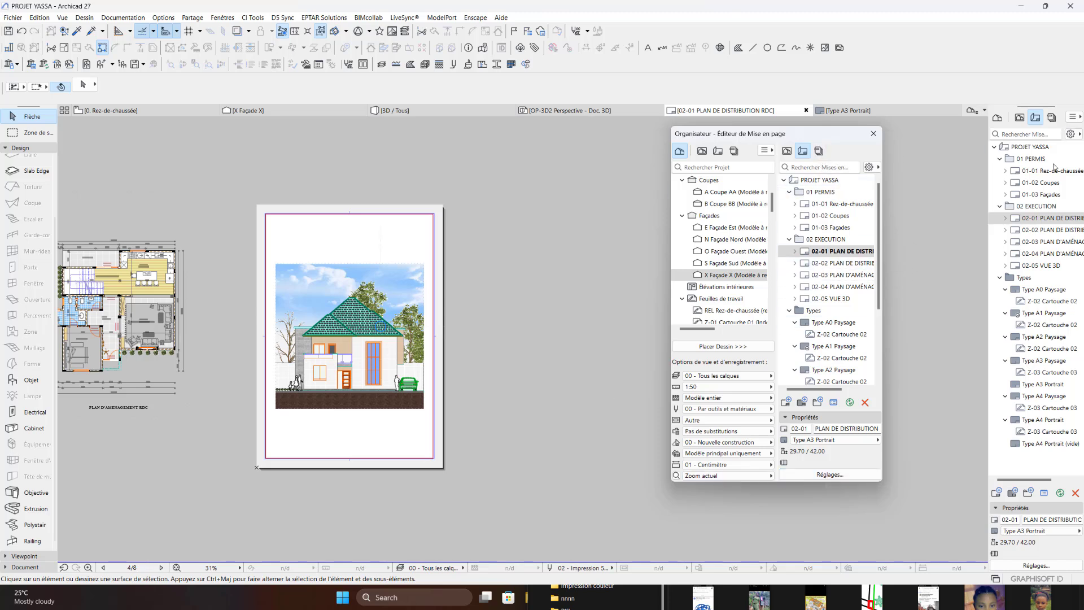
Step: Publish the 02 EXECUTION (PDF) publication set
left_click(1051, 116)
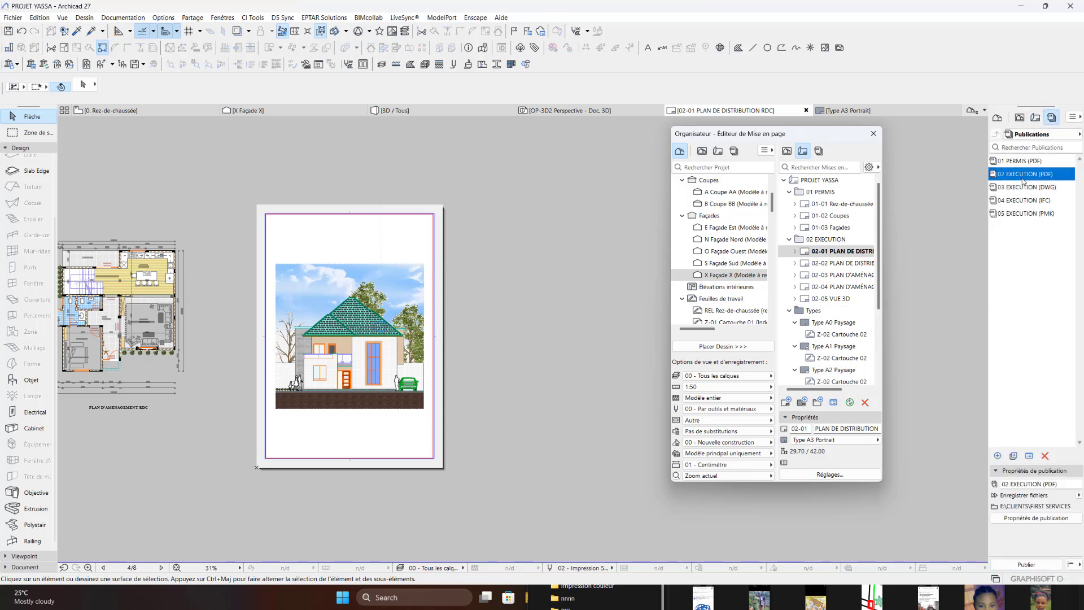
left_click(1026, 564)
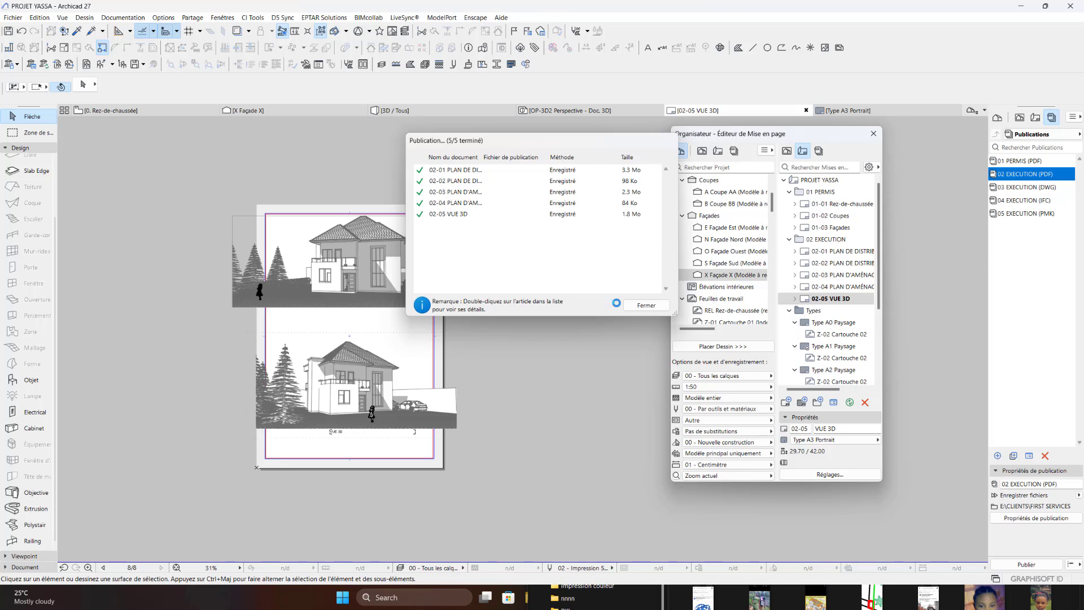
Step: Switch to File Explorer and browse to the CLIENTS\FIRST SERVICES folder on Local Disk (E:)
left_click(446, 597)
left_click(530, 598)
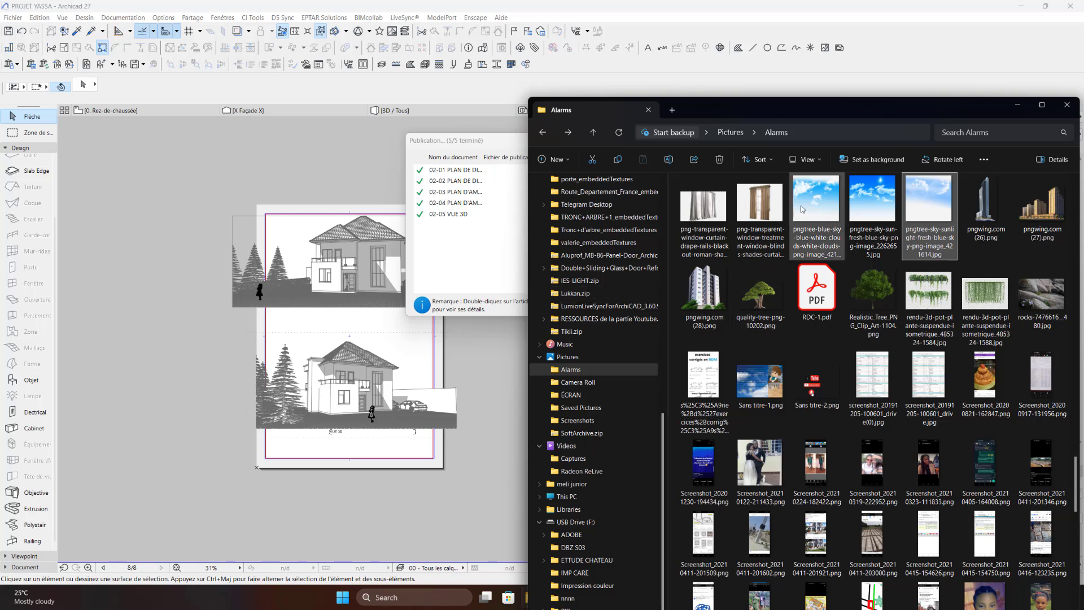
scroll(599, 384, "down", 2)
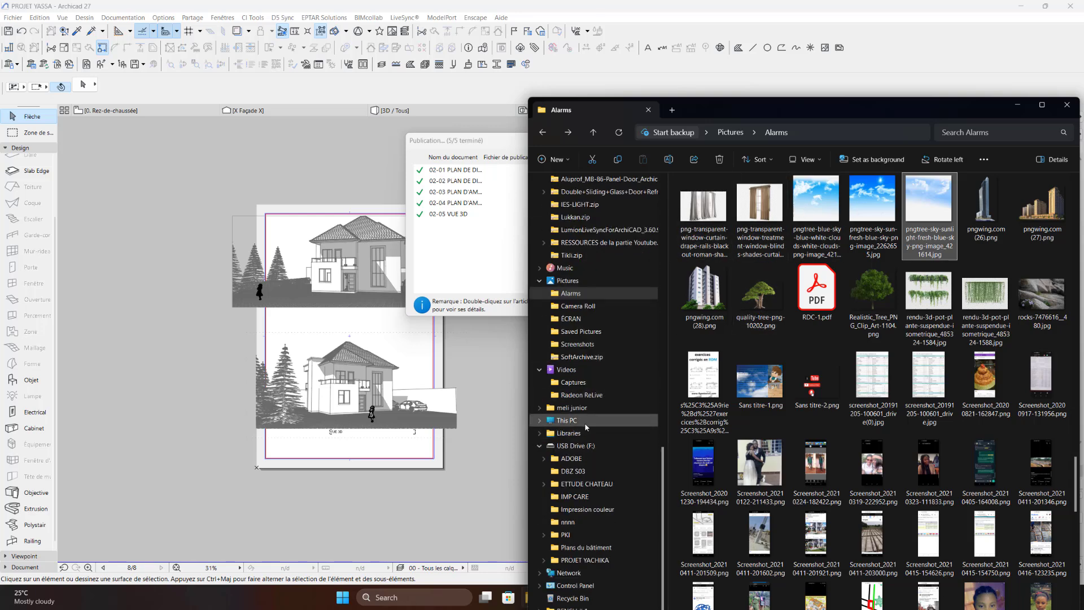
left_click(581, 446)
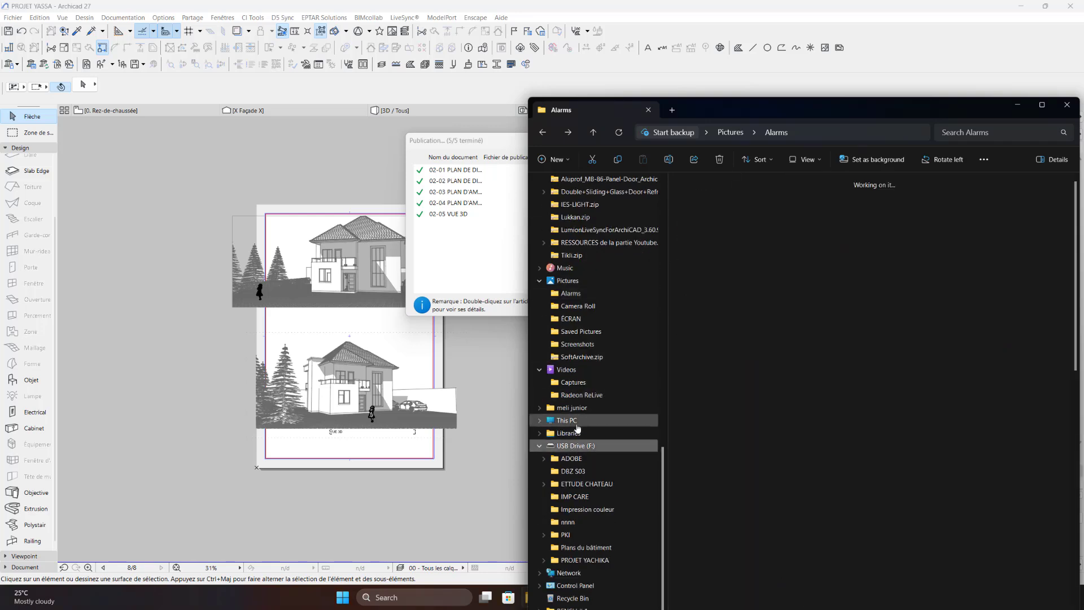
left_click(576, 420)
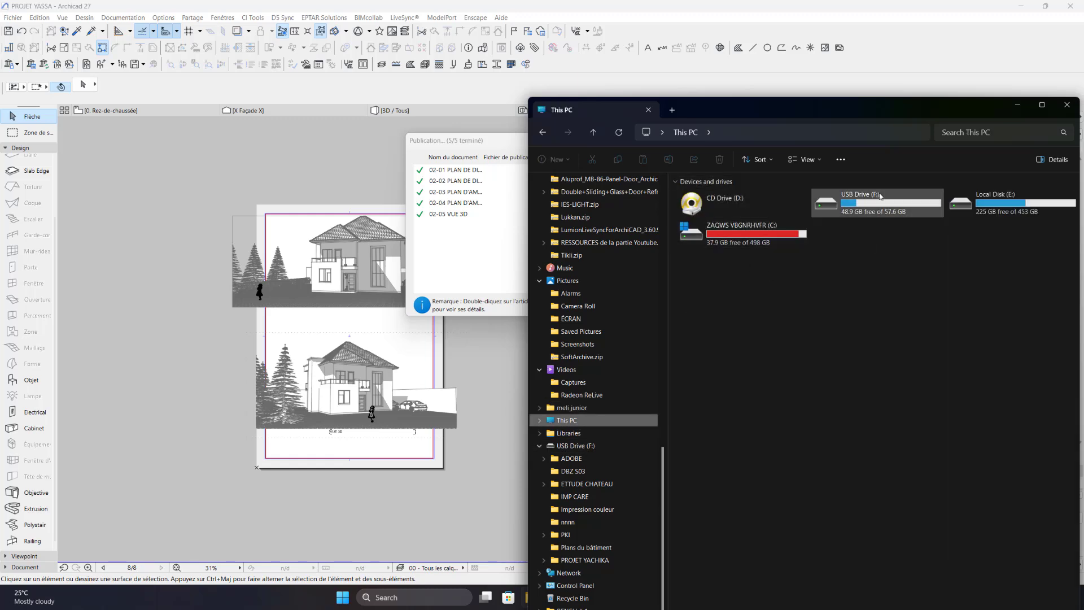
double_click(994, 211)
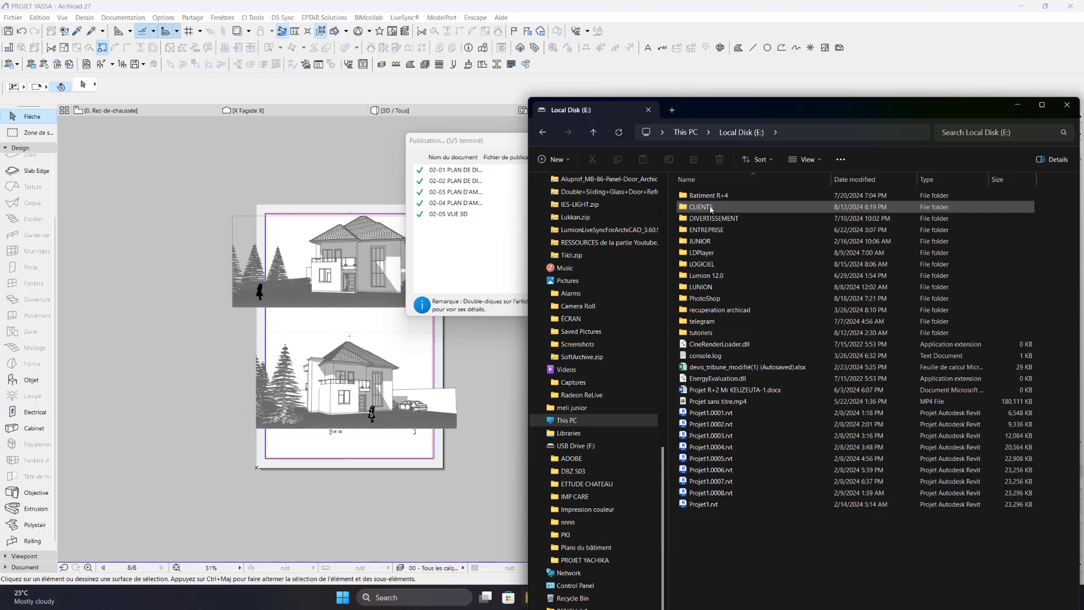
double_click(711, 207)
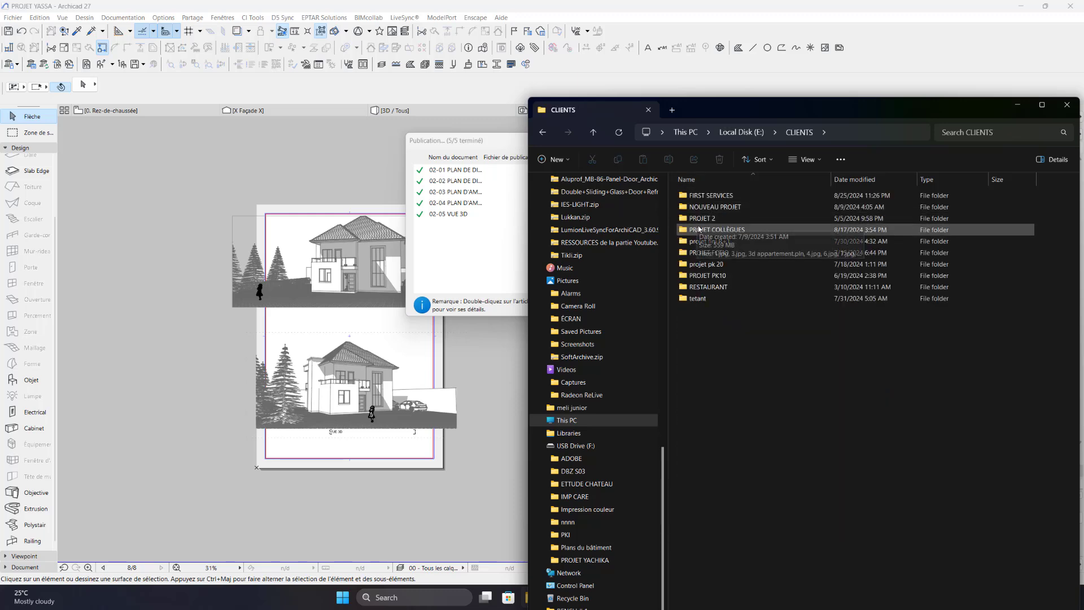
double_click(713, 196)
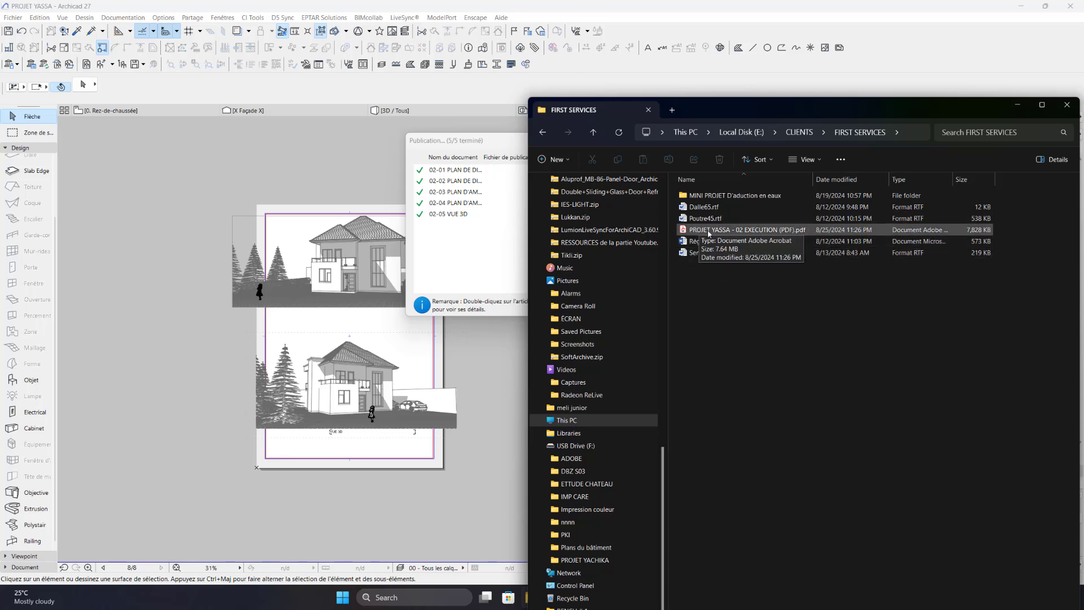
Step: Open PROJET YASSA - 02 EXECUTION (PDF).pdf and examine the façade elevation on its first page
double_click(709, 231)
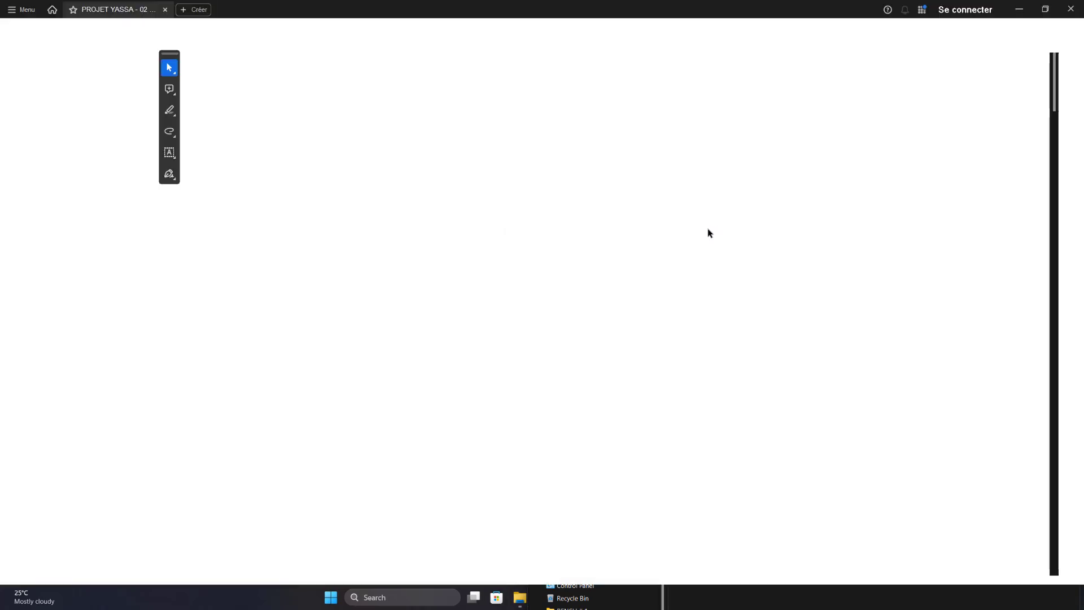
scroll(508, 265, "down", 5)
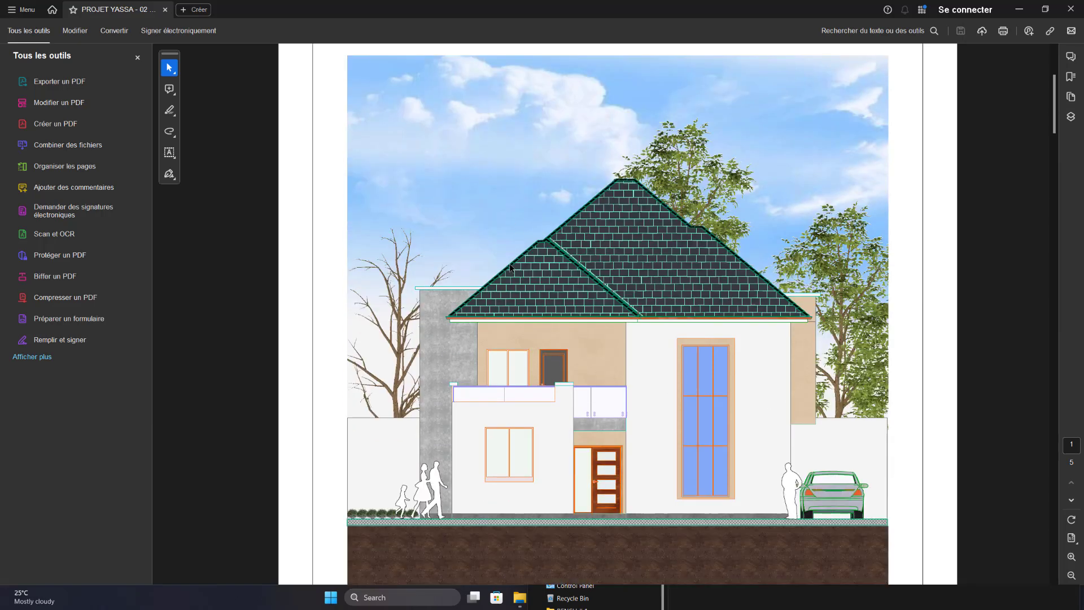
scroll(509, 268, "down", 1)
scroll(509, 263, "down", 1)
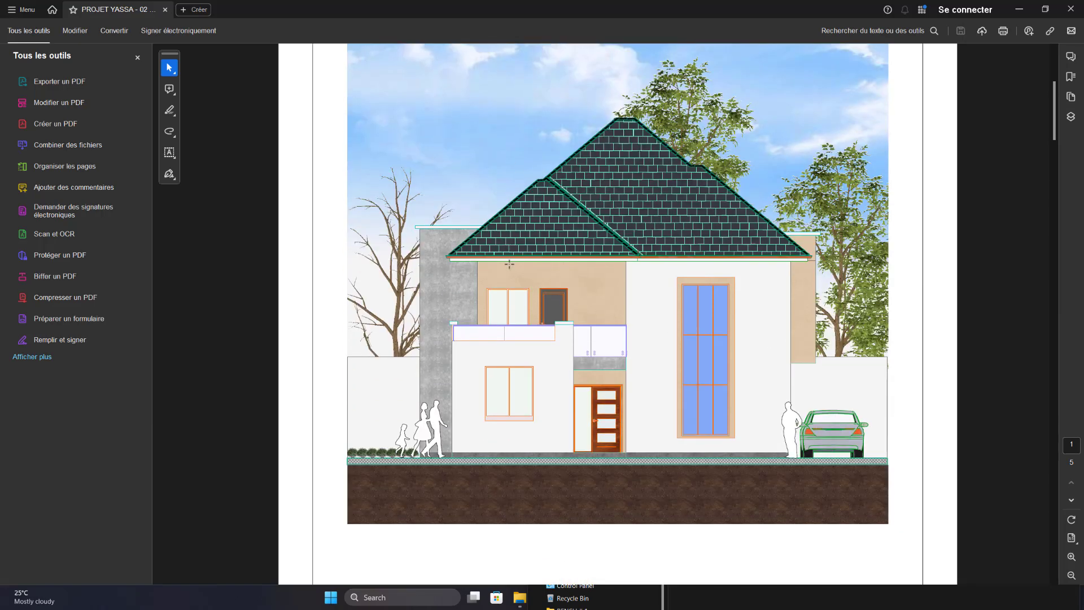
scroll(509, 264, "up", 1)
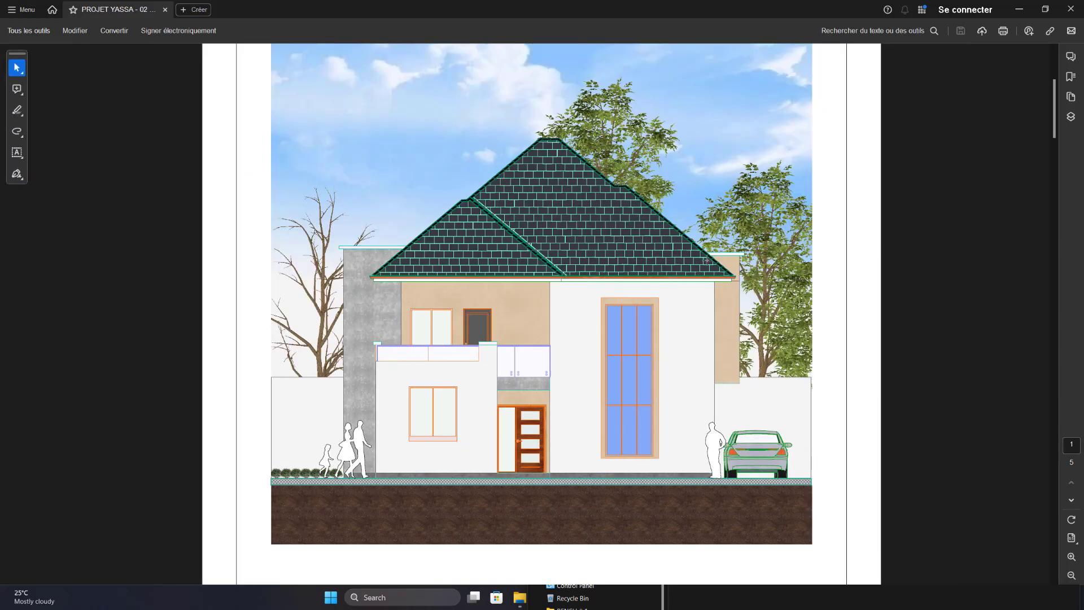